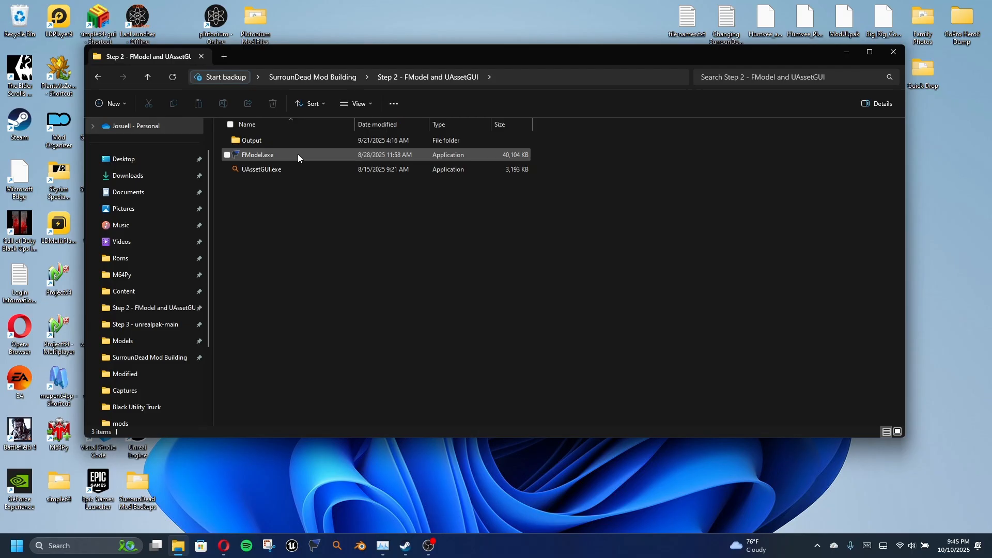
Launch FModel and set its model export directory to the Models folder inside Output.
{"action": "double_click", "coordinate": [298, 155]}
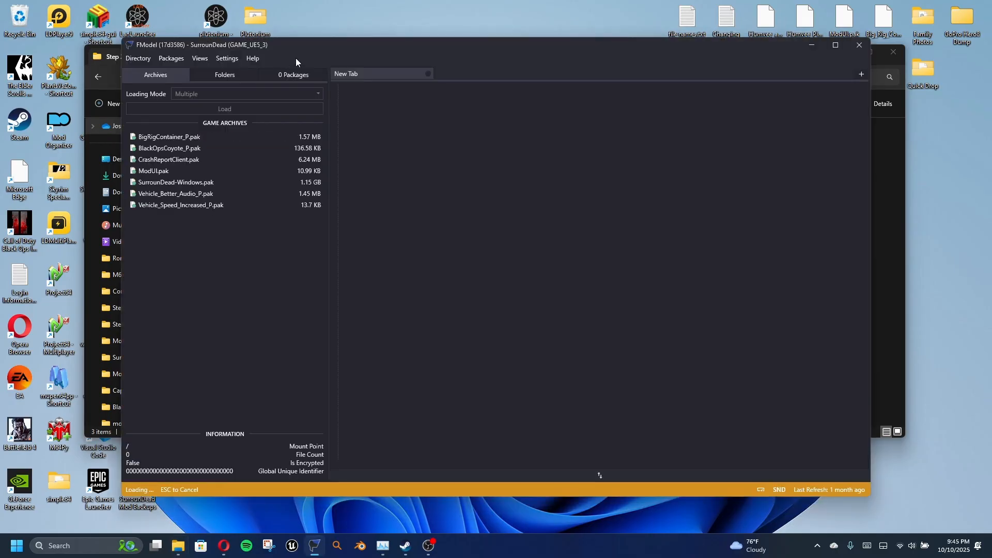
{"action": "left_click_drag", "start_coordinate": [321, 45], "coordinate": [362, 68]}
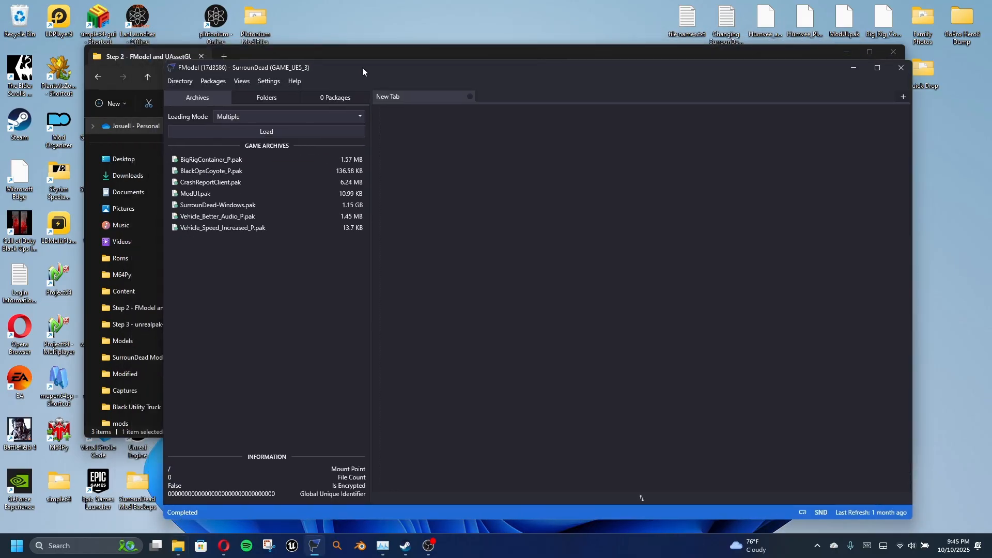
{"action": "left_click", "coordinate": [271, 82]}
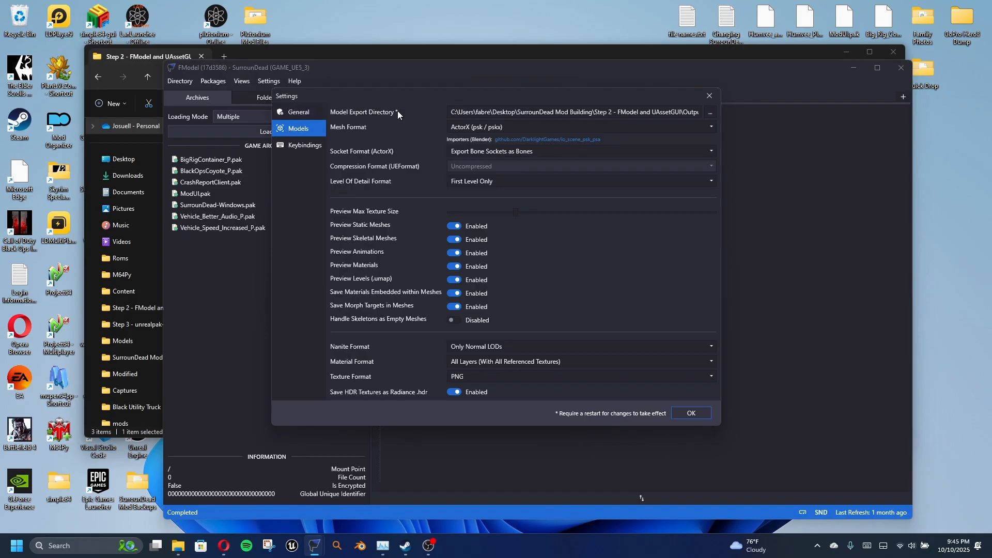
{"action": "left_click", "coordinate": [710, 112]}
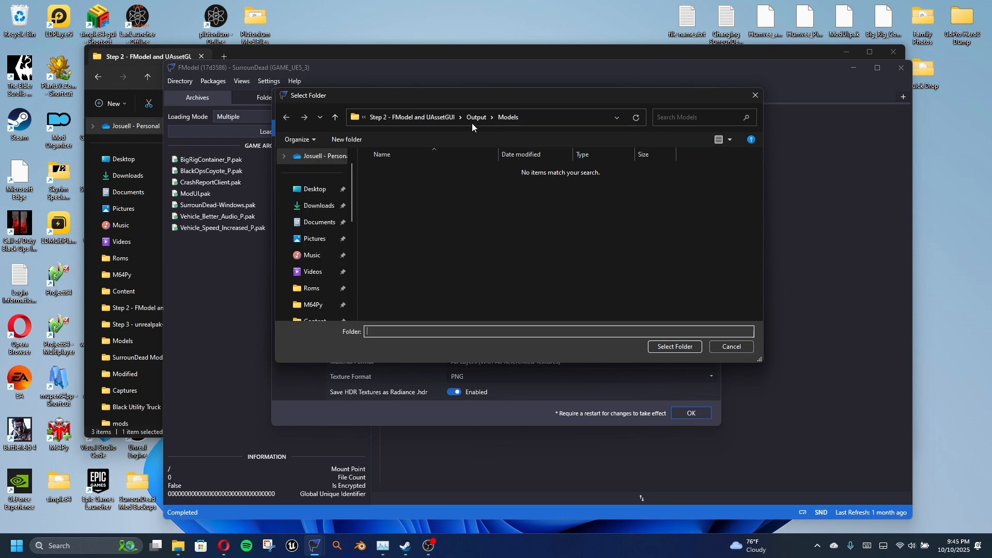
{"action": "left_click", "coordinate": [473, 118]}
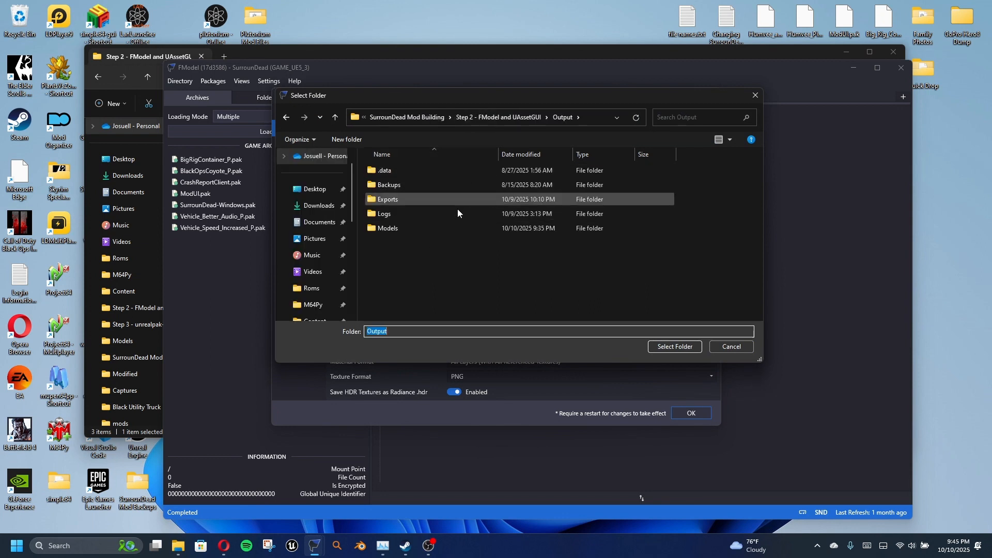
{"action": "double_click", "coordinate": [432, 227]}
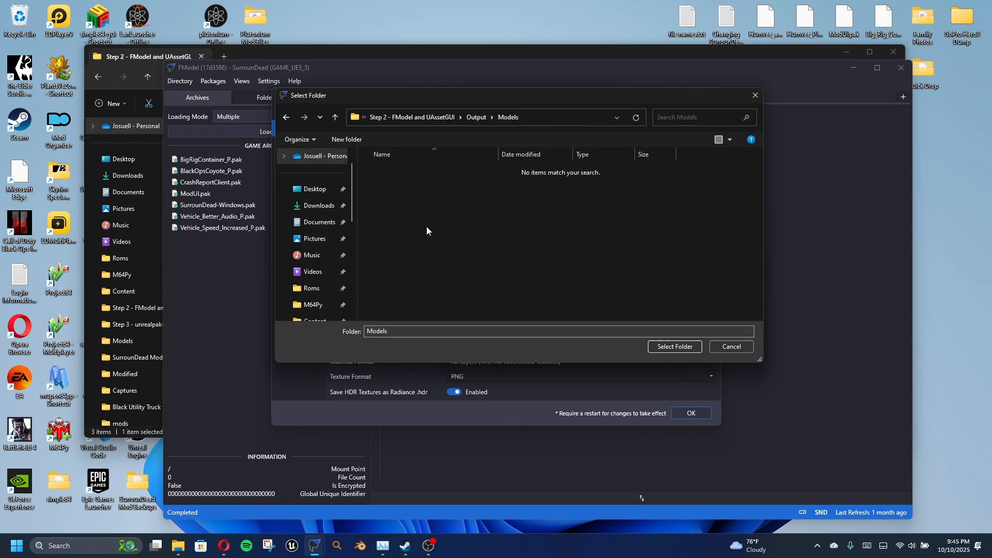
{"action": "left_click", "coordinate": [673, 347]}
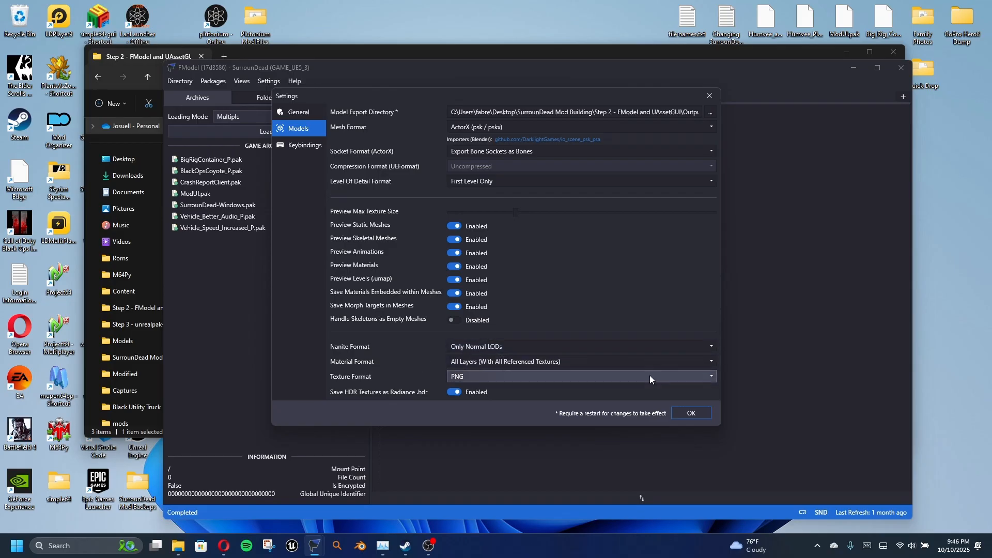
{"action": "left_click", "coordinate": [690, 413]}
Load the SurrounDead-Windows.pak archive and open its folder SurrounDead/Content/PolygonFiles/PolygonApocalypse/Meshes/Vehicles.
{"action": "double_click", "coordinate": [274, 204]}
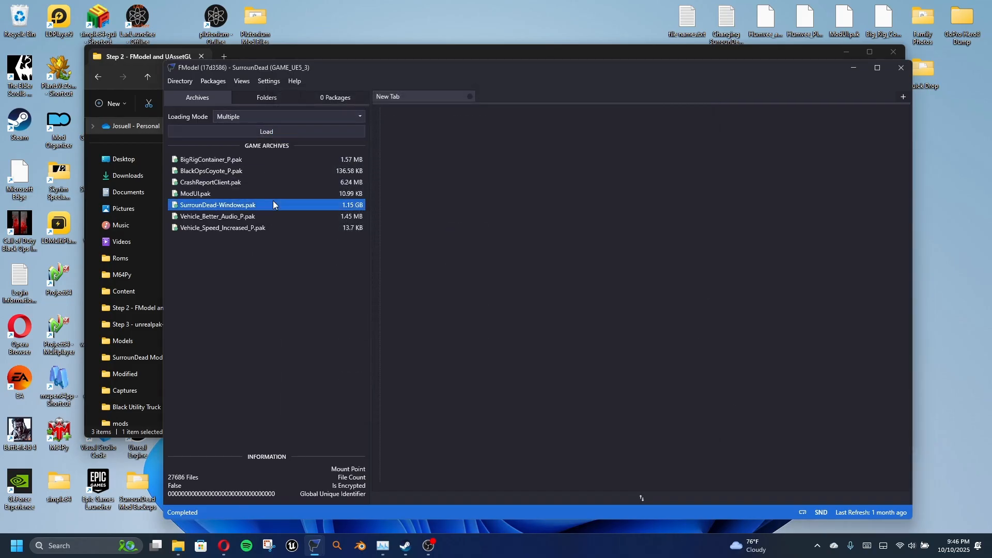
{"action": "left_click", "coordinate": [174, 149]}
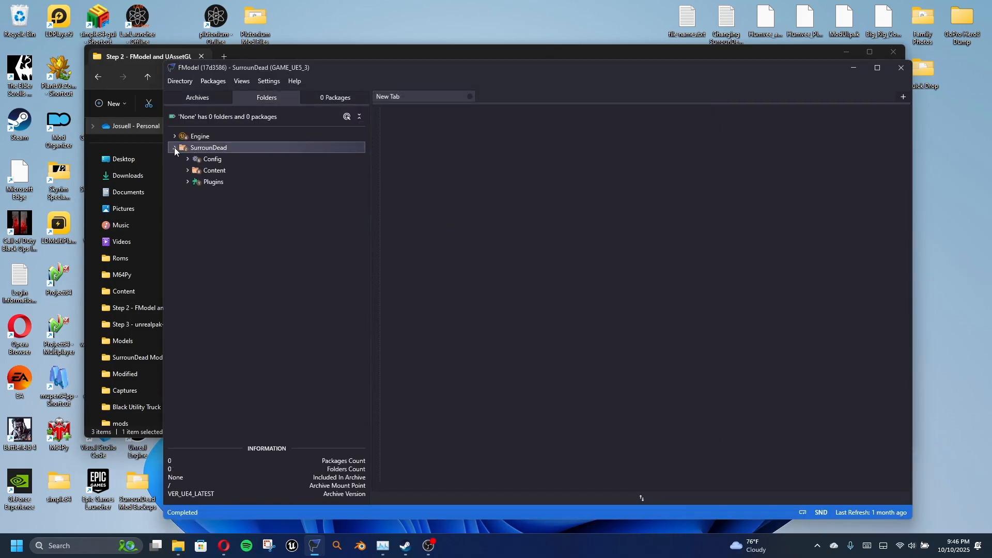
{"action": "left_click", "coordinate": [187, 170]}
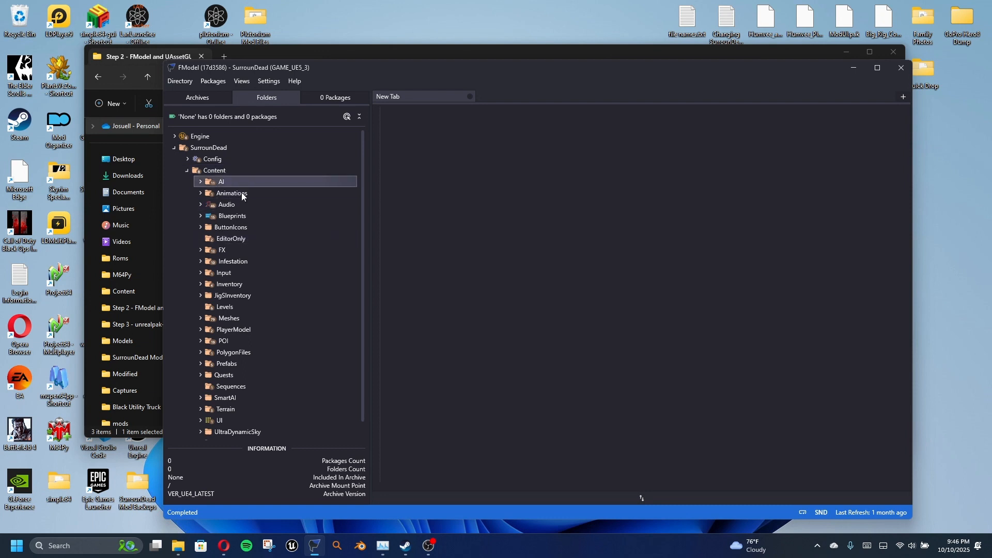
{"action": "scroll", "coordinate": [255, 323], "scroll_direction": "down", "scroll_amount": 1}
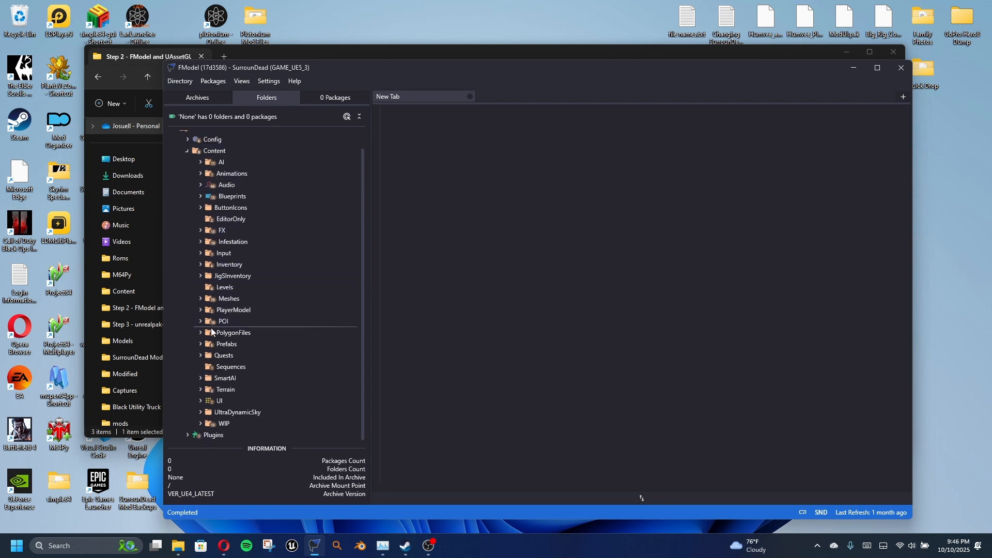
{"action": "left_click", "coordinate": [200, 333]}
{"action": "scroll", "coordinate": [254, 179], "scroll_direction": "down", "scroll_amount": 6}
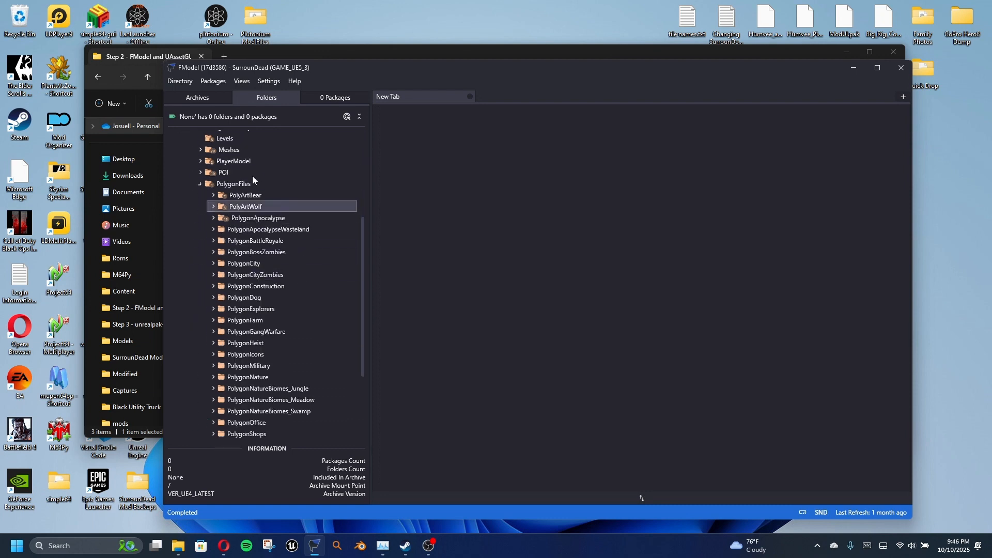
{"action": "left_click", "coordinate": [213, 218]}
{"action": "left_click", "coordinate": [226, 240]}
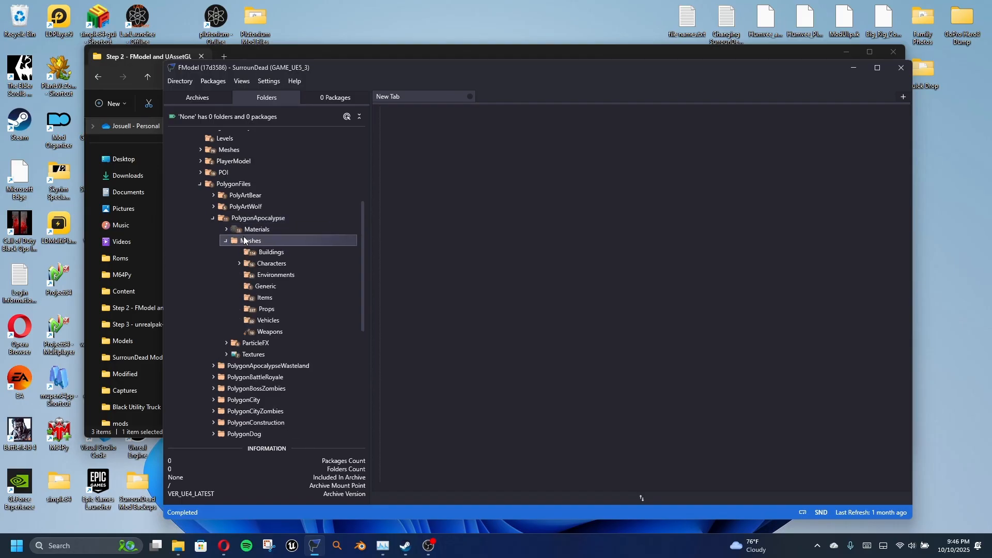
{"action": "double_click", "coordinate": [263, 320]}
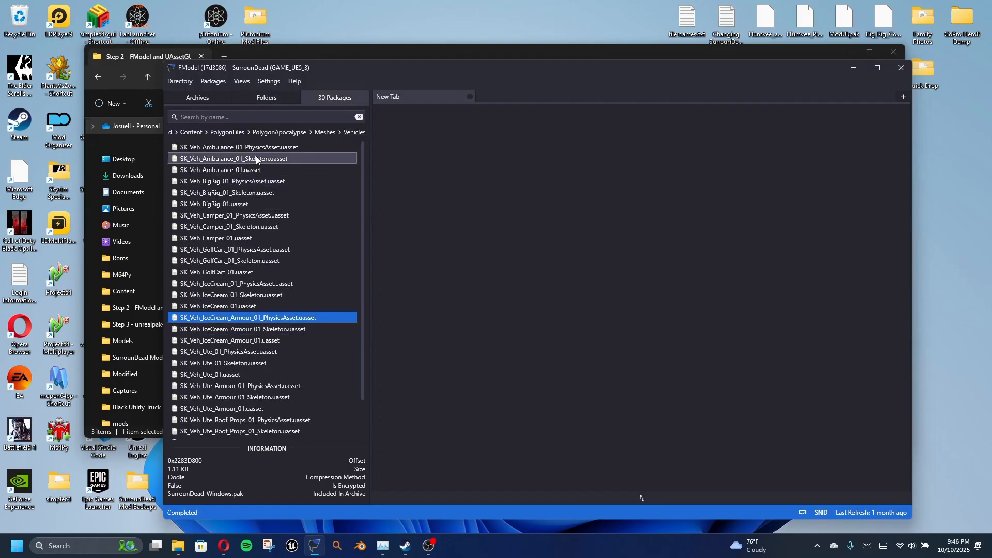
Preview SK_Veh_Ute_01.uasset in the 3D viewer, and close the viewer.
{"action": "scroll", "coordinate": [289, 263], "scroll_direction": "down", "scroll_amount": 1}
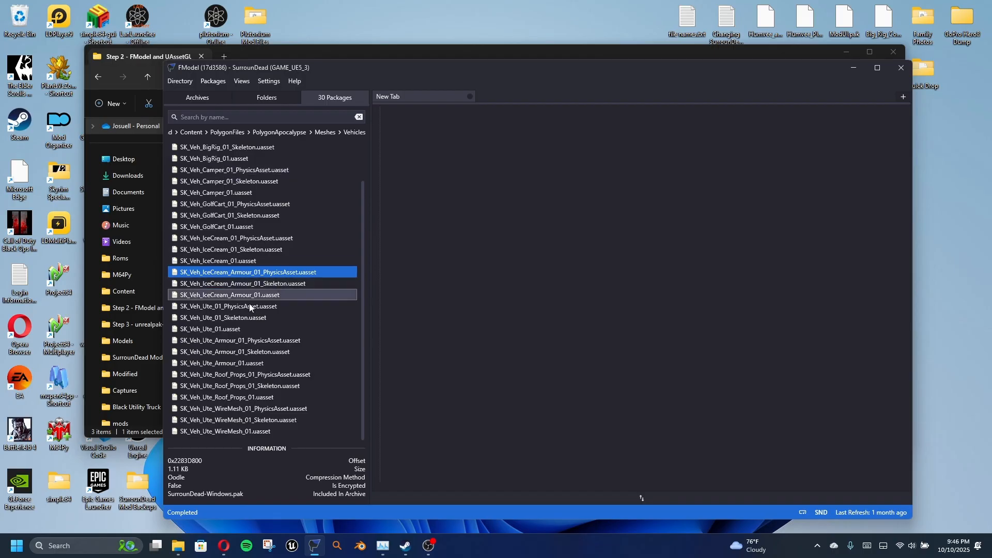
{"action": "left_click", "coordinate": [257, 330]}
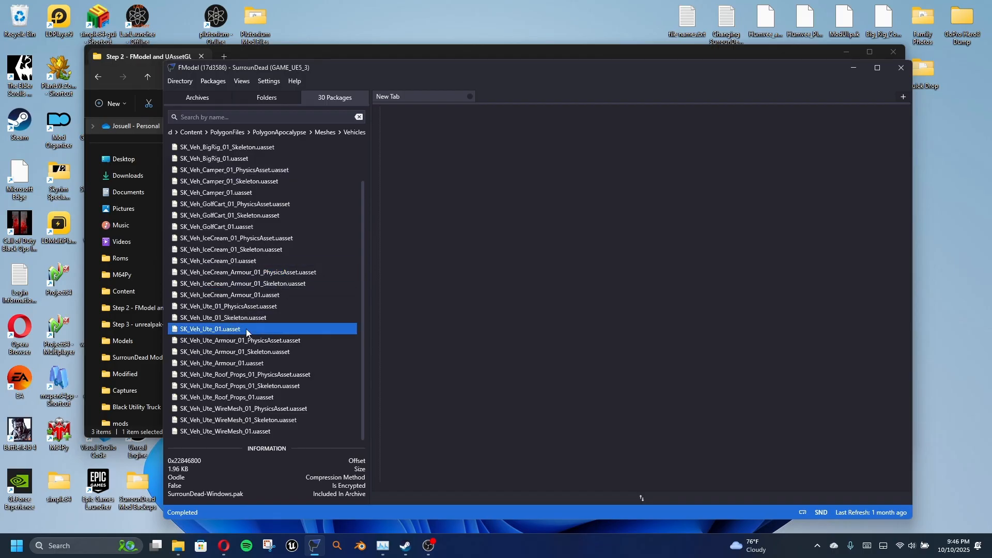
{"action": "right_click", "coordinate": [247, 332]}
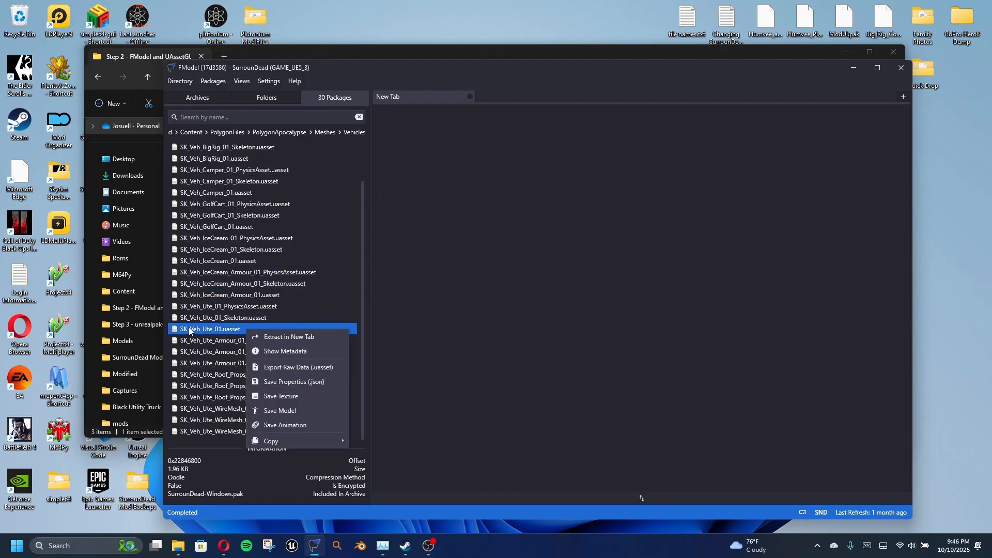
{"action": "left_click", "coordinate": [211, 331]}
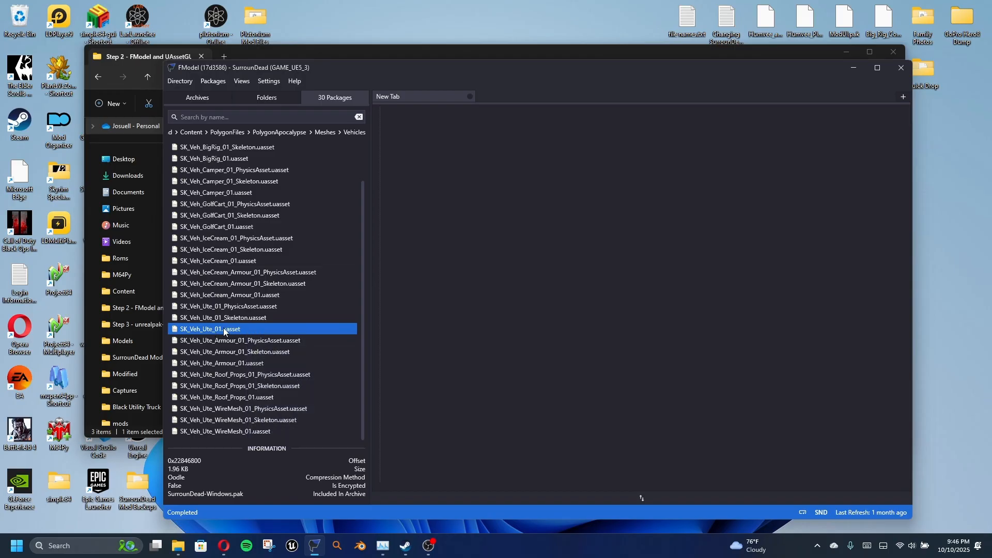
{"action": "double_click", "coordinate": [237, 329]}
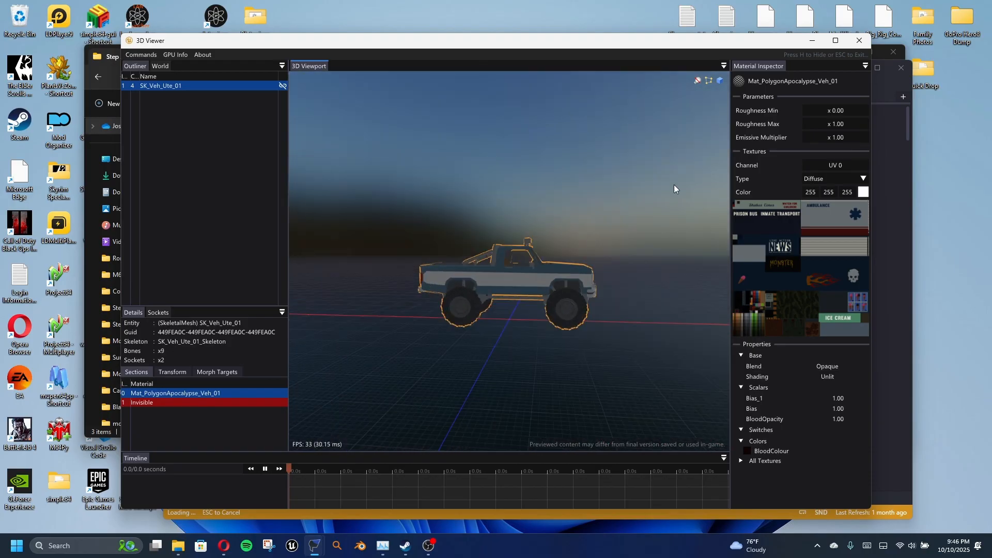
{"action": "left_click", "coordinate": [859, 40]}
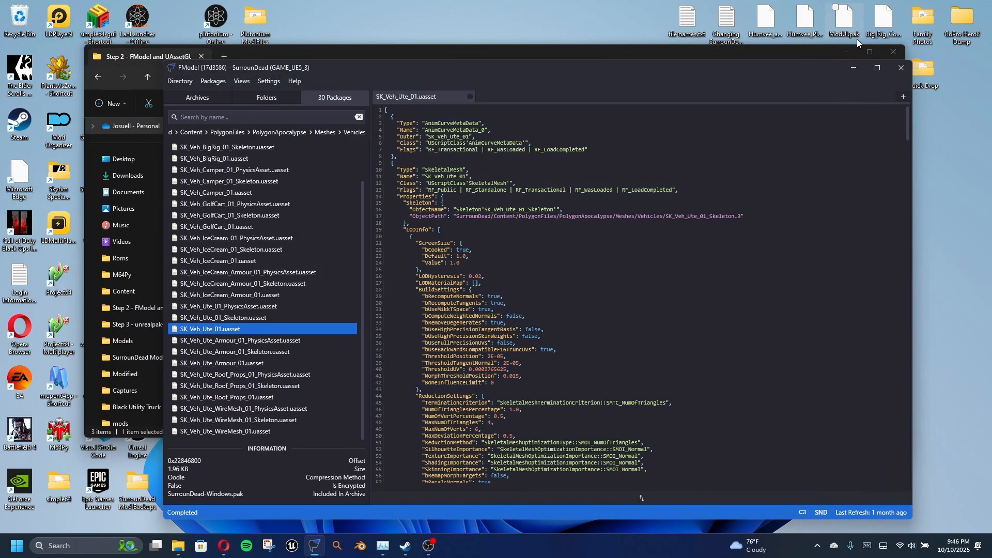
Save the model of SK_Veh_Ute_01.uasset to the export directory and close FModel.
{"action": "right_click", "coordinate": [212, 327]}
{"action": "left_click", "coordinate": [257, 407]}
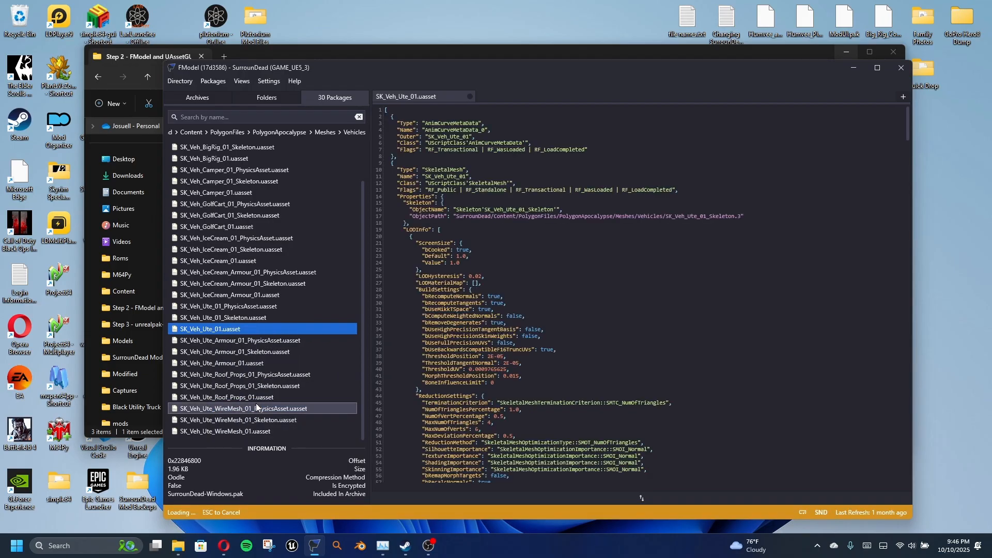
{"action": "left_click", "coordinate": [902, 68]}
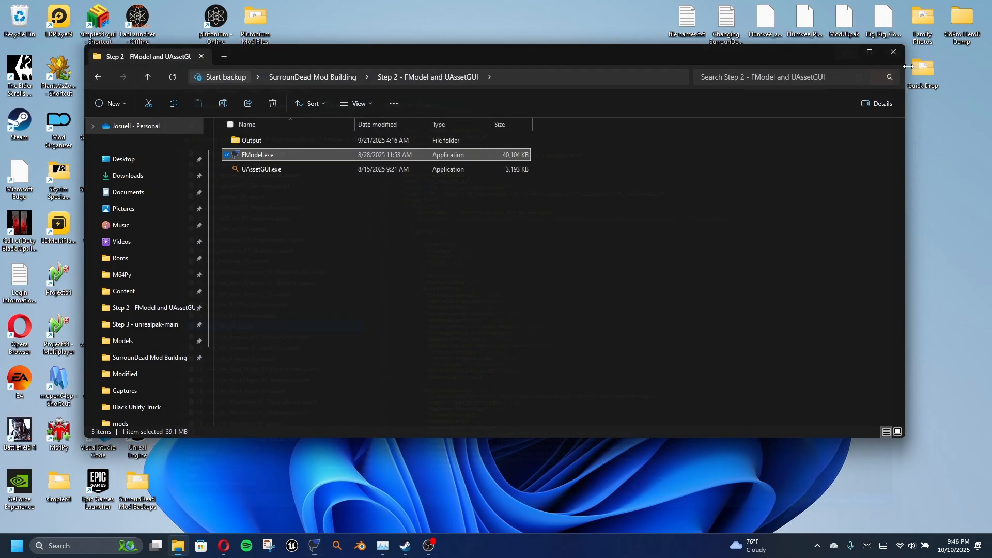
Check the exported model file in Output/Models/SurrounDead/Content/PolygonFiles/PolygonApocalypse/Meshes/Vehicles, and close the file window.
{"action": "double_click", "coordinate": [277, 140]}
{"action": "double_click", "coordinate": [327, 139]}
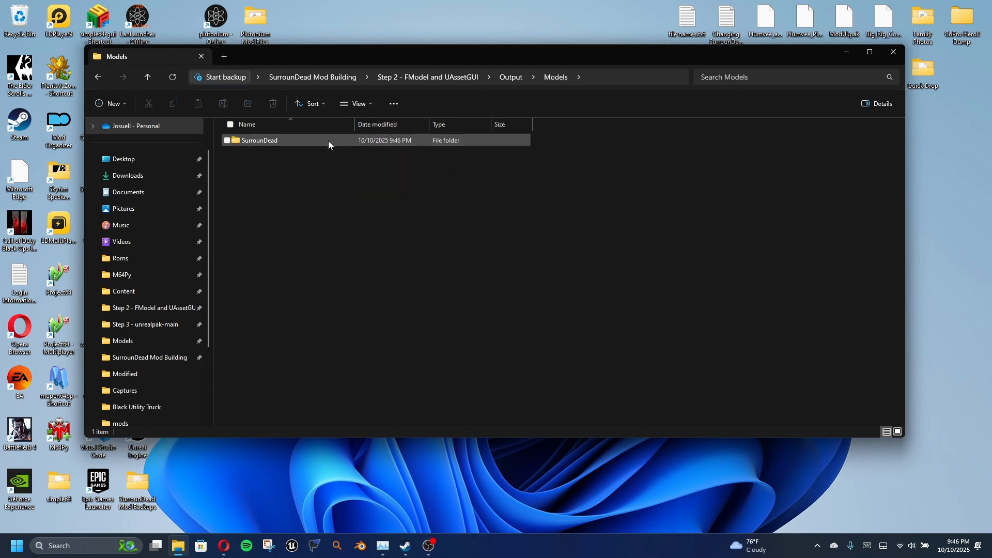
{"action": "double_click", "coordinate": [328, 139]}
{"action": "double_click", "coordinate": [329, 138]}
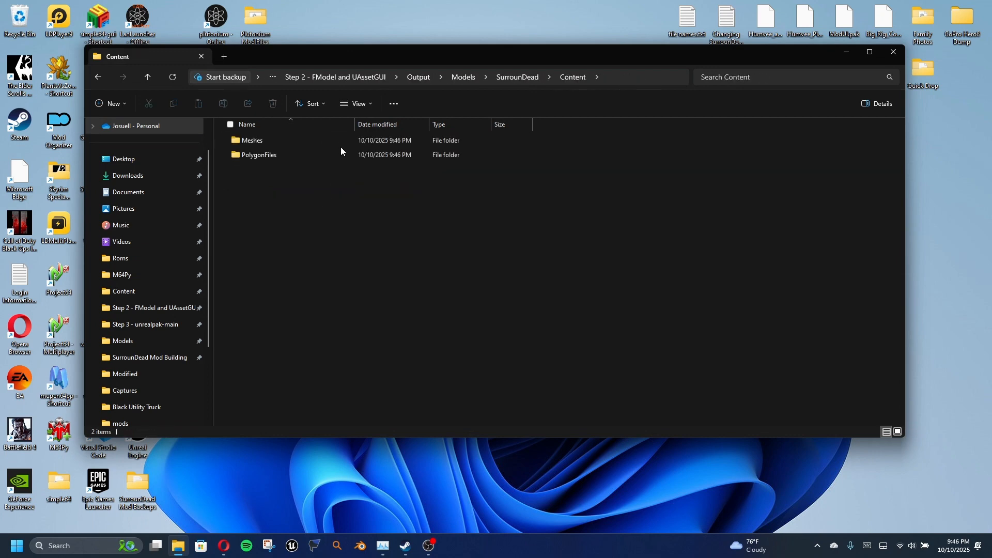
{"action": "double_click", "coordinate": [348, 156]}
{"action": "left_click", "coordinate": [338, 141]}
{"action": "double_click", "coordinate": [338, 142]}
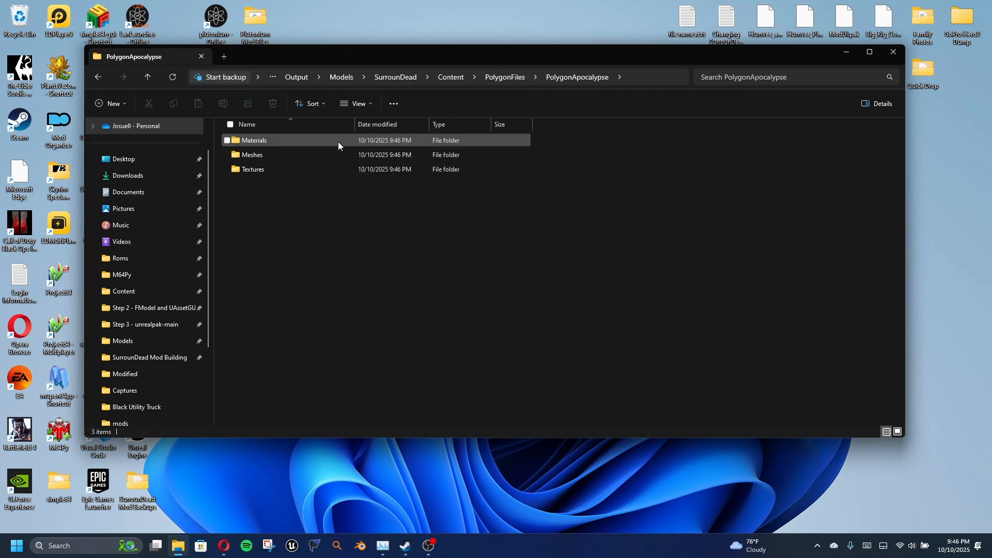
{"action": "double_click", "coordinate": [328, 154]}
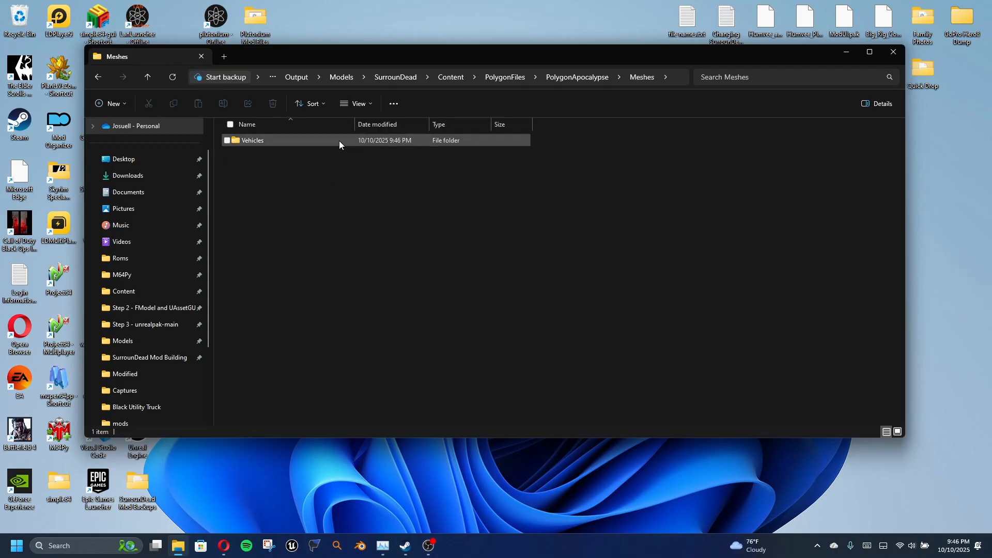
{"action": "double_click", "coordinate": [339, 141]}
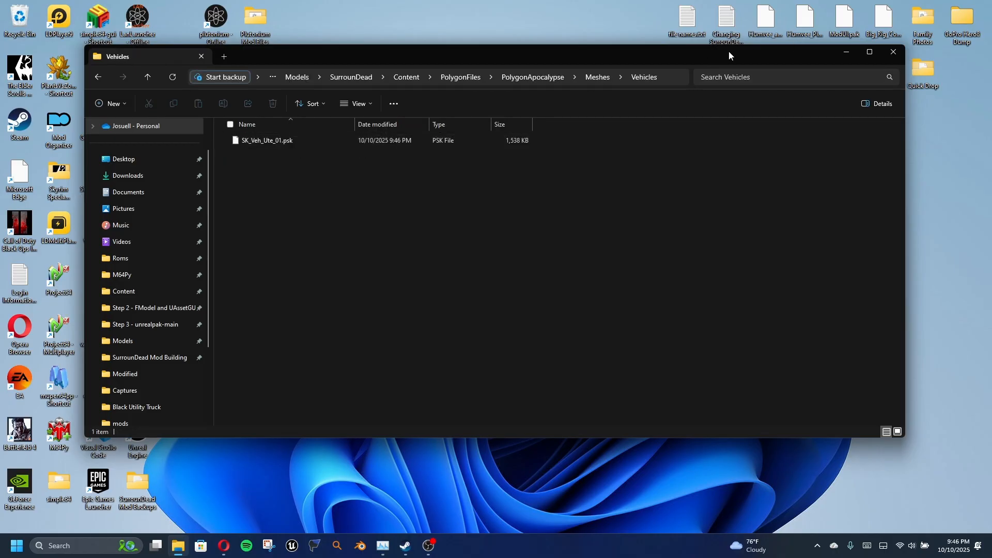
{"action": "left_click_drag", "start_coordinate": [728, 51], "coordinate": [837, 117]}
{"action": "left_click", "coordinate": [948, 119]}
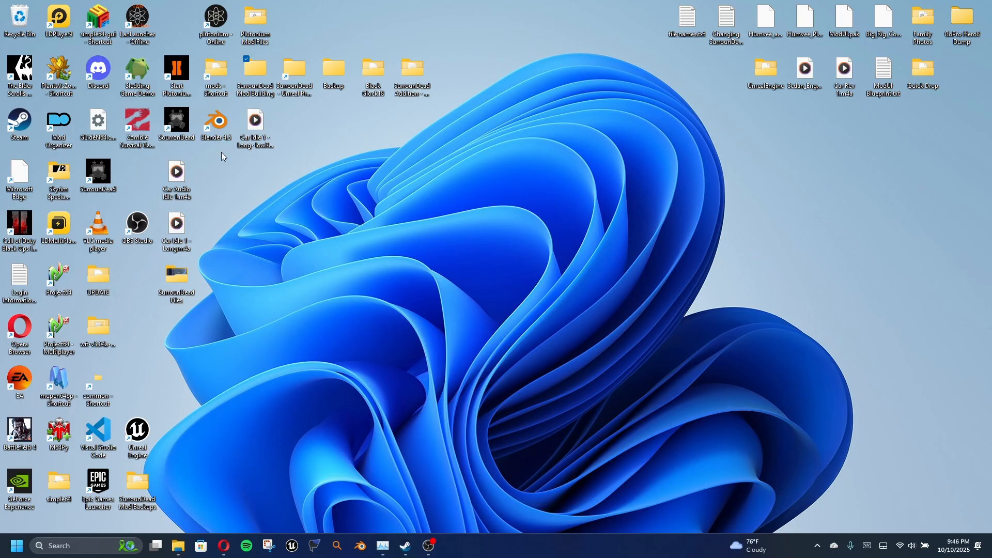
Launch Blender 4.5 and view the Blender and Unreal Engine download pages in the Opera browser.
{"action": "left_click", "coordinate": [221, 131]}
{"action": "left_click", "coordinate": [224, 545]}
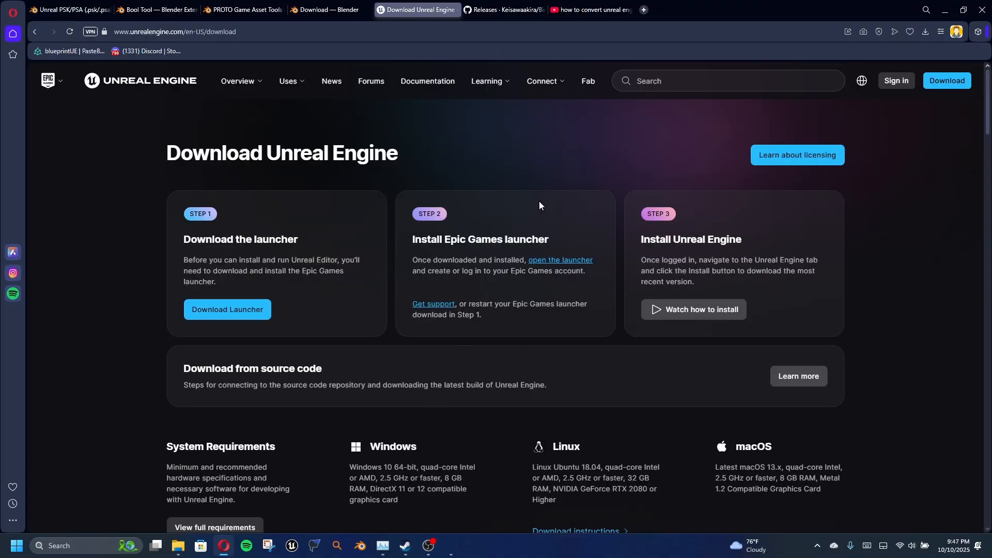
{"action": "left_click", "coordinate": [325, 9]}
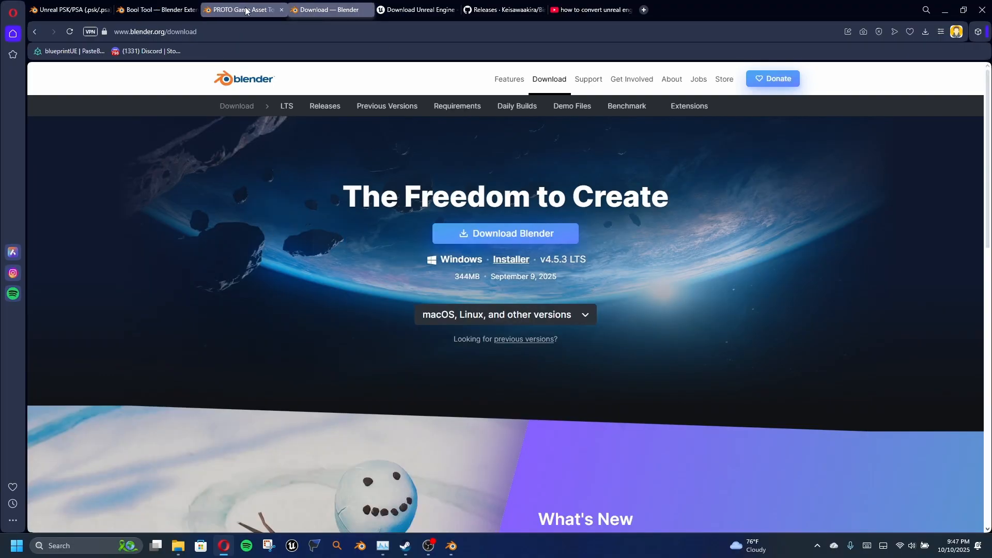
{"action": "left_click", "coordinate": [418, 12]}
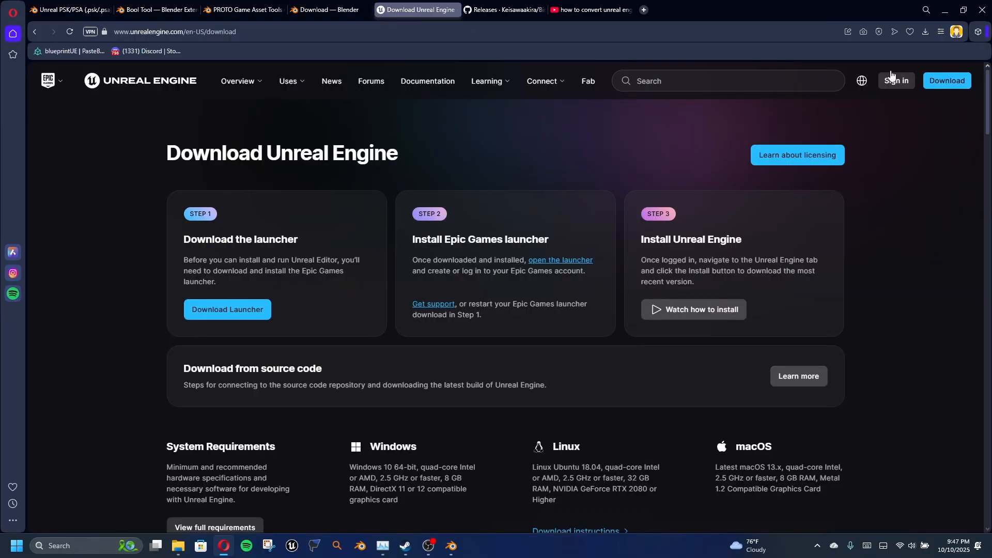
{"action": "left_click", "coordinate": [945, 9]}
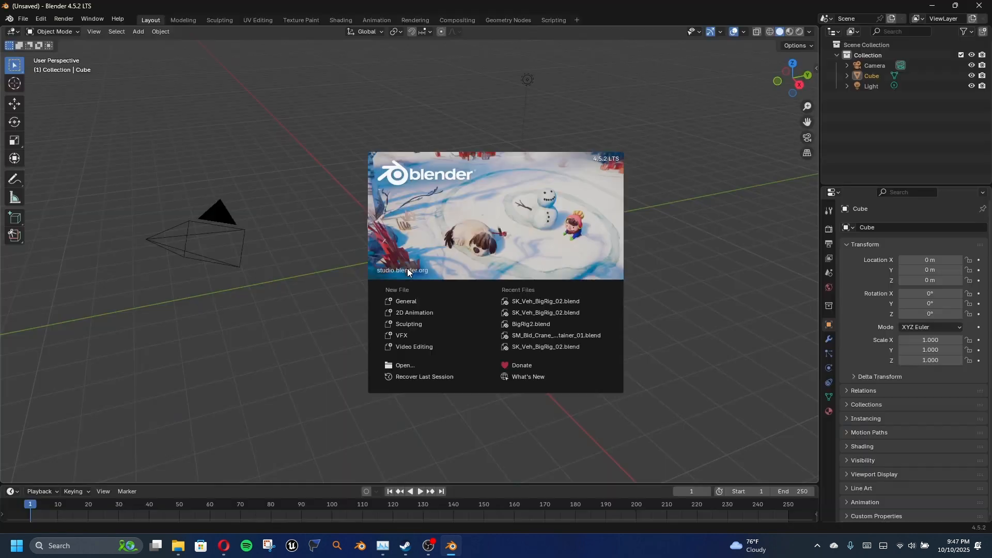
Dismiss Blender's splash screen and delete the default collection with its camera, cube and light.
{"action": "left_click", "coordinate": [719, 246]}
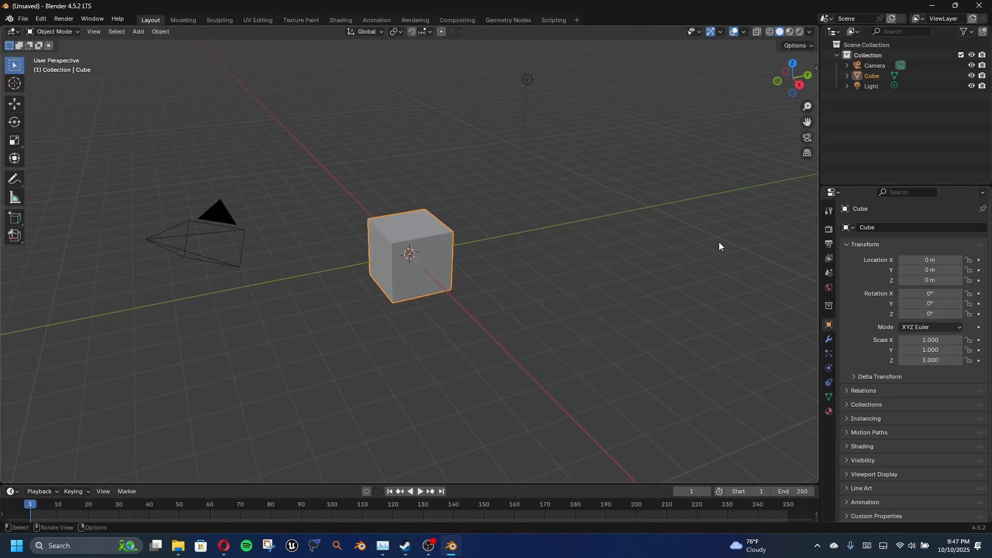
{"action": "left_click_drag", "start_coordinate": [919, 107], "coordinate": [851, 57]}
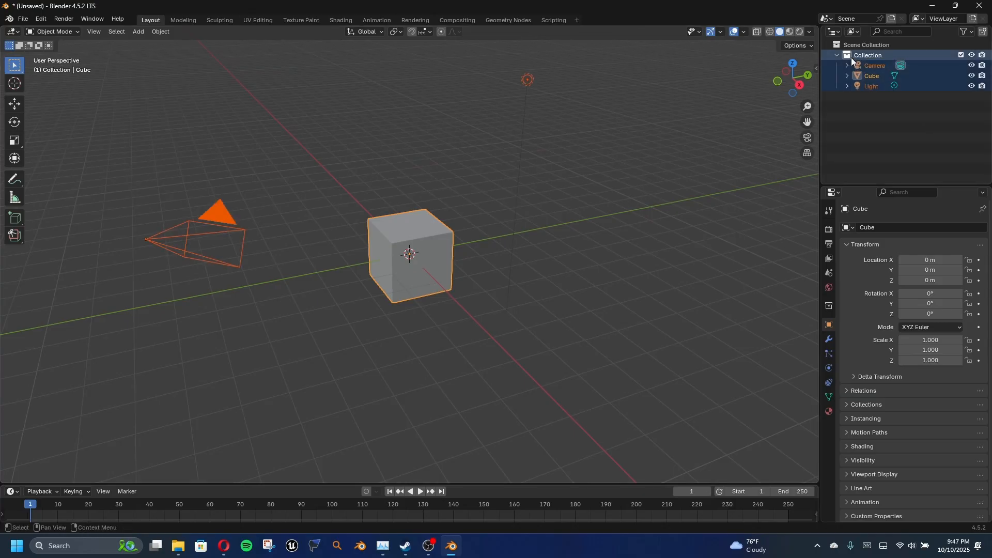
{"action": "key", "text": "Delete"}
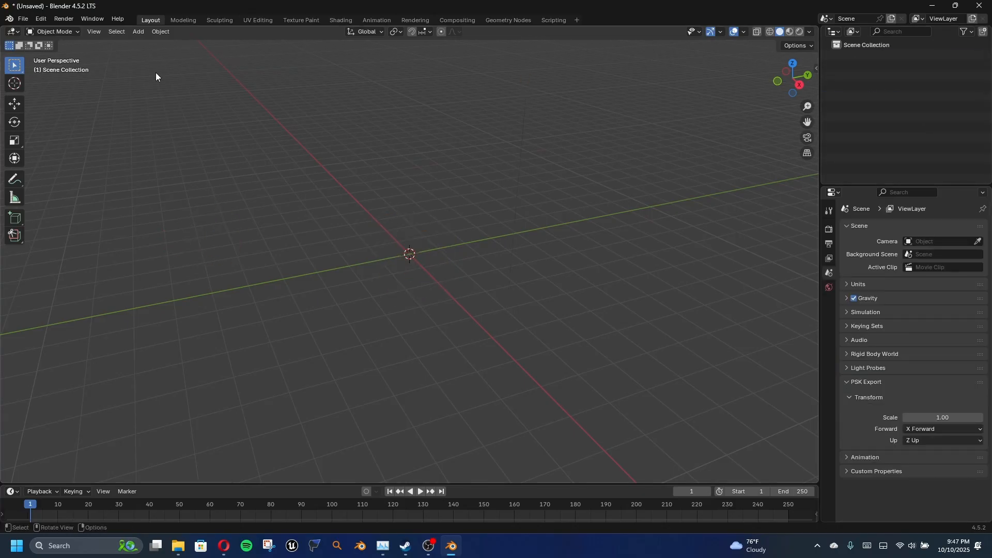
Switch to the Opera browser and examine the Unreal PSK/PSA (.psk/.psa) add-on page down to its download section.
{"action": "left_click", "coordinate": [223, 546]}
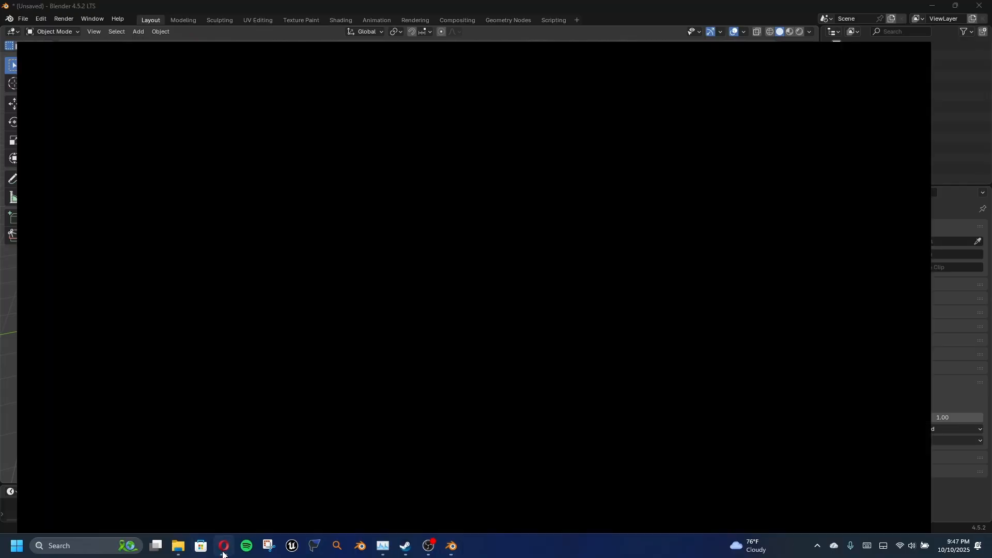
{"action": "left_click_drag", "start_coordinate": [504, 8], "coordinate": [647, 69]}
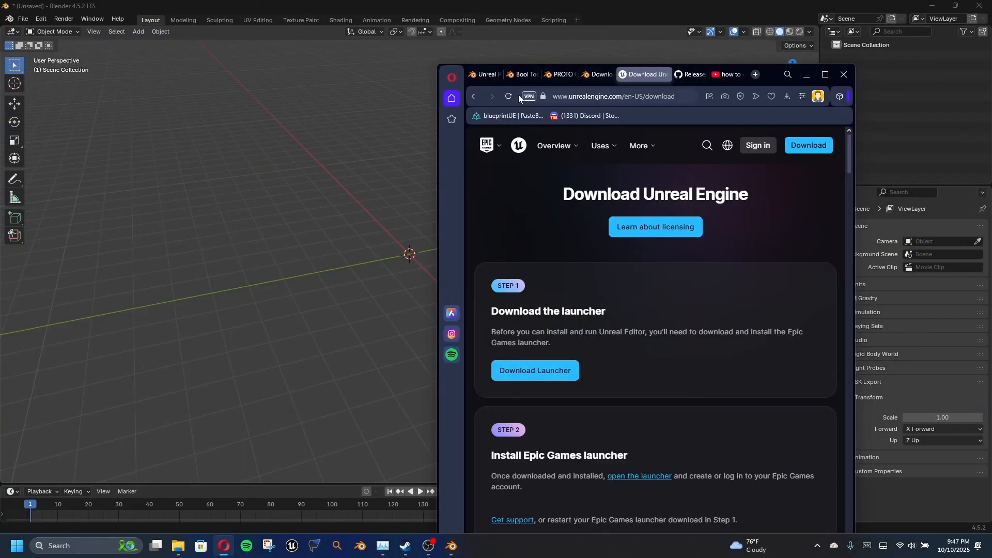
{"action": "left_click", "coordinate": [479, 78]}
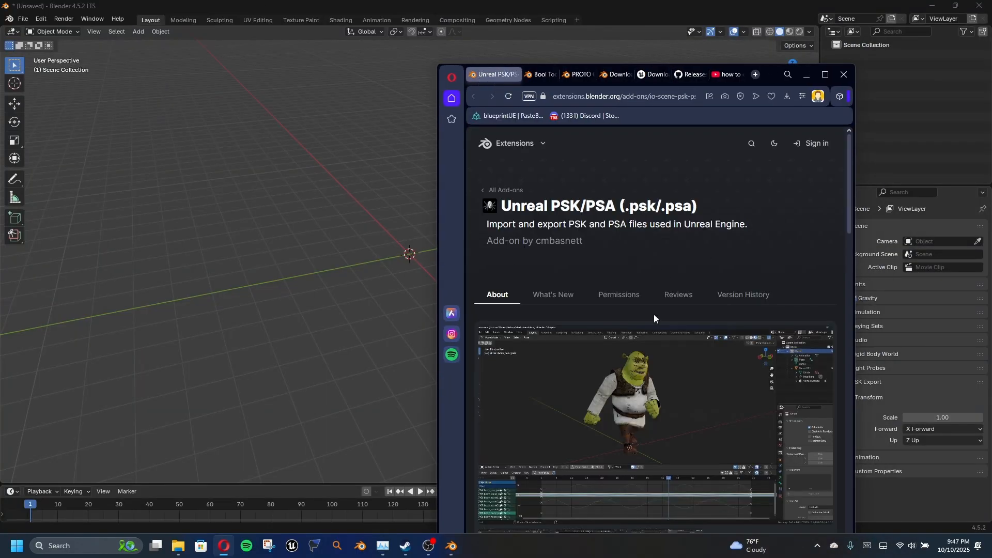
{"action": "scroll", "coordinate": [654, 317], "scroll_direction": "down", "scroll_amount": 8}
{"action": "scroll", "coordinate": [631, 293], "scroll_direction": "up", "scroll_amount": 2}
{"action": "scroll", "coordinate": [634, 286], "scroll_direction": "down", "scroll_amount": 7}
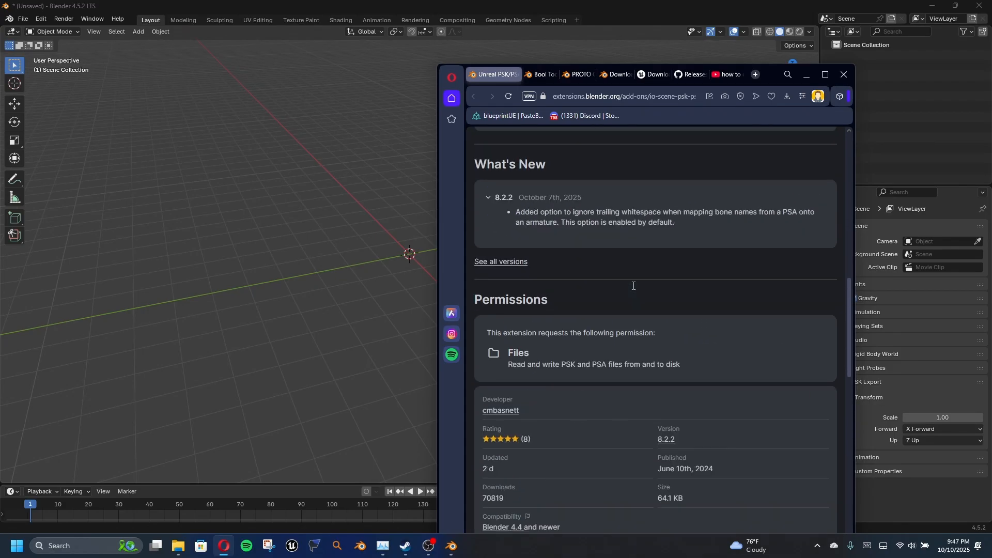
{"action": "scroll", "coordinate": [633, 285], "scroll_direction": "down", "scroll_amount": 3}
{"action": "scroll", "coordinate": [633, 286], "scroll_direction": "up", "scroll_amount": 3}
{"action": "scroll", "coordinate": [632, 304], "scroll_direction": "down", "scroll_amount": 7}
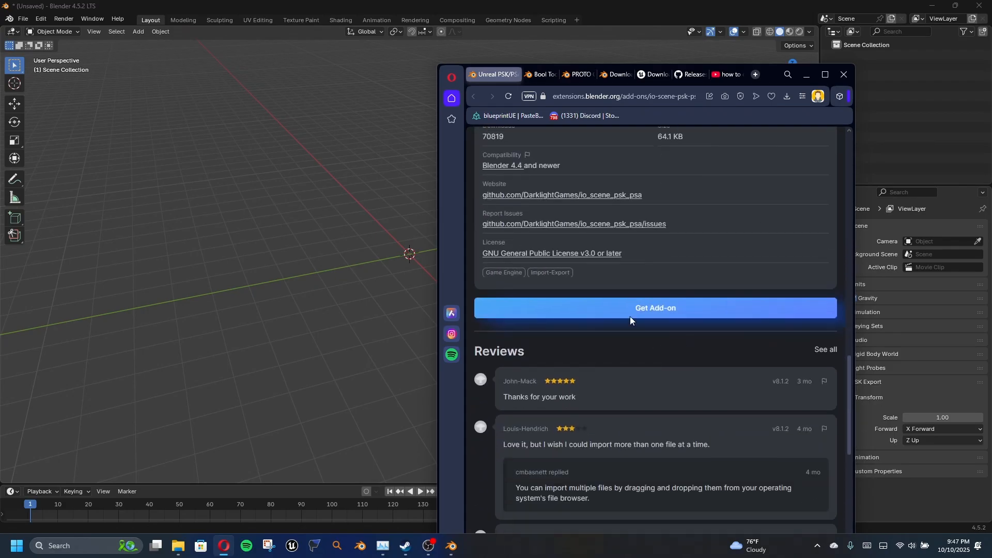
Request the Unreal PSK/PSA add-on and try bringing it from the web page into Blender's viewport.
{"action": "left_click", "coordinate": [630, 316]}
{"action": "left_click_drag", "start_coordinate": [644, 317], "coordinate": [354, 290]}
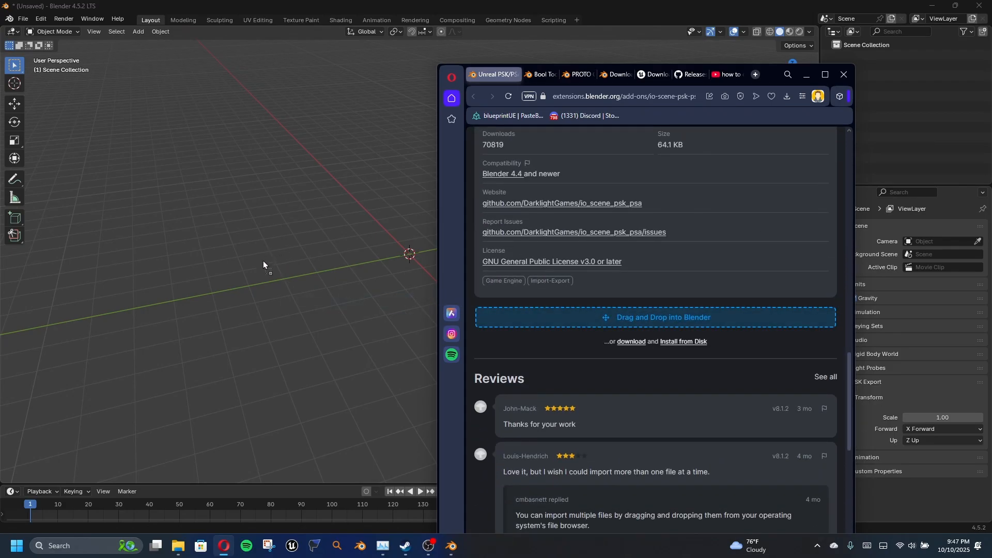
{"action": "left_click_drag", "start_coordinate": [317, 247], "coordinate": [739, 312]}
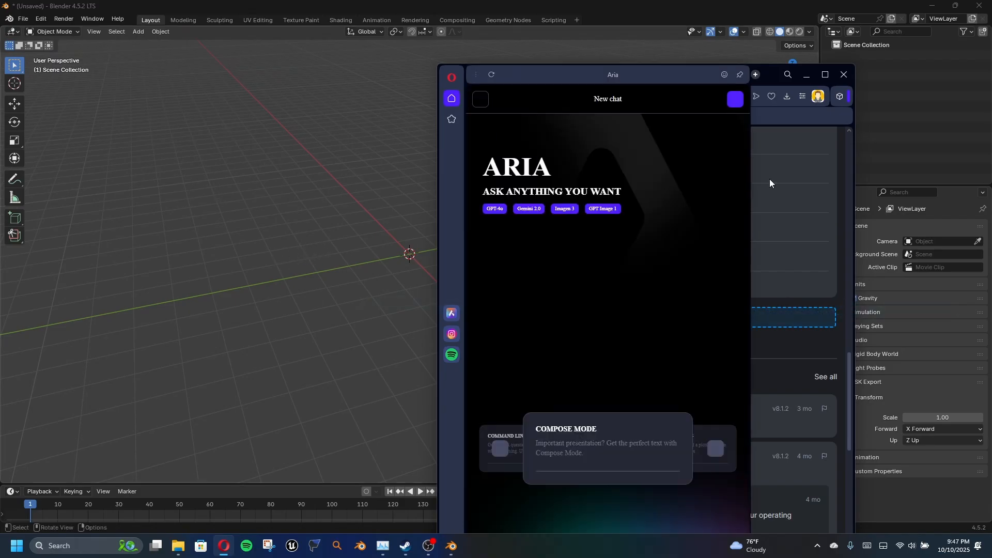
{"action": "left_click", "coordinate": [770, 178]}
{"action": "scroll", "coordinate": [669, 245], "scroll_direction": "up", "scroll_amount": 20}
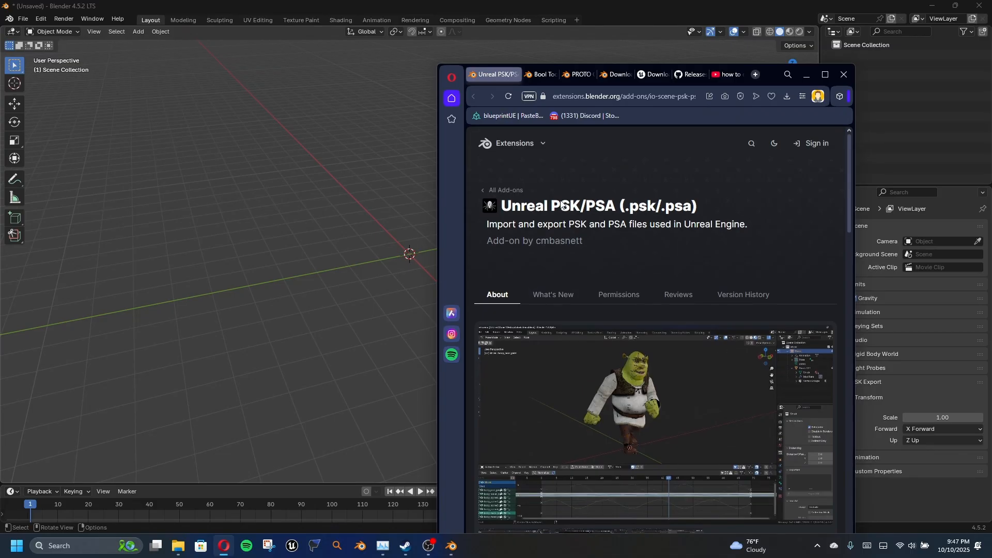
Examine the Bool Tool add-on page through to its download section, and minimize the browser.
{"action": "left_click", "coordinate": [546, 76]}
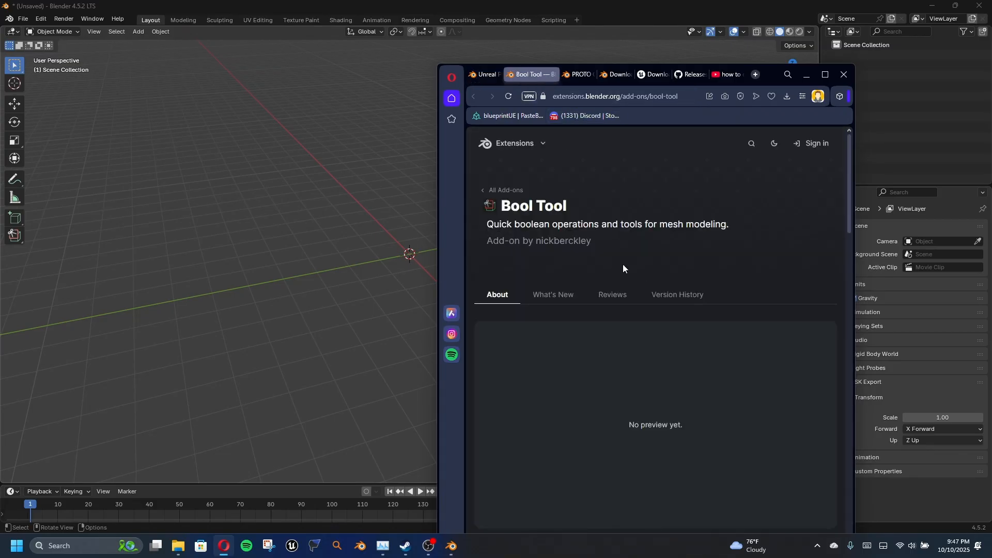
{"action": "scroll", "coordinate": [623, 267], "scroll_direction": "down", "scroll_amount": 15}
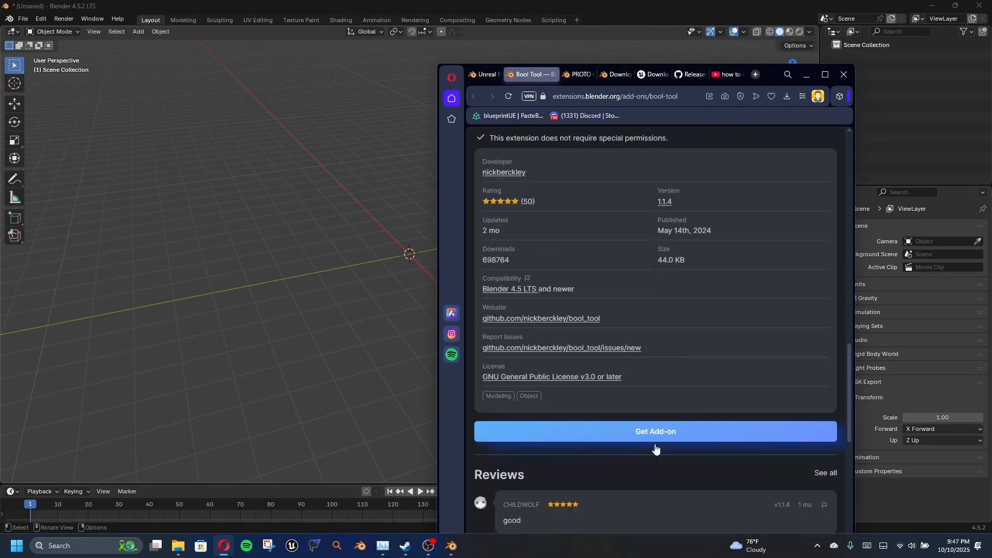
{"action": "scroll", "coordinate": [656, 450], "scroll_direction": "up", "scroll_amount": 10}
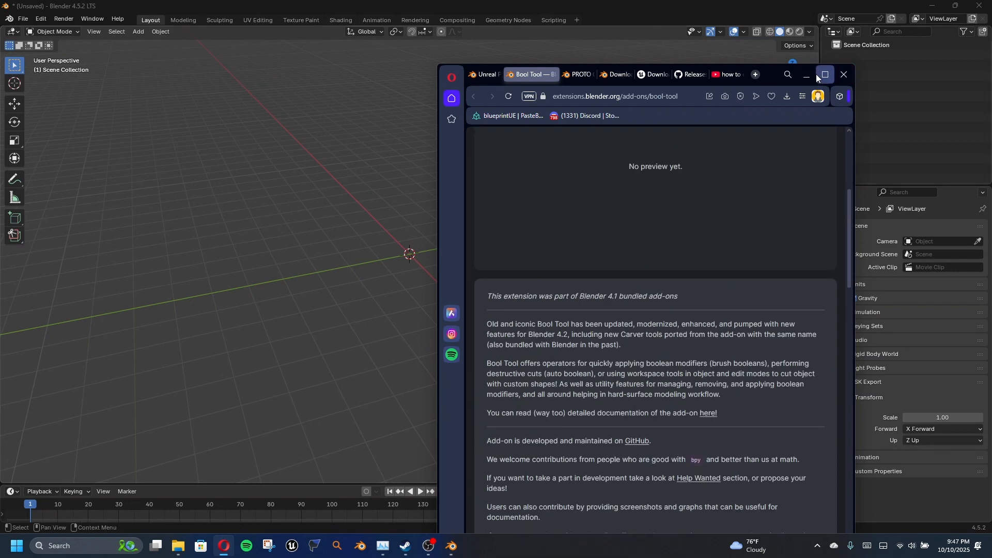
{"action": "left_click", "coordinate": [806, 76]}
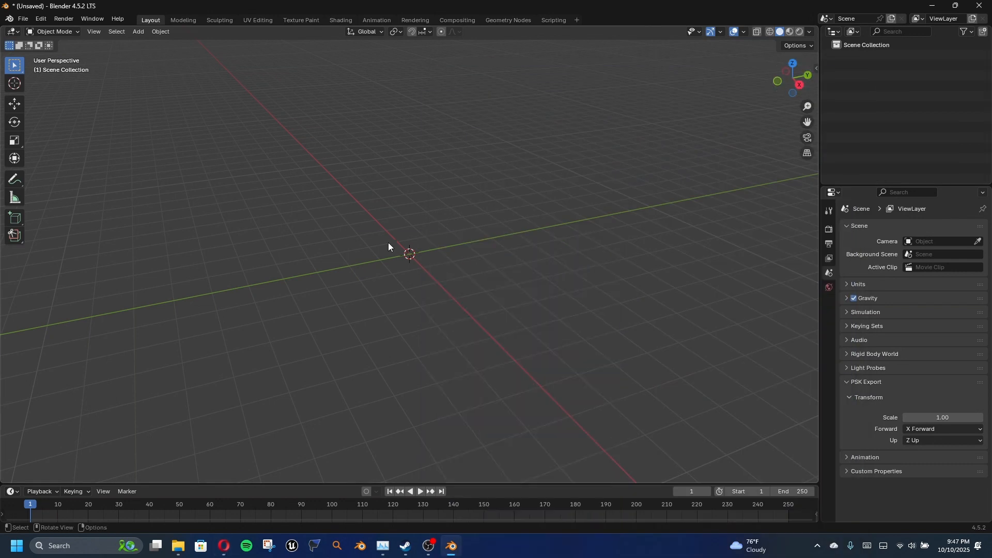
Check in Blender's preferences that the Unreal PSK/PSA extension is installed, and close the preferences.
{"action": "left_click", "coordinate": [21, 19]}
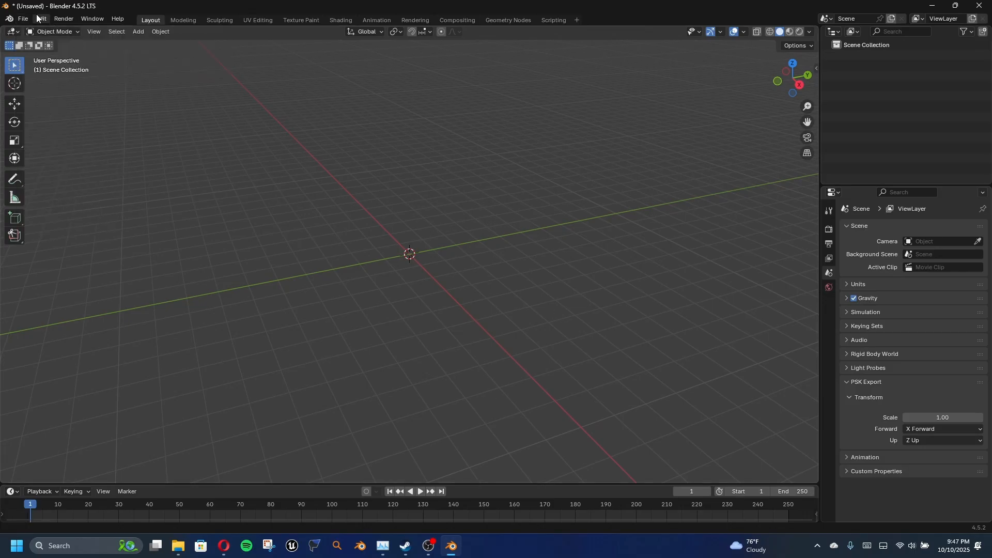
{"action": "left_click", "coordinate": [37, 18]}
{"action": "left_click", "coordinate": [73, 153]}
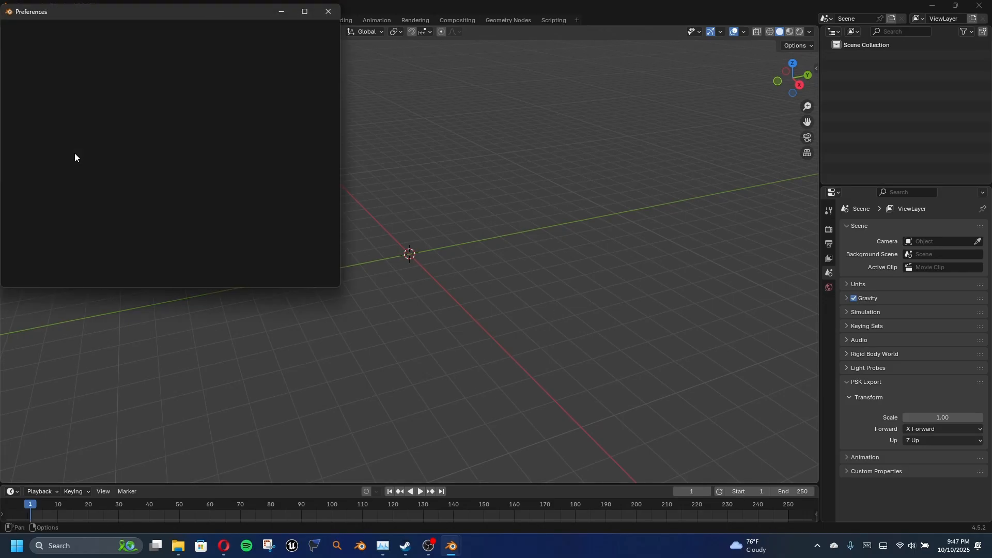
{"action": "left_click_drag", "start_coordinate": [55, 10], "coordinate": [215, 66]}
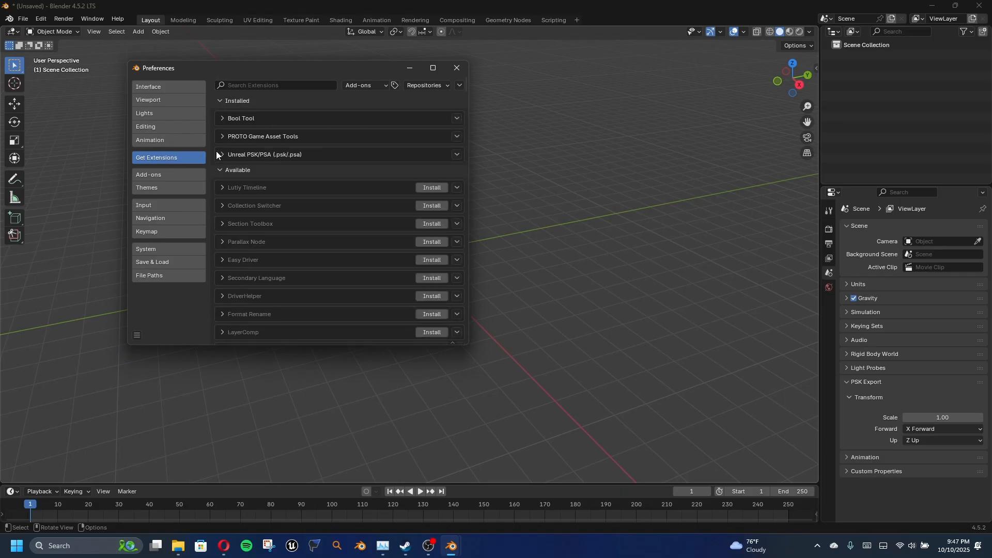
{"action": "left_click", "coordinate": [221, 154]}
{"action": "left_click", "coordinate": [221, 154]}
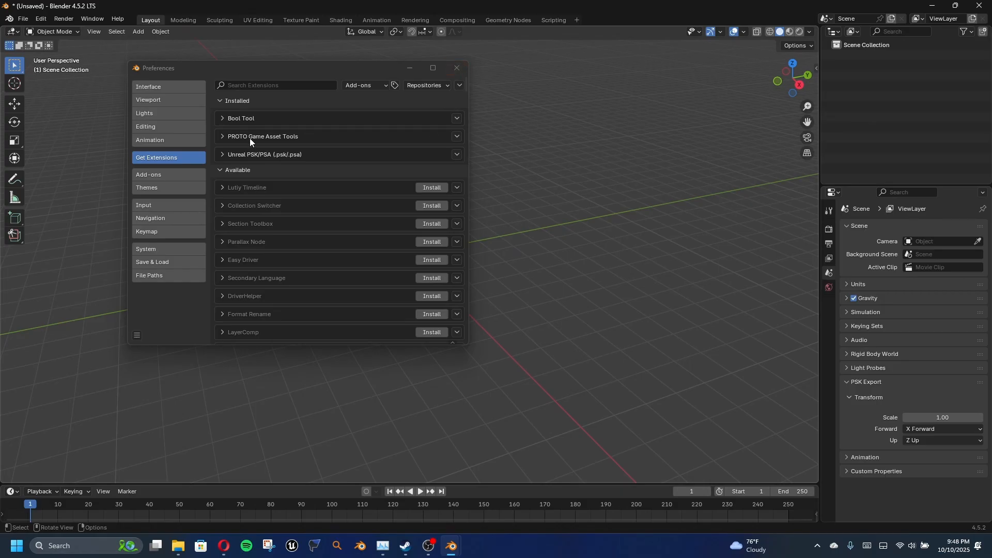
{"action": "left_click", "coordinate": [460, 64]}
Start an Unreal PSK import and browse to SurrounDead Mod Building/Step 2 - FModel and UAssetGUI/Output/Models.
{"action": "left_click", "coordinate": [20, 19]}
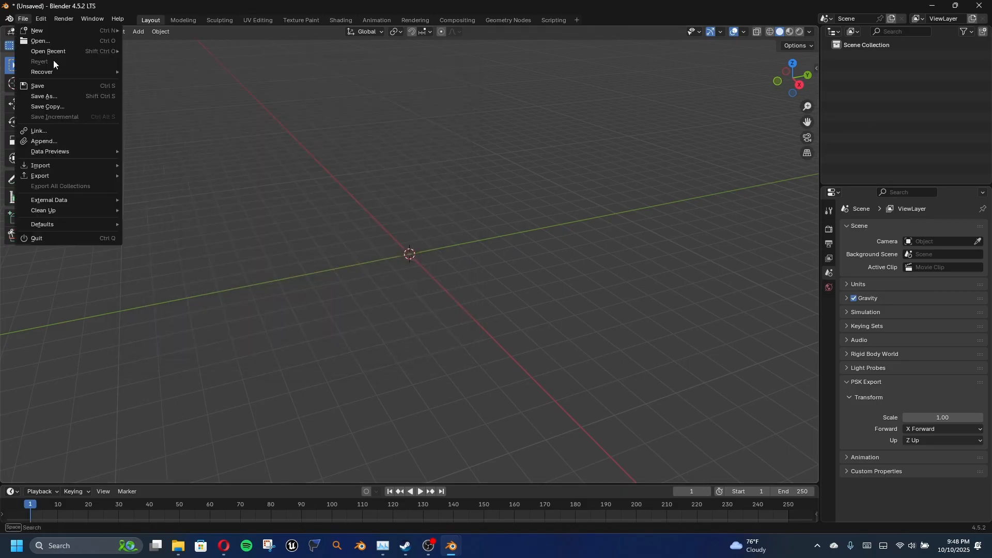
{"action": "mouse_move", "coordinate": [63, 171]}
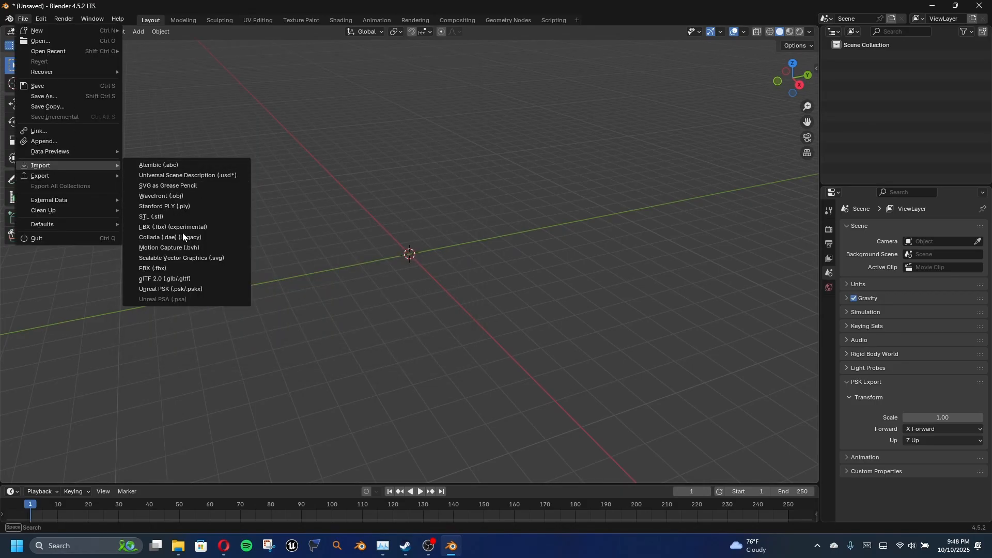
{"action": "left_click", "coordinate": [184, 291]}
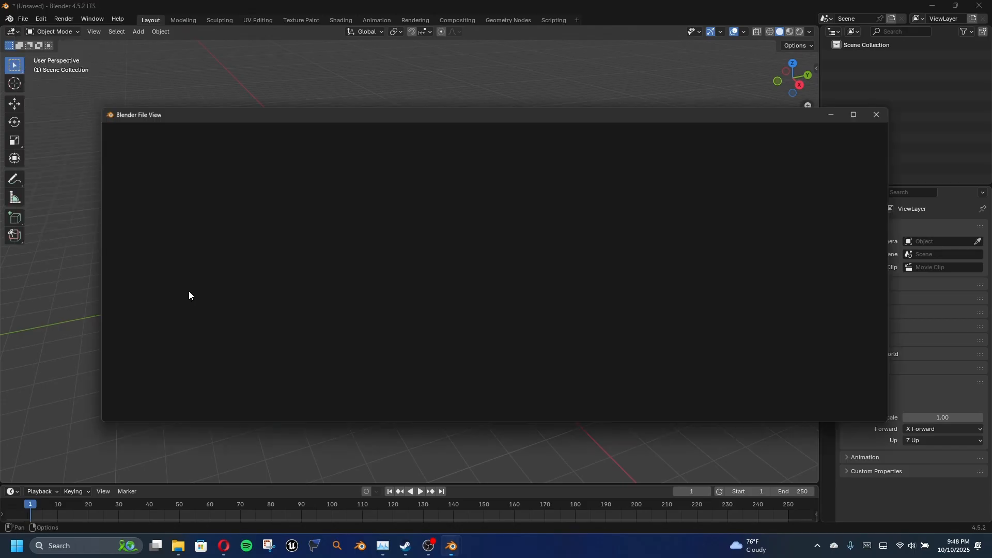
{"action": "left_click", "coordinate": [157, 163]}
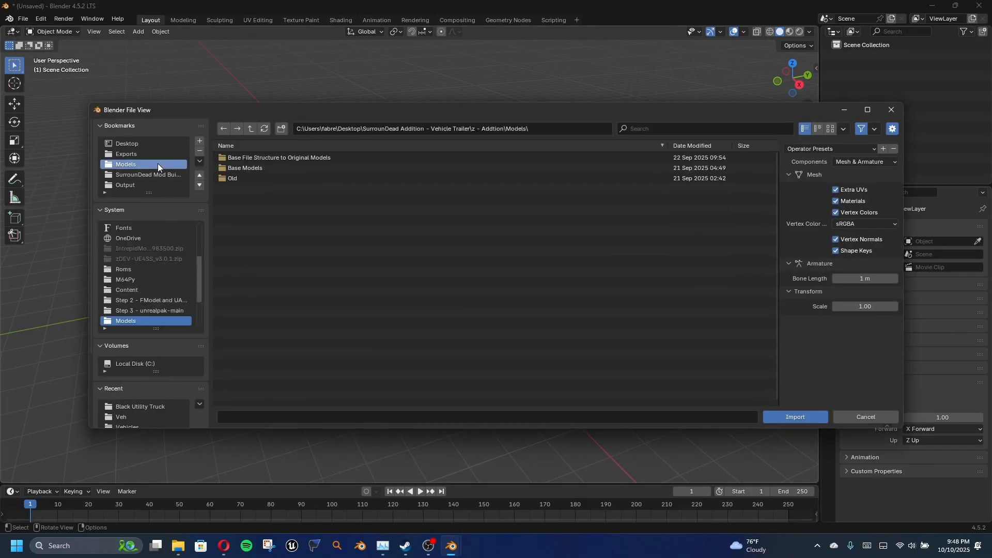
{"action": "left_click", "coordinate": [158, 182]}
{"action": "left_click", "coordinate": [158, 175]}
{"action": "double_click", "coordinate": [282, 178]}
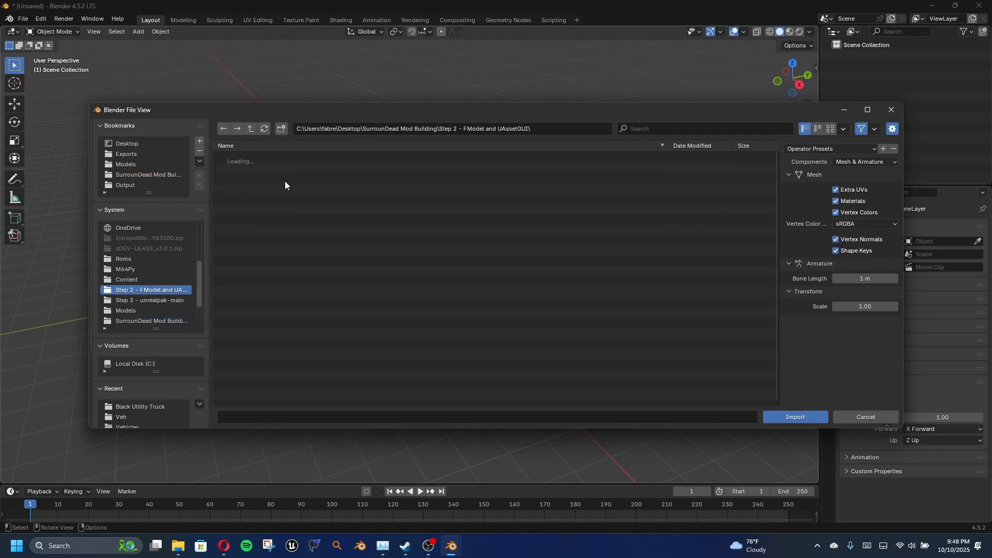
{"action": "double_click", "coordinate": [262, 159]}
{"action": "double_click", "coordinate": [258, 191]}
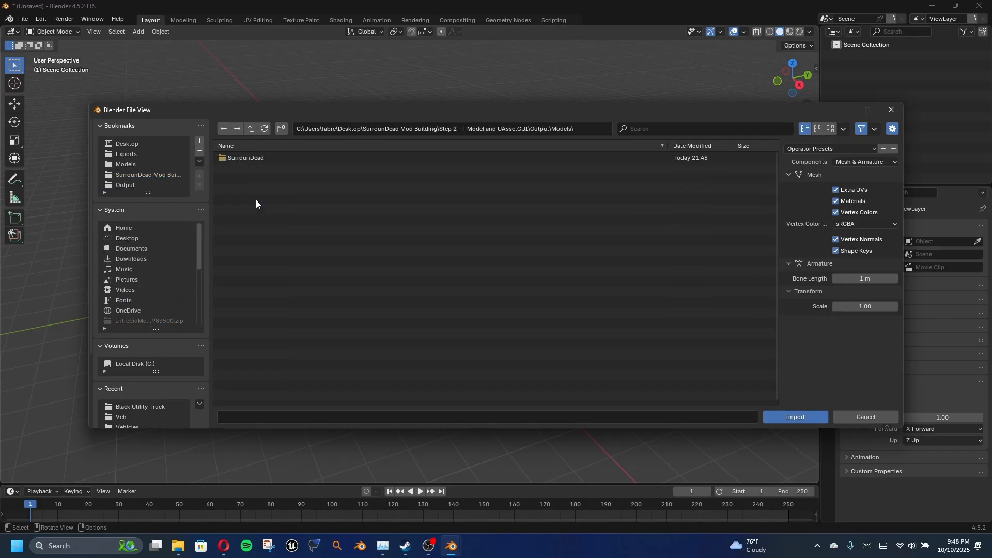
Browse on to the SurrounDead/Content/PolygonFiles/PolygonApocalypse/Meshes/Vehicles folder for the import.
{"action": "double_click", "coordinate": [293, 159]}
{"action": "double_click", "coordinate": [291, 161]}
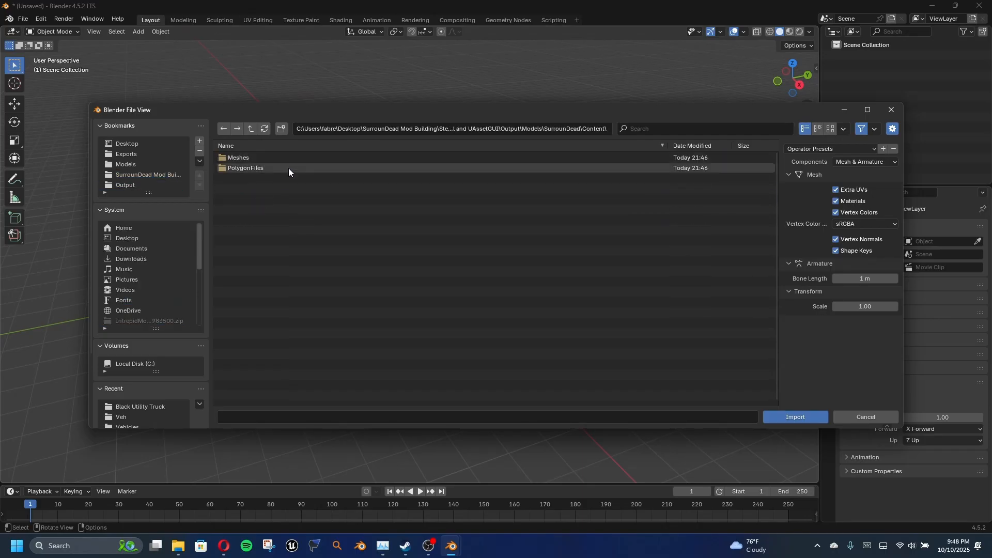
{"action": "double_click", "coordinate": [289, 168]}
{"action": "left_click", "coordinate": [297, 158]}
{"action": "double_click", "coordinate": [297, 158]}
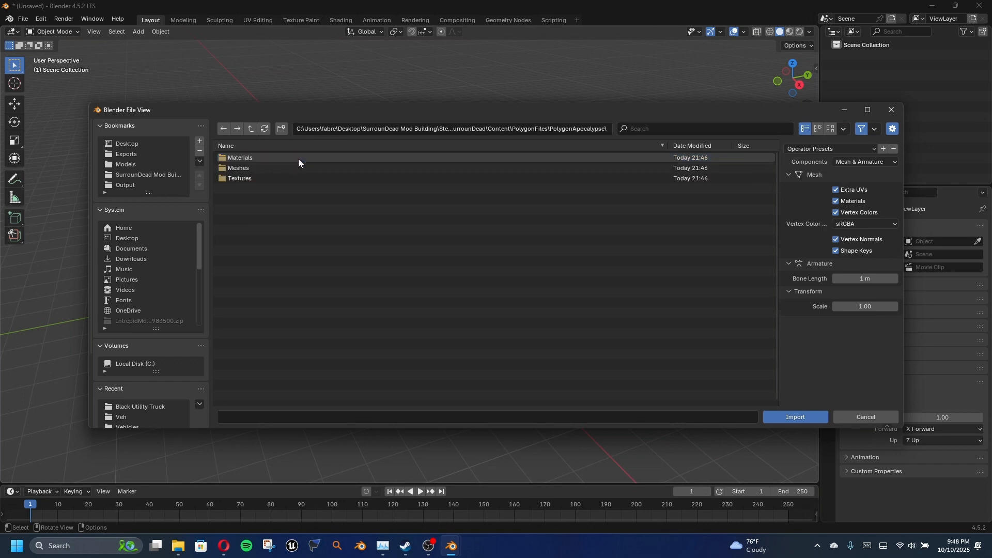
{"action": "double_click", "coordinate": [295, 169]}
{"action": "left_click", "coordinate": [304, 161]}
{"action": "double_click", "coordinate": [304, 163]}
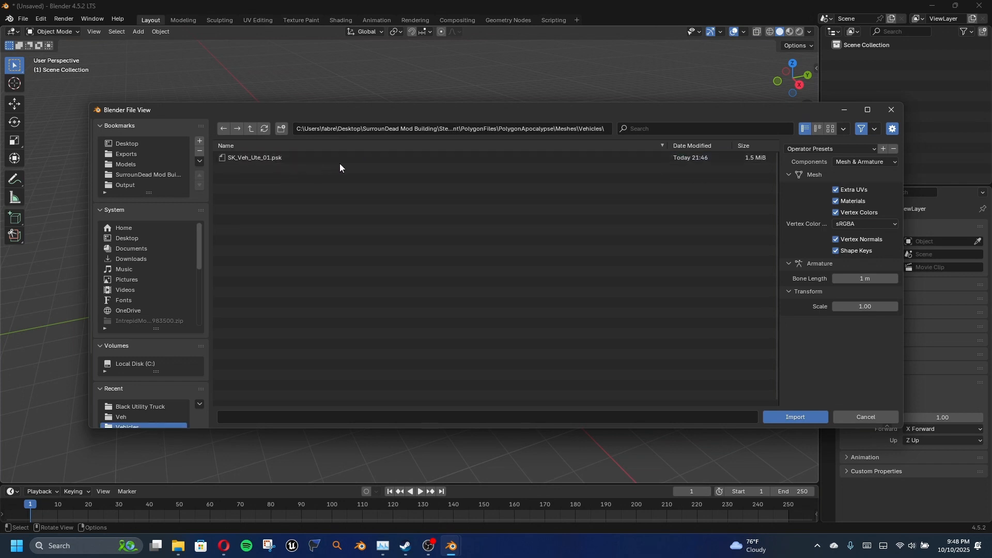
Import SK_Veh_Ute_01.psk with mesh and armature at a scale of 0.01.
{"action": "left_click", "coordinate": [339, 162]}
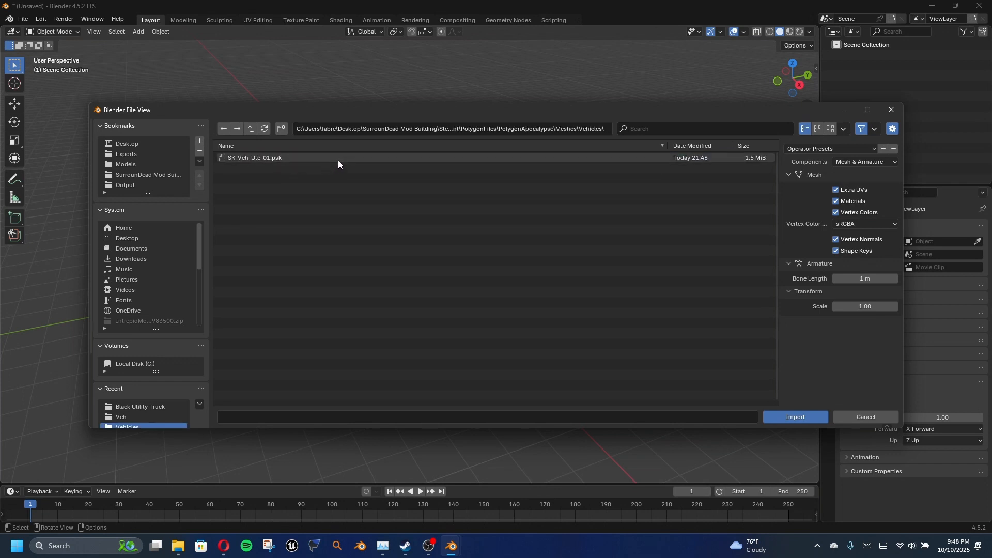
{"action": "left_click", "coordinate": [877, 306]}
{"action": "type", "text": "0."}
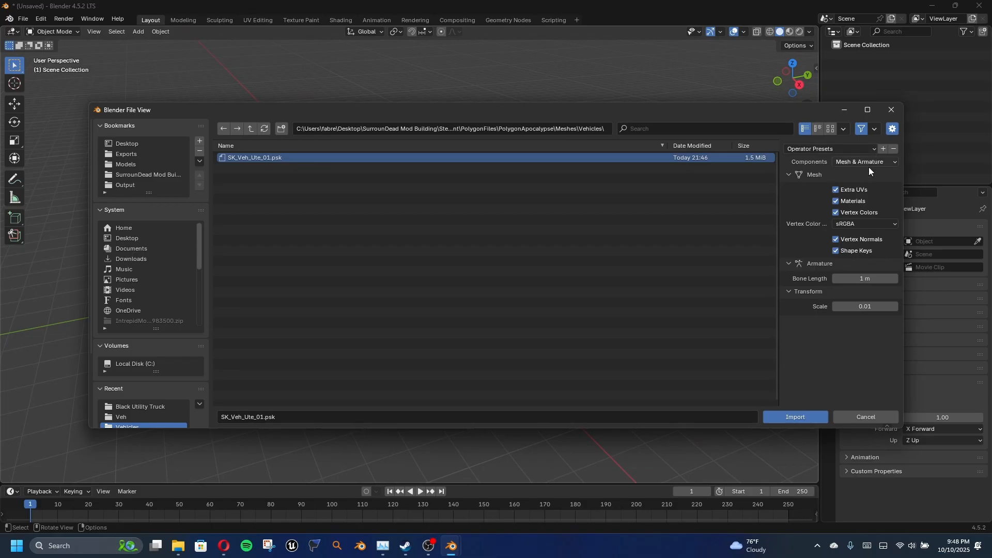
{"action": "left_click", "coordinate": [794, 416]}
{"action": "scroll", "coordinate": [389, 213], "scroll_direction": "up", "scroll_amount": 5}
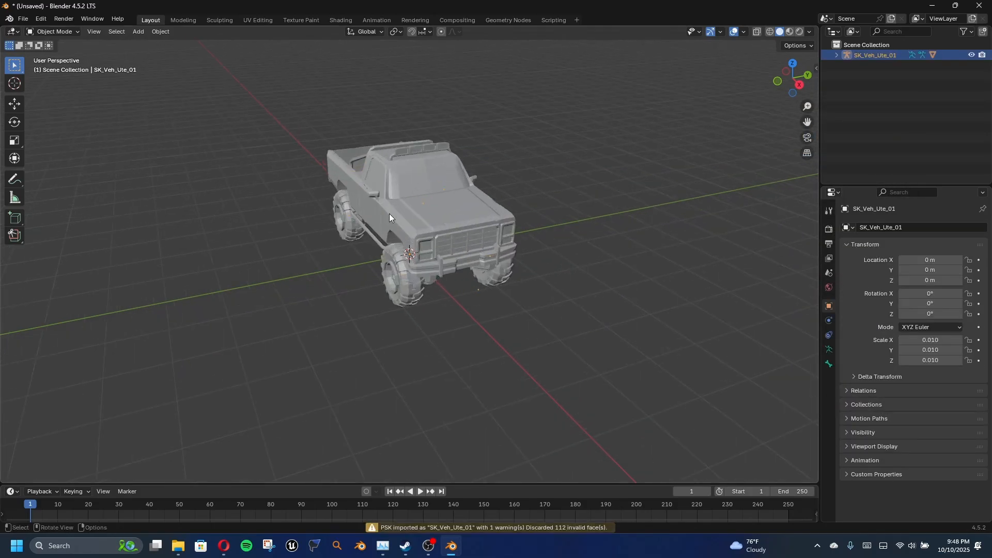
{"action": "right_click", "coordinate": [348, 210]}
{"action": "key", "text": "Escape"}
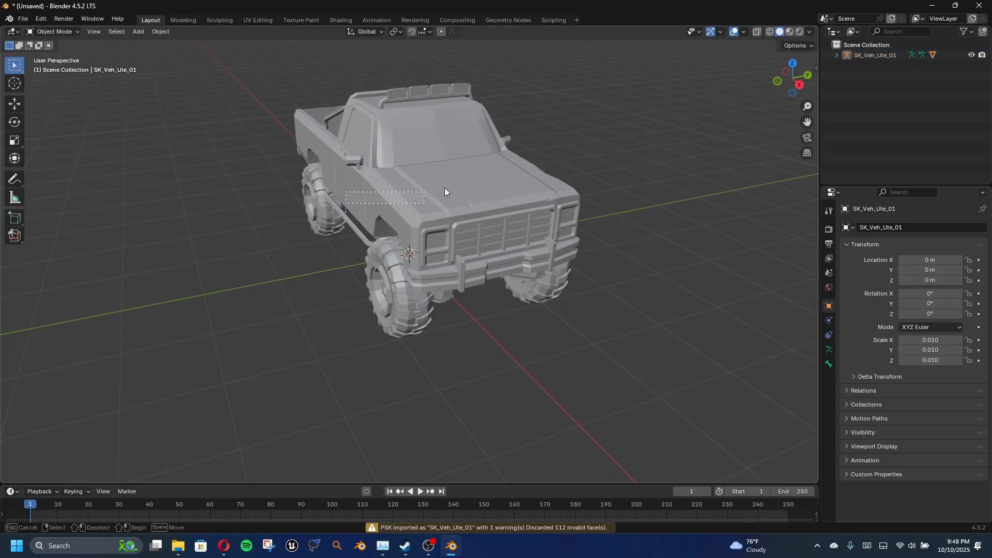
{"action": "left_click", "coordinate": [445, 188]}
{"action": "right_click", "coordinate": [557, 115]}
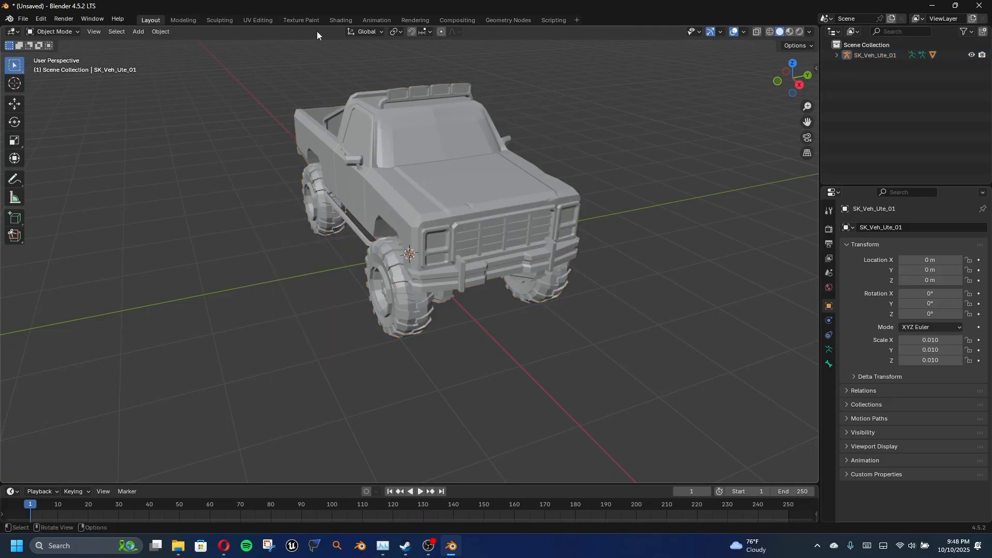
Switch to the Shading workspace and select the truck mesh to show its Mat_PolygonApocalypse_Veh_01 material nodes.
{"action": "left_click", "coordinate": [342, 21]}
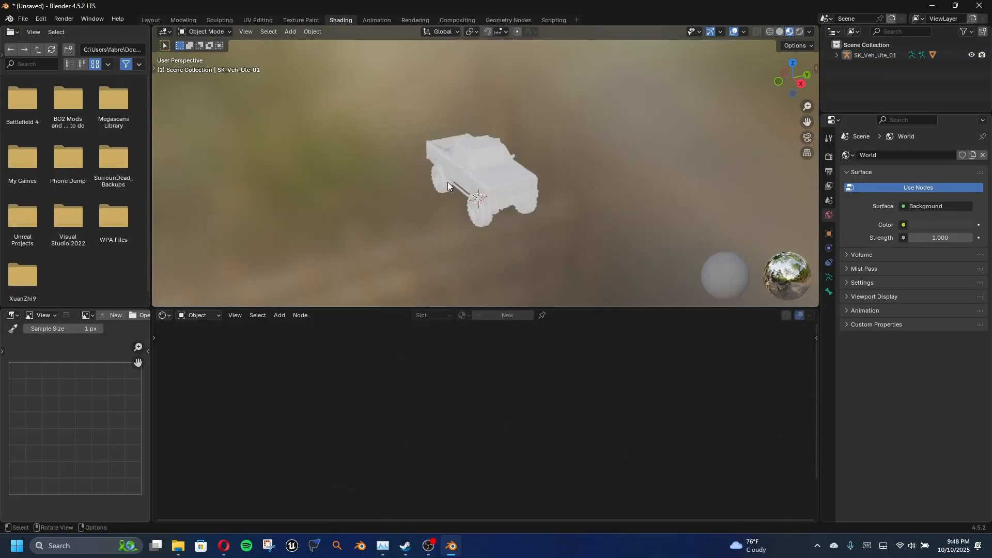
{"action": "scroll", "coordinate": [480, 178], "scroll_direction": "up", "scroll_amount": 4}
{"action": "left_click", "coordinate": [480, 176]}
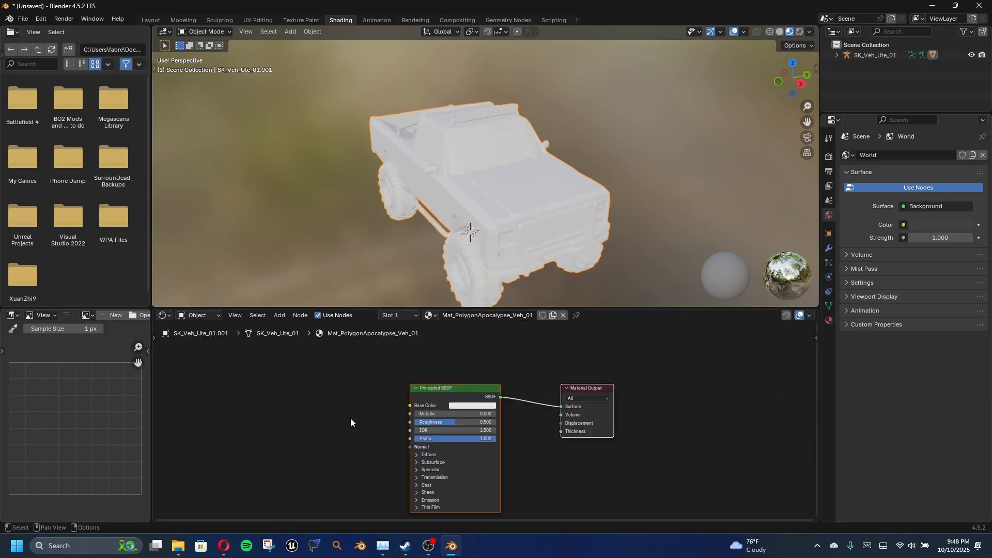
Add an Image Texture node beside the Principled BSDF in the truck's material.
{"action": "right_click", "coordinate": [263, 408]}
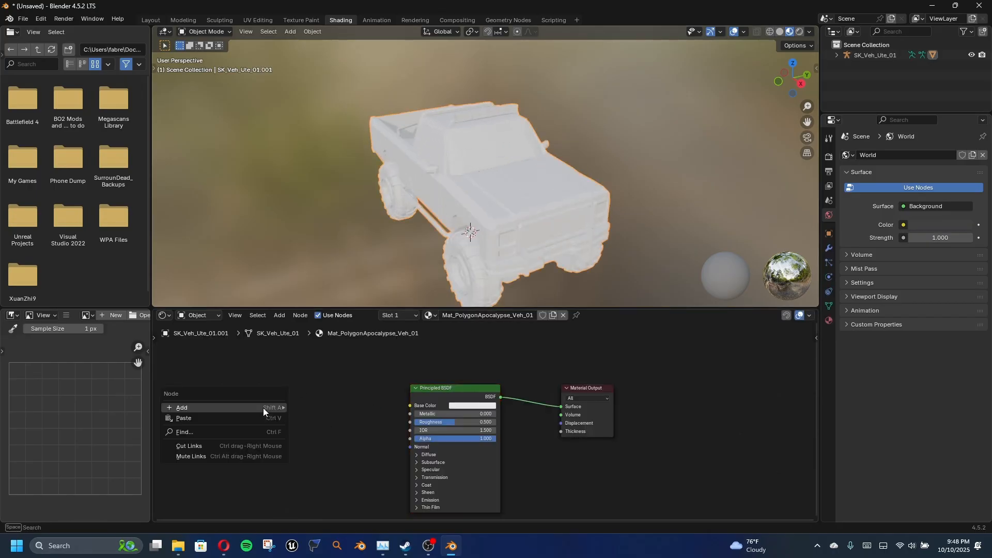
{"action": "mouse_move", "coordinate": [262, 407]}
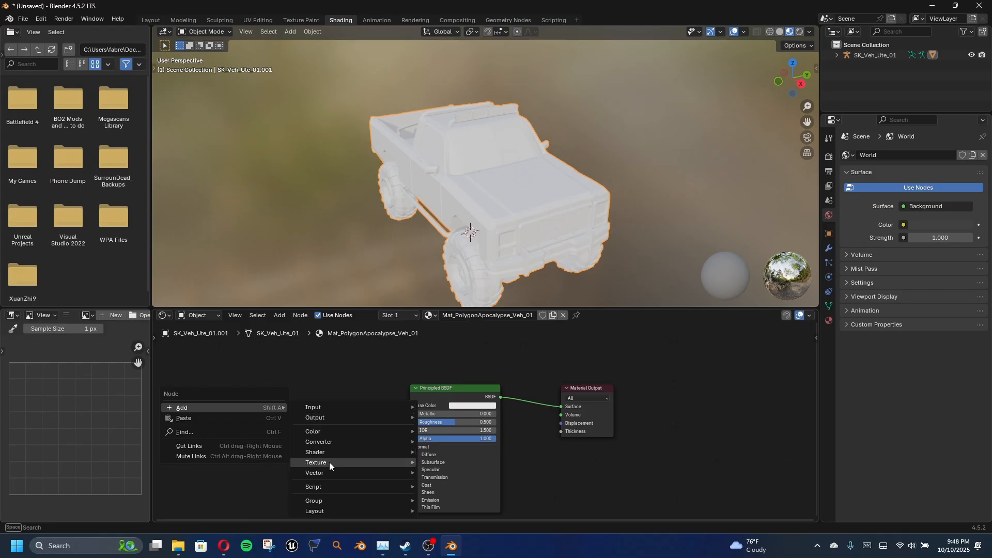
{"action": "mouse_move", "coordinate": [377, 461]}
{"action": "left_click", "coordinate": [454, 390]}
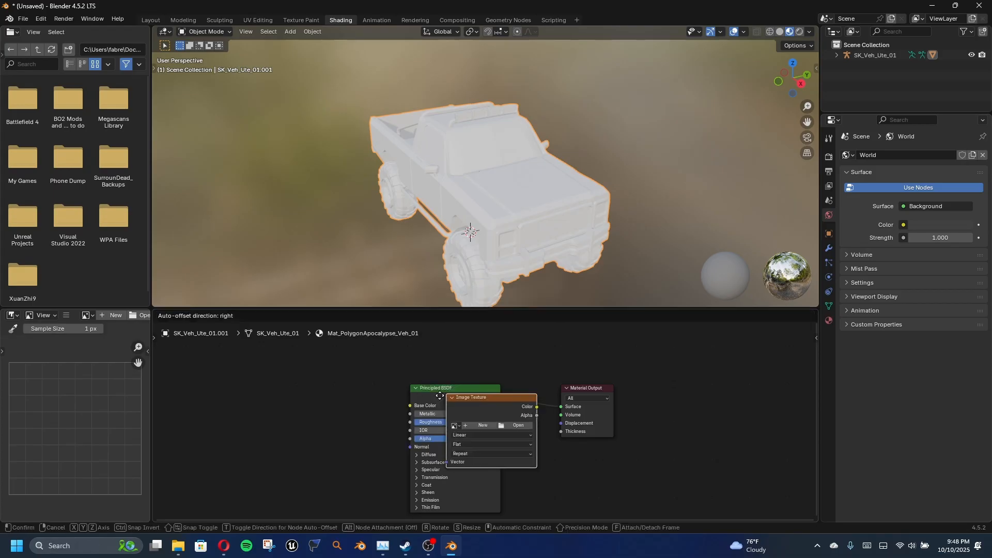
{"action": "left_click", "coordinate": [241, 403]}
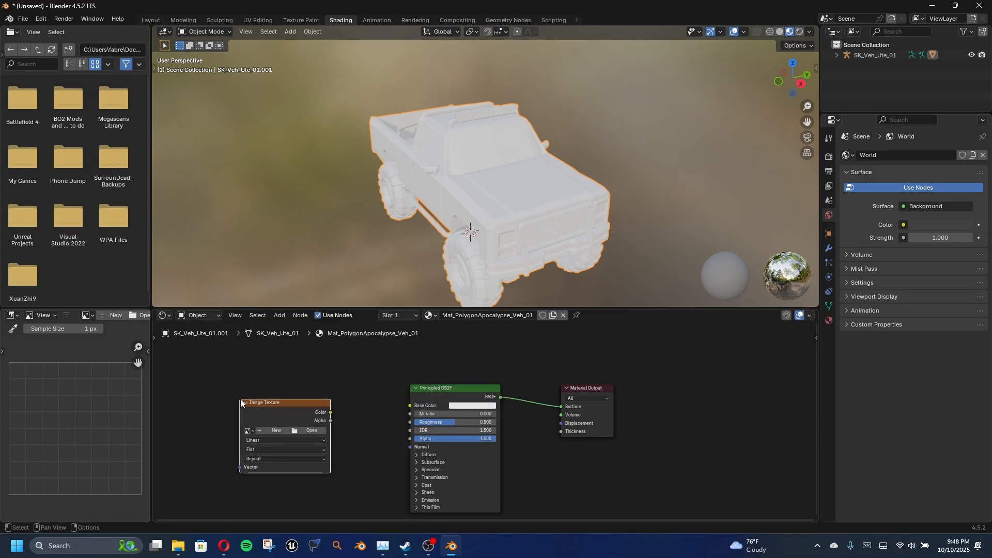
Browse for the node's image to SurrounDead Mod Building/Step 2 - FModel and UAssetGUI/Output/Models/SurrounDead/Content/PolygonFiles.
{"action": "left_click", "coordinate": [303, 430]}
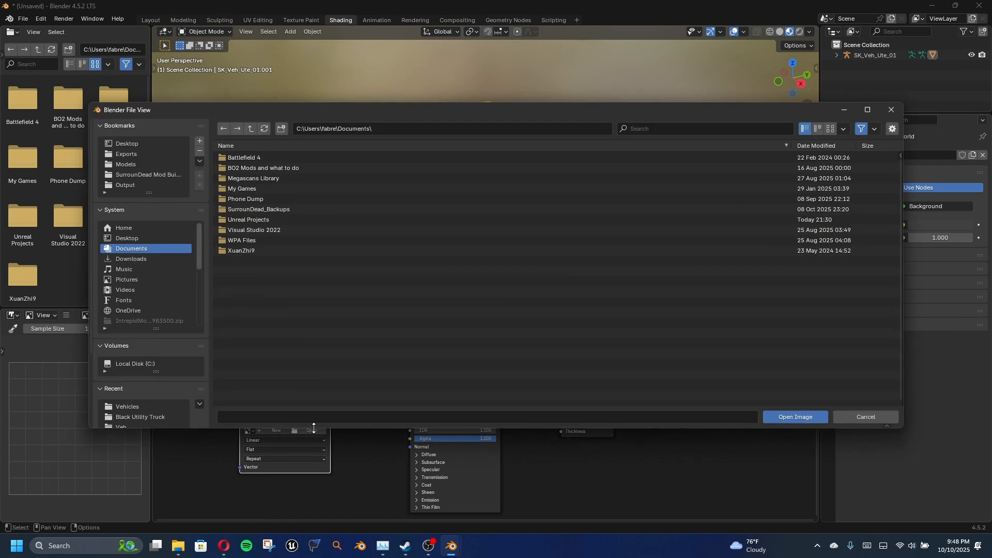
{"action": "left_click", "coordinate": [139, 175]}
{"action": "left_click", "coordinate": [374, 179]}
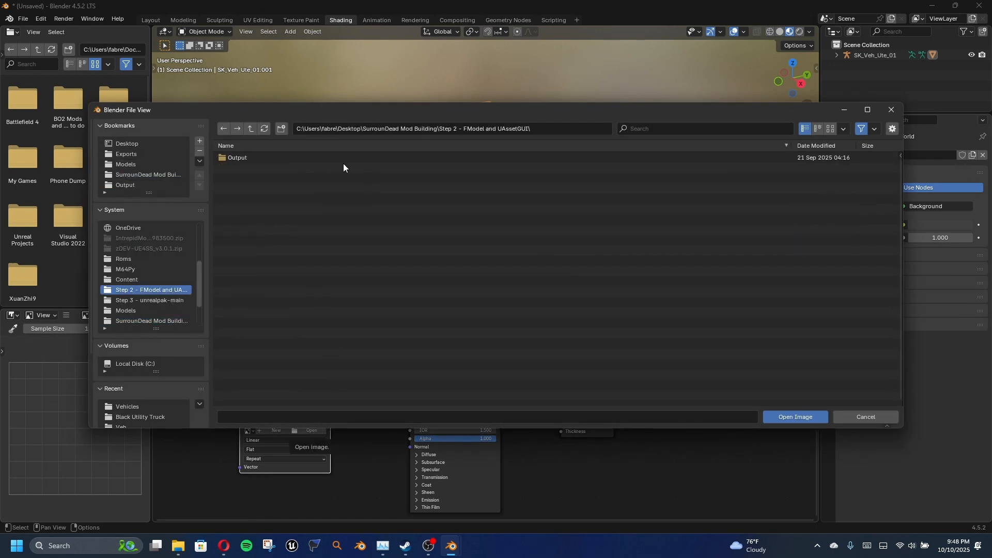
{"action": "left_click", "coordinate": [326, 157]}
{"action": "left_click", "coordinate": [279, 198]}
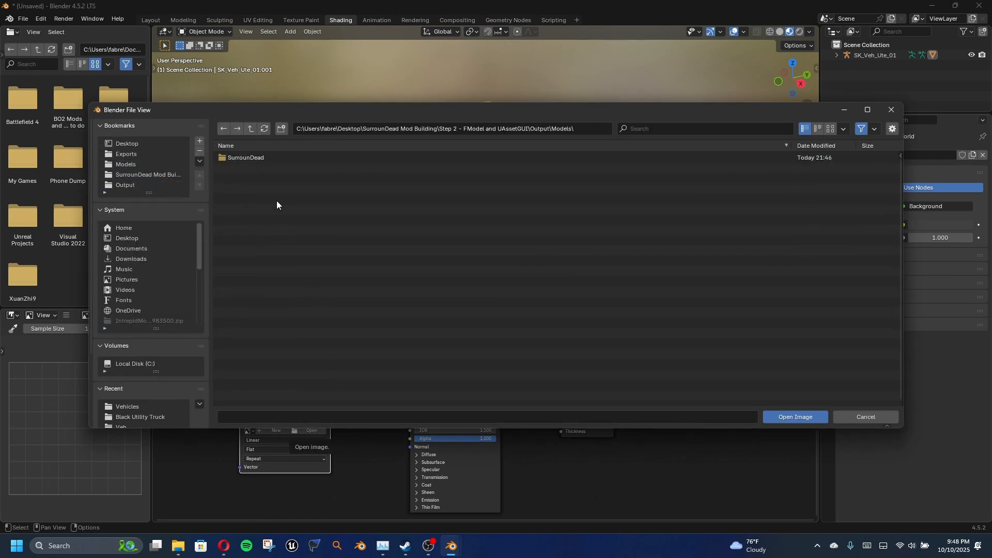
{"action": "left_click", "coordinate": [291, 161]}
{"action": "left_click", "coordinate": [292, 162]}
{"action": "left_click", "coordinate": [291, 166]}
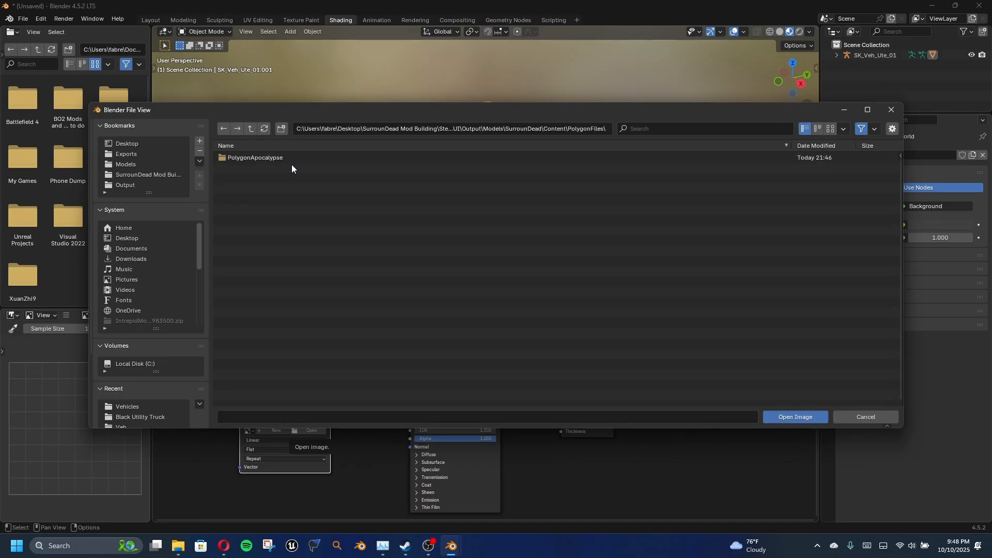
Load T_PolygonApocalypse_Veh_01.png from the PolygonApocalypse/Textures/Veh folder into the Image Texture node.
{"action": "left_click", "coordinate": [293, 157]}
{"action": "left_click", "coordinate": [287, 179]}
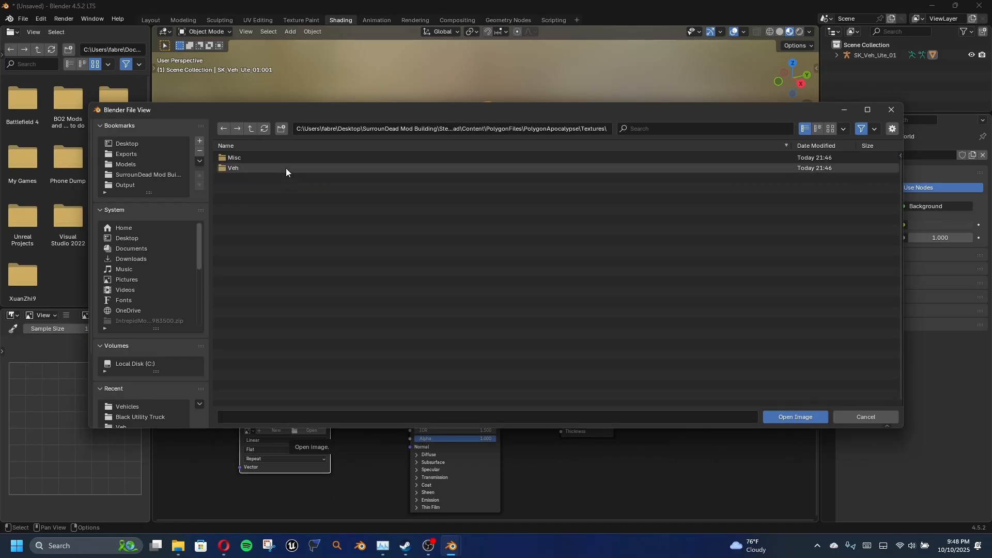
{"action": "left_click", "coordinate": [286, 169]}
{"action": "left_click", "coordinate": [290, 157]}
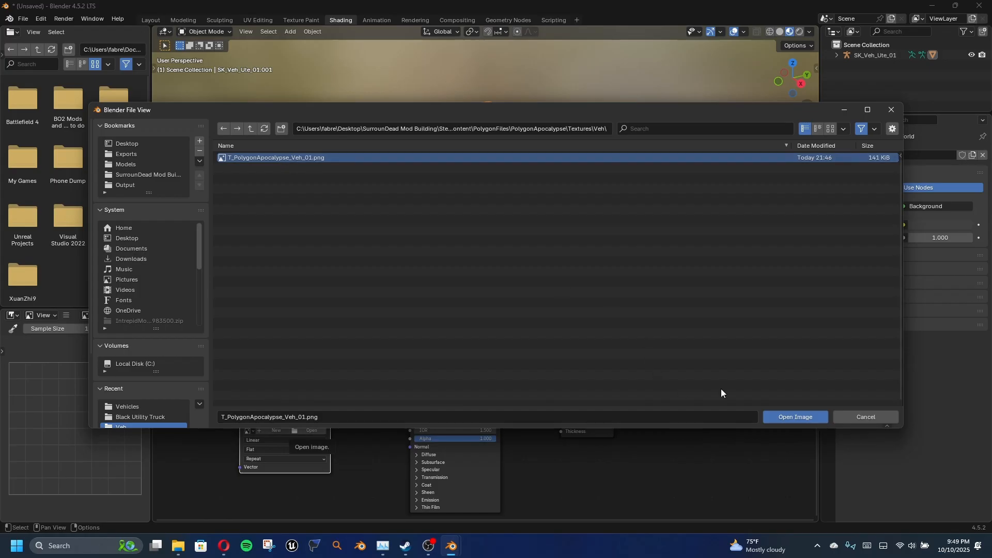
{"action": "left_click", "coordinate": [801, 420]}
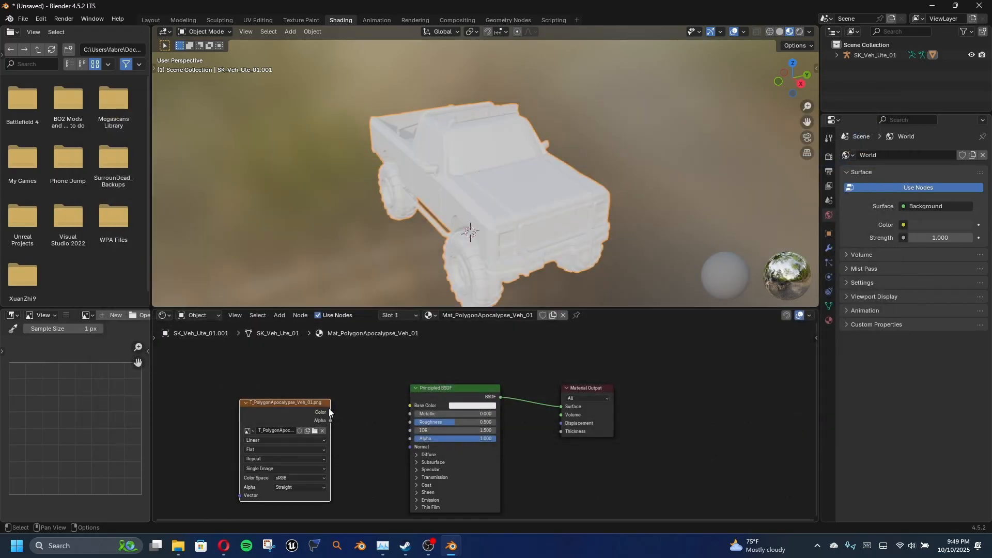
Connect the image texture's Color output to the Principled BSDF's Base Color and view the truck's side.
{"action": "left_click_drag", "start_coordinate": [331, 413], "coordinate": [410, 405]}
{"action": "middle_click_drag", "start_coordinate": [321, 222], "coordinate": [546, 146]}
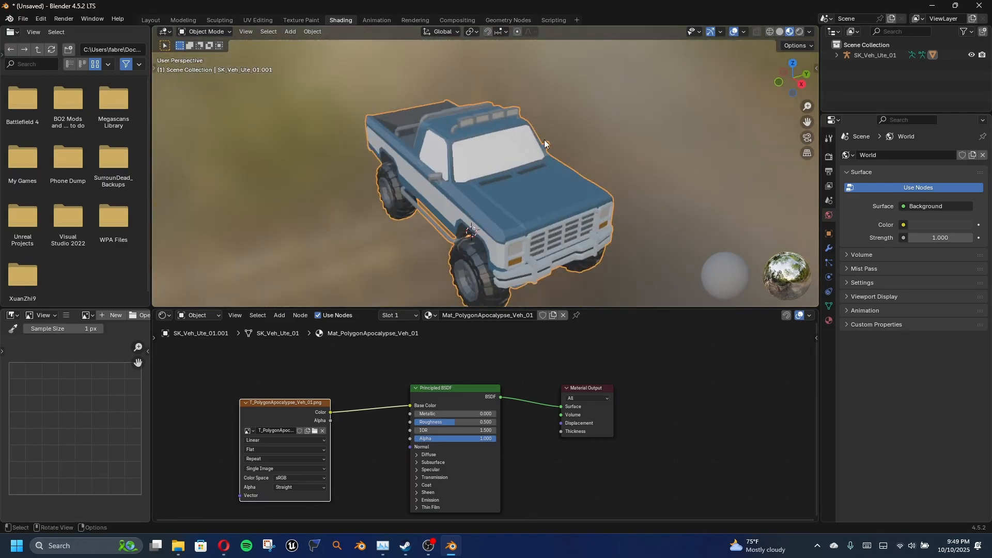
{"action": "middle_click_drag", "start_coordinate": [440, 188], "coordinate": [472, 178]}
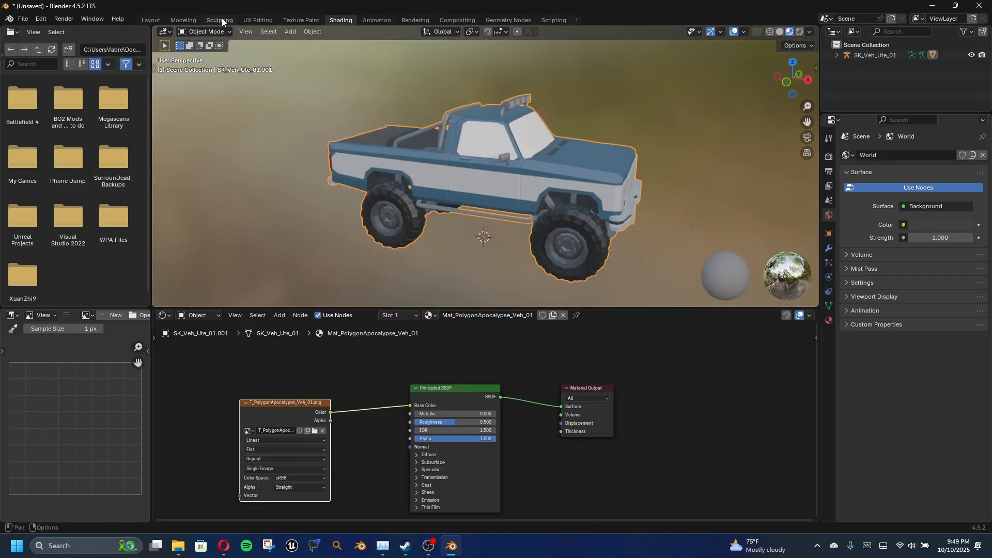
Switch to the Texture Paint workspace and show the textured truck from its side.
{"action": "left_click", "coordinate": [259, 20]}
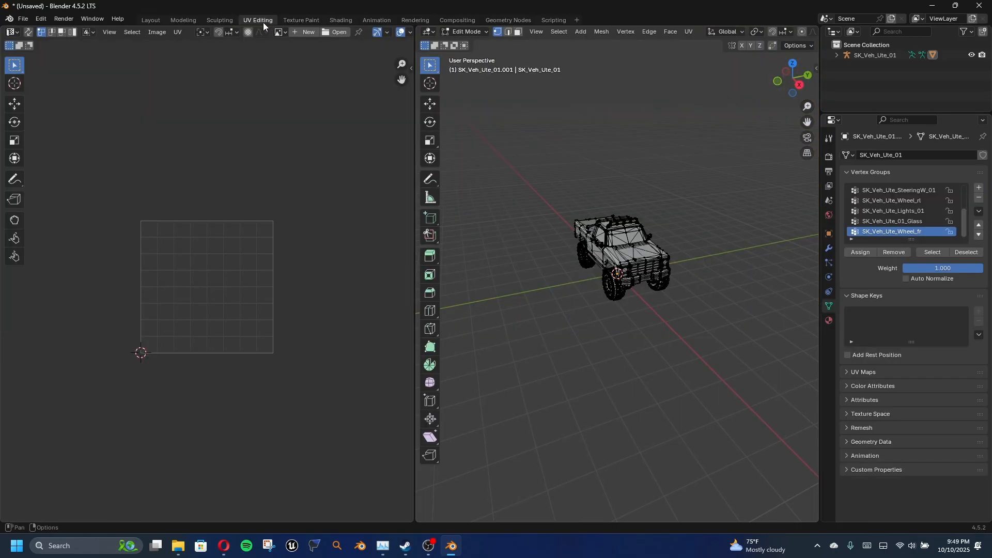
{"action": "left_click", "coordinate": [300, 21]}
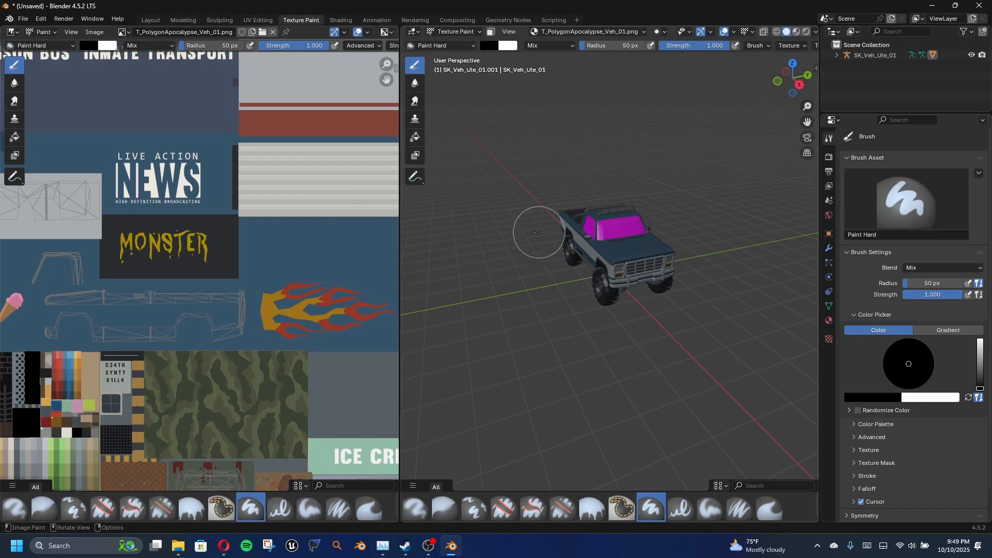
{"action": "middle_click_drag", "start_coordinate": [536, 207], "coordinate": [599, 199]}
{"action": "scroll", "coordinate": [655, 198], "scroll_direction": "up", "scroll_amount": 5}
{"action": "scroll", "coordinate": [656, 199], "scroll_direction": "down", "scroll_amount": 5}
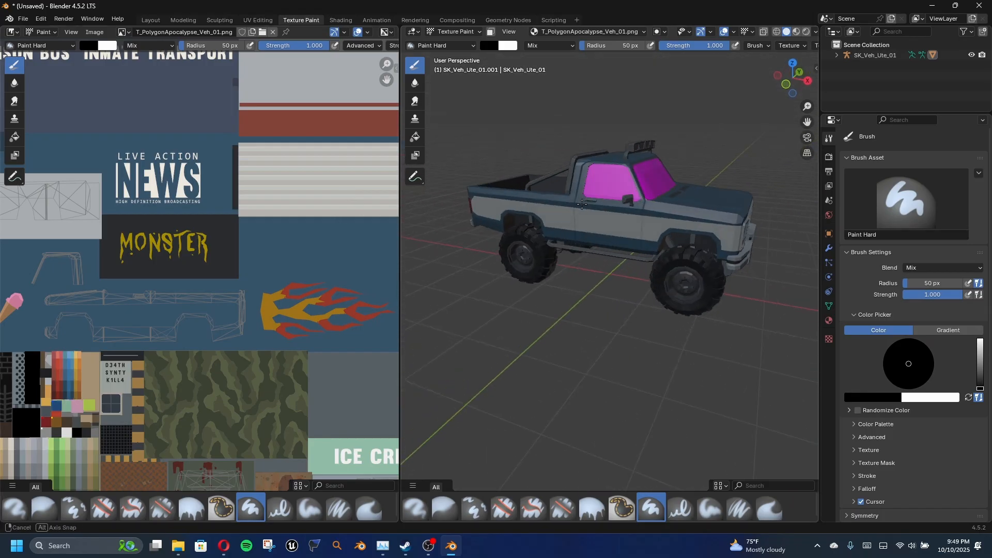
Fill the blue area of the vehicle texture with black using the Fill brush.
{"action": "left_click", "coordinate": [413, 140]}
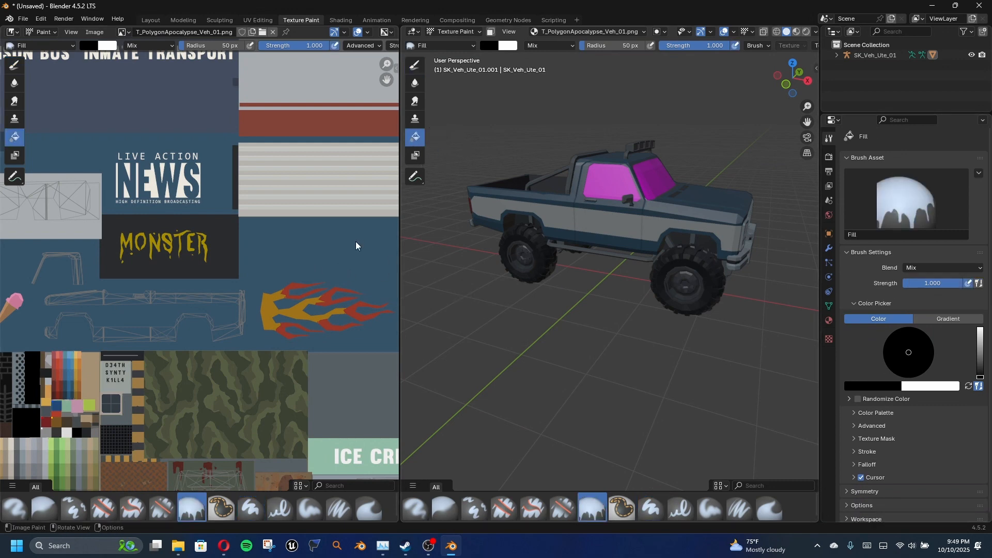
{"action": "left_click", "coordinate": [292, 250]}
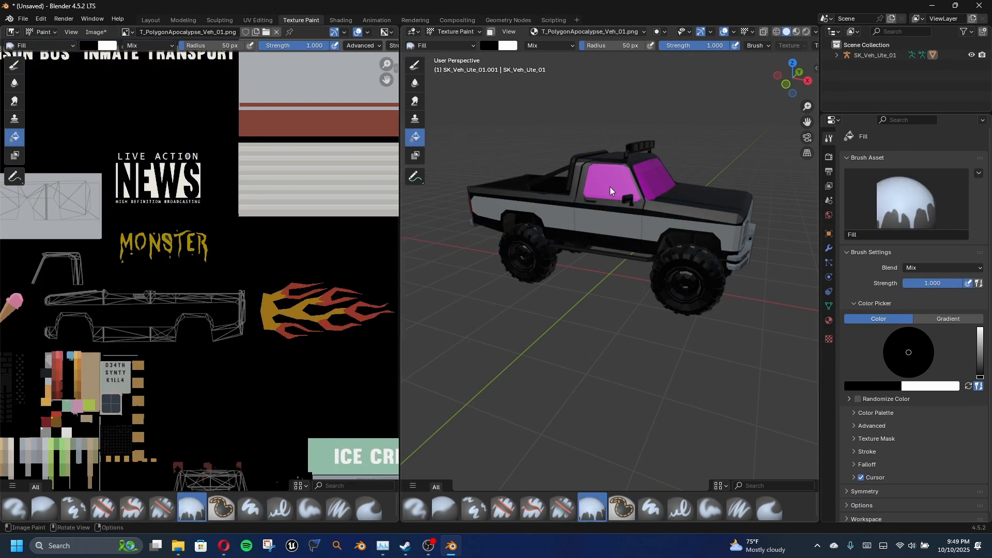
{"action": "middle_click_drag", "start_coordinate": [610, 187], "coordinate": [630, 75]}
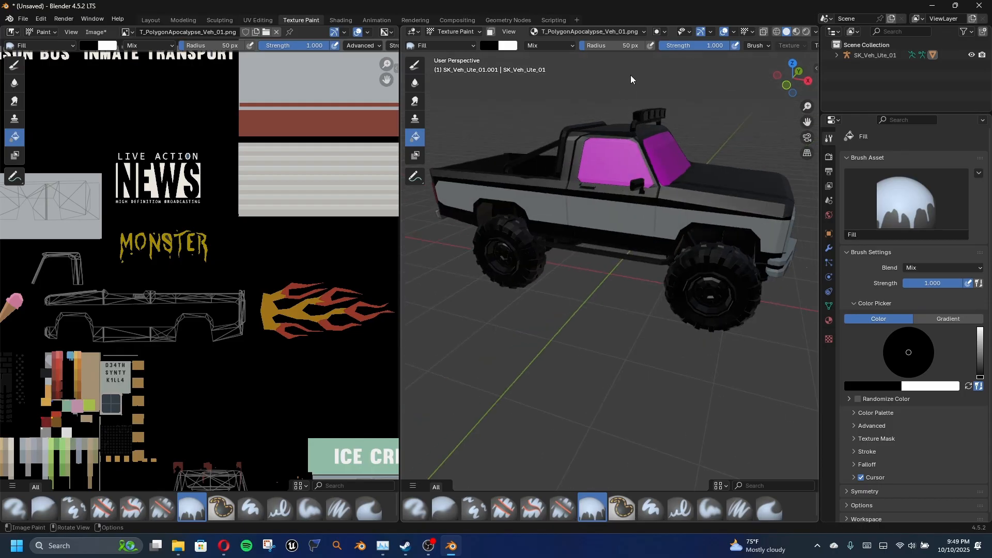
Check the truck's texture paint slots and their Save All Images option, and view the truck's front.
{"action": "left_click", "coordinate": [644, 32]}
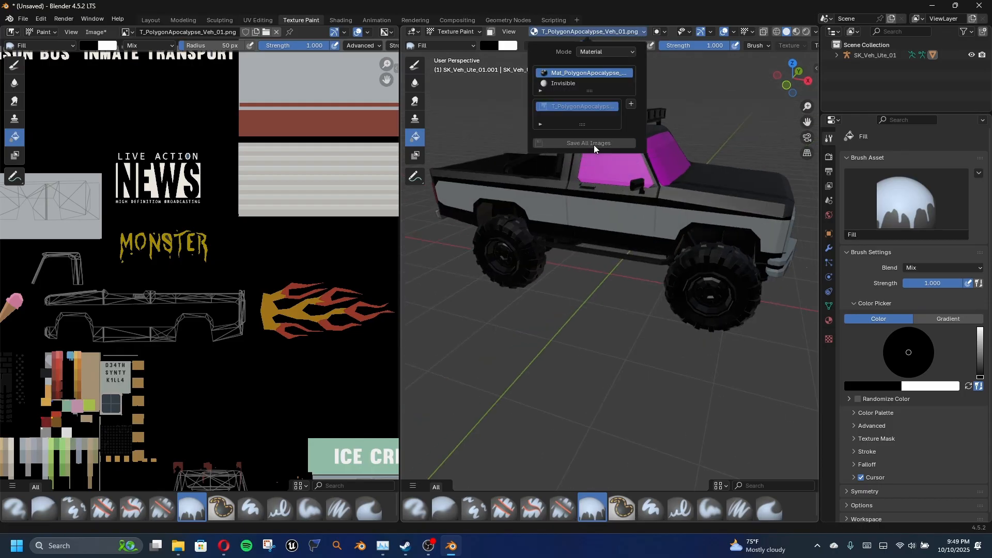
{"action": "scroll", "coordinate": [572, 129], "scroll_direction": "down", "scroll_amount": 2}
{"action": "scroll", "coordinate": [606, 228], "scroll_direction": "up", "scroll_amount": 2}
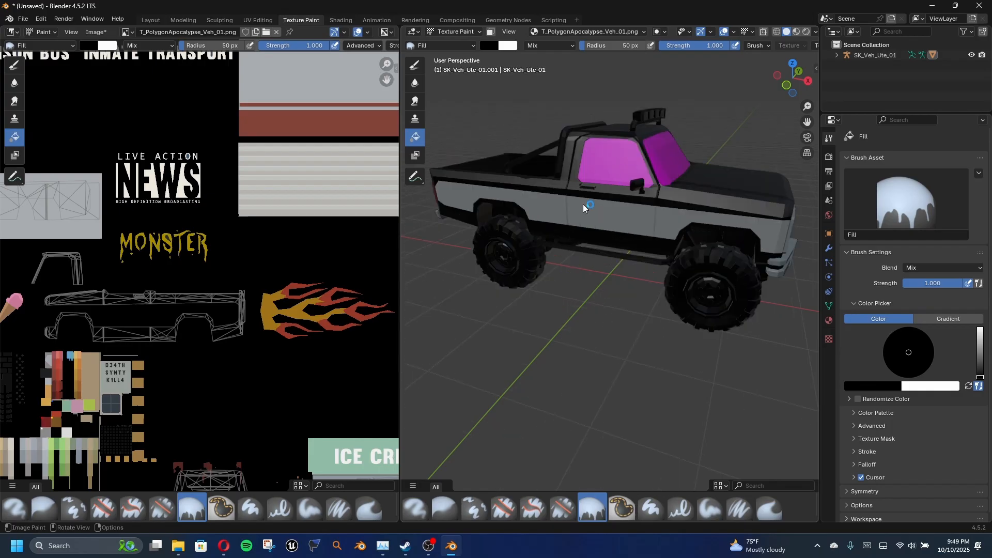
{"action": "scroll", "coordinate": [638, 179], "scroll_direction": "down", "scroll_amount": 2}
{"action": "middle_click_drag", "start_coordinate": [638, 179], "coordinate": [429, 165]}
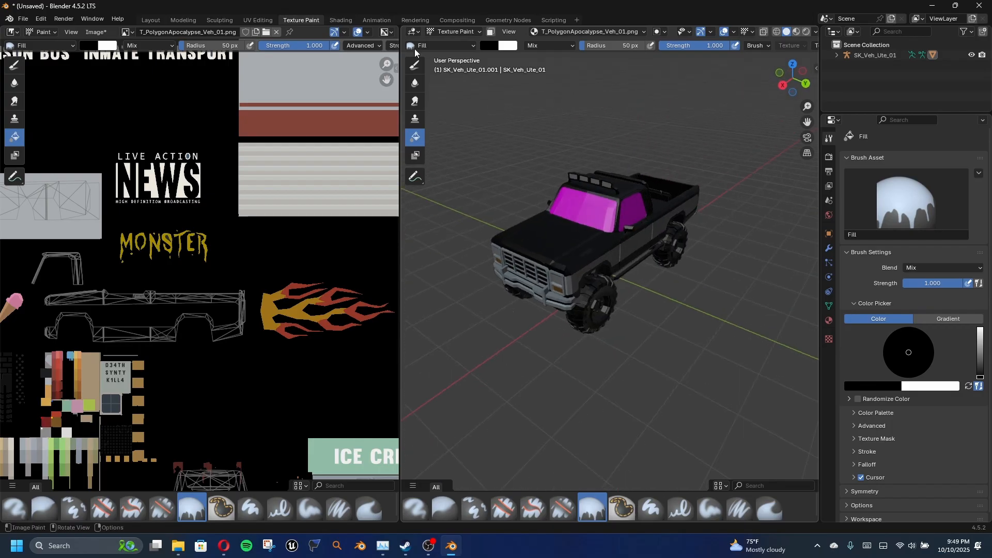
Return to the Layout workspace and start an FBX export of the truck.
{"action": "left_click", "coordinate": [151, 20]}
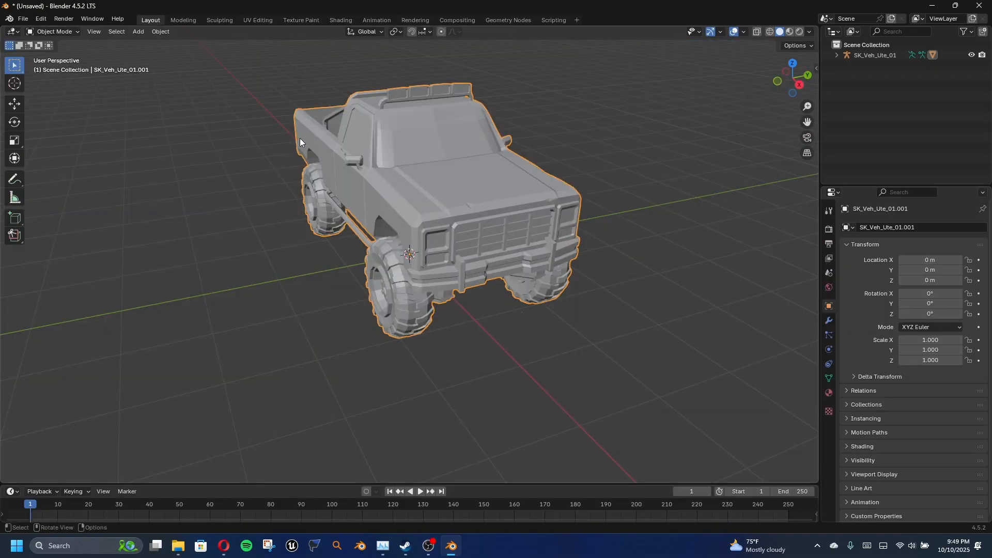
{"action": "mouse_move", "coordinate": [299, 138]}
{"action": "middle_mouse_down"}
{"action": "mouse_move", "coordinate": [469, 140]}
{"action": "mouse_move", "coordinate": [383, 129]}
{"action": "mouse_move", "coordinate": [445, 138]}
{"action": "mouse_move", "coordinate": [364, 138]}
{"action": "mouse_move", "coordinate": [310, 119]}
{"action": "middle_mouse_up"}
{"action": "left_click", "coordinate": [23, 21]}
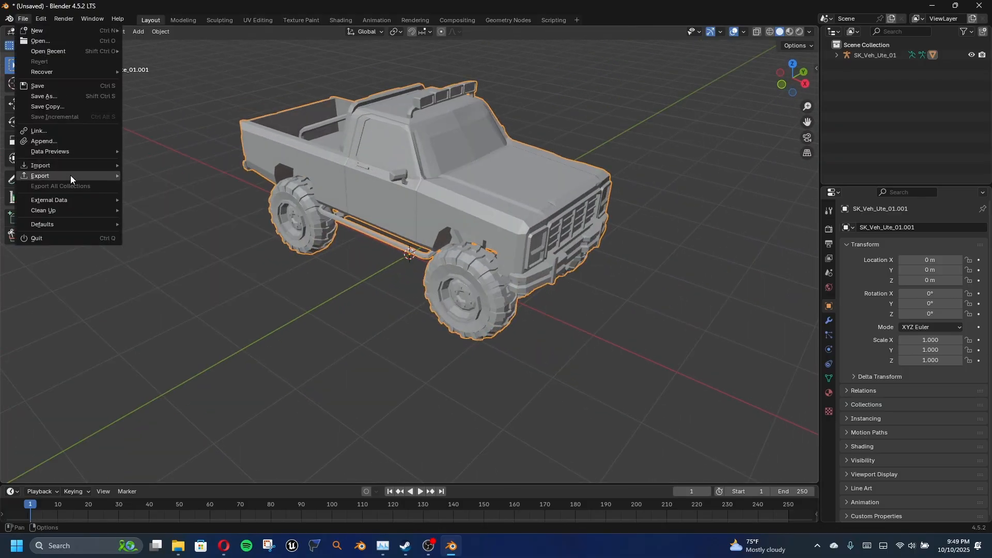
{"action": "mouse_move", "coordinate": [70, 175]}
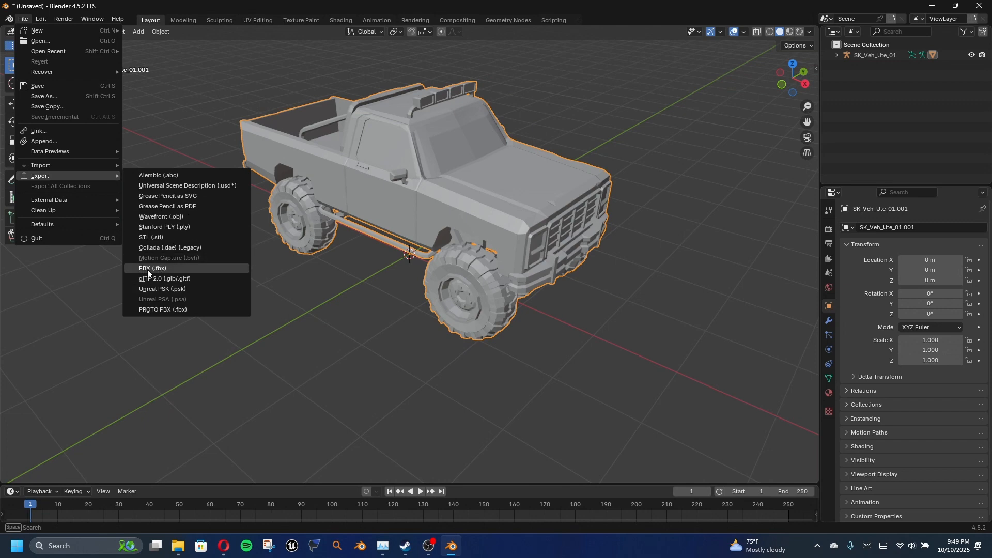
{"action": "left_click", "coordinate": [176, 269]}
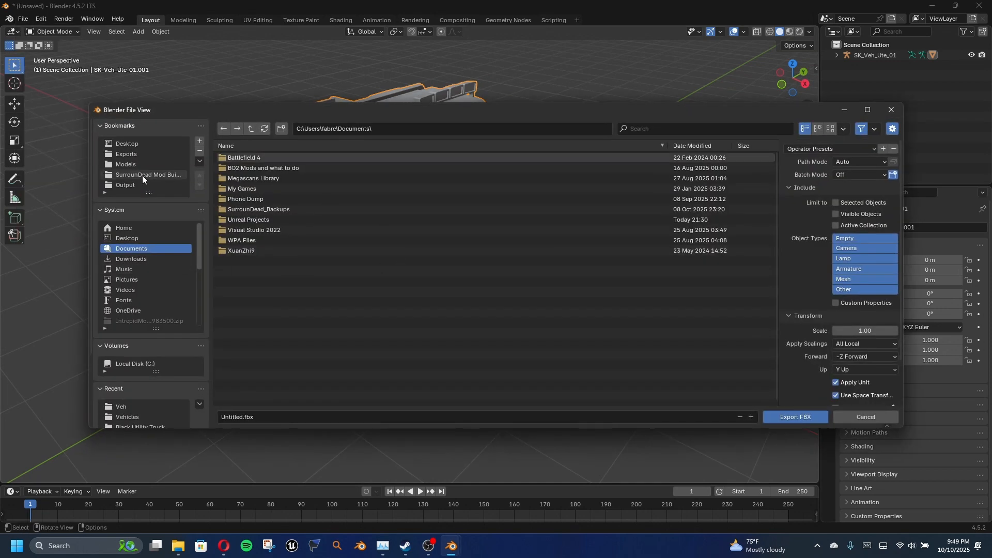
Browse to SurrounDead Mod Building/Tutorial Files and create a folder named "Tutorial FIles" there.
{"action": "left_click", "coordinate": [137, 167]}
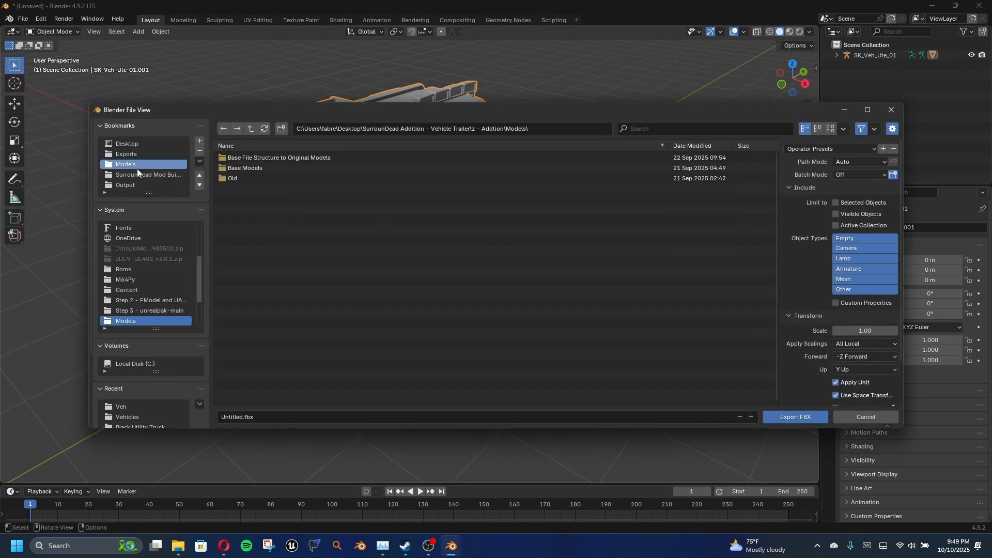
{"action": "left_click", "coordinate": [155, 175]}
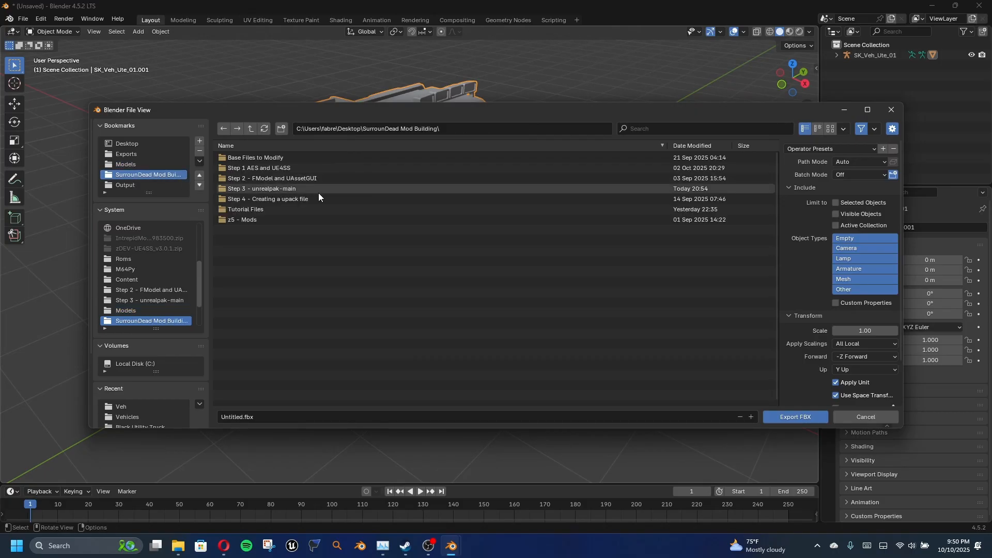
{"action": "left_click", "coordinate": [281, 128]}
{"action": "type", "text": "Tut"}
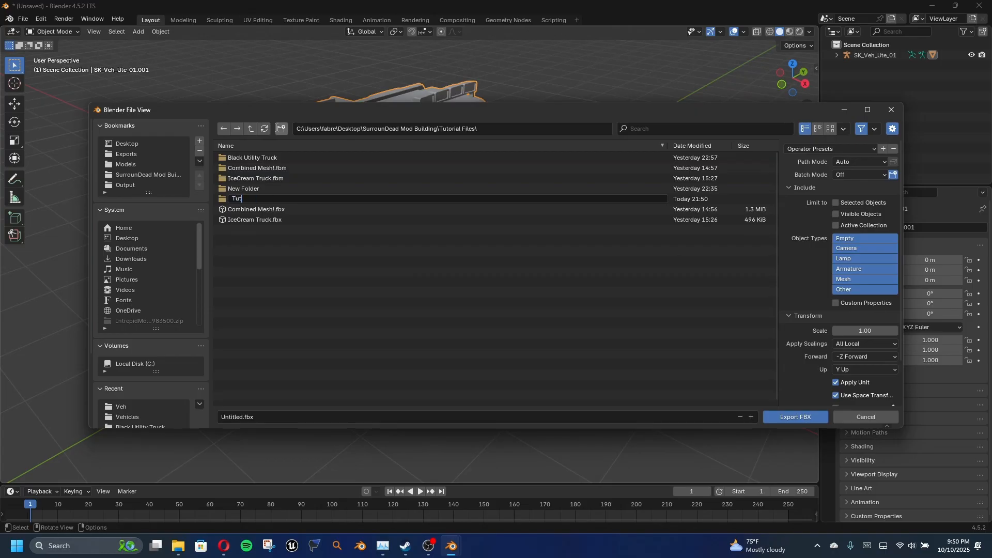
{"action": "type", "text": "orial FIles"}
{"action": "key", "text": "Return"}
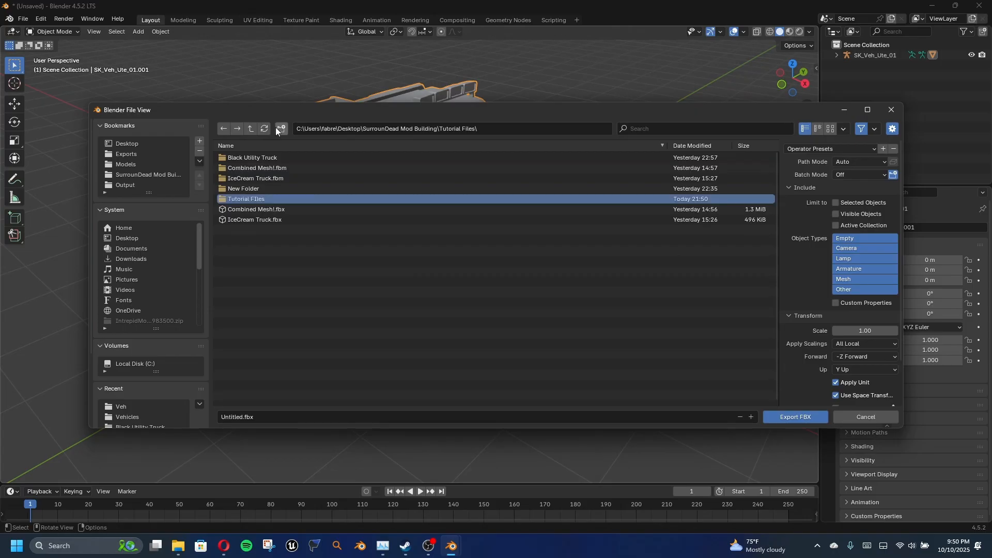
Create another folder with the default name, and open the Tutorial FIles folder as the export destination.
{"action": "left_click", "coordinate": [281, 128]}
{"action": "key", "text": "Return"}
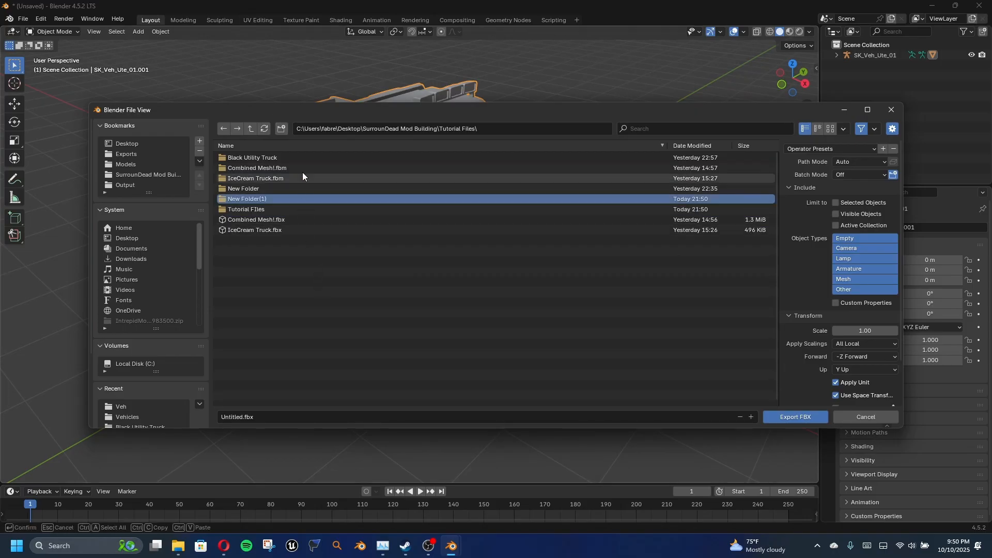
{"action": "double_click", "coordinate": [297, 208]}
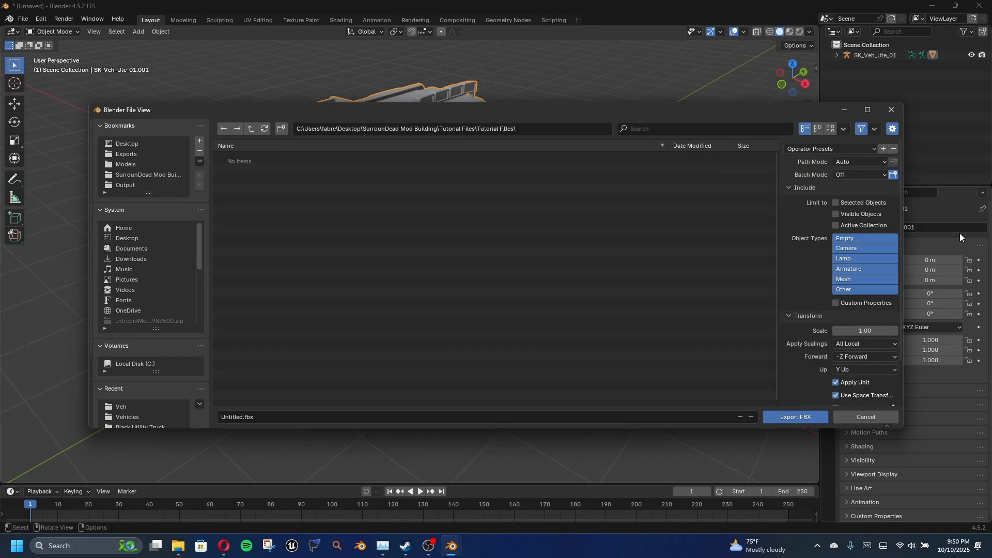
Set the FBX export's path mode to Copy and enable embedding of textures.
{"action": "left_click", "coordinate": [855, 162]}
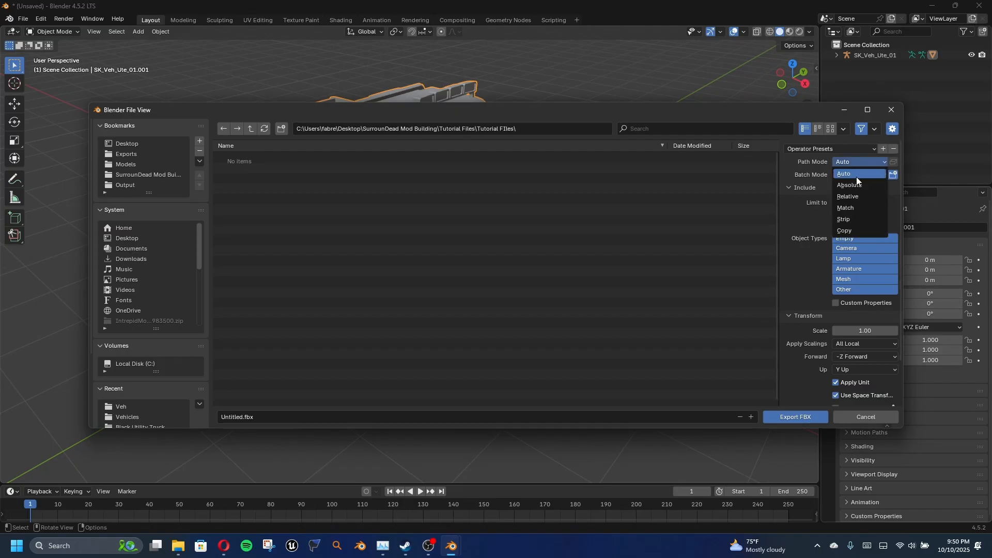
{"action": "left_click", "coordinate": [853, 230]}
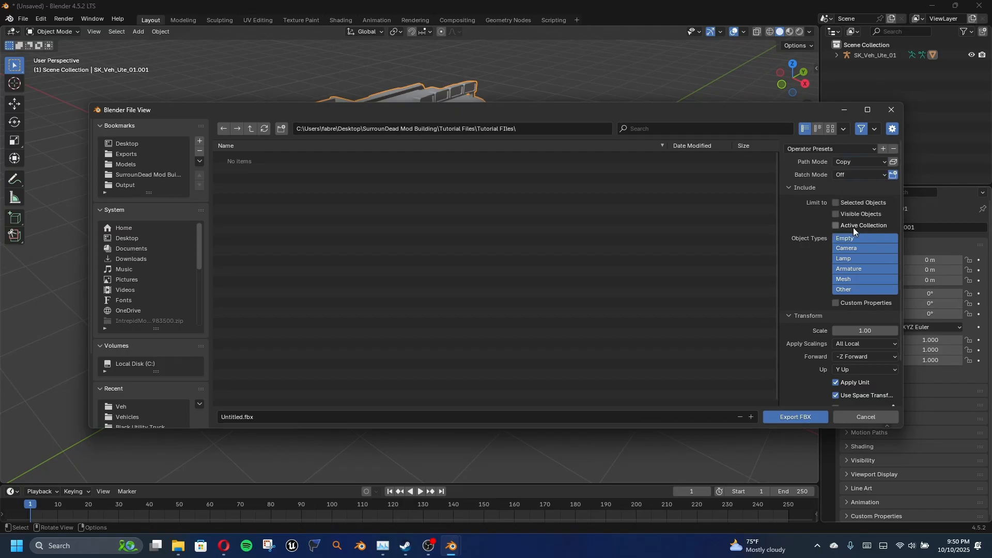
{"action": "left_click", "coordinate": [893, 164]}
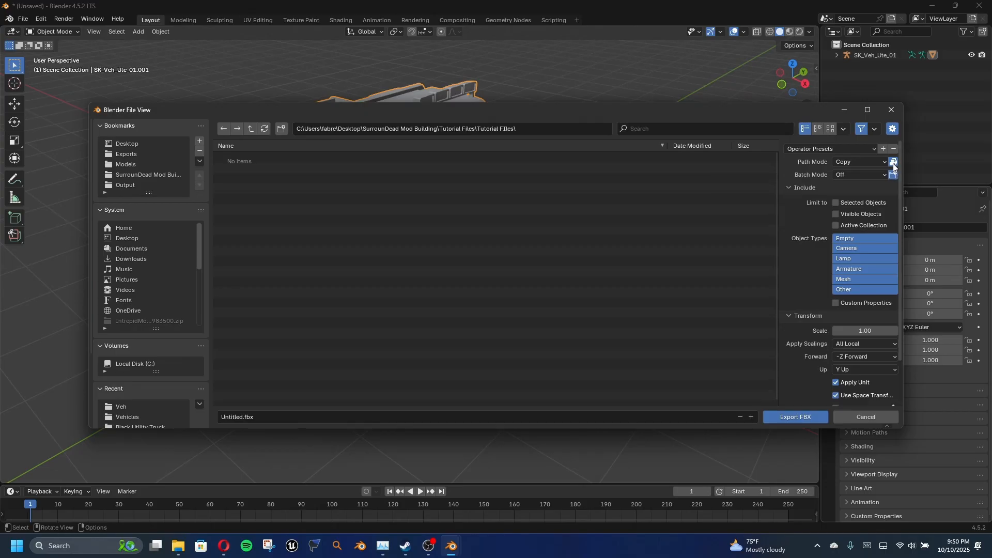
Set the FBX export's geometry smoothing to Smoothing Groups.
{"action": "scroll", "coordinate": [847, 204], "scroll_direction": "down", "scroll_amount": 3}
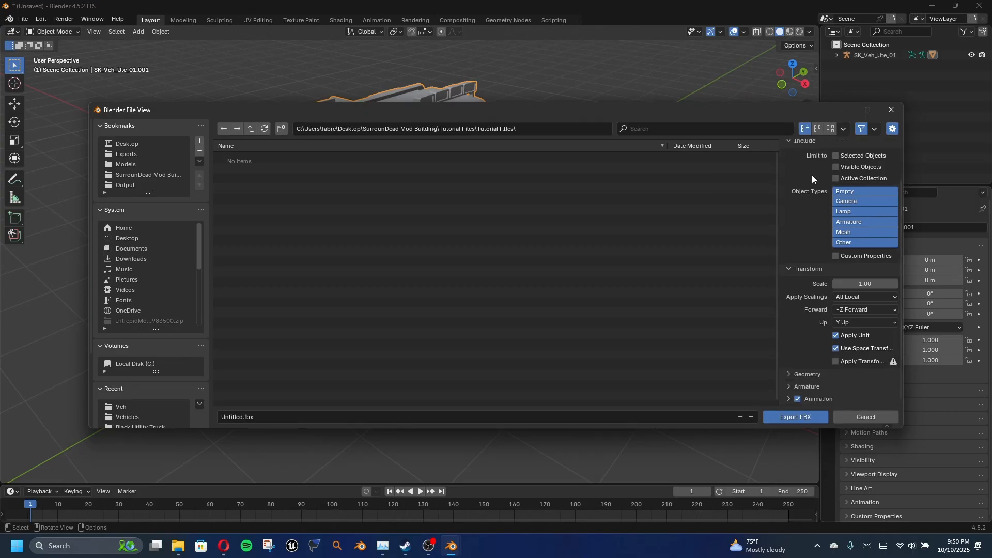
{"action": "left_click", "coordinate": [787, 375]}
{"action": "scroll", "coordinate": [786, 340], "scroll_direction": "down", "scroll_amount": 6}
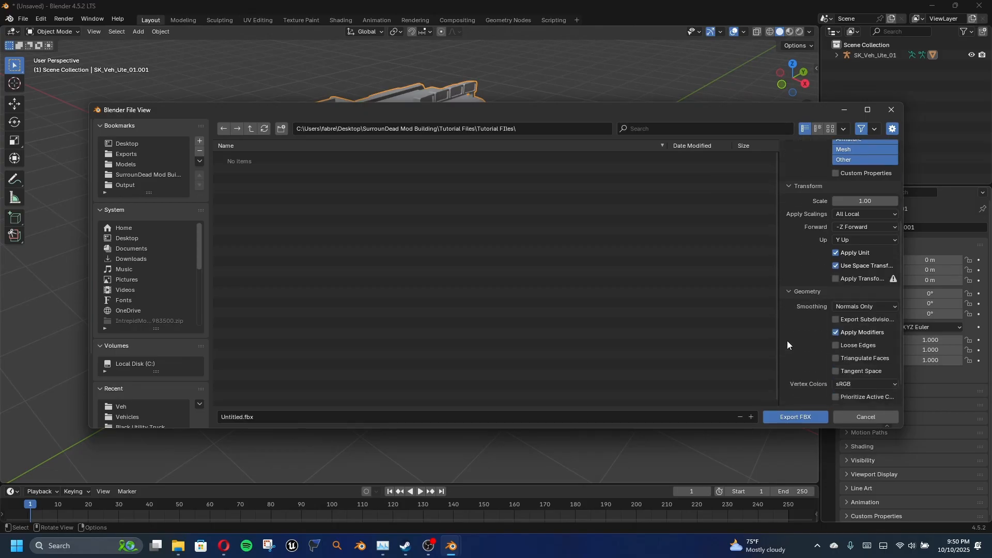
{"action": "left_click", "coordinate": [845, 286]}
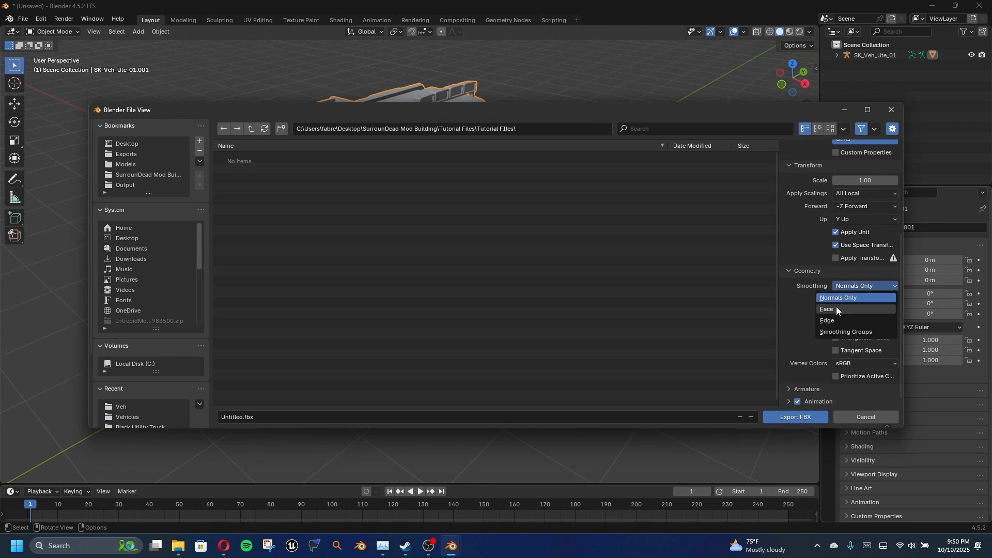
{"action": "left_click", "coordinate": [840, 334]}
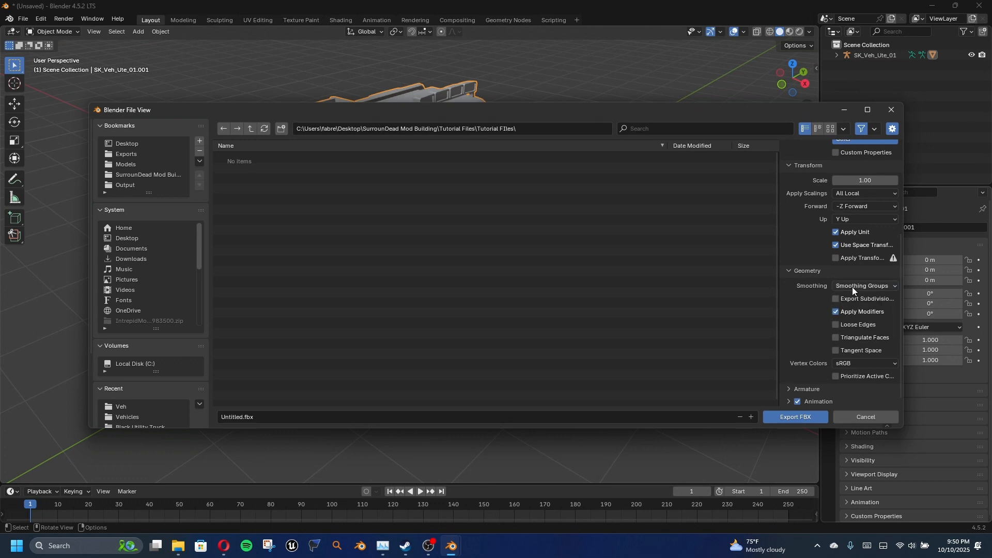
Set the armature FBX node type to Root in the export's armature options.
{"action": "scroll", "coordinate": [839, 292], "scroll_direction": "down", "scroll_amount": 1}
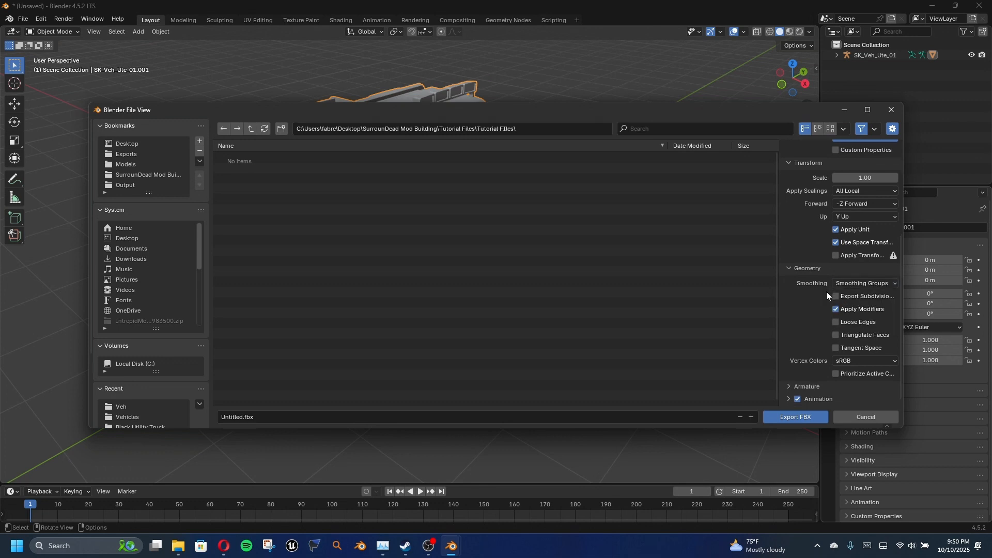
{"action": "left_click", "coordinate": [792, 386]}
{"action": "scroll", "coordinate": [806, 277], "scroll_direction": "down", "scroll_amount": 4}
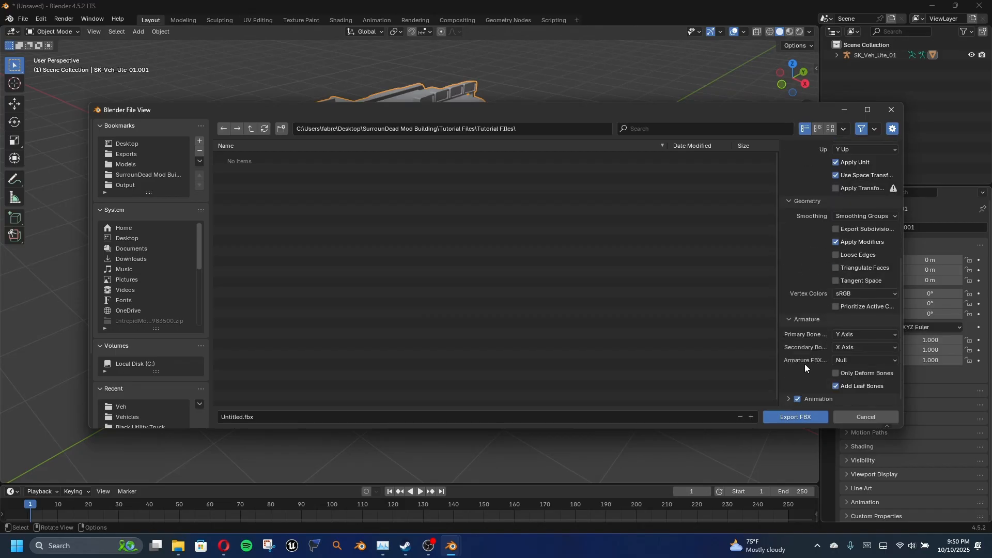
{"action": "left_click", "coordinate": [848, 362]}
{"action": "left_click", "coordinate": [844, 383]}
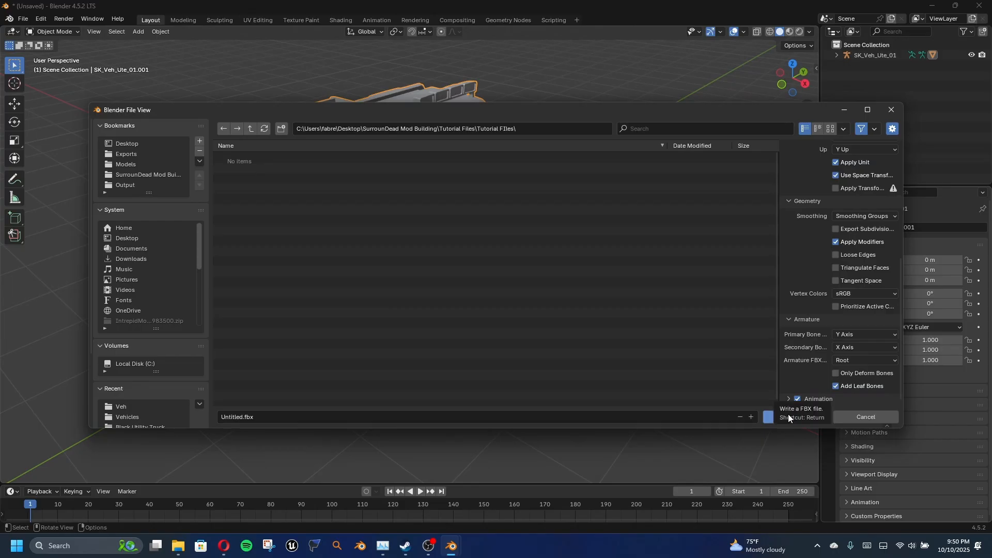
Name the export file SK_Veh_Ute_01 and export the truck as FBX.
{"action": "left_click_drag", "start_coordinate": [684, 110], "coordinate": [626, 92]}
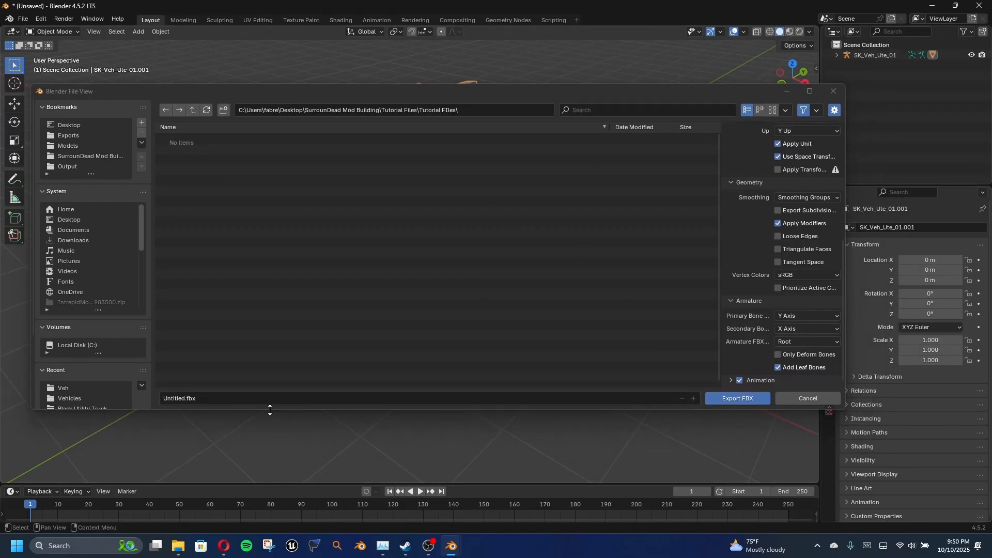
{"action": "left_click", "coordinate": [213, 401]}
{"action": "left_click", "coordinate": [213, 400]}
{"action": "key", "text": "Left"}
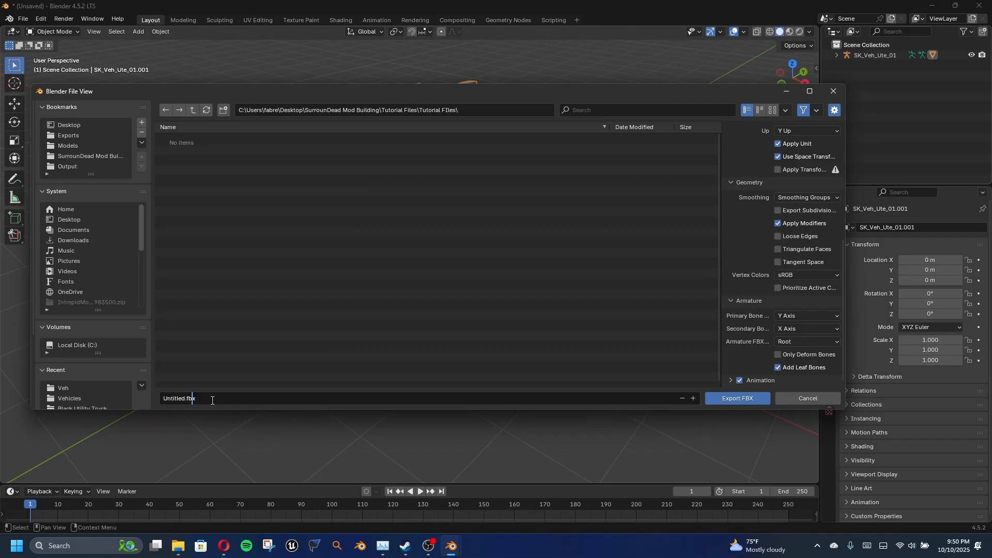
{"action": "key", "text": "BackSpace"}
{"action": "key", "text": "BackSpace"}
{"action": "key", "text": "BackSpace"}
{"action": "key", "text": "BackSpace"}
{"action": "key", "text": "BackSpace"}
{"action": "key", "text": "BackSpace"}
{"action": "key", "text": "BackSpace"}
{"action": "key", "text": "BackSpace"}
{"action": "type", "text": "SK_Veh_Ute_01"}
{"action": "left_click", "coordinate": [733, 398]}
Close Blender after the truck's export.
{"action": "scroll", "coordinate": [411, 216], "scroll_direction": "down", "scroll_amount": 4}
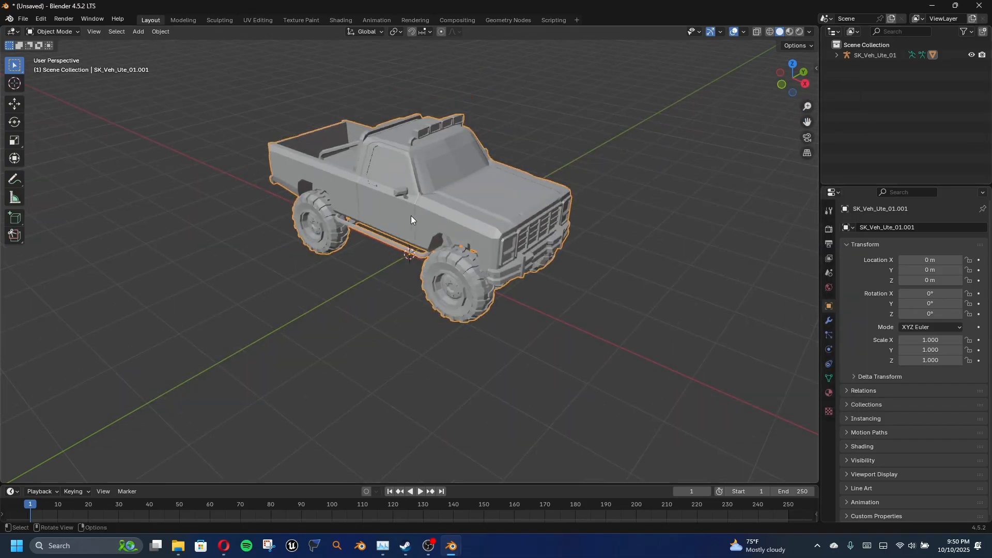
{"action": "scroll", "coordinate": [436, 214], "scroll_direction": "up", "scroll_amount": 2}
{"action": "middle_click_drag", "start_coordinate": [407, 148], "coordinate": [435, 144]}
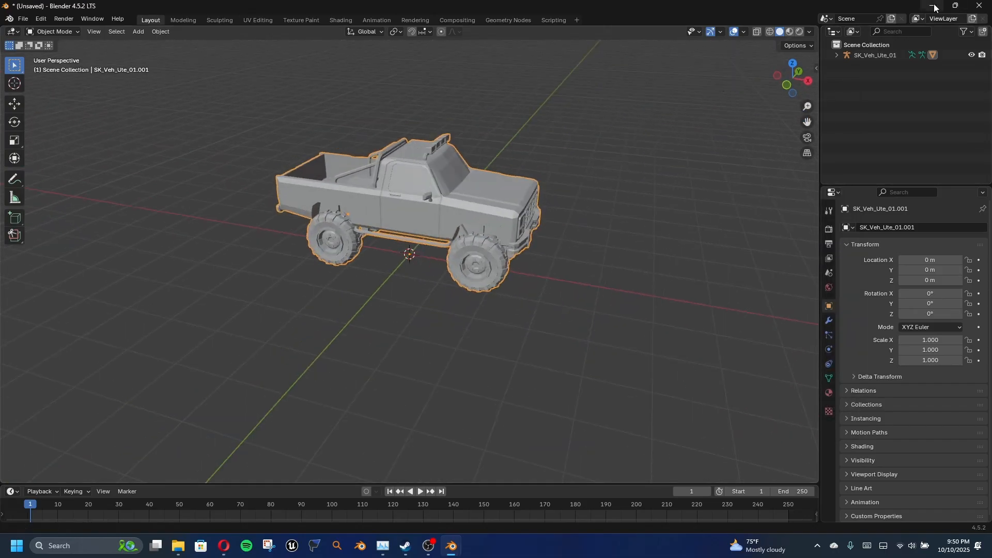
{"action": "left_click", "coordinate": [979, 5]}
{"action": "left_click", "coordinate": [523, 292]}
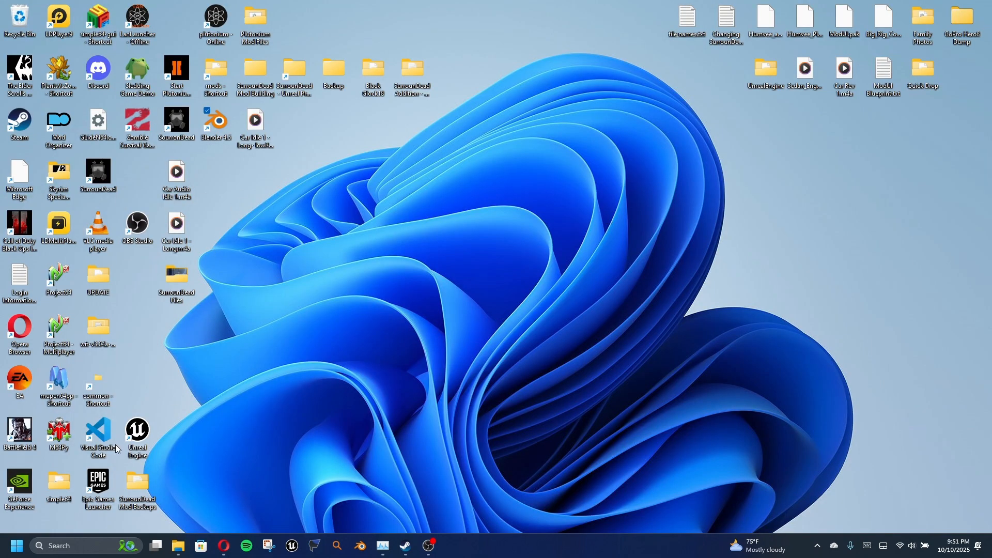
Launch Unreal Engine and choose the Third Person template from the Games category for a new project.
{"action": "double_click", "coordinate": [138, 437]}
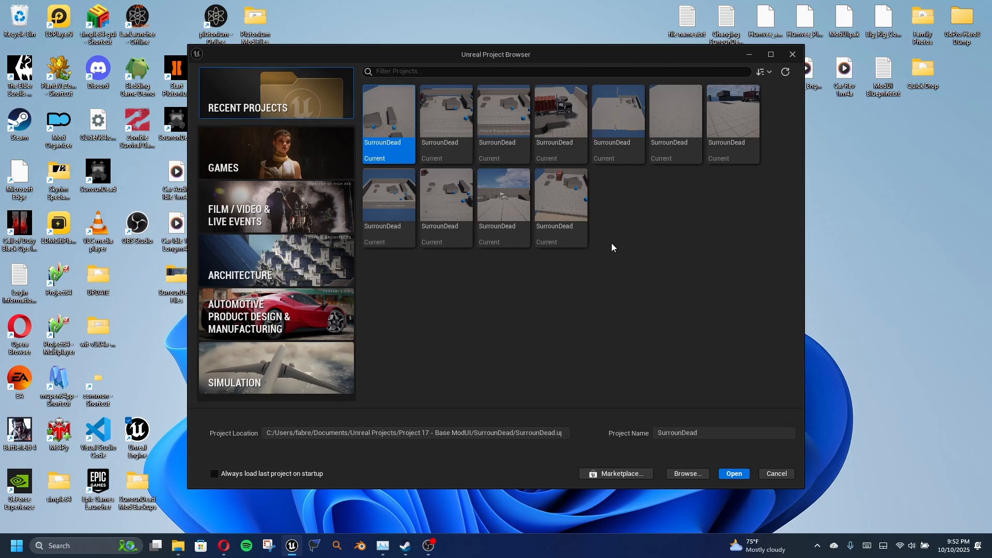
{"action": "left_click", "coordinate": [287, 150]}
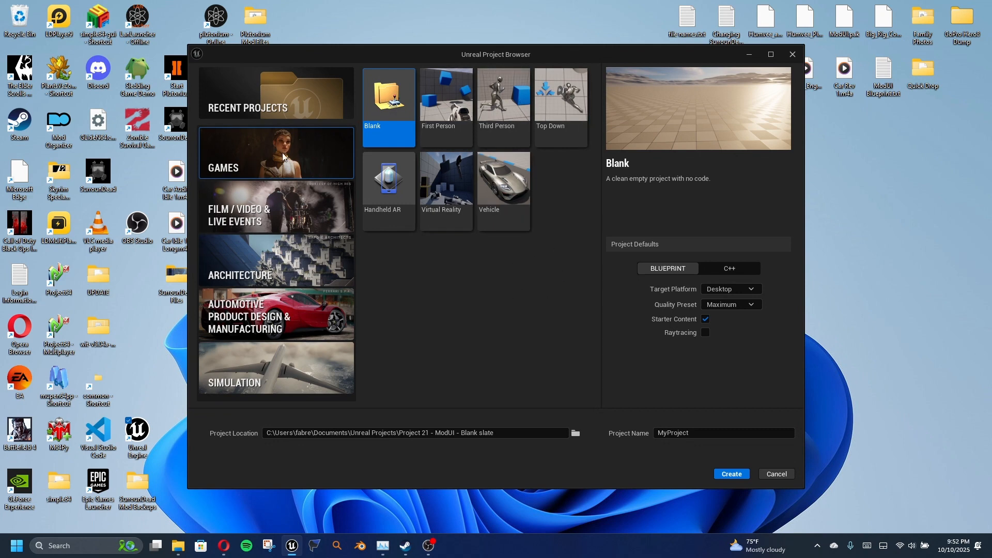
{"action": "left_click", "coordinate": [483, 111]}
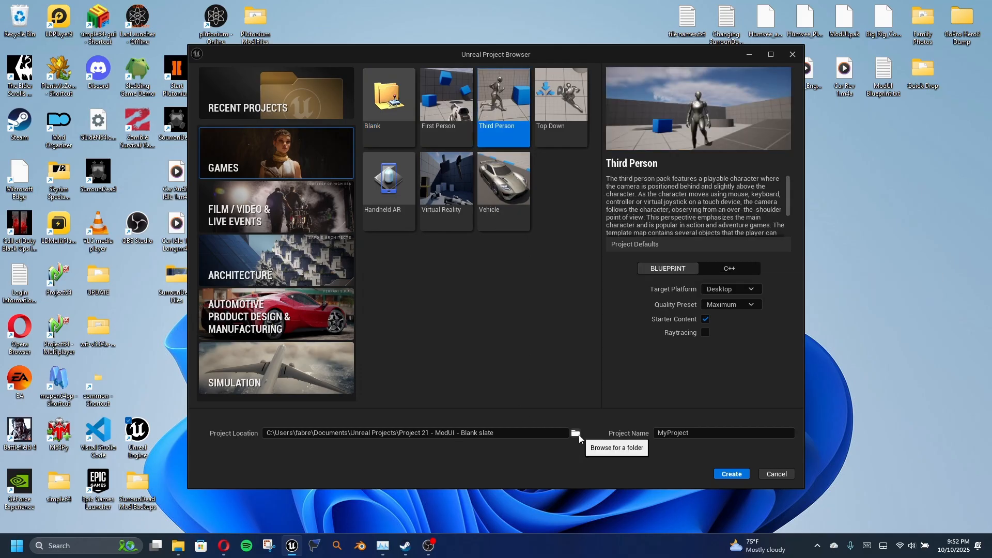
Browse for the project location in Documents/Unreal Projects and create a folder named "Project" there.
{"action": "left_click", "coordinate": [577, 434]}
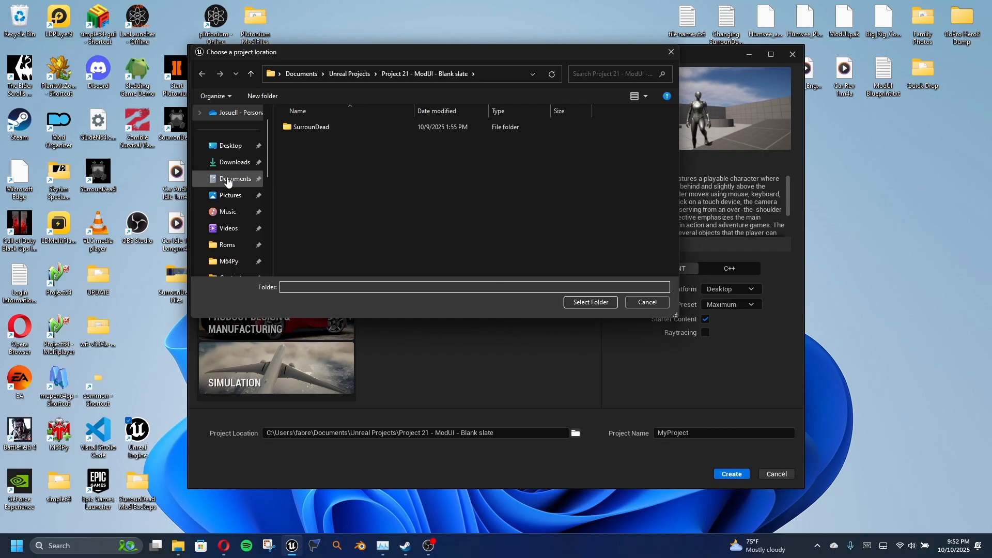
{"action": "left_click", "coordinate": [227, 186]}
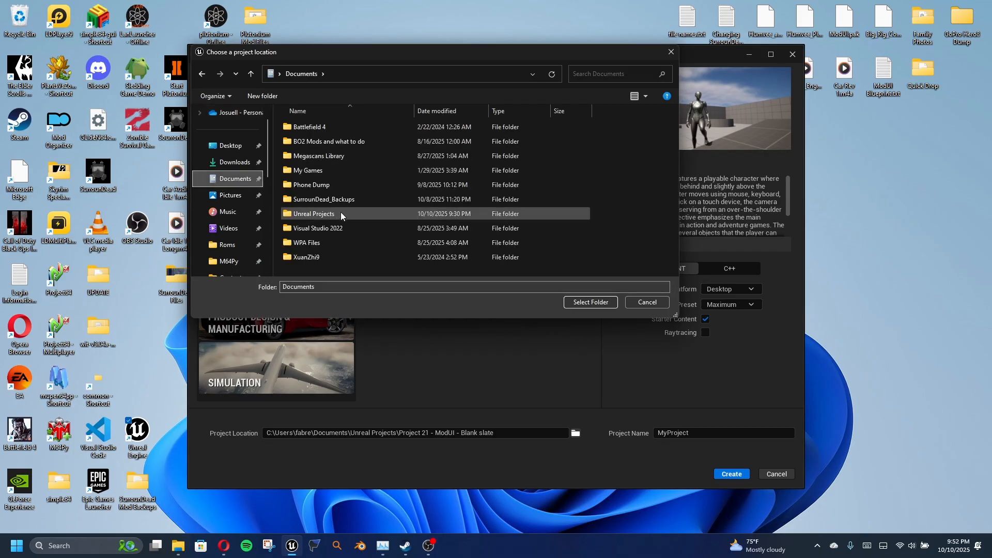
{"action": "double_click", "coordinate": [353, 215]}
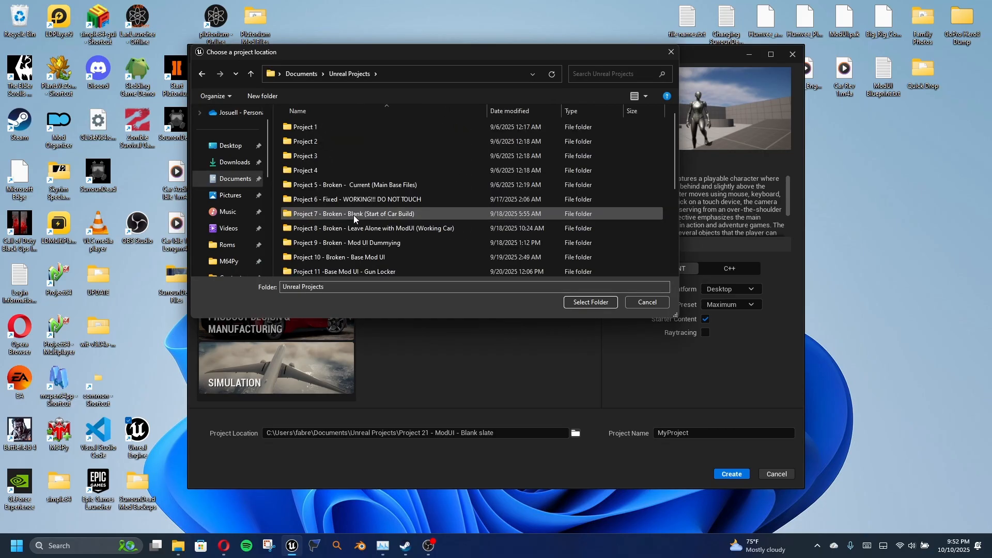
{"action": "scroll", "coordinate": [437, 168], "scroll_direction": "down", "scroll_amount": 4}
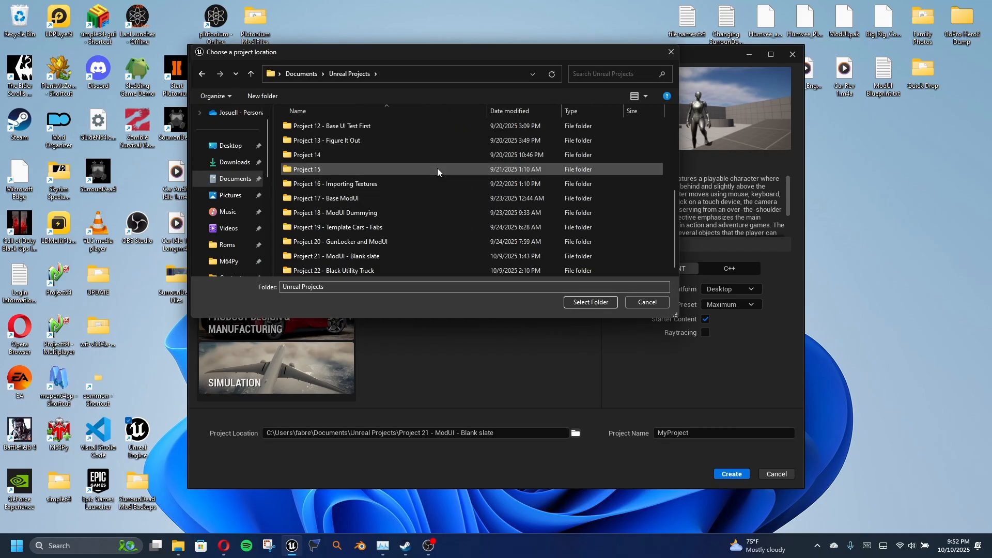
{"action": "left_click", "coordinate": [269, 97]}
{"action": "type", "text": "Project"}
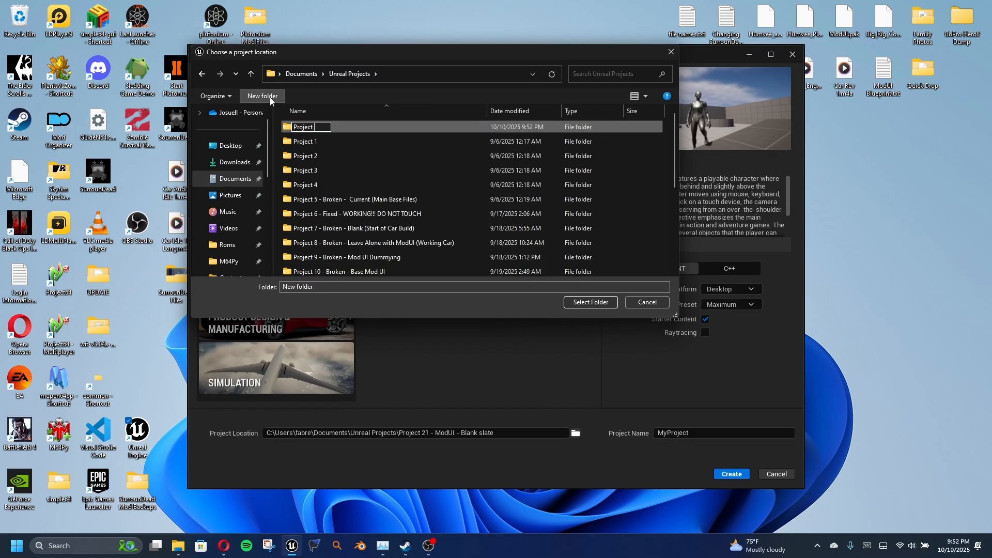
{"action": "scroll", "coordinate": [354, 130], "scroll_direction": "down", "scroll_amount": 1}
{"action": "key", "text": "Return"}
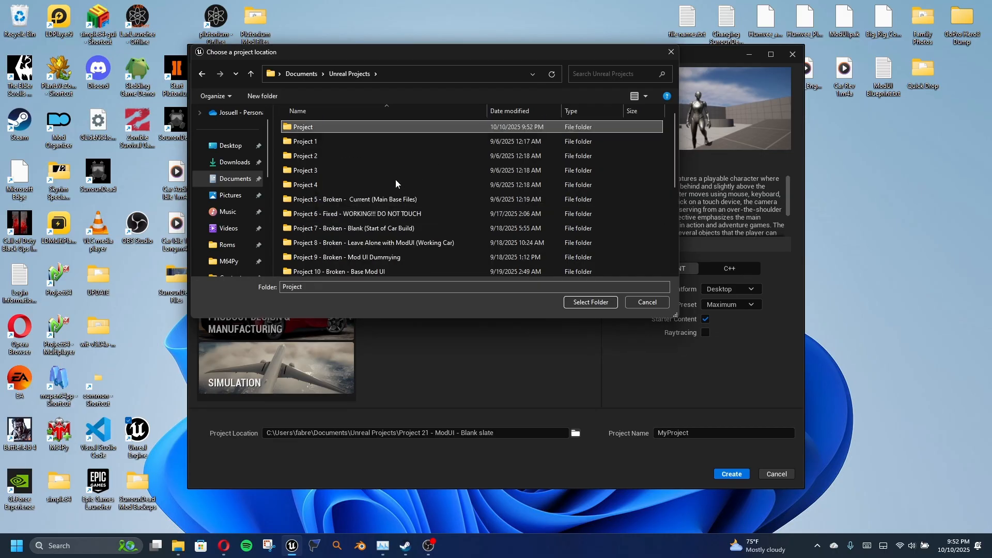
Rename the new folder "Project 23 - Tutorial Video" and select it as the project location.
{"action": "scroll", "coordinate": [413, 197], "scroll_direction": "down", "scroll_amount": 3}
{"action": "scroll", "coordinate": [419, 199], "scroll_direction": "up", "scroll_amount": 4}
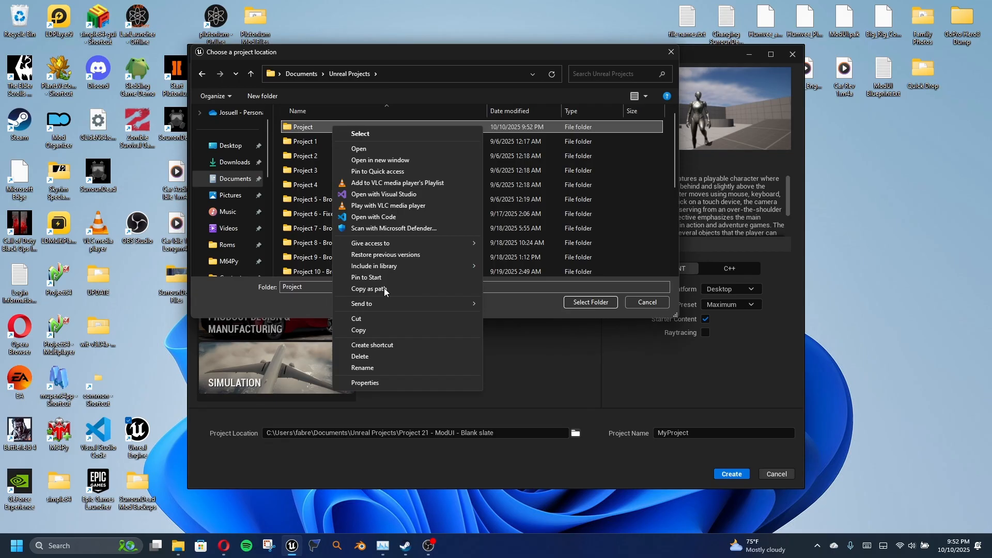
{"action": "left_click", "coordinate": [381, 367]}
{"action": "type", "text": "23"}
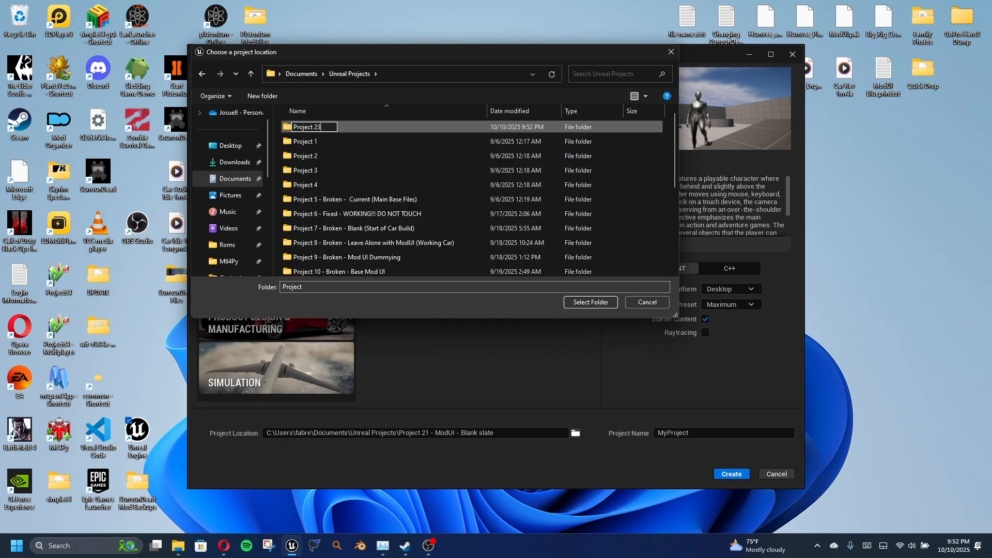
{"action": "type", "text": " - Tutorial Video"}
{"action": "key", "text": "Return"}
{"action": "key", "text": "Return"}
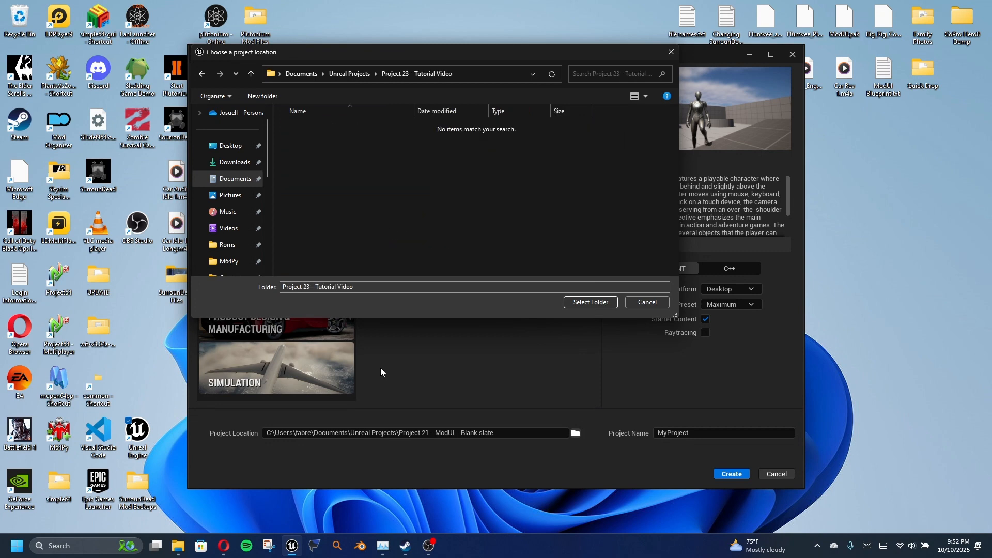
{"action": "left_click", "coordinate": [589, 303]}
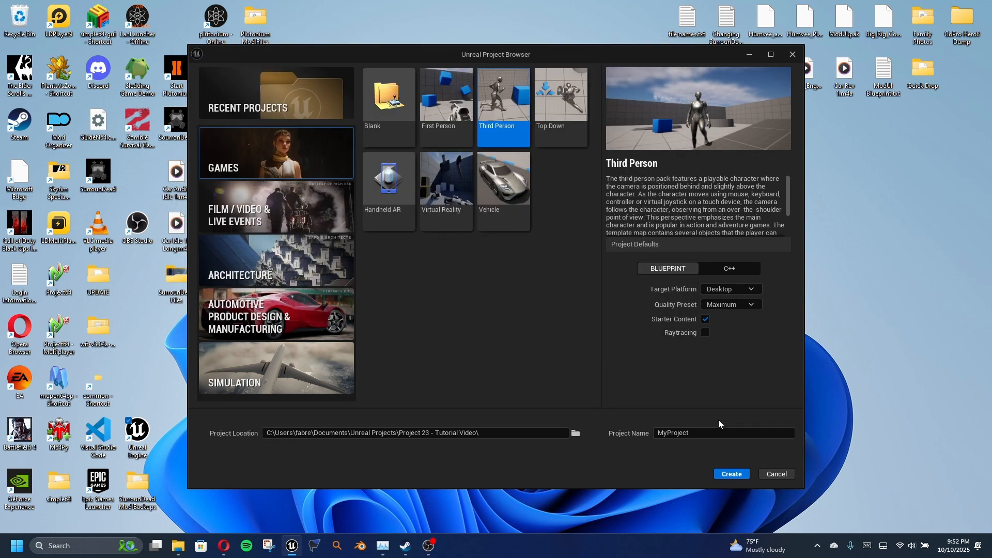
Name the project SurrounDead and create it from the Third Person template.
{"action": "left_click", "coordinate": [716, 434]}
{"action": "type", "text": "SurrounDead"}
{"action": "left_click", "coordinate": [732, 474]}
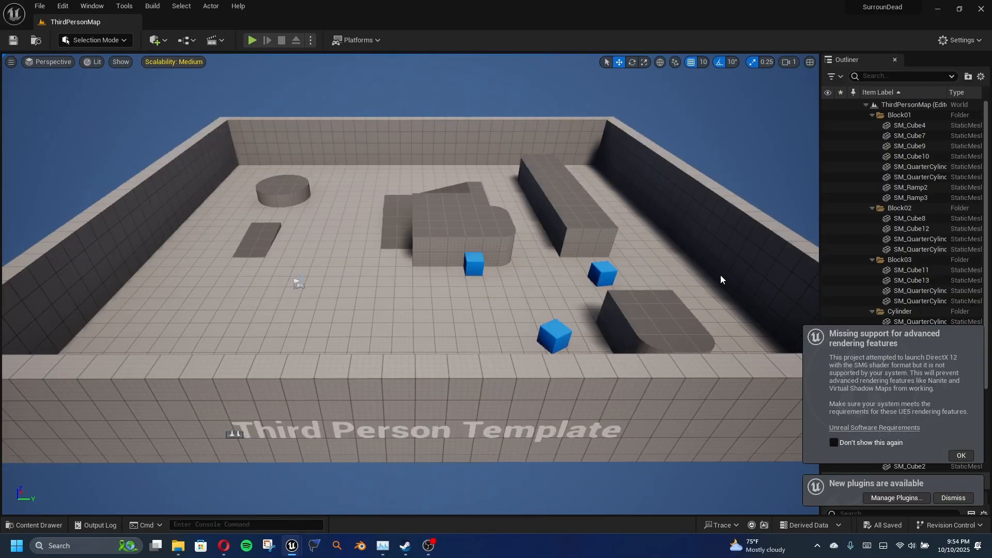
Suppress the advanced rendering features warning for future launches and dismiss the new plugins notification.
{"action": "left_click", "coordinate": [834, 443]}
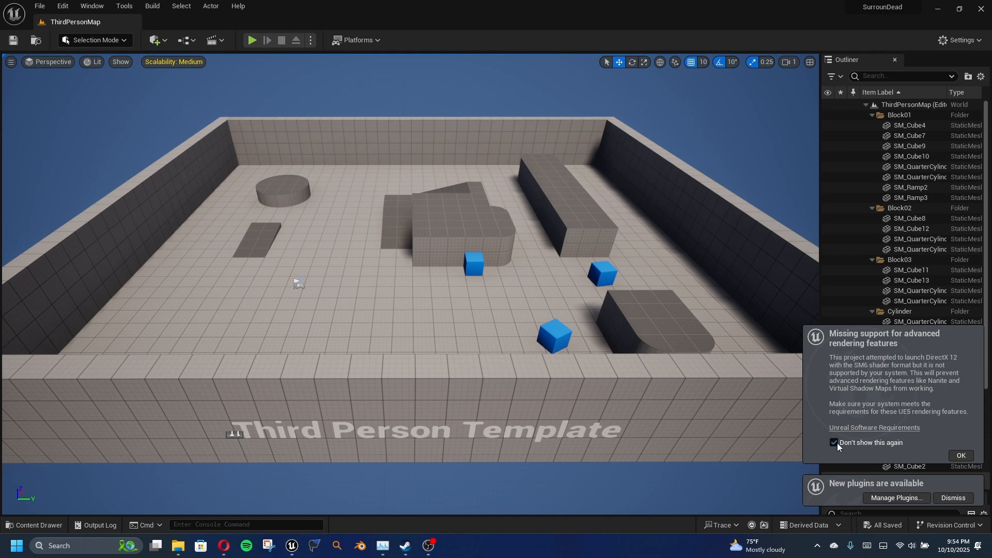
{"action": "left_click", "coordinate": [959, 456]}
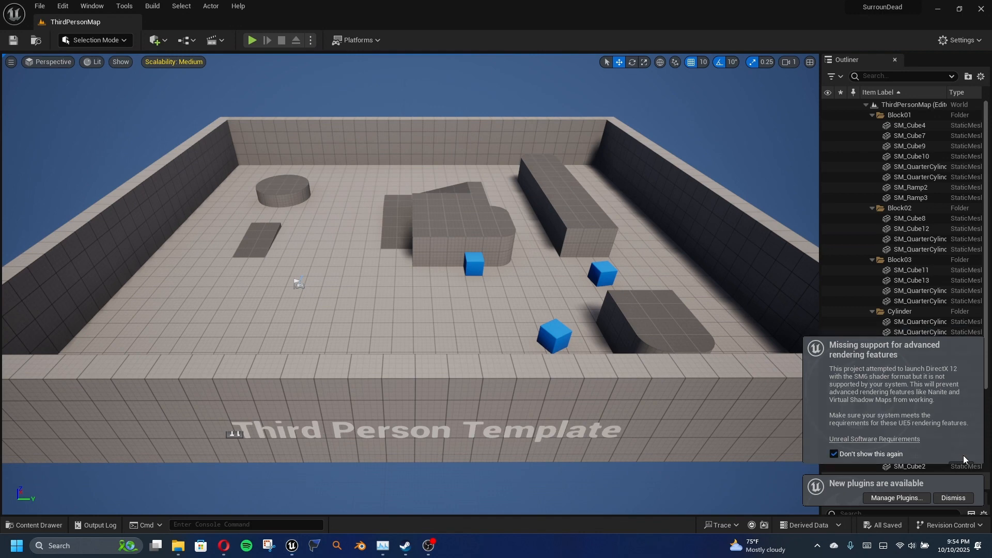
{"action": "left_click", "coordinate": [948, 499]}
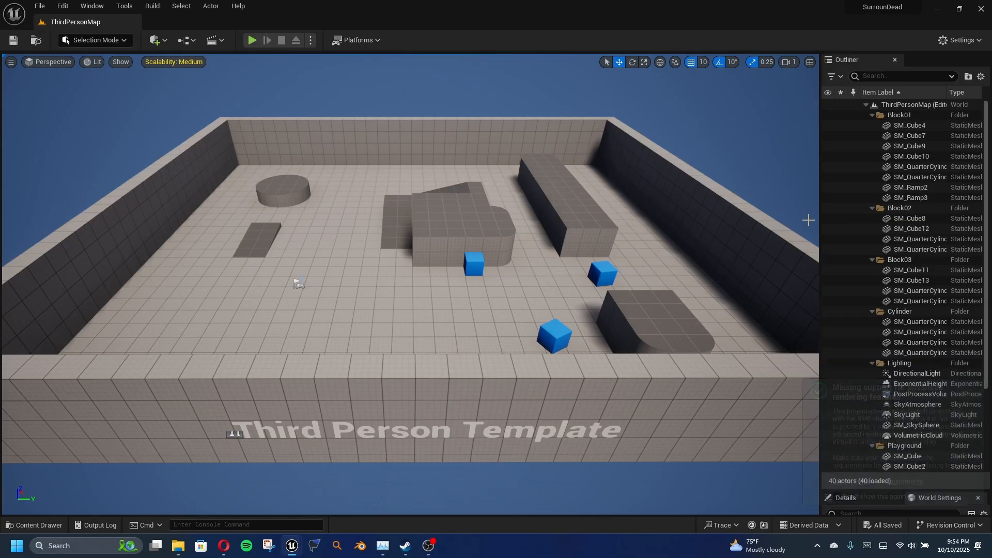
Collapse the Block01, Block02, Block03, Cylinder, Lighting and Playground folders in the Outliner.
{"action": "left_click", "coordinate": [873, 115]}
{"action": "left_click", "coordinate": [873, 125]}
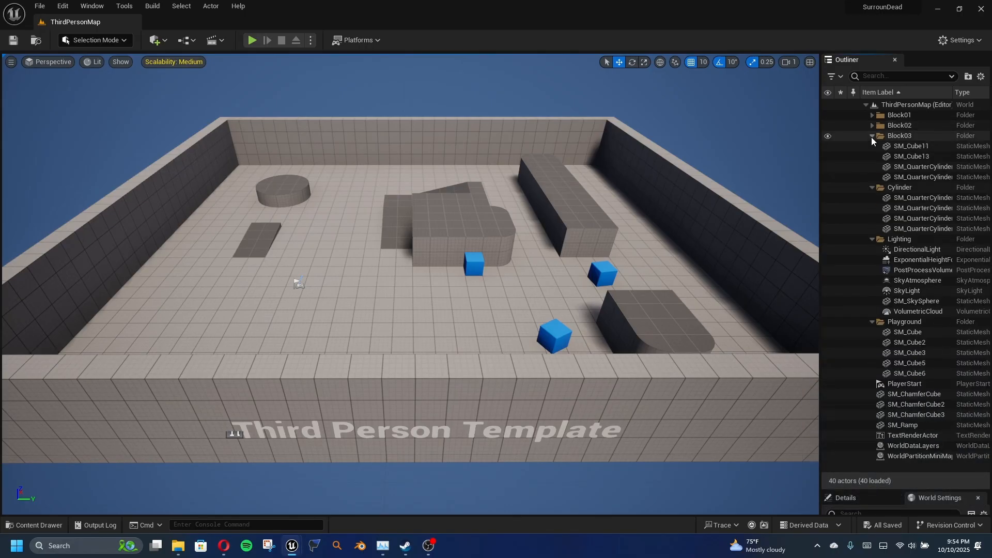
{"action": "left_click", "coordinate": [872, 135]}
{"action": "left_click", "coordinate": [873, 146]}
{"action": "left_click", "coordinate": [872, 156]}
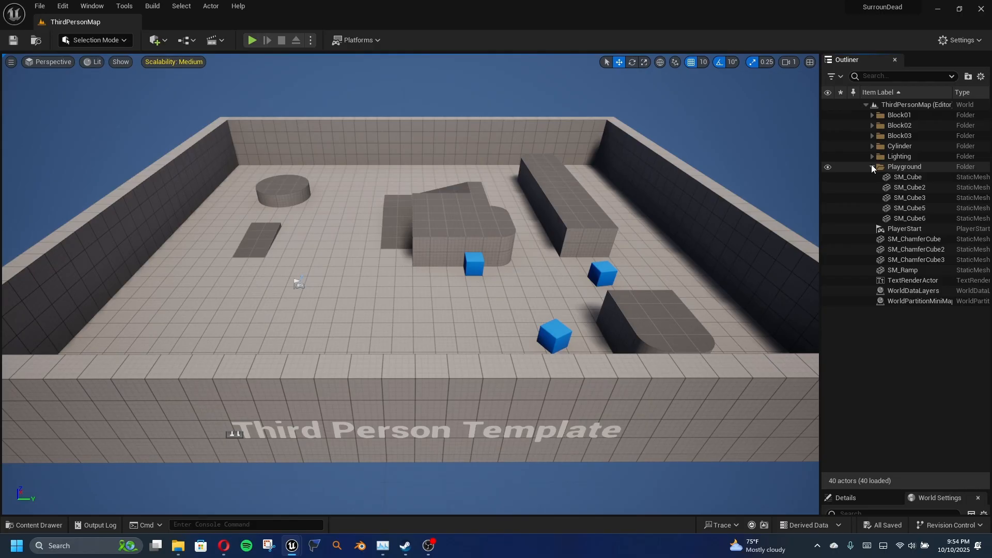
{"action": "left_click", "coordinate": [873, 167]}
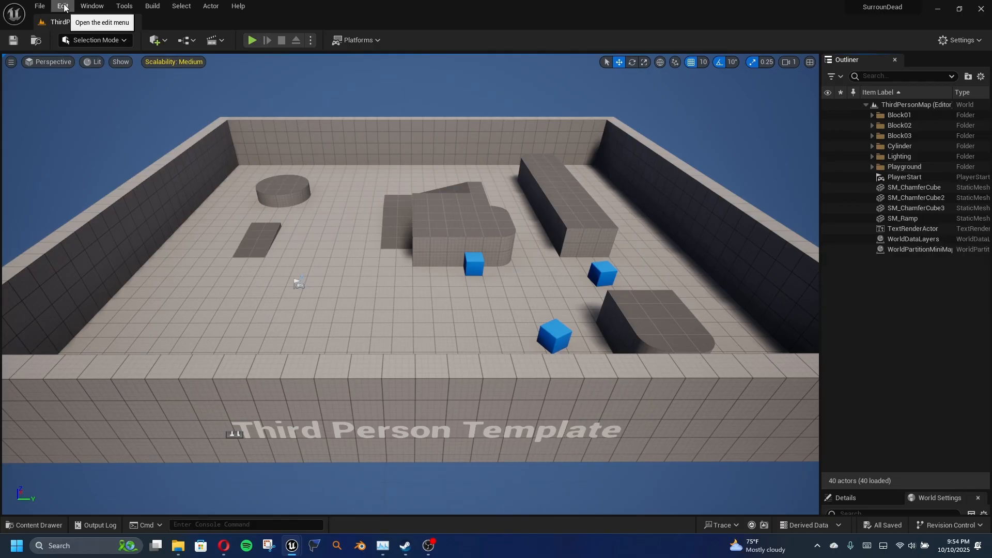
Enable Allow ChunkID Assignments in the experimental editor preferences and close the preferences.
{"action": "left_click", "coordinate": [63, 6]}
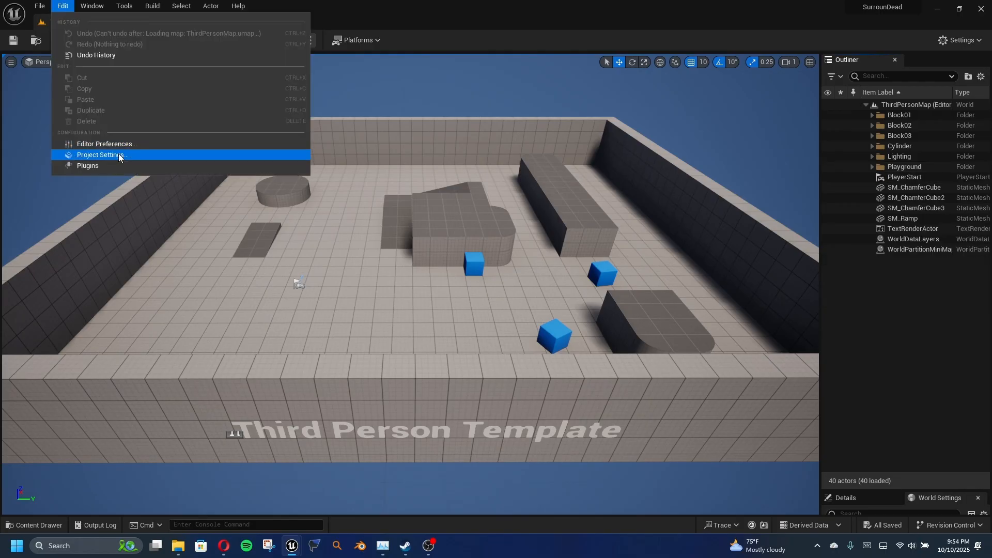
{"action": "left_click", "coordinate": [161, 143]}
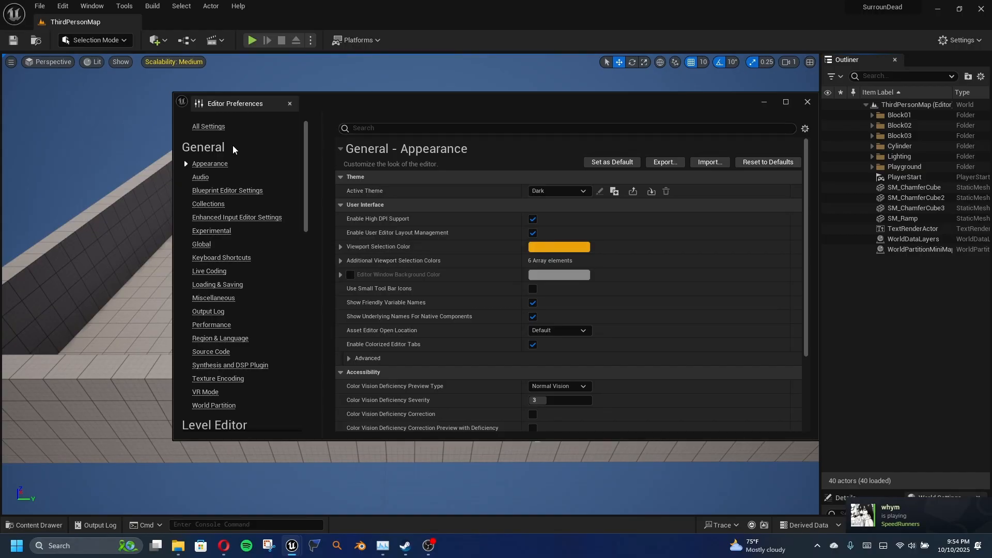
{"action": "left_click", "coordinate": [207, 236]}
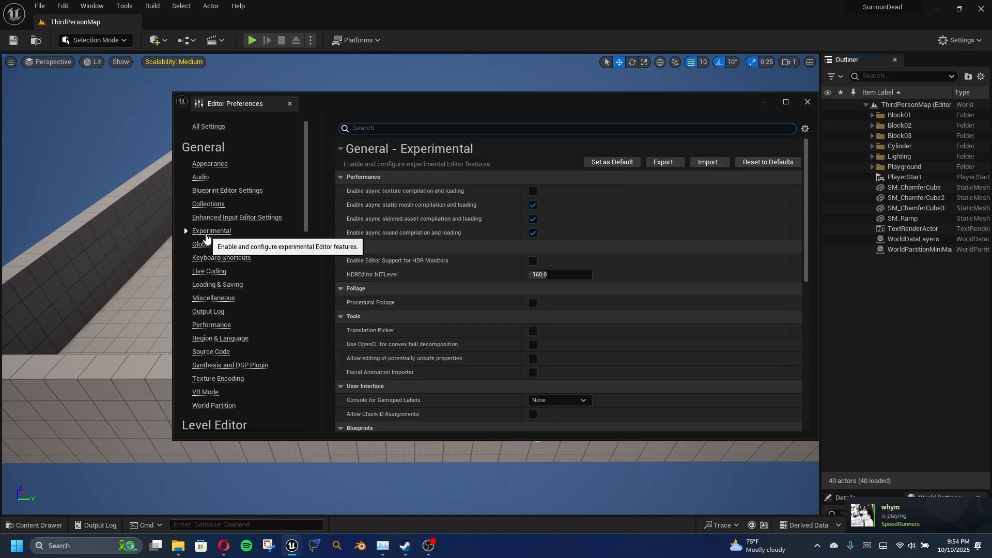
{"action": "scroll", "coordinate": [617, 262], "scroll_direction": "down", "scroll_amount": 3}
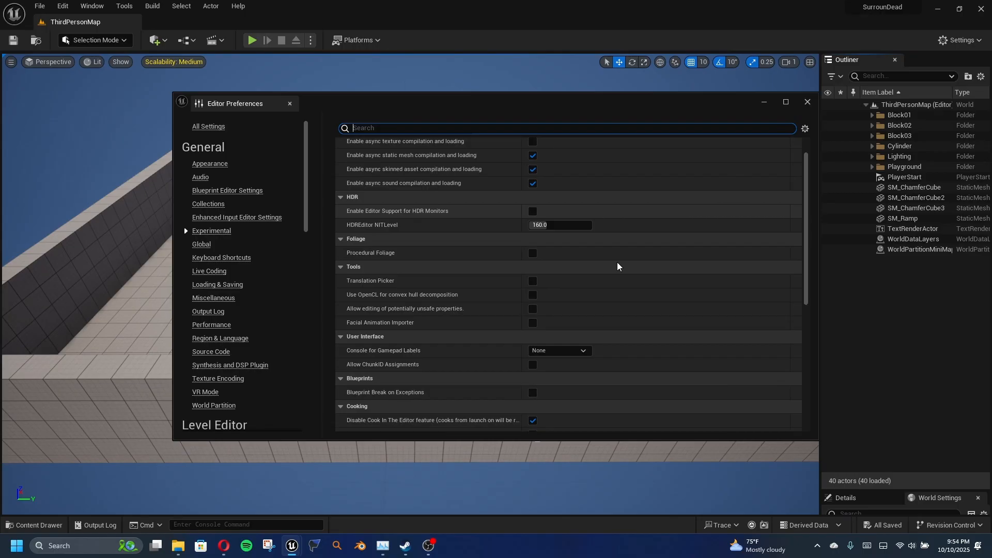
{"action": "left_click", "coordinate": [533, 365]}
{"action": "scroll", "coordinate": [606, 361], "scroll_direction": "up", "scroll_amount": 3}
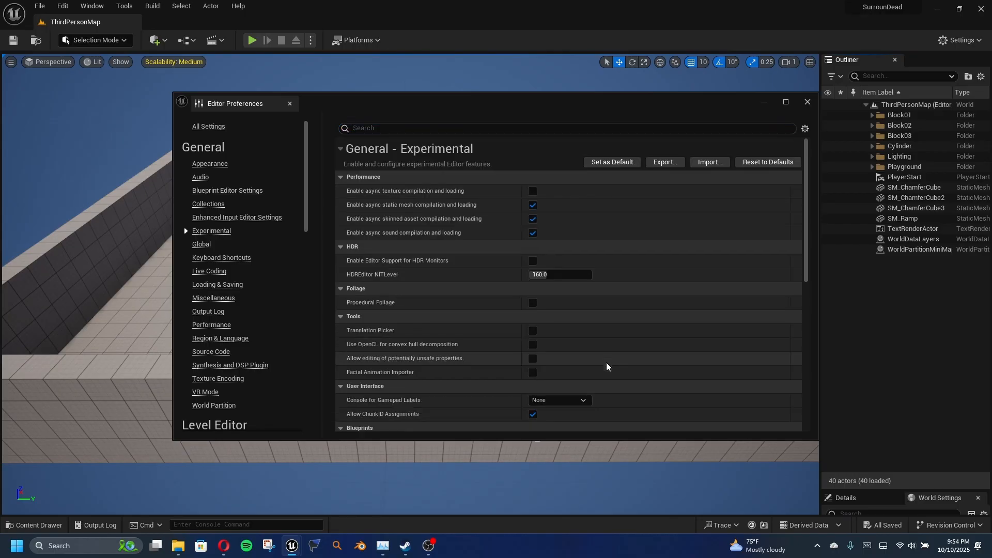
{"action": "left_click", "coordinate": [807, 102]}
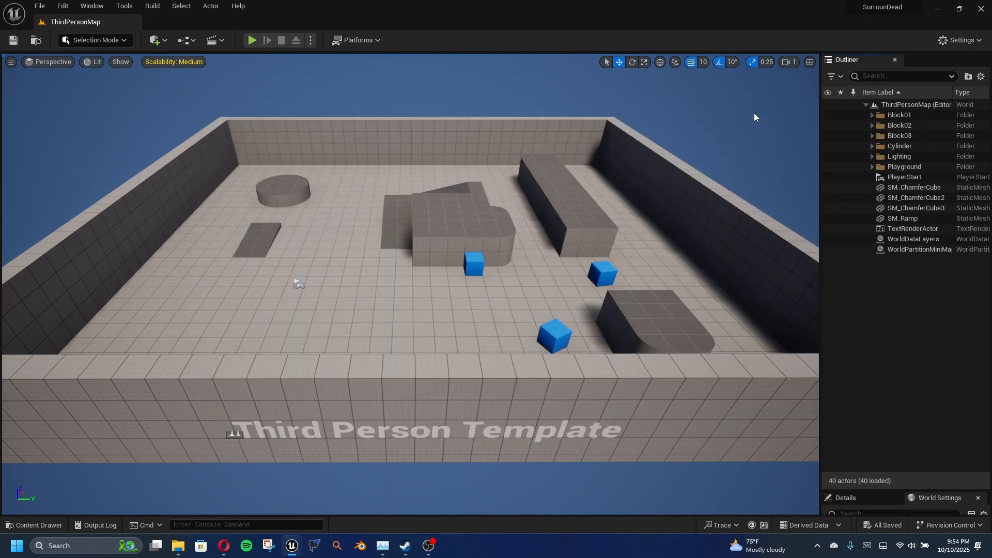
In the project's packaging settings, disable Use Io Store, enable Generate Chunks and disable Share Material Shader Code.
{"action": "left_click", "coordinate": [62, 5]}
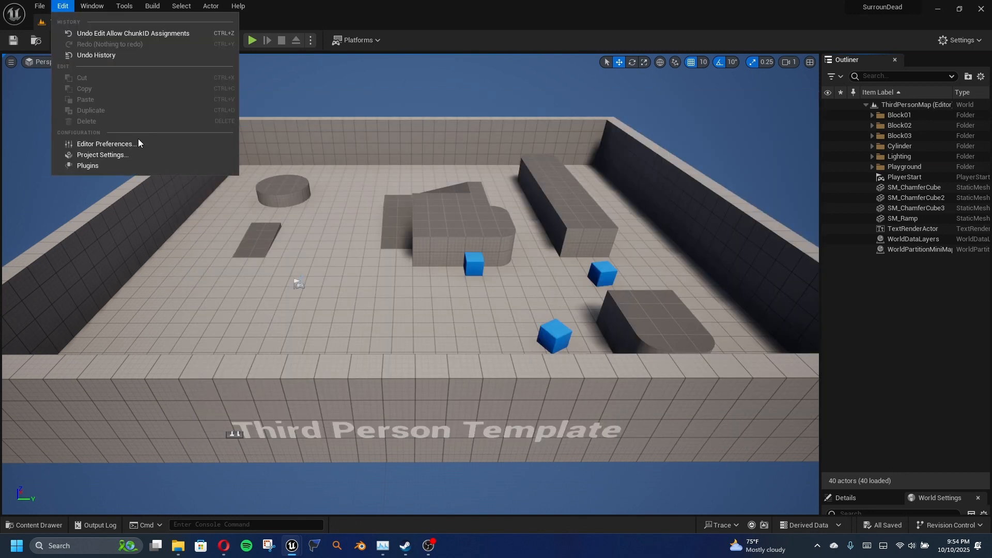
{"action": "left_click", "coordinate": [145, 155]}
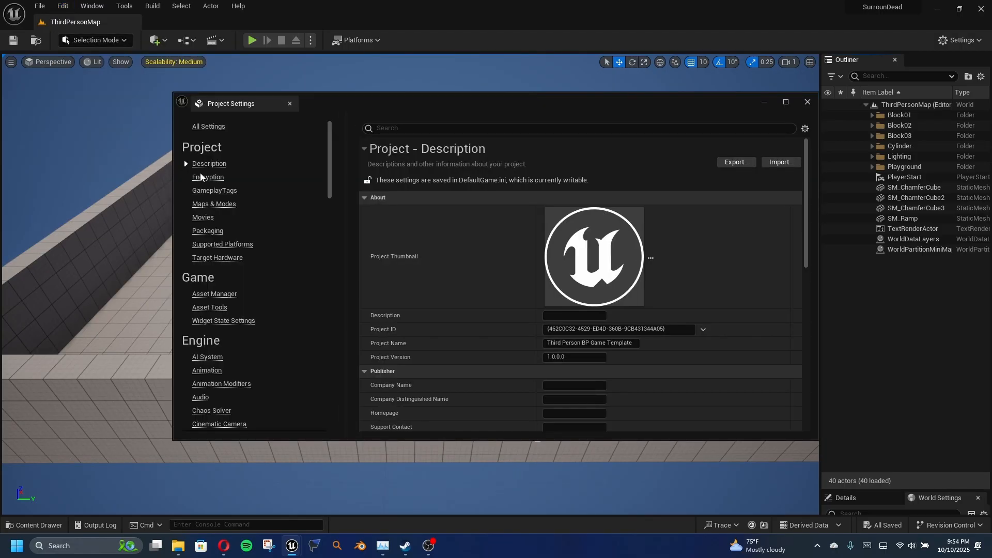
{"action": "left_click", "coordinate": [209, 231]}
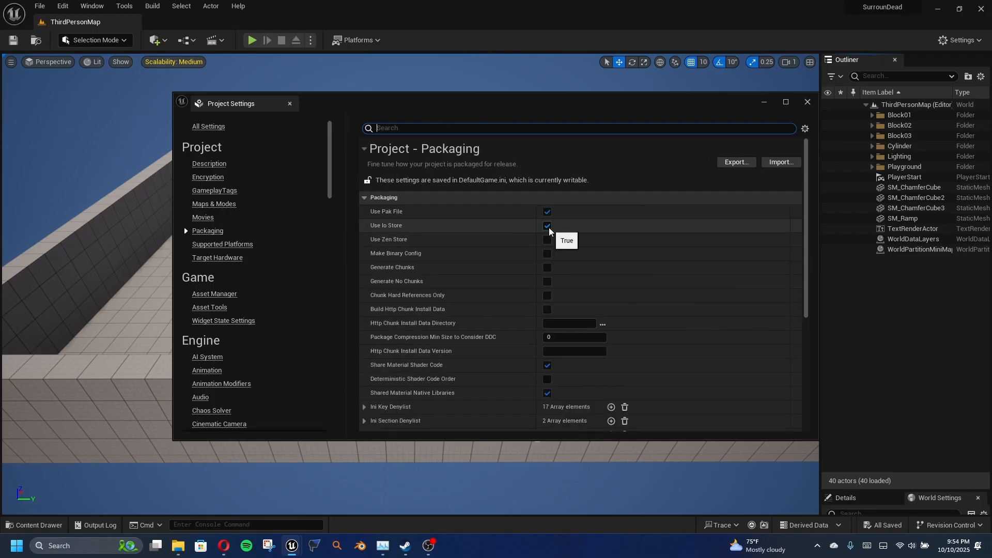
{"action": "left_click", "coordinate": [549, 227]}
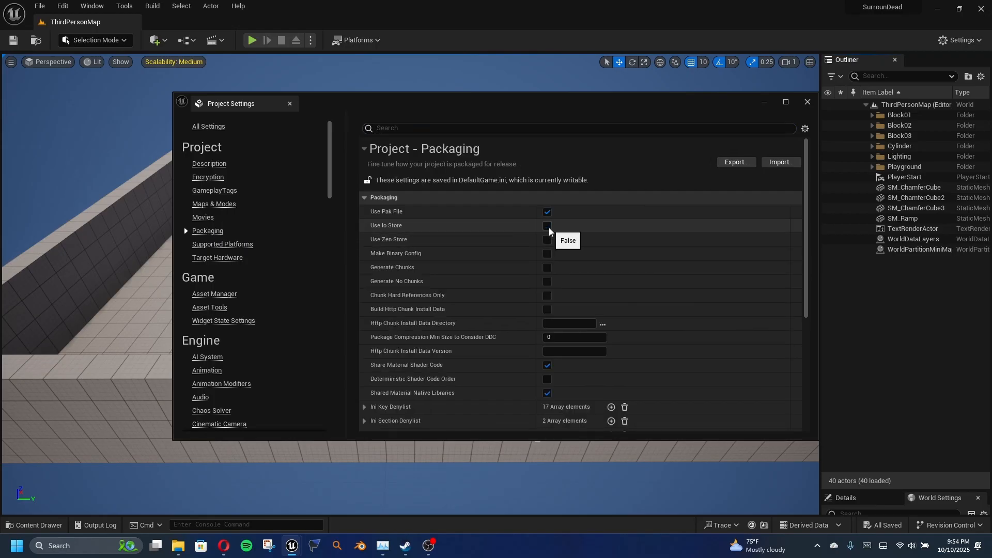
{"action": "left_click", "coordinate": [548, 268]}
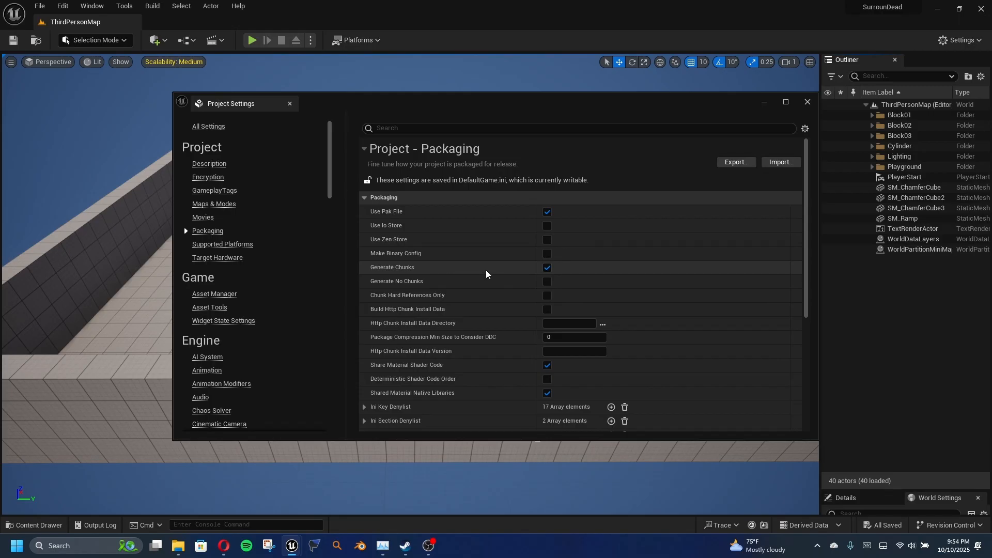
{"action": "left_click", "coordinate": [548, 366]}
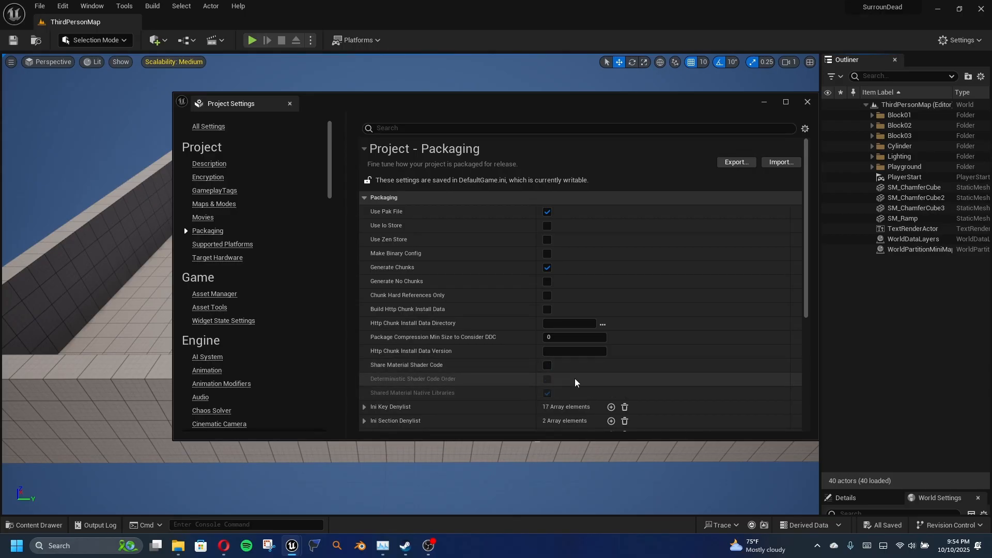
{"action": "scroll", "coordinate": [582, 379], "scroll_direction": "down", "scroll_amount": 3}
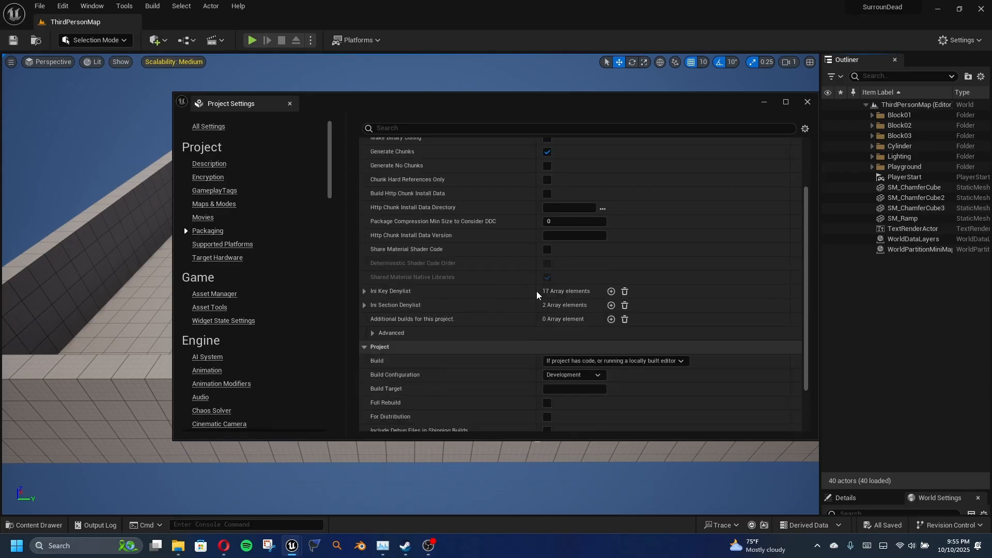
Disable All Platforms in the project's supported platforms and deselect Android, IOS, Linux and Mac.
{"action": "left_click", "coordinate": [235, 243]}
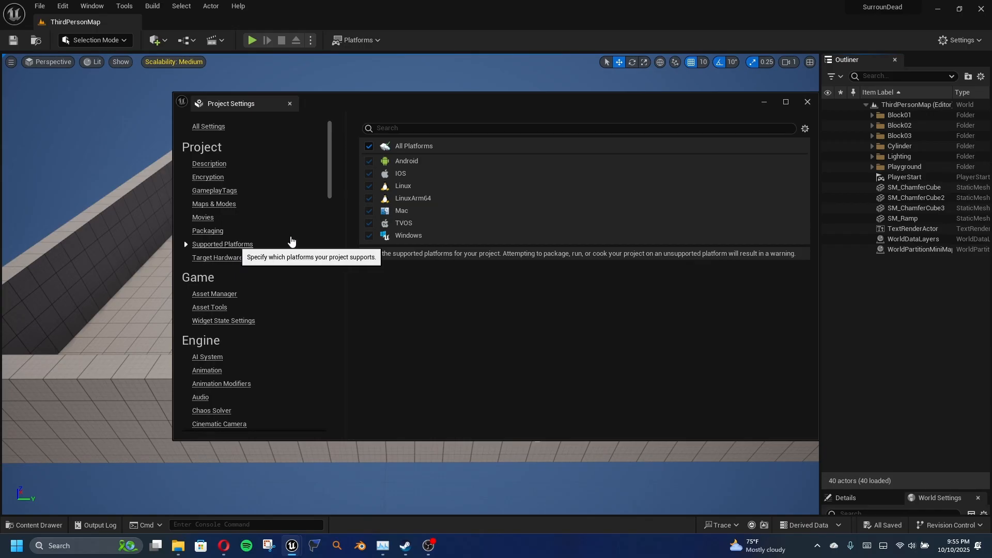
{"action": "left_click", "coordinate": [369, 147]}
{"action": "left_click", "coordinate": [369, 162]}
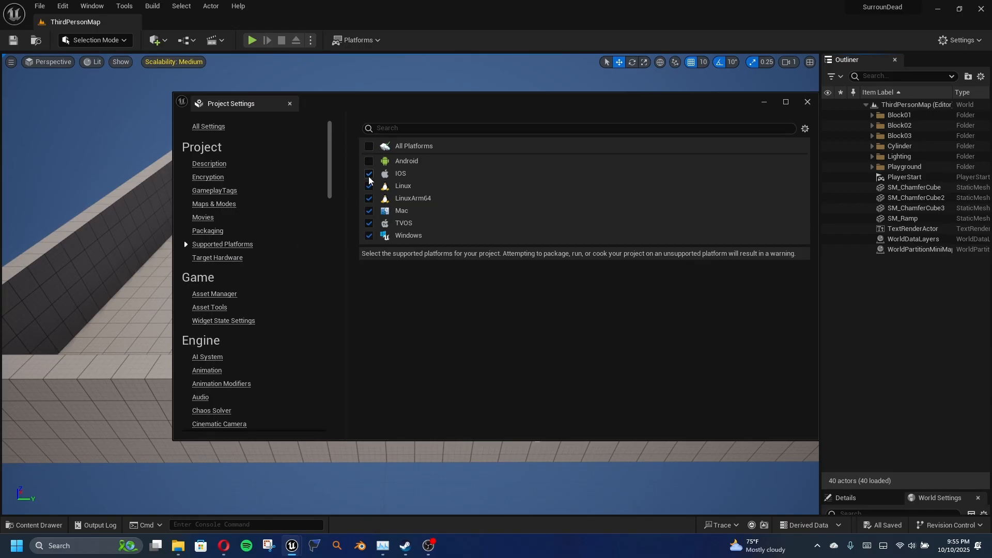
{"action": "left_click", "coordinate": [368, 174]}
{"action": "left_click", "coordinate": [369, 186]}
{"action": "left_click", "coordinate": [369, 211]}
Search all project settings for Cook and add four entries to Directories to never cook.
{"action": "left_click", "coordinate": [201, 130]}
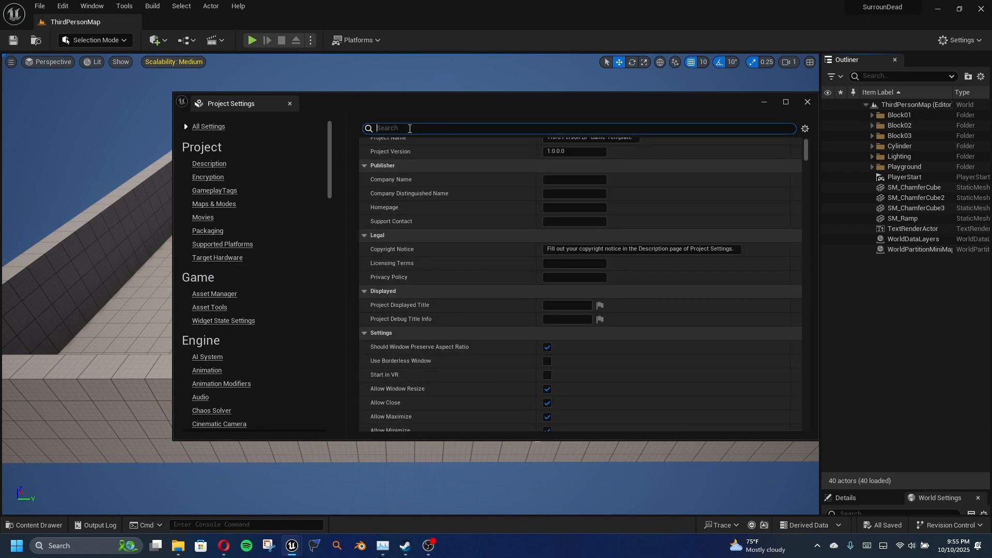
{"action": "type", "text": "Cook"}
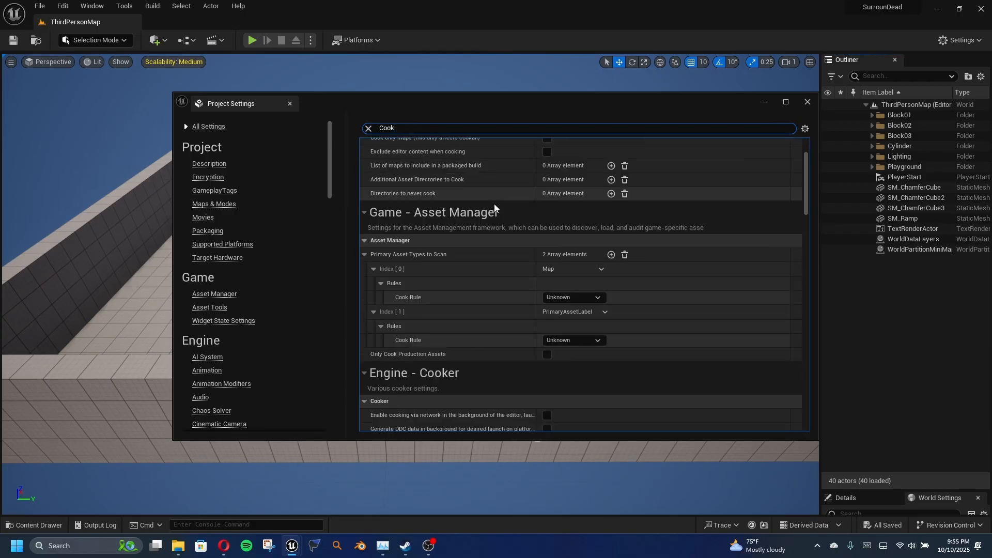
{"action": "scroll", "coordinate": [498, 209], "scroll_direction": "up", "scroll_amount": 3}
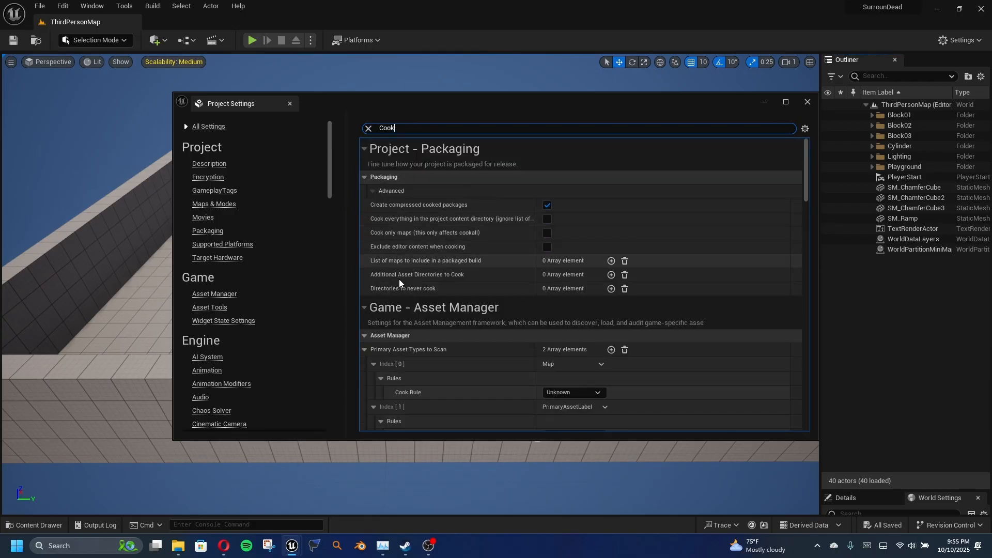
{"action": "left_click", "coordinate": [611, 289]}
{"action": "left_click", "coordinate": [611, 289]}
{"action": "left_click", "coordinate": [611, 289]}
{"action": "left_click", "coordinate": [611, 289]}
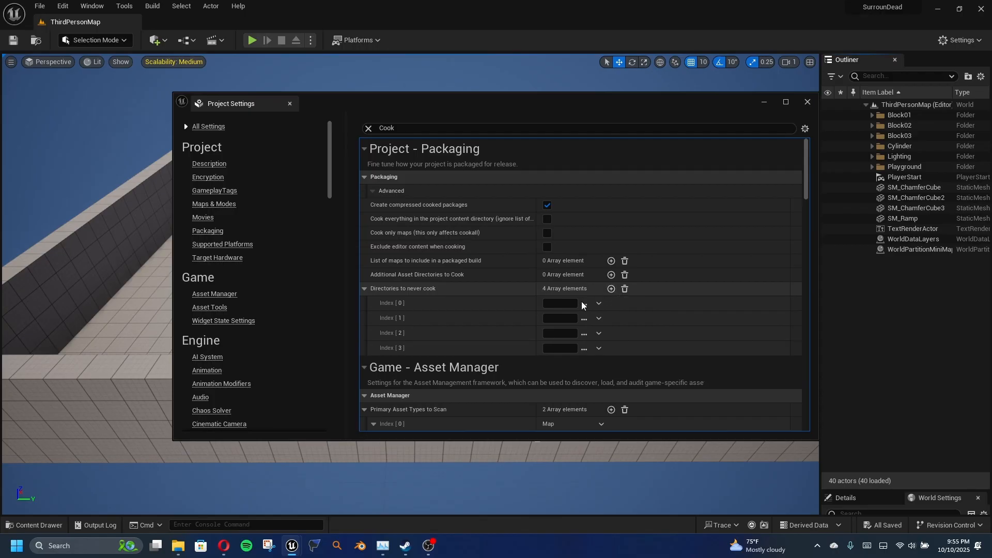
Set the four never-cook directories to Characters, LevelPrototyping, StarterContent and ThirdPerson, then close the project settings.
{"action": "left_click", "coordinate": [583, 303]}
{"action": "left_click", "coordinate": [616, 341]}
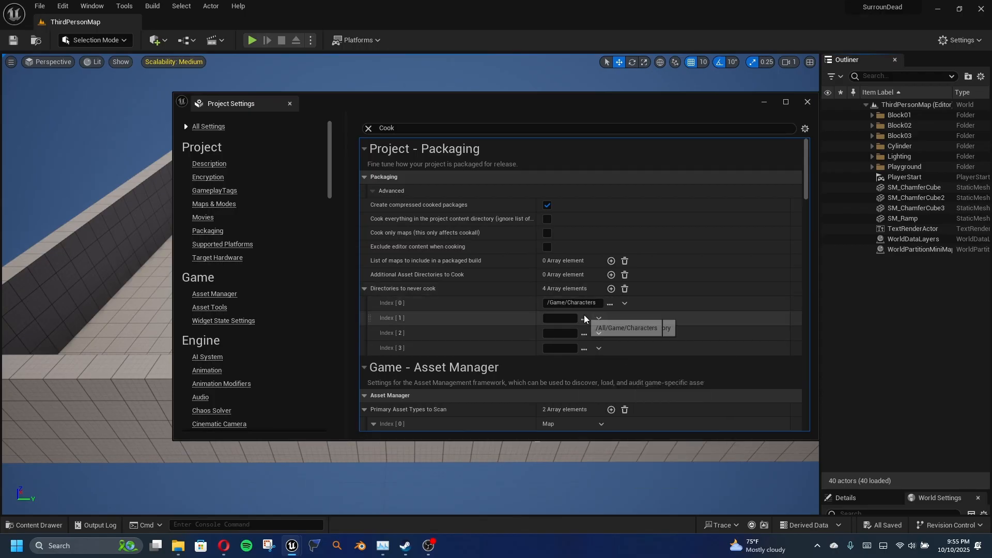
{"action": "left_click", "coordinate": [584, 304]}
{"action": "left_click", "coordinate": [650, 386]}
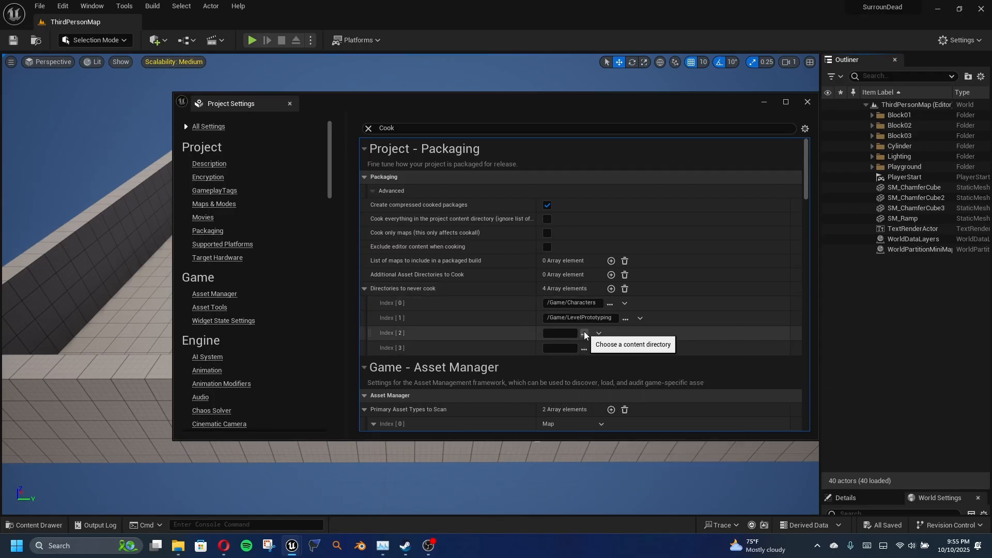
{"action": "left_click", "coordinate": [584, 333]}
{"action": "left_click", "coordinate": [647, 411]}
{"action": "left_click", "coordinate": [583, 350]}
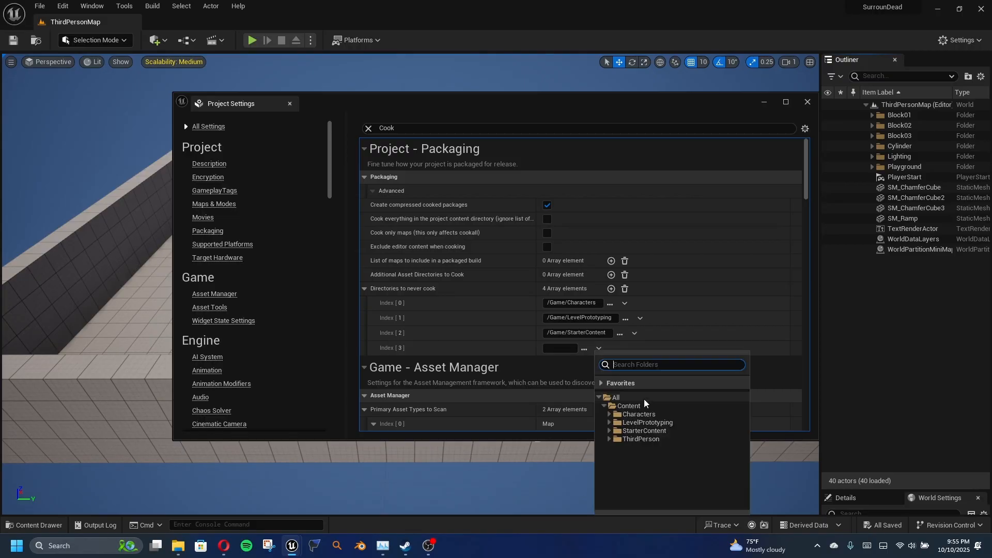
{"action": "left_click", "coordinate": [633, 439]}
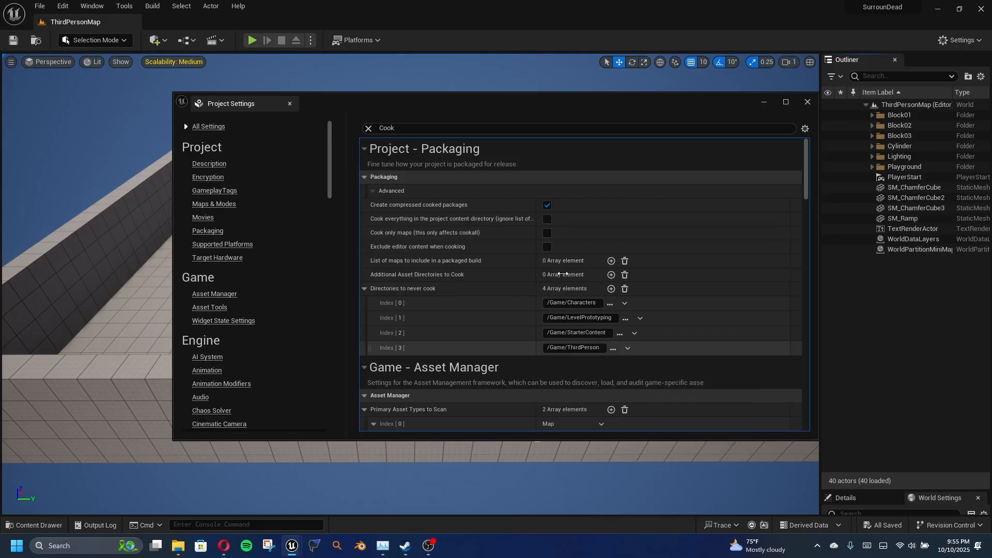
{"action": "left_click", "coordinate": [808, 102]}
{"action": "scroll", "coordinate": [337, 264], "scroll_direction": "down", "scroll_amount": 4}
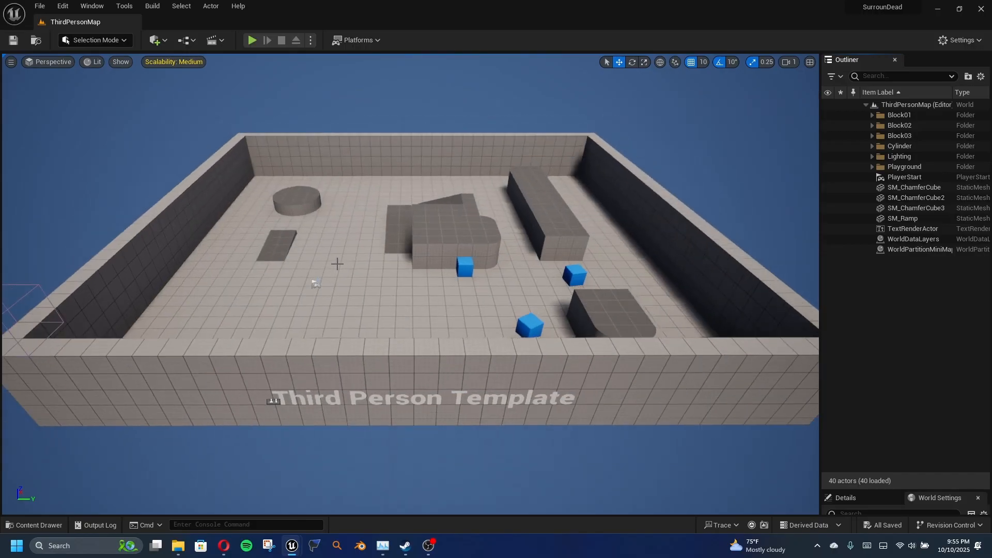
Show the project's content folders, switch to FModel beside them and load the SurrounDead-Windows.pak archive.
{"action": "left_click", "coordinate": [31, 525]}
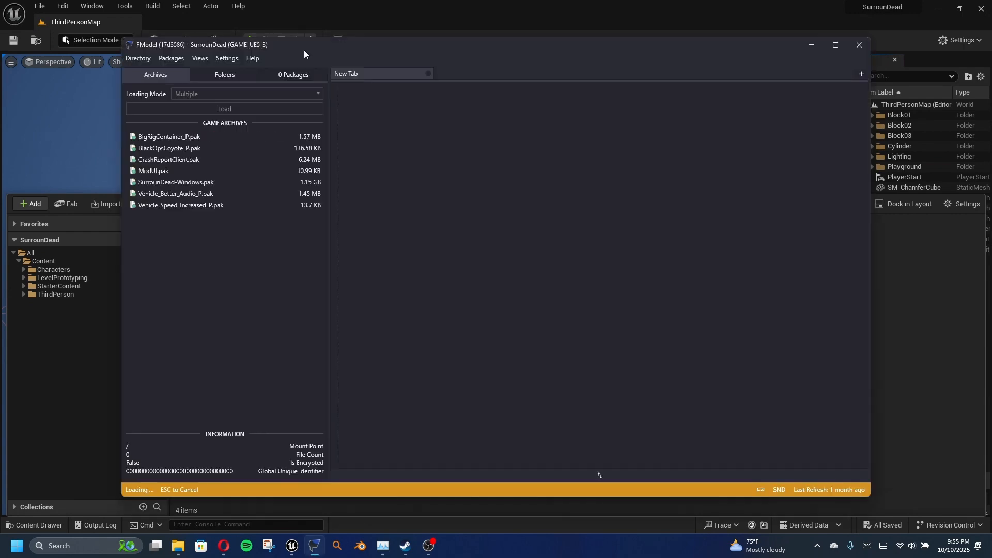
{"action": "left_click_drag", "start_coordinate": [304, 50], "coordinate": [647, 106]}
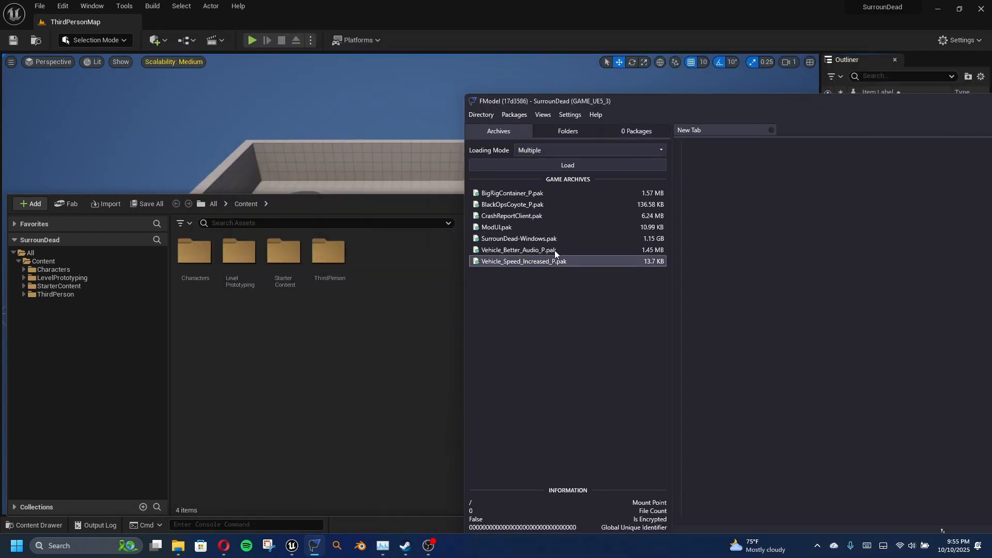
{"action": "double_click", "coordinate": [571, 240]}
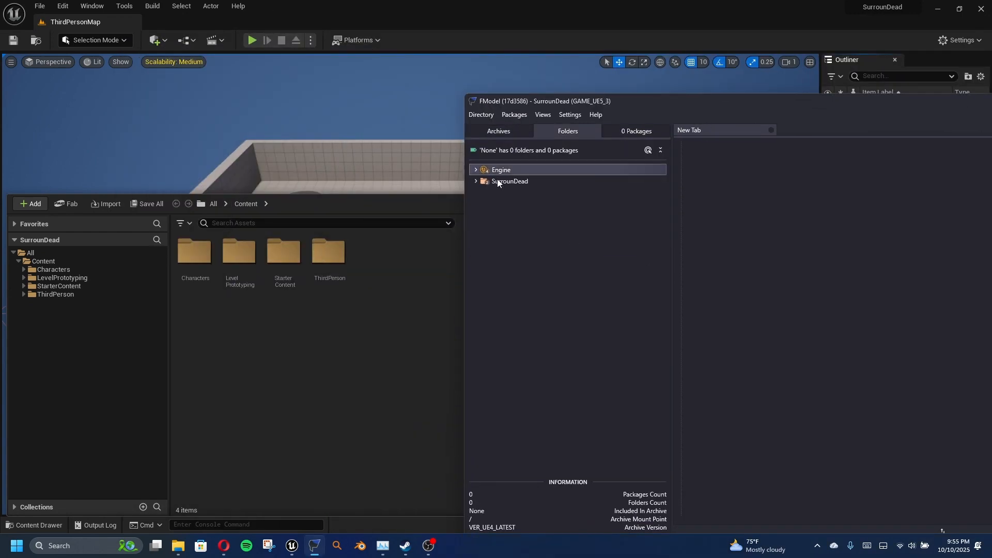
Examine the game's folder structure in FModel from SurrounDead through Content and PolygonFiles to PolygonApocalypse.
{"action": "left_click", "coordinate": [496, 180]}
{"action": "left_click", "coordinate": [475, 181]}
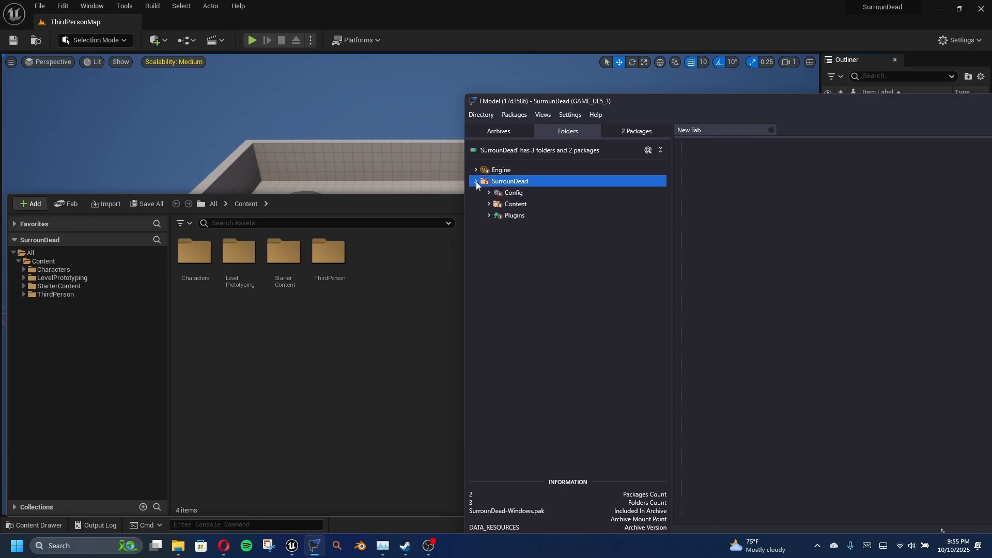
{"action": "left_click", "coordinate": [500, 204]}
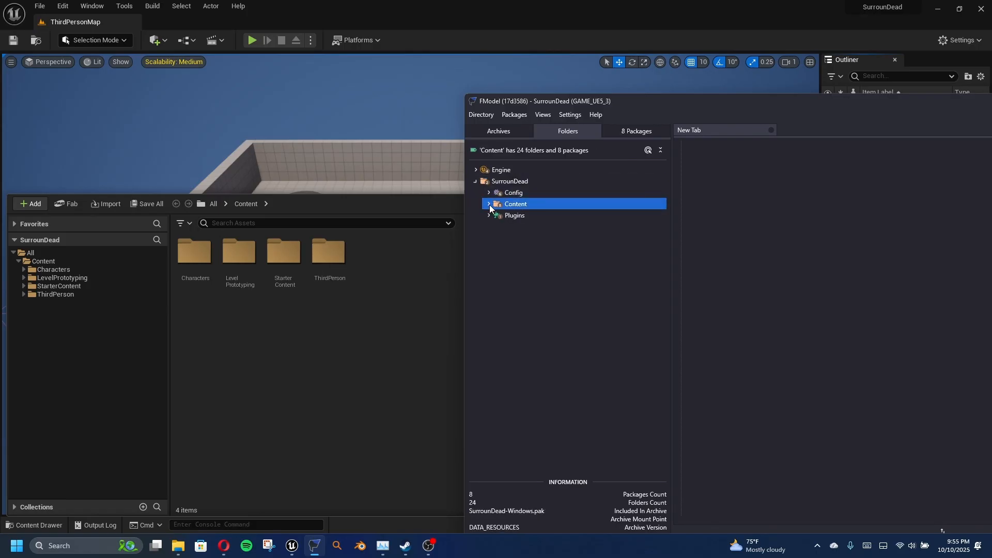
{"action": "left_click", "coordinate": [488, 205]}
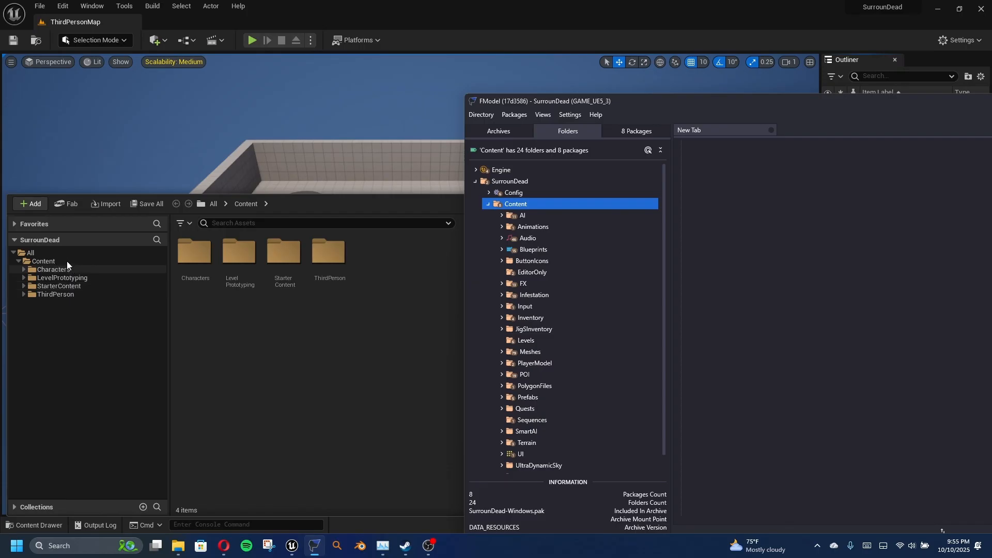
{"action": "scroll", "coordinate": [597, 272], "scroll_direction": "down", "scroll_amount": 1}
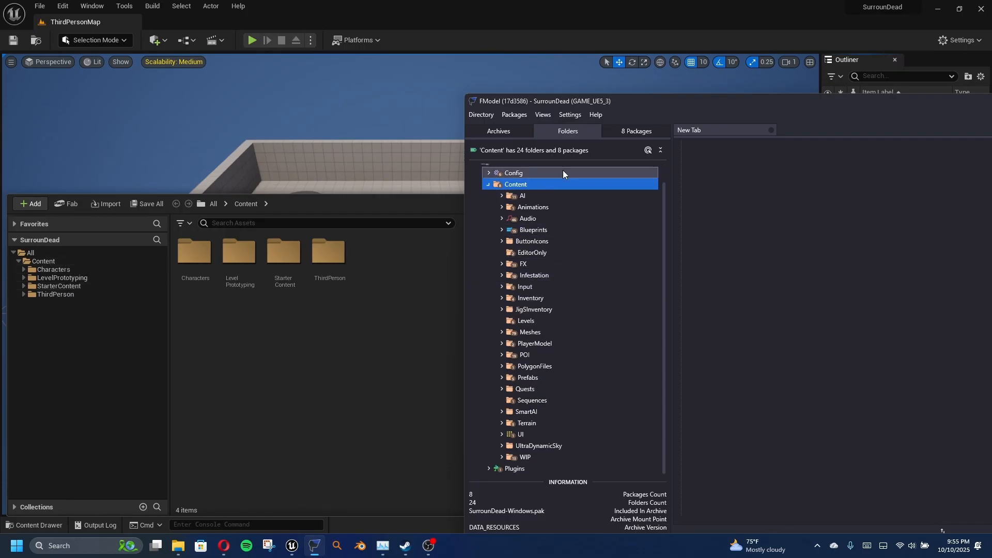
{"action": "left_click", "coordinate": [502, 366]}
{"action": "scroll", "coordinate": [501, 366], "scroll_direction": "down", "scroll_amount": 1}
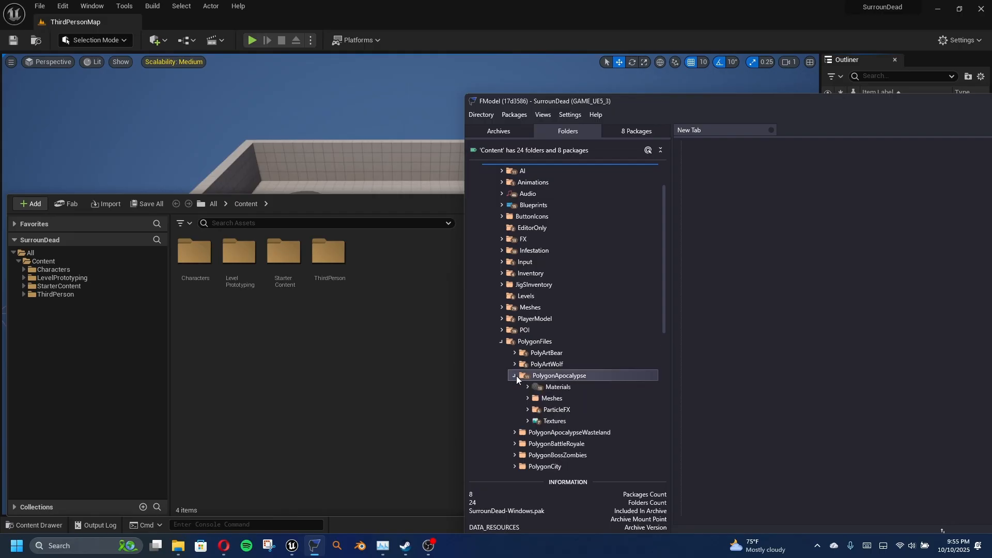
{"action": "left_click", "coordinate": [515, 375]}
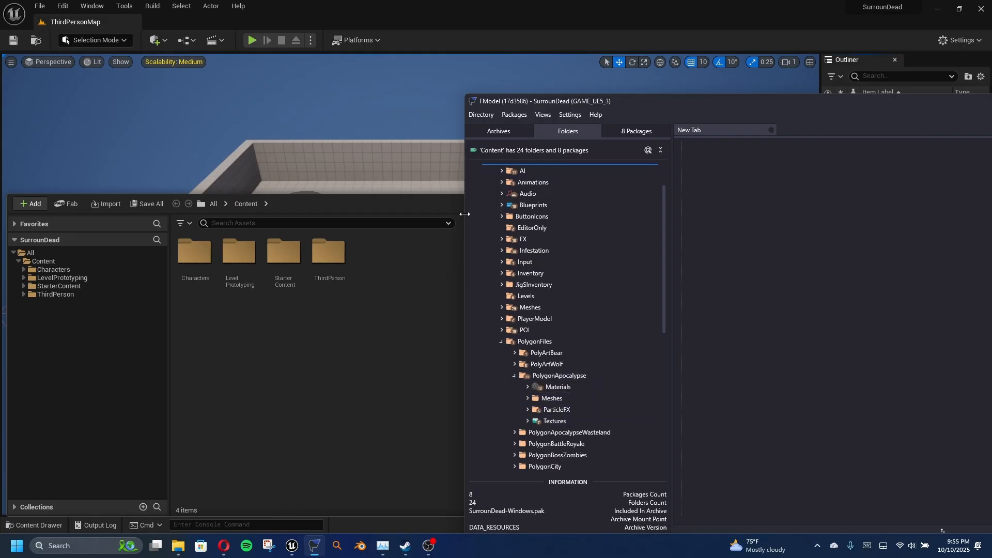
Switch back to Unreal Editor and create a folder named PolygonFiles in the Content directory.
{"action": "left_click", "coordinate": [384, 277]}
{"action": "right_click", "coordinate": [408, 271]}
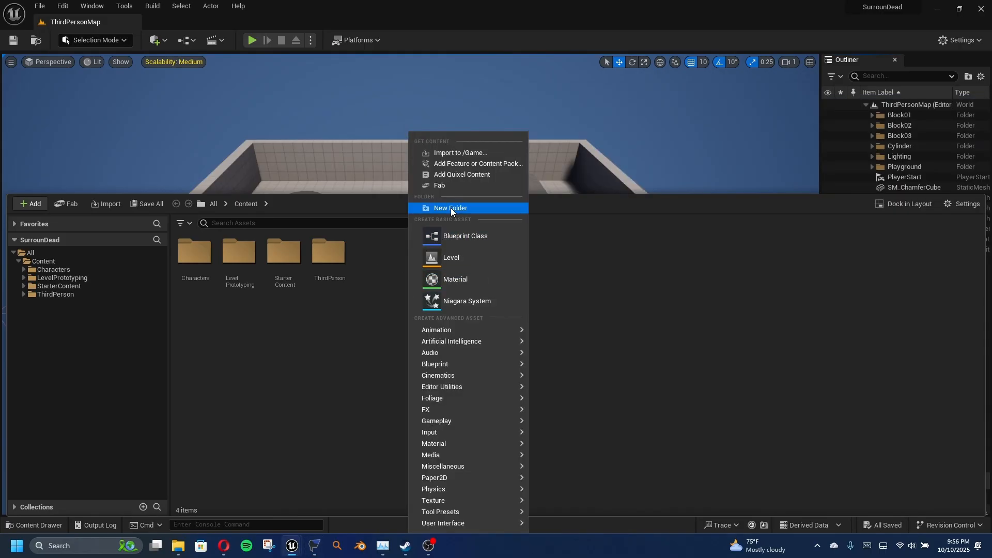
{"action": "left_click", "coordinate": [451, 207]}
{"action": "type", "text": "PolygonFiles"}
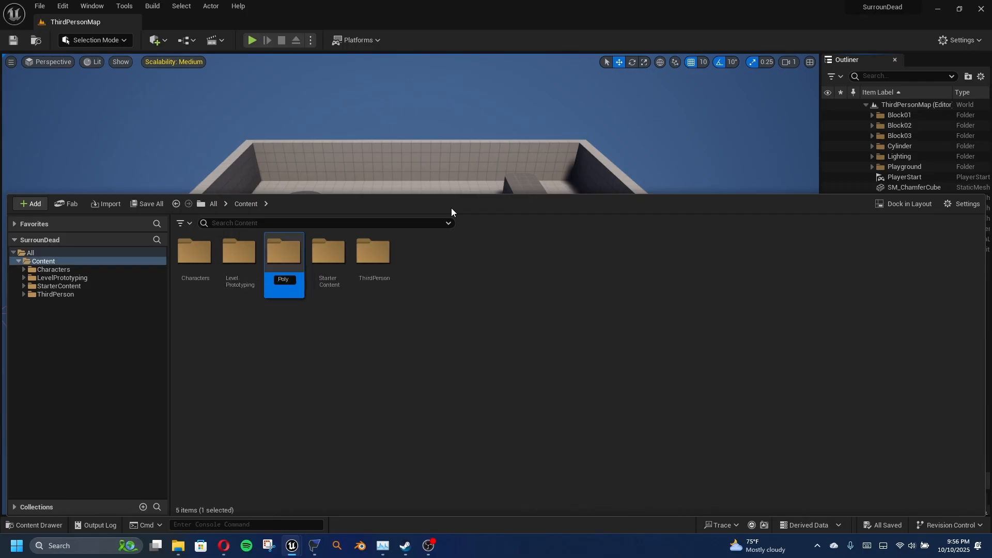
Open the new PolygonFiles folder and create a subfolder named PolygonApocalypse in it.
{"action": "key", "text": "Return"}
{"action": "key", "text": "Return"}
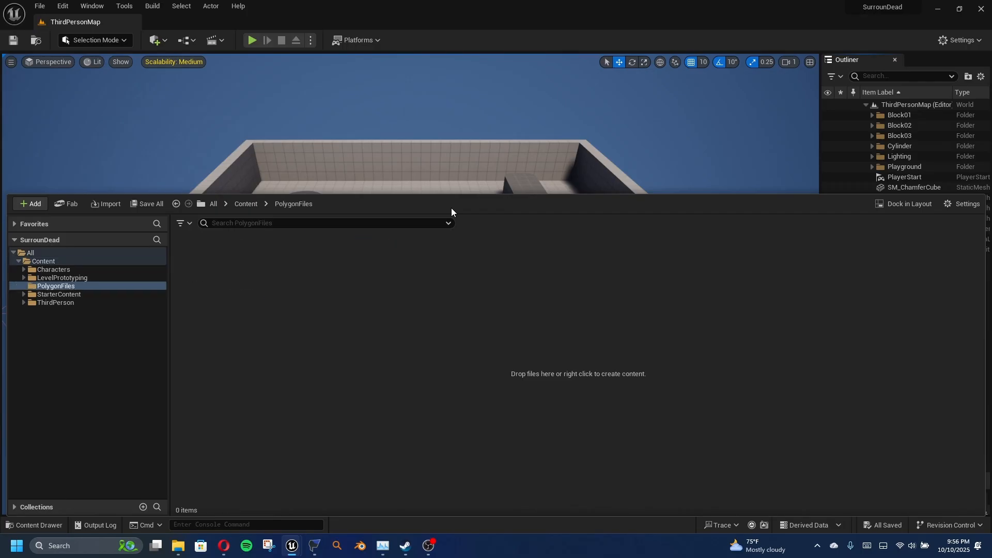
{"action": "right_click", "coordinate": [380, 286]}
{"action": "left_click", "coordinate": [436, 206]}
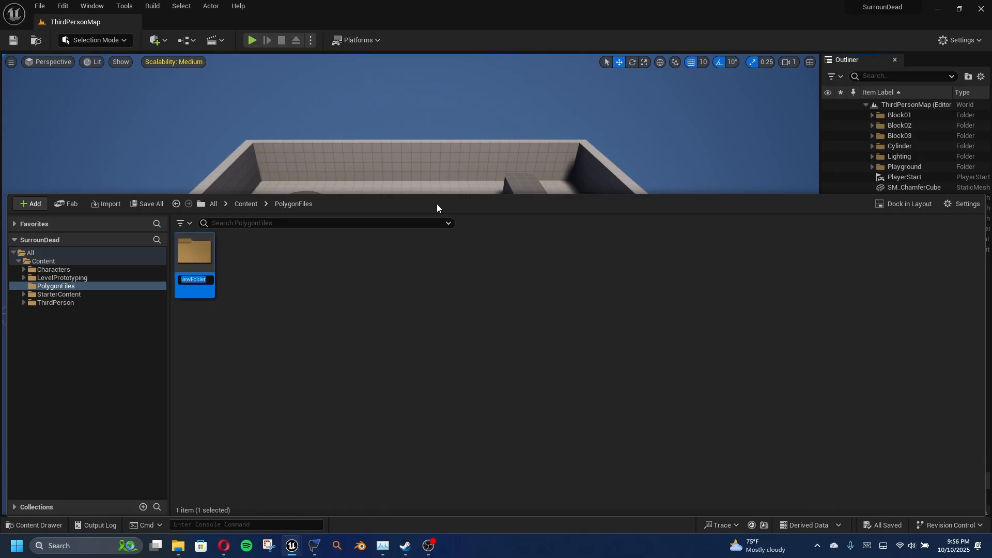
{"action": "type", "text": "F"}
{"action": "type", "text": "olygon"}
{"action": "type", "text": "Apoc"}
{"action": "type", "text": "alypse"}
{"action": "key", "text": "Return"}
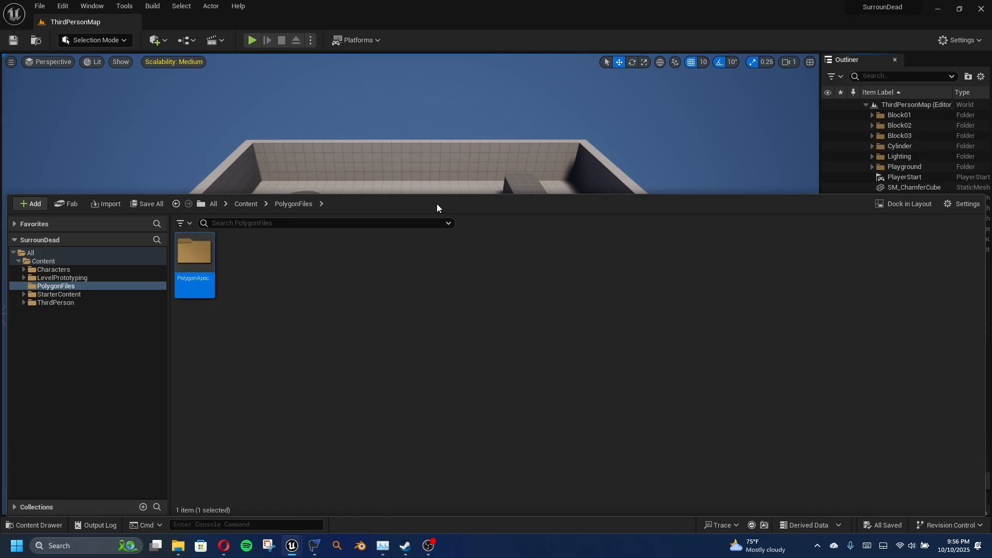
Open PolygonApocalypse and create a folder named Meshes inside it.
{"action": "double_click", "coordinate": [195, 256]}
{"action": "right_click", "coordinate": [306, 260]}
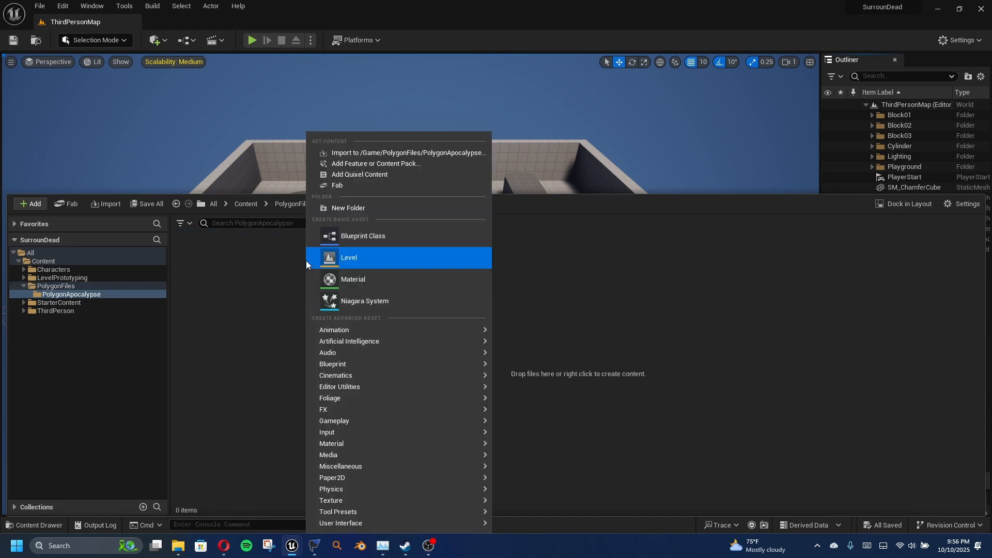
{"action": "left_click", "coordinate": [380, 208]}
{"action": "type", "text": "Meshes"}
{"action": "key", "text": "Return"}
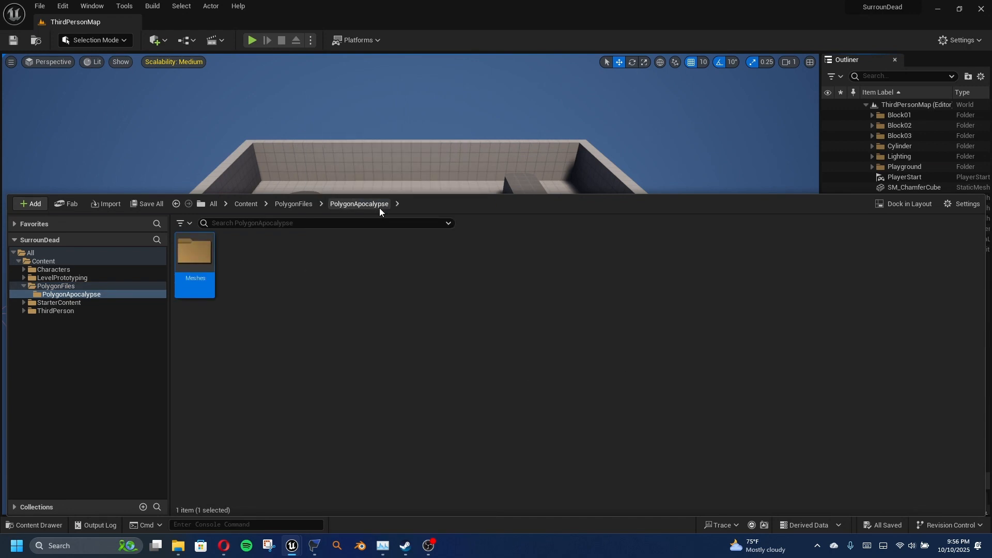
Add two more folders named Materials and Textures beside Meshes in PolygonApocalypse.
{"action": "right_click", "coordinate": [305, 287]}
{"action": "left_click", "coordinate": [371, 207]}
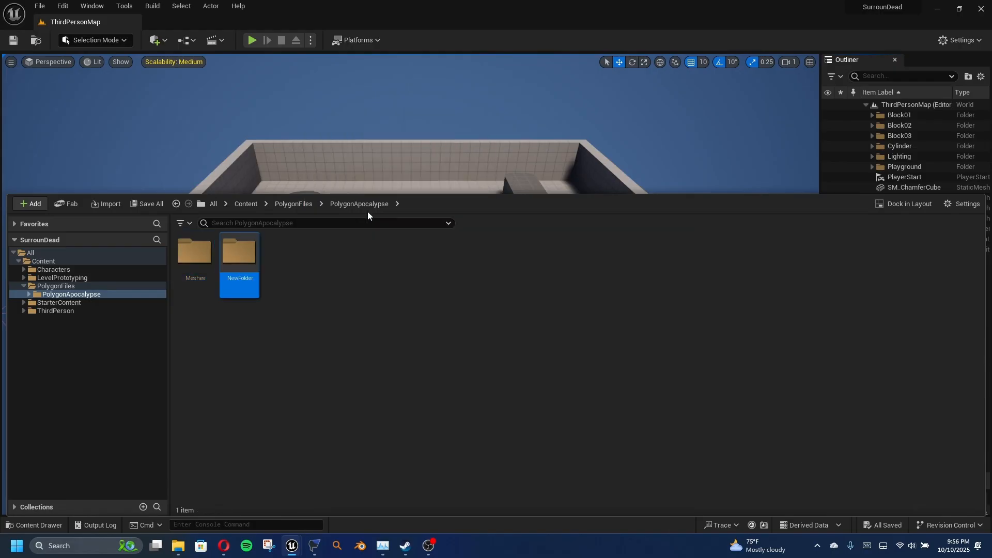
{"action": "type", "text": "Materials"}
{"action": "key", "text": "Return"}
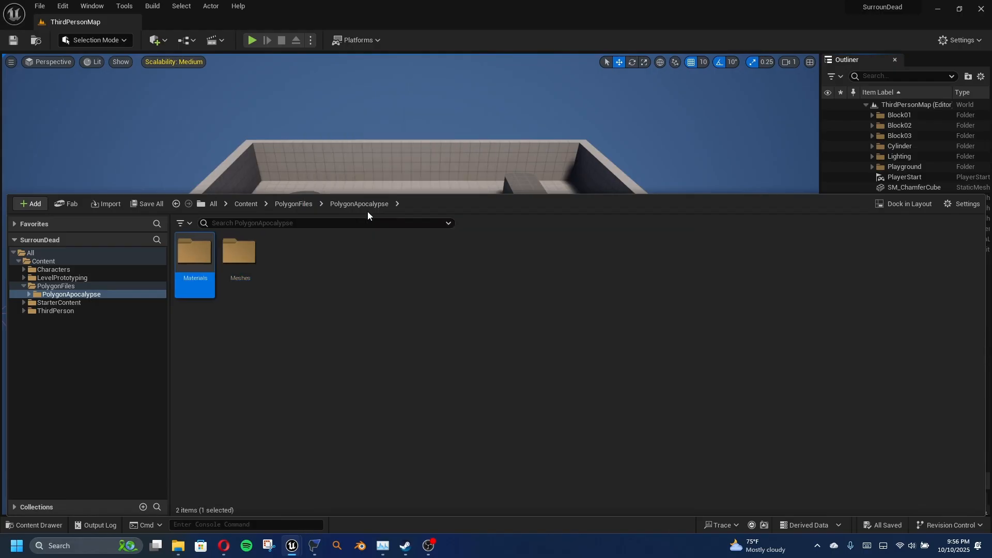
{"action": "right_click", "coordinate": [349, 249]}
{"action": "left_click", "coordinate": [384, 209]}
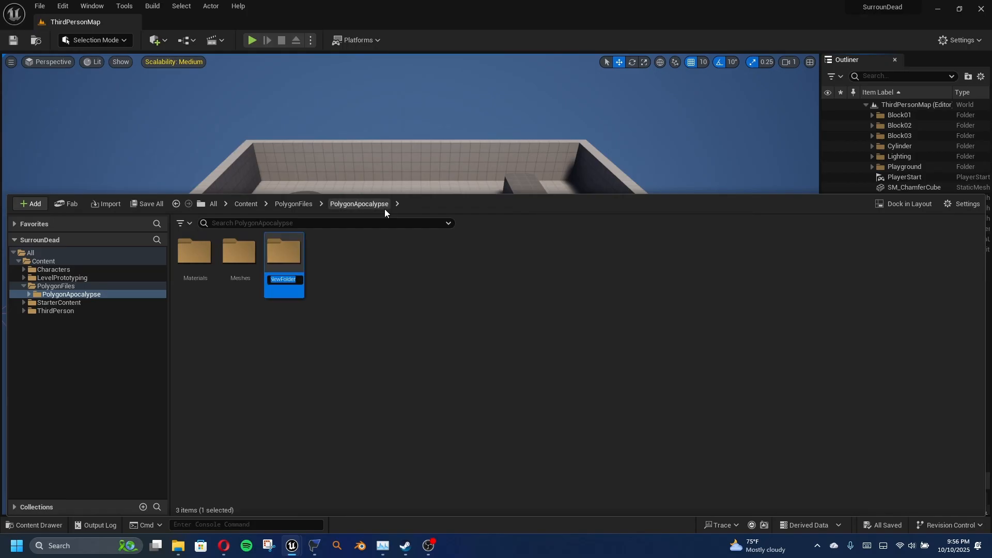
{"action": "type", "text": "Textures"}
{"action": "key", "text": "Return"}
Open the Textures folder and create a subfolder named Veh in it.
{"action": "double_click", "coordinate": [284, 253]}
{"action": "right_click", "coordinate": [289, 283]}
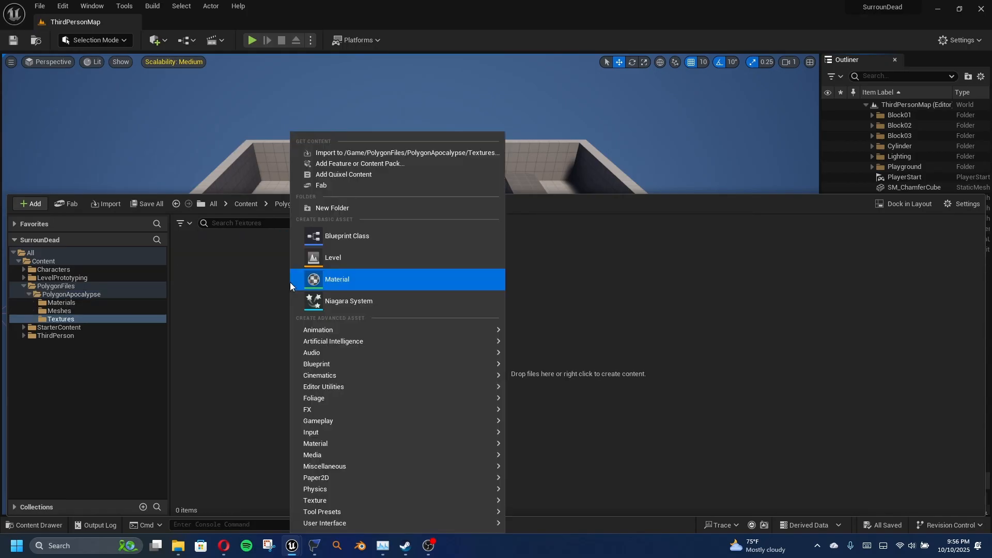
{"action": "left_click", "coordinate": [337, 206]}
{"action": "type", "text": "Veh"}
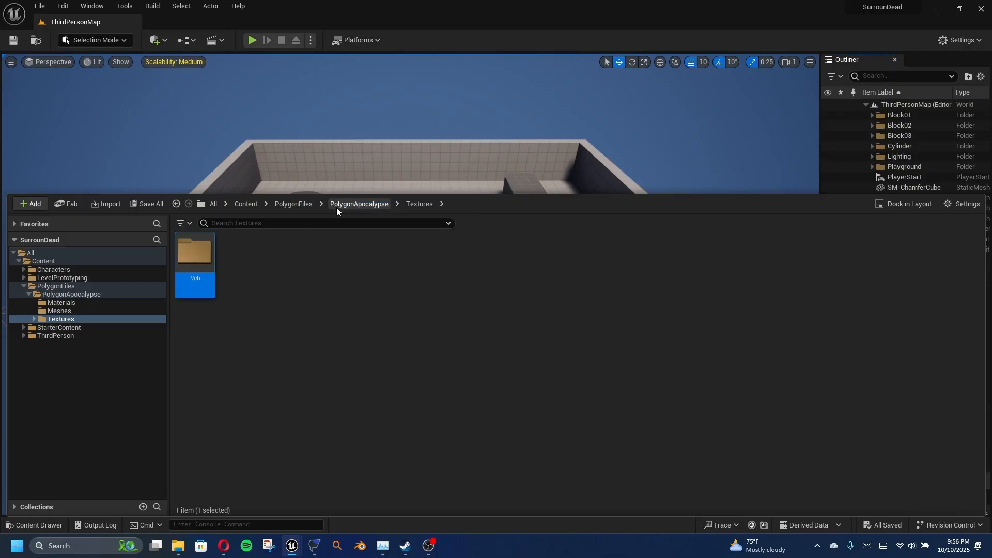
Return to PolygonApocalypse, open the Meshes folder and create a subfolder named Vehicles.
{"action": "left_click", "coordinate": [340, 205]}
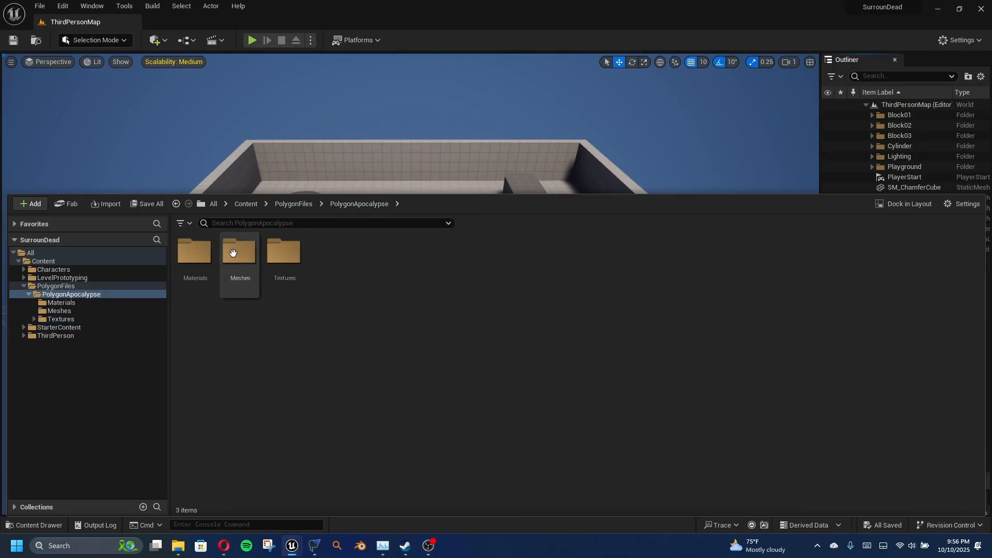
{"action": "double_click", "coordinate": [235, 253]}
{"action": "right_click", "coordinate": [304, 281]}
{"action": "left_click", "coordinate": [353, 209]}
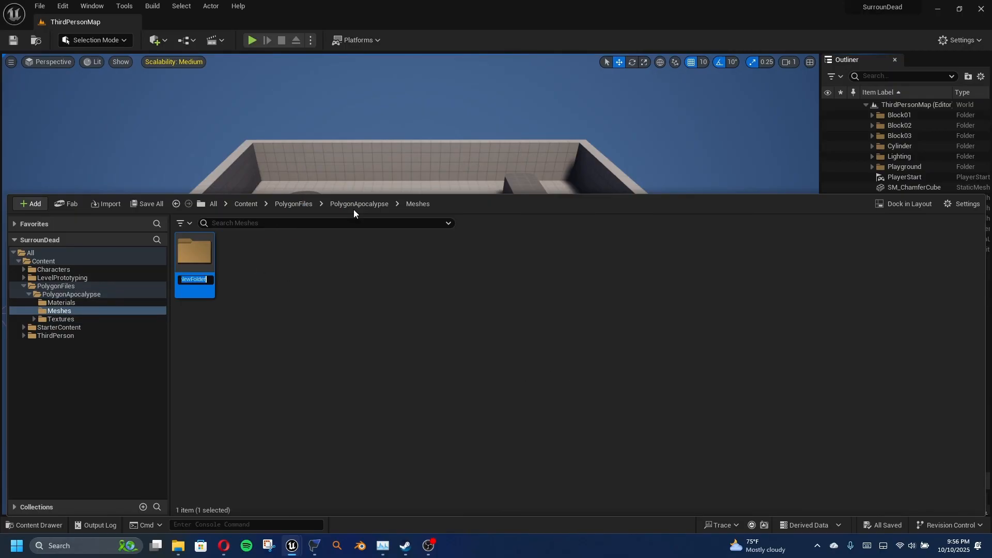
{"action": "type", "text": "Vehicles"}
{"action": "key", "text": "Return"}
Go back to PolygonApocalypse, open the Materials folder and create a subfolder named Vehicles.
{"action": "left_click", "coordinate": [344, 203]}
{"action": "double_click", "coordinate": [204, 254]}
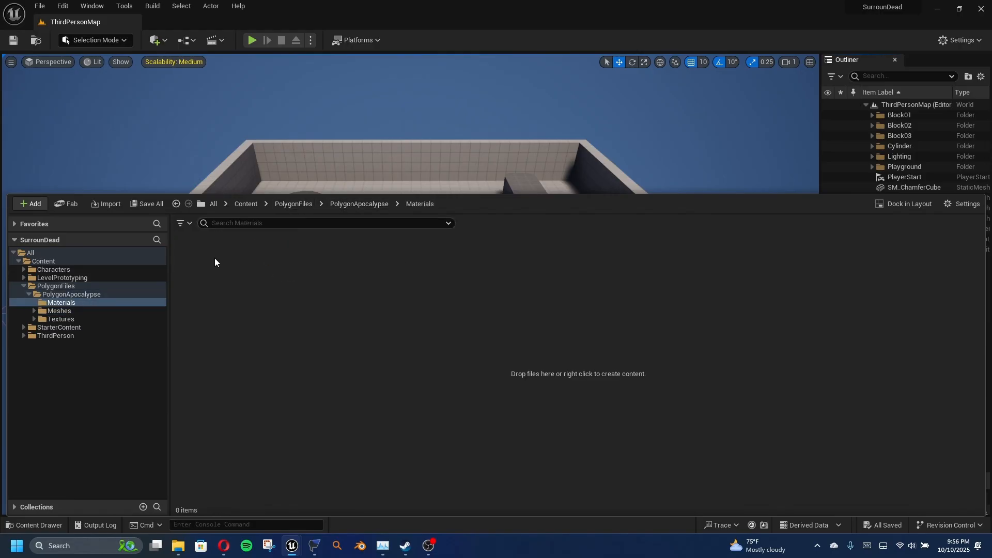
{"action": "right_click", "coordinate": [268, 261]}
{"action": "left_click", "coordinate": [327, 213]}
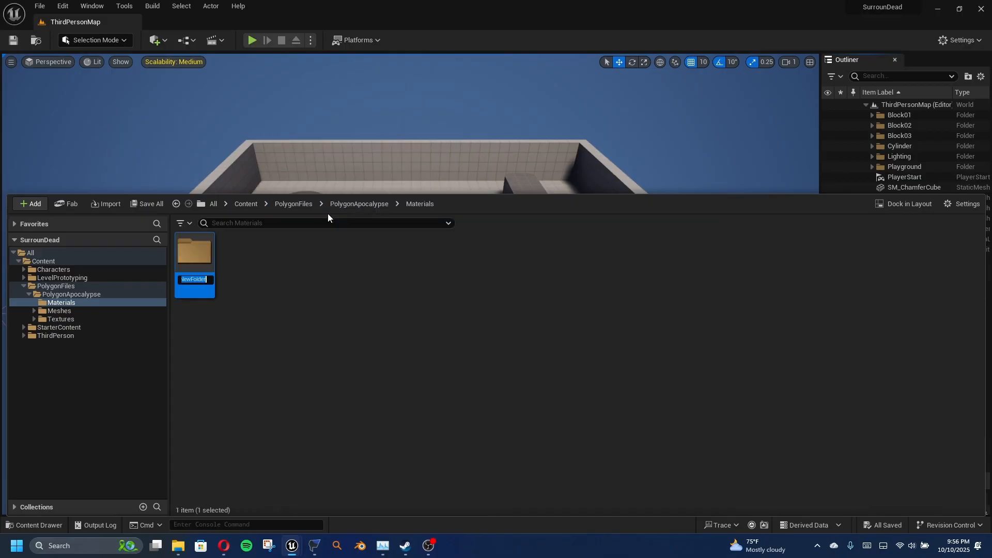
{"action": "type", "text": "Vehicles"}
{"action": "key", "text": "Return"}
Start importing SK_Veh_Ute_01.fbx into PolygonApocalypse from Desktop > SurrounDead Mod Building > Tutorial Files > Tutorial Files.
{"action": "left_click", "coordinate": [347, 201]}
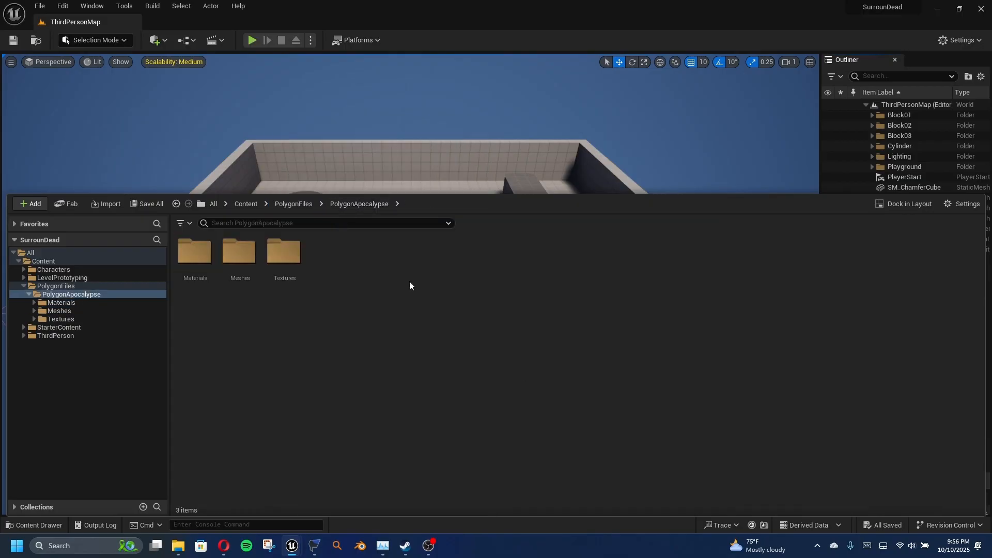
{"action": "right_click", "coordinate": [399, 268]}
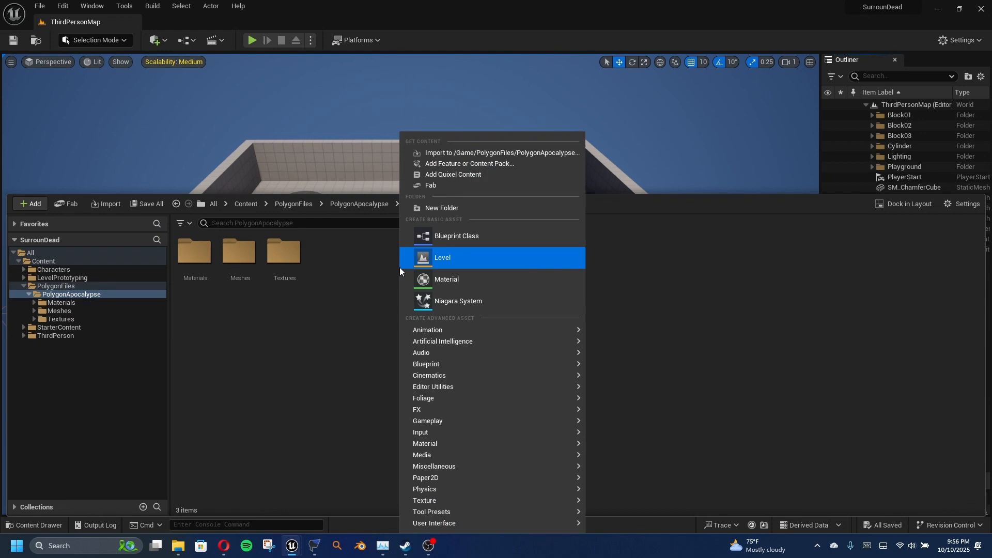
{"action": "left_click", "coordinate": [496, 155]}
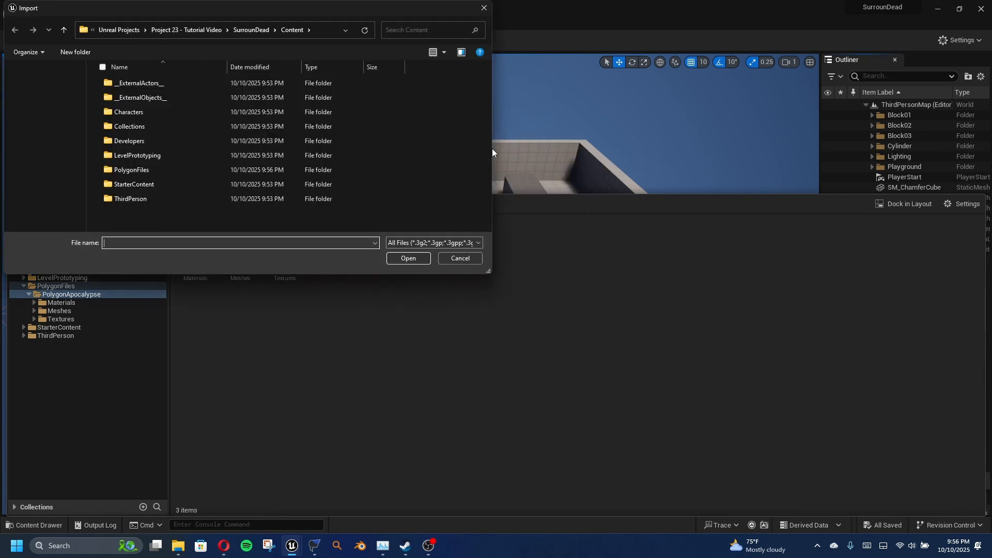
{"action": "left_click_drag", "start_coordinate": [200, 4], "coordinate": [248, 47]}
{"action": "left_click", "coordinate": [95, 198]}
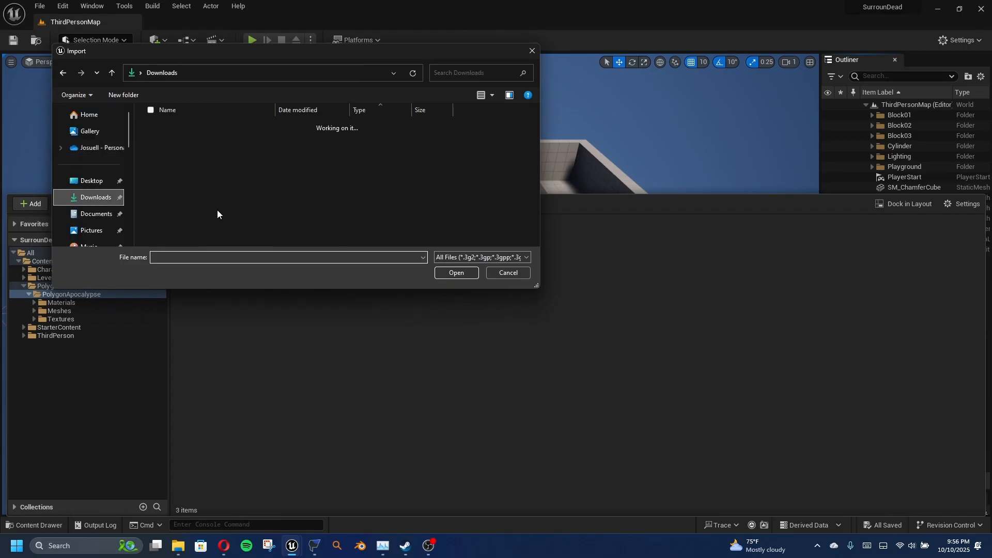
{"action": "left_click", "coordinate": [91, 181]}
{"action": "scroll", "coordinate": [271, 169], "scroll_direction": "down", "scroll_amount": 1}
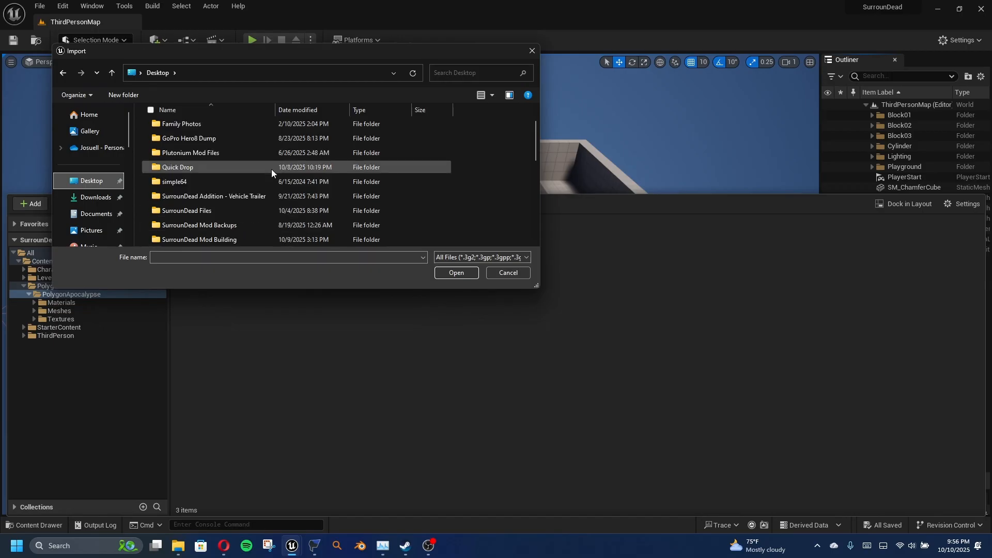
{"action": "scroll", "coordinate": [272, 186], "scroll_direction": "down", "scroll_amount": 1}
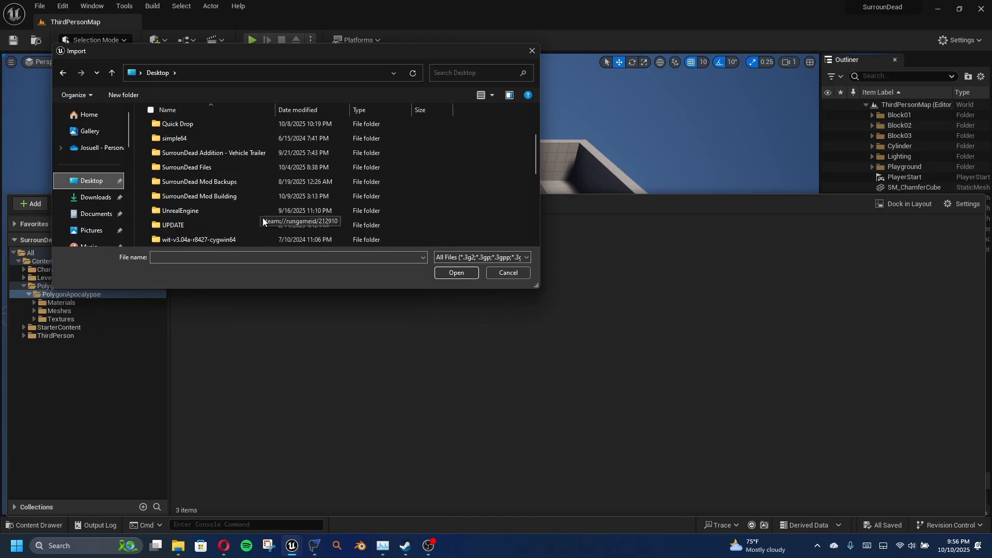
{"action": "double_click", "coordinate": [260, 200]}
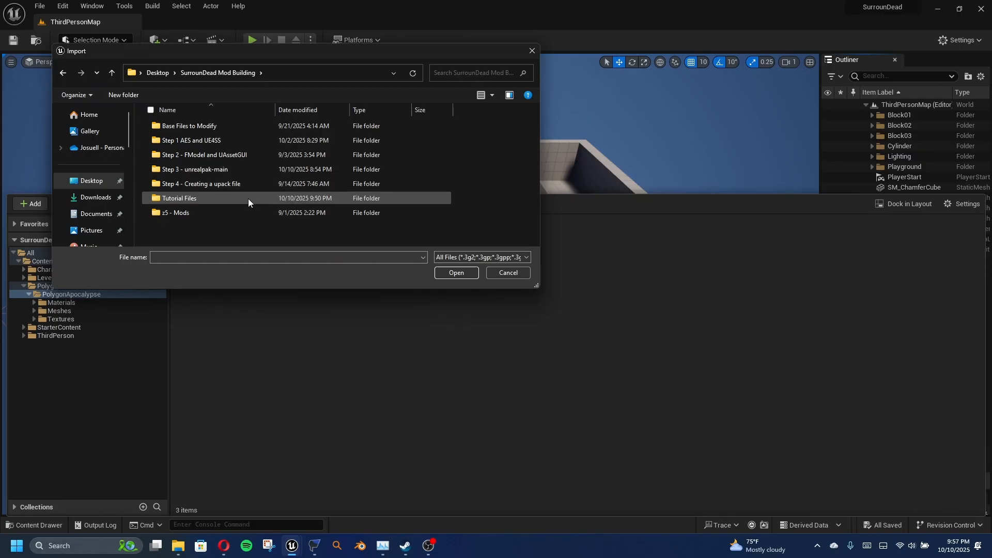
{"action": "double_click", "coordinate": [248, 199]}
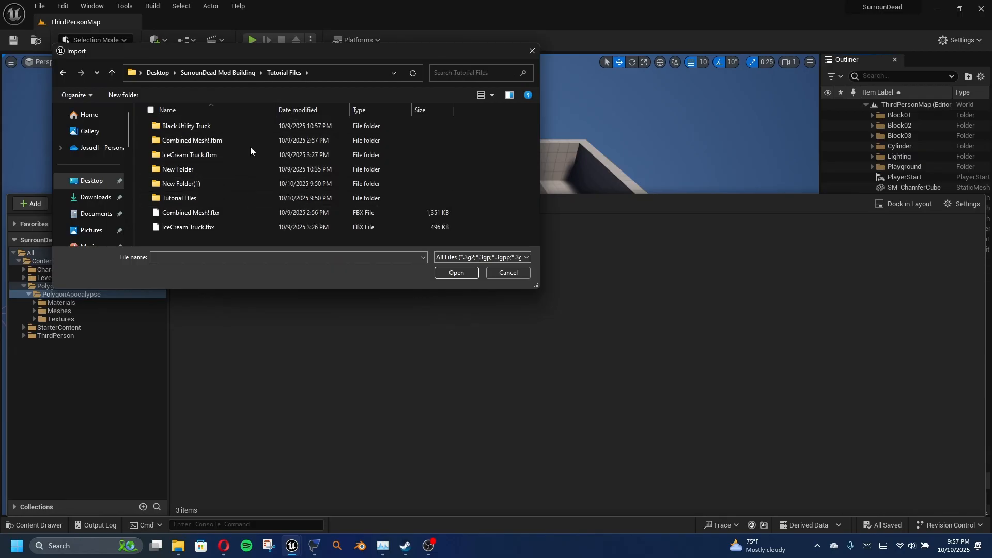
{"action": "double_click", "coordinate": [234, 198]}
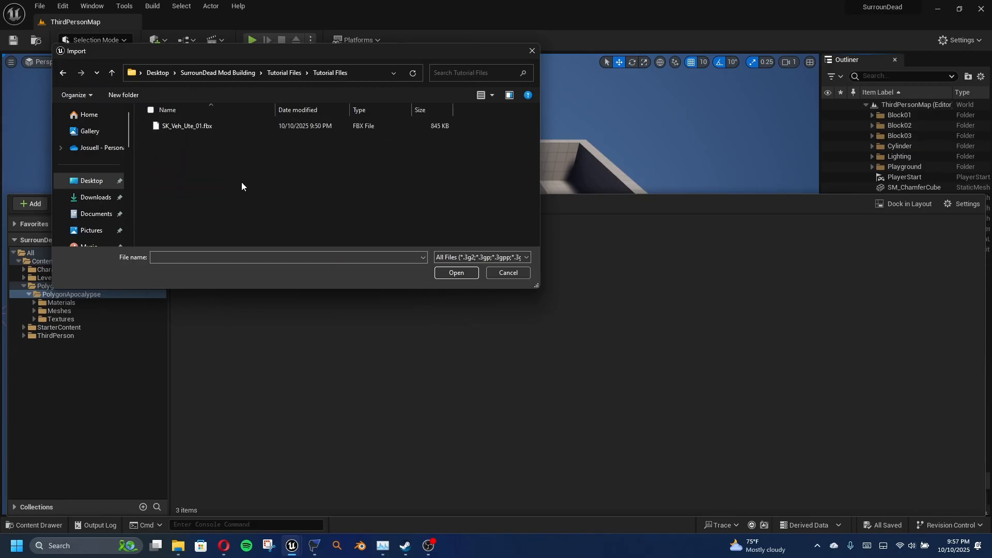
{"action": "left_click", "coordinate": [247, 131]}
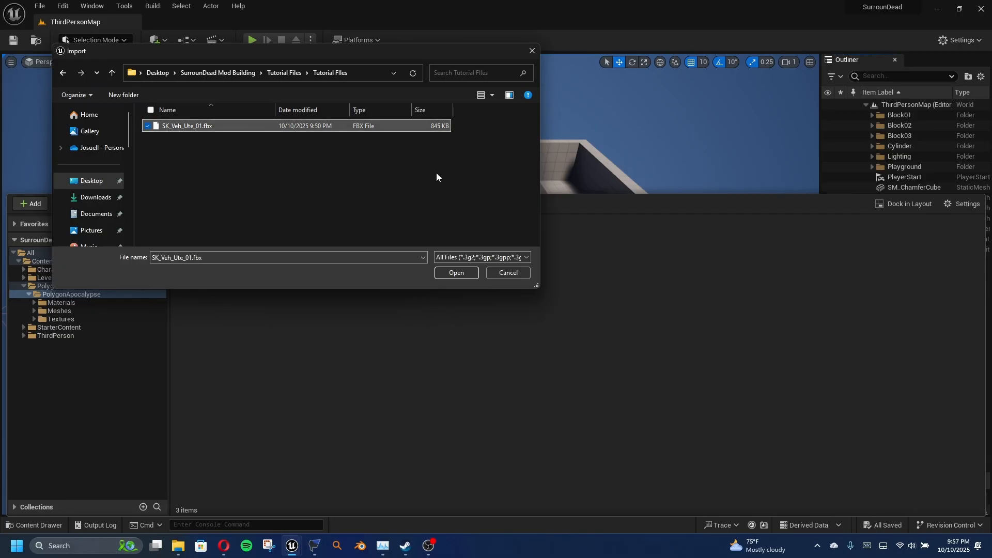
{"action": "left_click", "coordinate": [446, 270]}
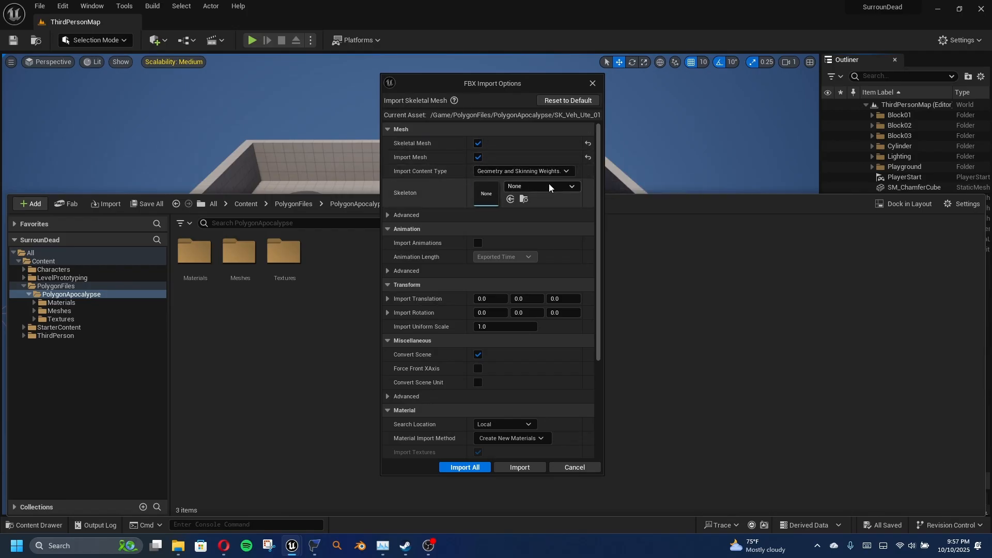
In the advanced mesh import options, set Vertex Color Import Option to Ignore and enable Update Skeleton Reference Pose and Use T0 As Ref Pose.
{"action": "left_click", "coordinate": [392, 216]}
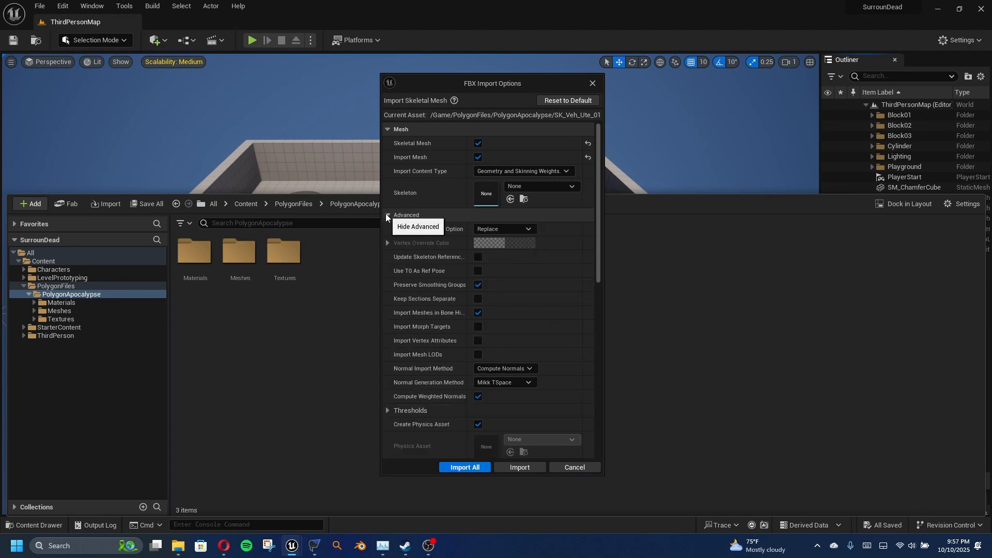
{"action": "left_click", "coordinate": [504, 228]}
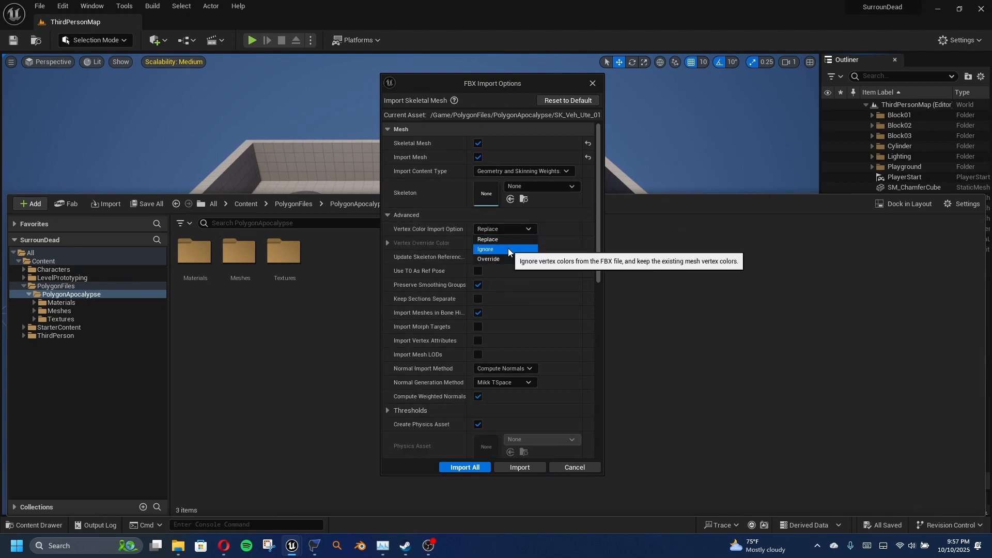
{"action": "left_click", "coordinate": [496, 249]}
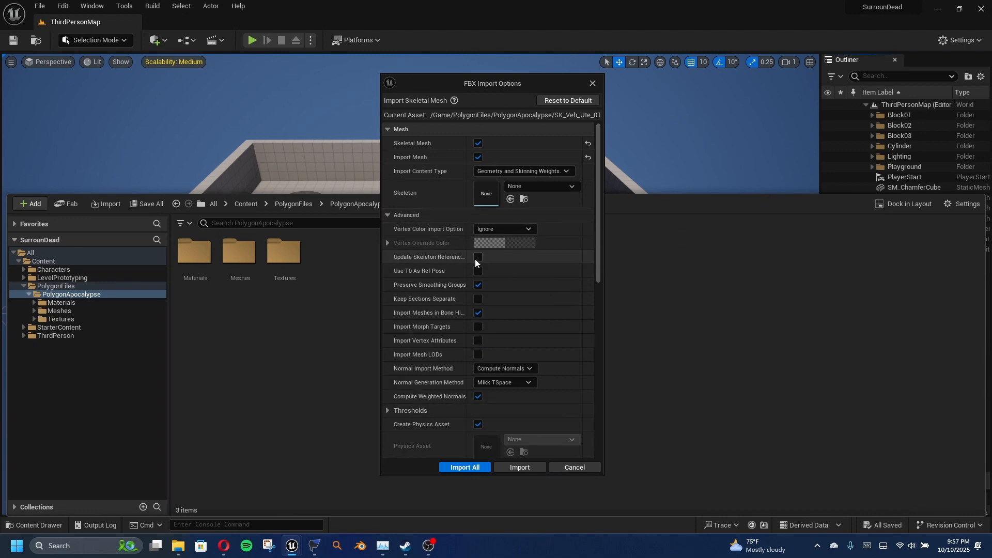
{"action": "left_click", "coordinate": [478, 271]}
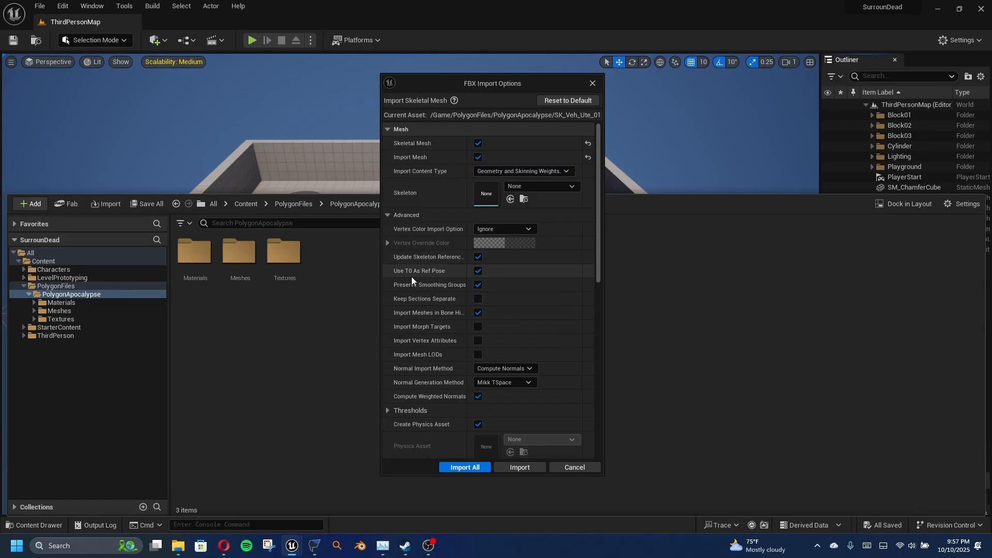
{"action": "left_click", "coordinate": [478, 355]}
{"action": "scroll", "coordinate": [524, 342], "scroll_direction": "down", "scroll_amount": 1}
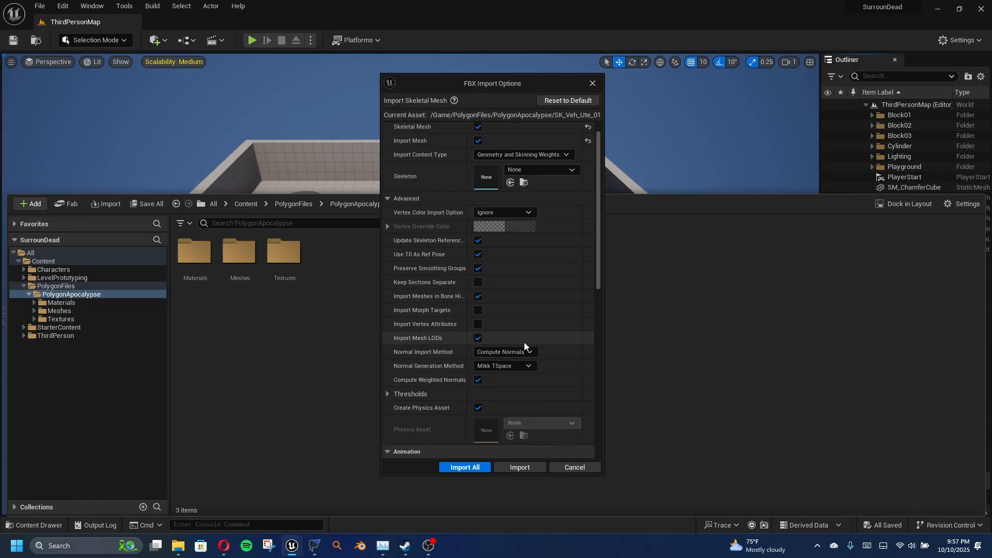
{"action": "left_click", "coordinate": [478, 338]}
Set the Normal Generation Method to Built In in the FBX mesh import options.
{"action": "scroll", "coordinate": [534, 327], "scroll_direction": "down", "scroll_amount": 2}
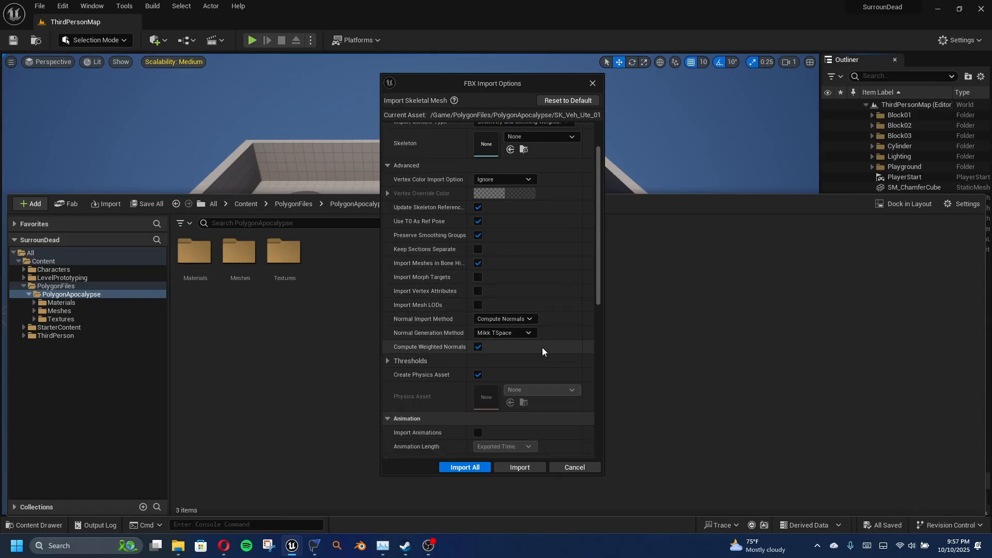
{"action": "left_click", "coordinate": [509, 319]}
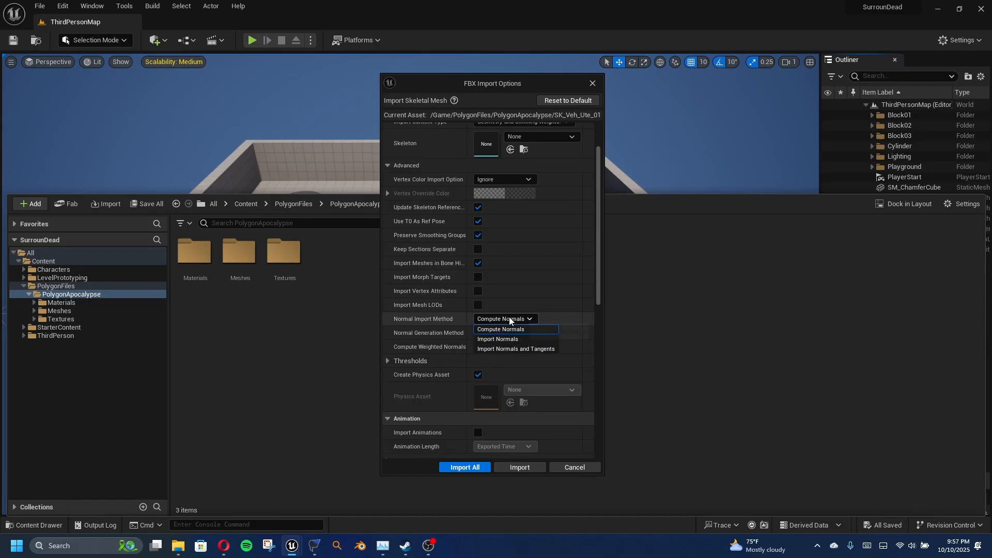
{"action": "left_click", "coordinate": [519, 332]}
{"action": "left_click", "coordinate": [511, 343]}
Set the material Search Location to All Assets and import everything from the SK_Veh_Ute_01 FBX file.
{"action": "scroll", "coordinate": [547, 320], "scroll_direction": "down", "scroll_amount": 2}
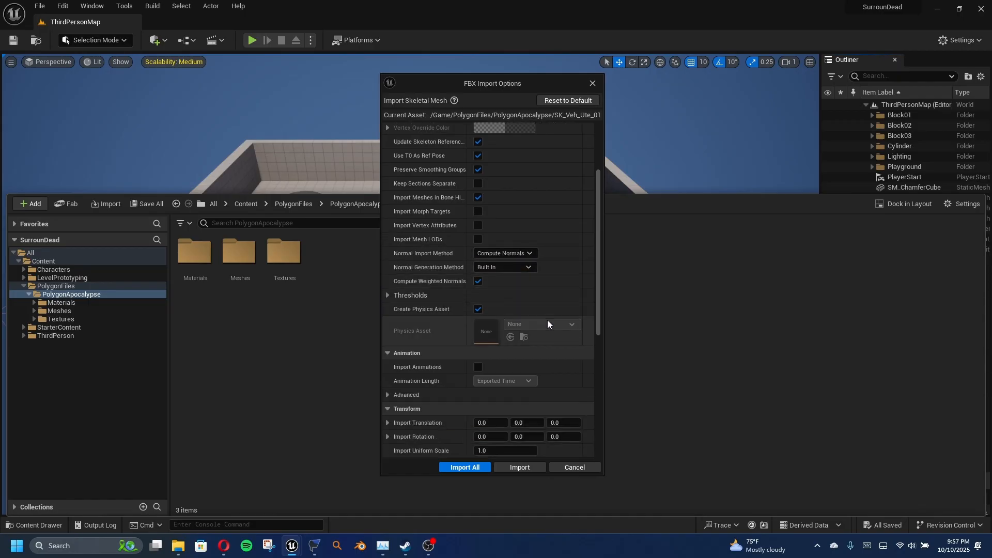
{"action": "scroll", "coordinate": [563, 309], "scroll_direction": "down", "scroll_amount": 4}
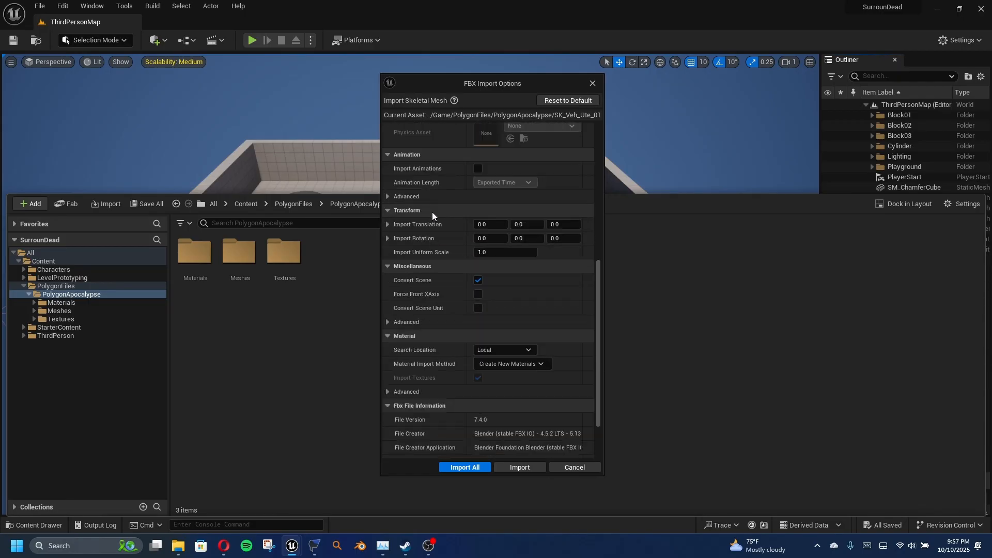
{"action": "scroll", "coordinate": [554, 232], "scroll_direction": "down", "scroll_amount": 1}
{"action": "left_click", "coordinate": [528, 284]}
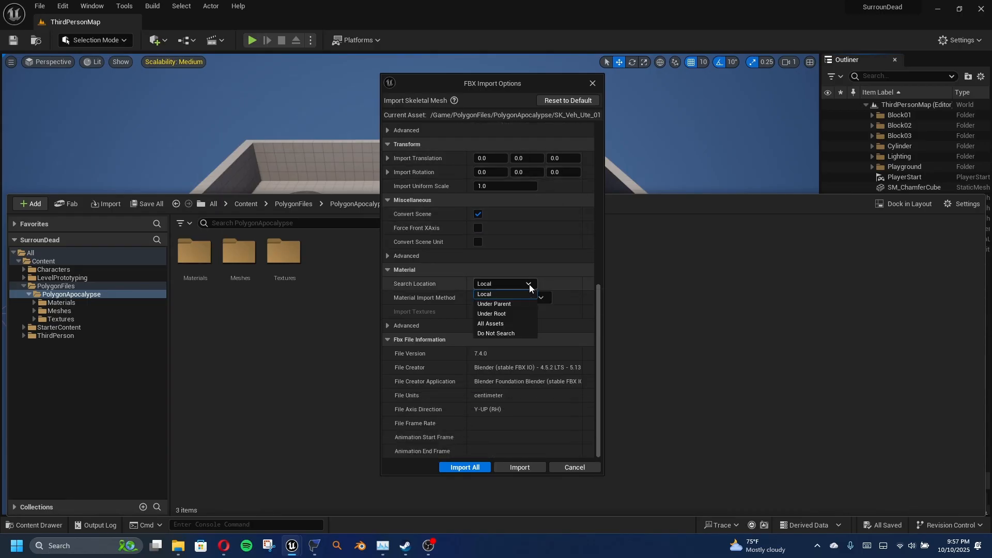
{"action": "left_click", "coordinate": [503, 324]}
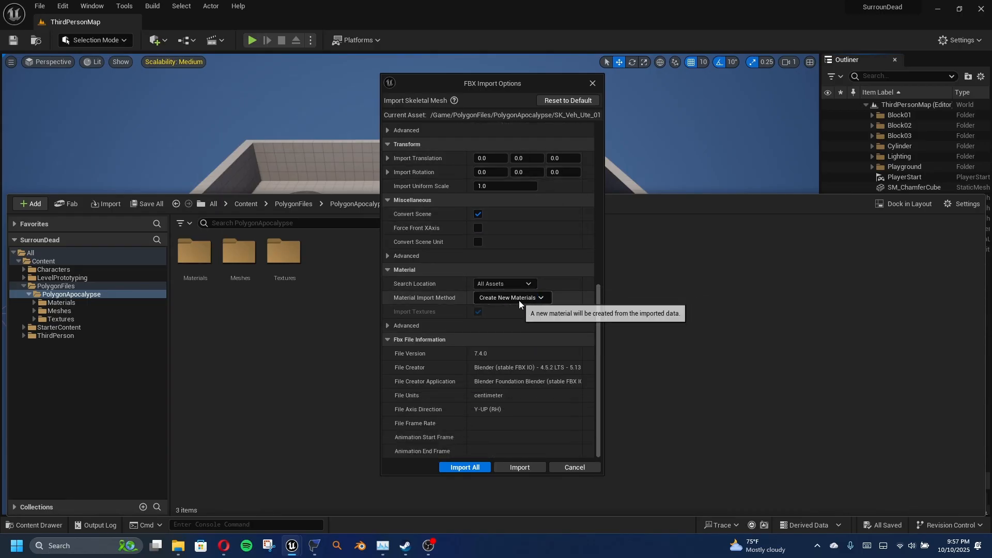
{"action": "scroll", "coordinate": [501, 420], "scroll_direction": "up", "scroll_amount": 8}
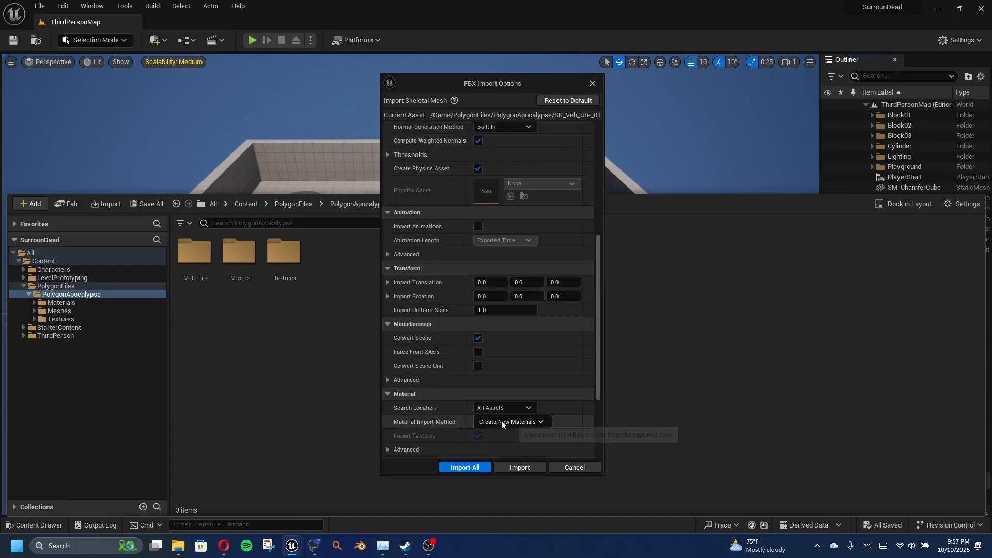
{"action": "scroll", "coordinate": [502, 419], "scroll_direction": "up", "scroll_amount": 1}
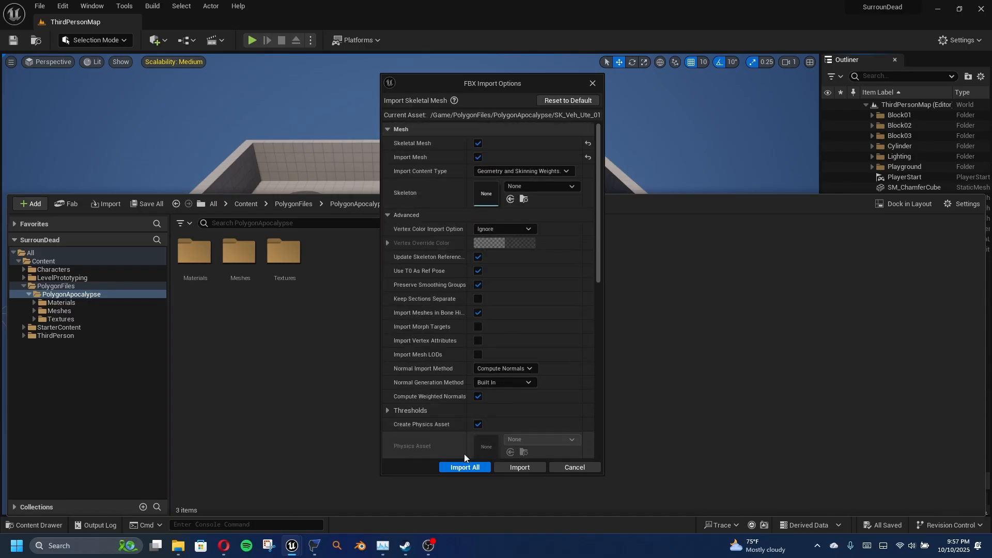
{"action": "left_click", "coordinate": [463, 468]}
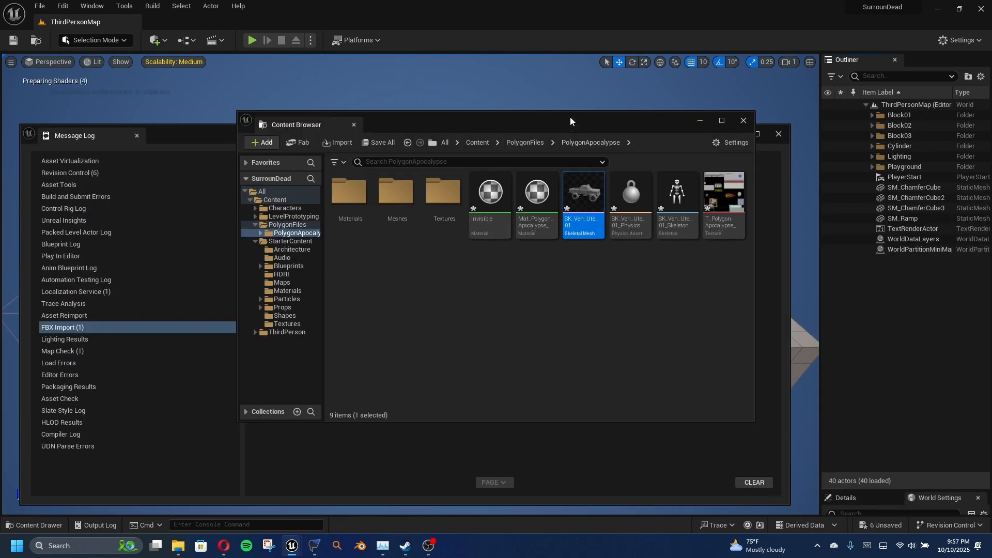
Close the FBX import message log and the floating Content Browser window.
{"action": "left_click_drag", "start_coordinate": [569, 117], "coordinate": [564, 263]}
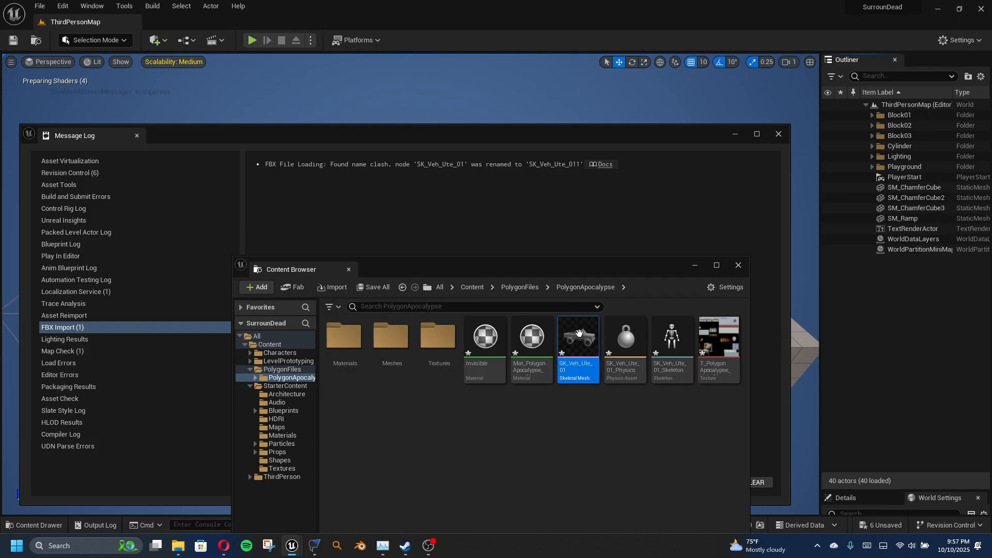
{"action": "left_click_drag", "start_coordinate": [612, 271], "coordinate": [627, 220]}
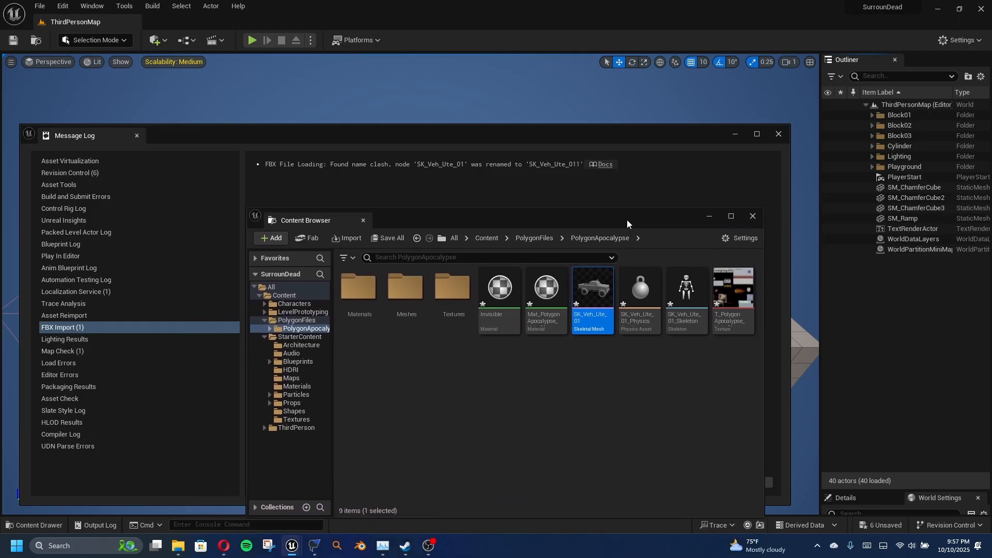
{"action": "left_click", "coordinate": [779, 136]}
{"action": "left_click", "coordinate": [779, 135]}
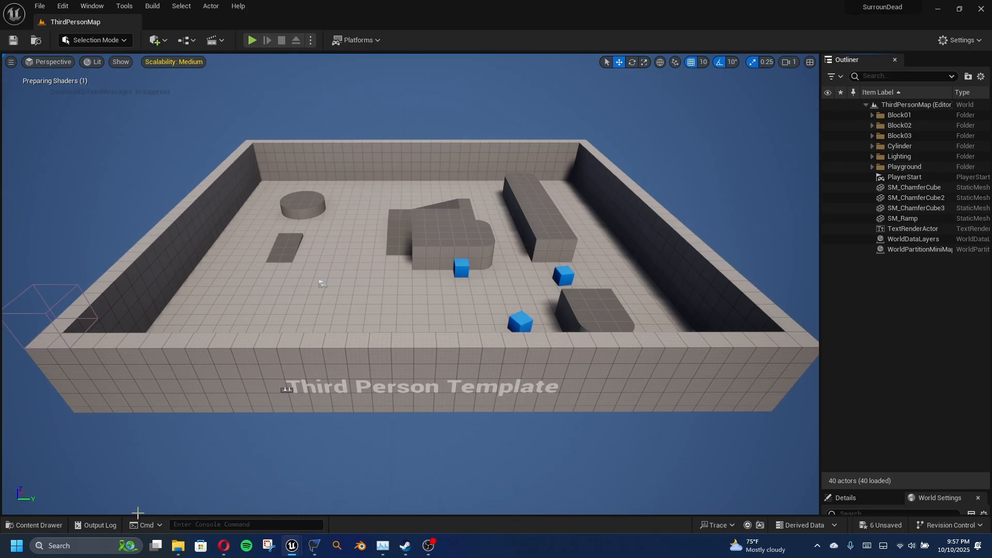
Reopen the Content Drawer, reduce its height and place the SK_Veh_Ute_01 skeletal mesh in the level.
{"action": "left_click", "coordinate": [34, 528]}
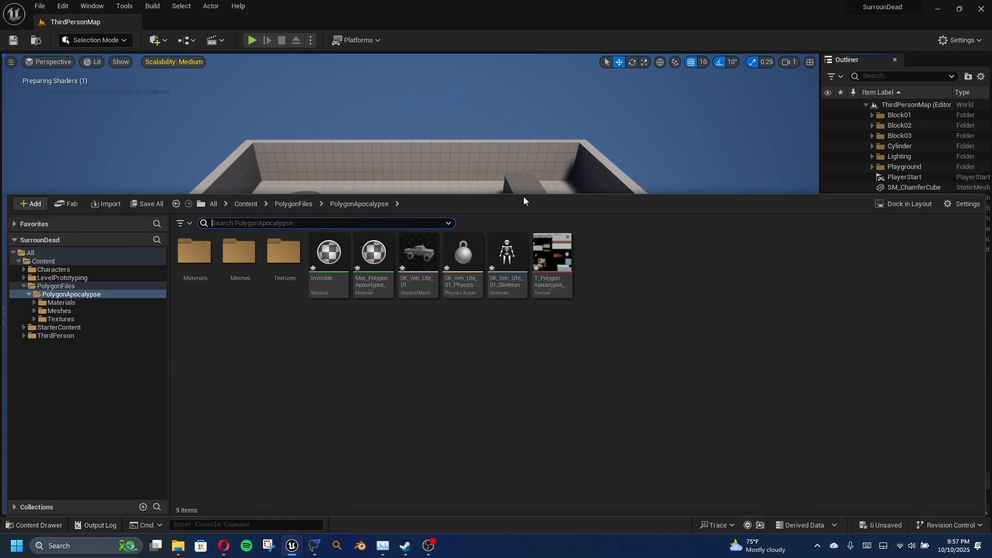
{"action": "left_click_drag", "start_coordinate": [523, 195], "coordinate": [519, 366]}
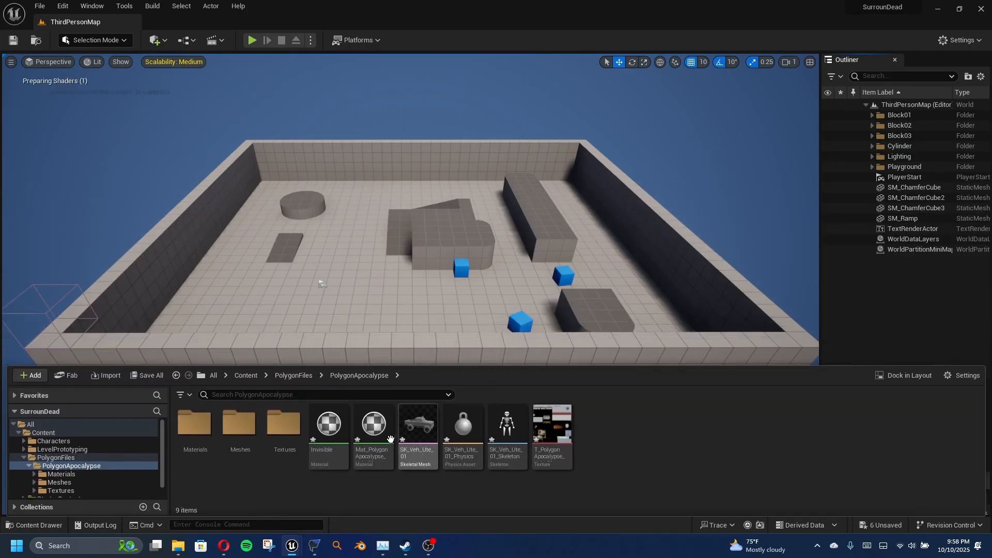
{"action": "left_click_drag", "start_coordinate": [408, 431], "coordinate": [361, 283]}
Examine the placed truck up close from several sides in the level.
{"action": "key", "text": "w"}
{"action": "right_click_drag", "start_coordinate": [422, 318], "coordinate": [21, 336]}
{"action": "key", "text": "w"}
{"action": "key", "text": "d"}
{"action": "key", "text": "d"}
{"action": "key", "text": "s"}
{"action": "key", "text": "d"}
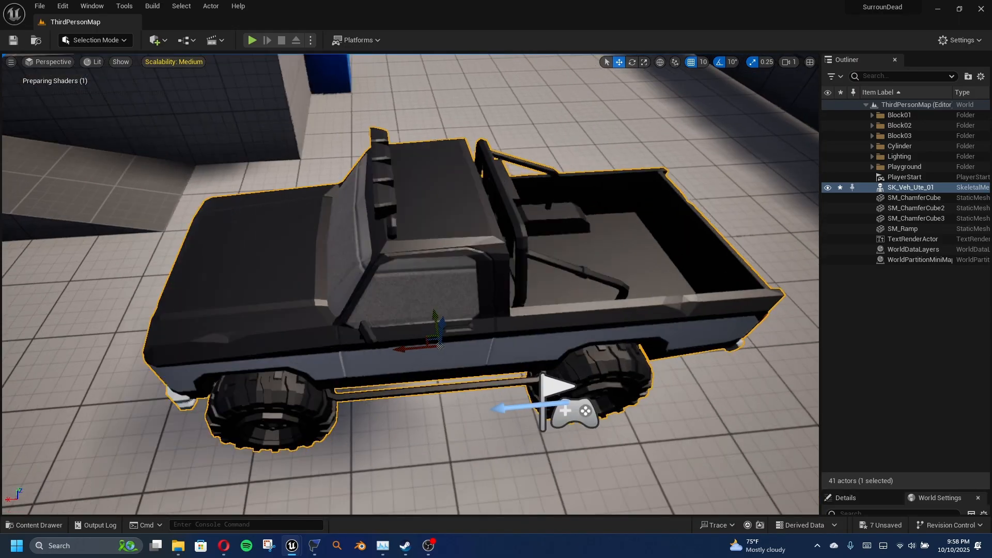
{"action": "key", "text": "a"}
{"action": "right_click_drag", "start_coordinate": [411, 284], "coordinate": [610, 279]}
{"action": "key", "text": "s"}
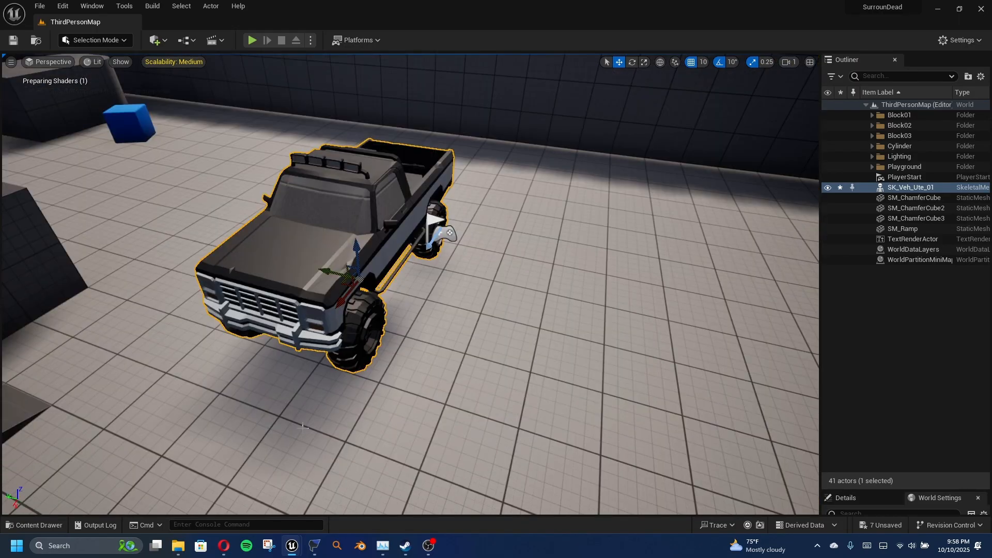
Open the imported Invisible material, examine its node graph and minimize the material editor.
{"action": "key", "text": "ctrl+space"}
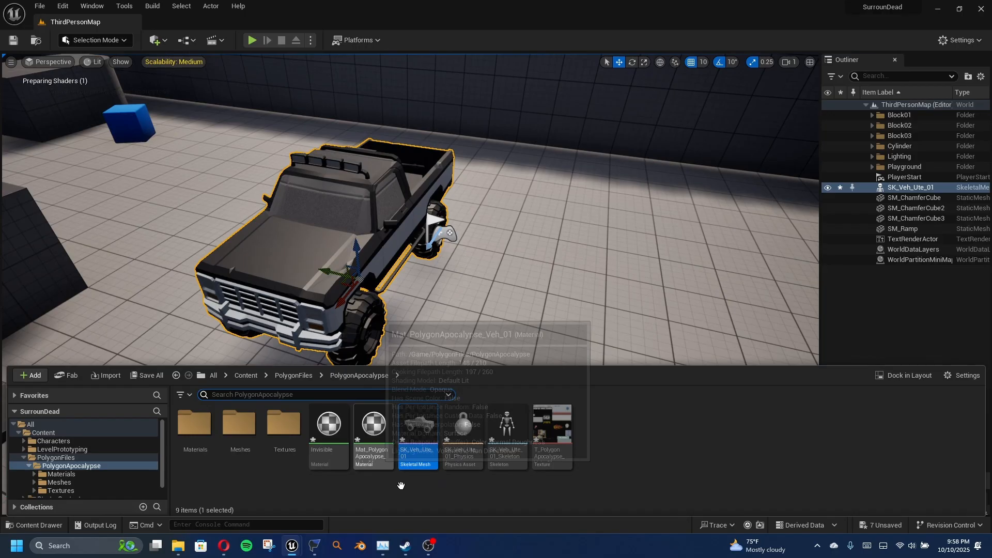
{"action": "left_click", "coordinate": [463, 426]}
{"action": "double_click", "coordinate": [337, 430]}
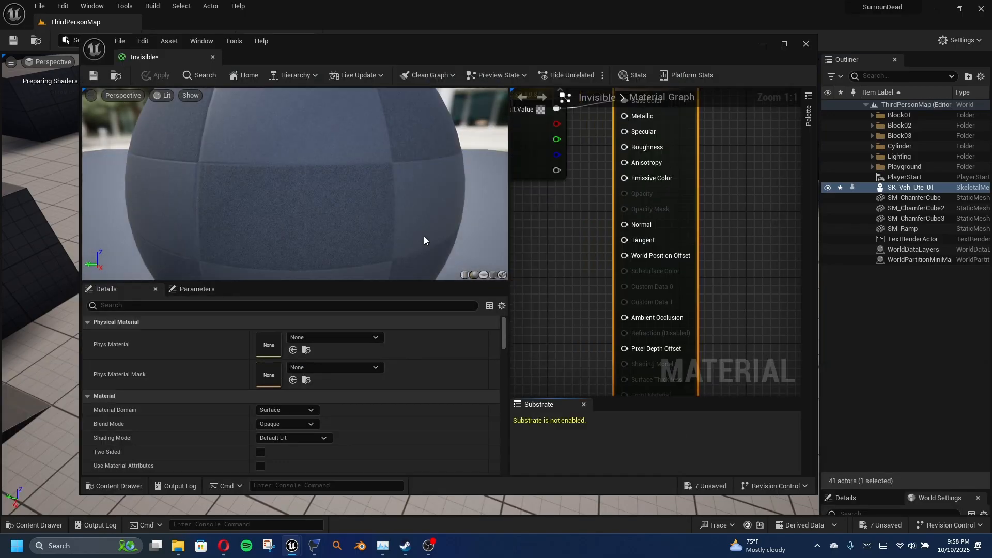
{"action": "scroll", "coordinate": [538, 240], "scroll_direction": "down", "scroll_amount": 1}
{"action": "right_click_drag", "start_coordinate": [538, 240], "coordinate": [593, 324]}
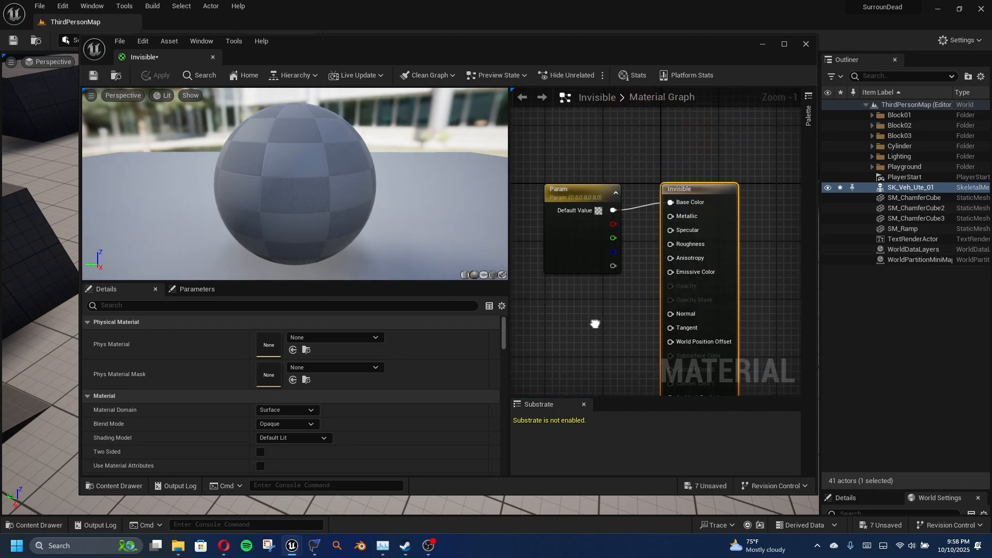
{"action": "scroll", "coordinate": [587, 336], "scroll_direction": "down", "scroll_amount": 1}
{"action": "left_click", "coordinate": [592, 341]}
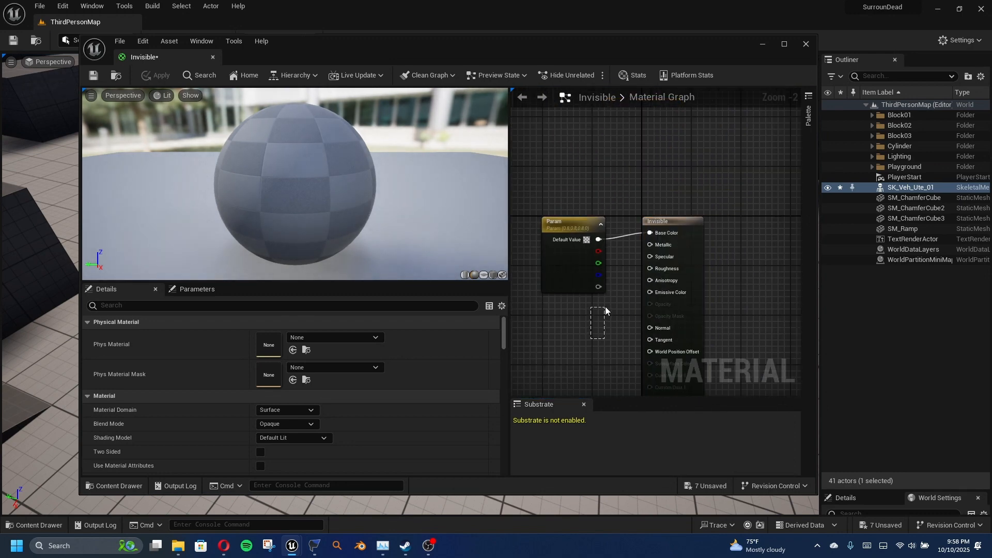
{"action": "right_click_drag", "start_coordinate": [590, 328], "coordinate": [557, 303]}
{"action": "left_click", "coordinate": [764, 45]}
{"action": "key", "text": "s"}
{"action": "key", "text": "d"}
{"action": "key", "text": "w"}
{"action": "key", "text": "a"}
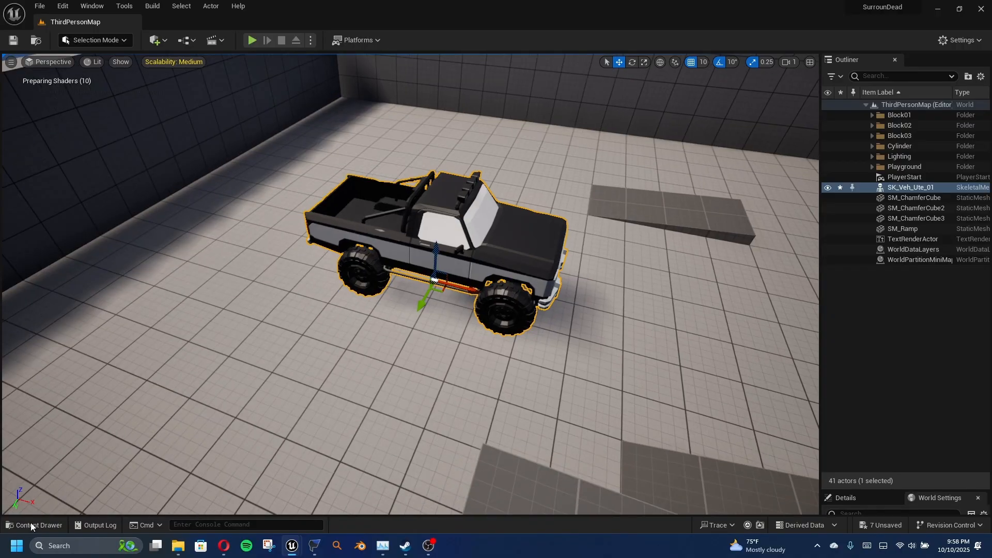
Expand the Materials, Meshes and Textures folders under PolygonApocalypse in the folder tree and return to the PolygonApocalypse folder.
{"action": "left_click", "coordinate": [32, 525]}
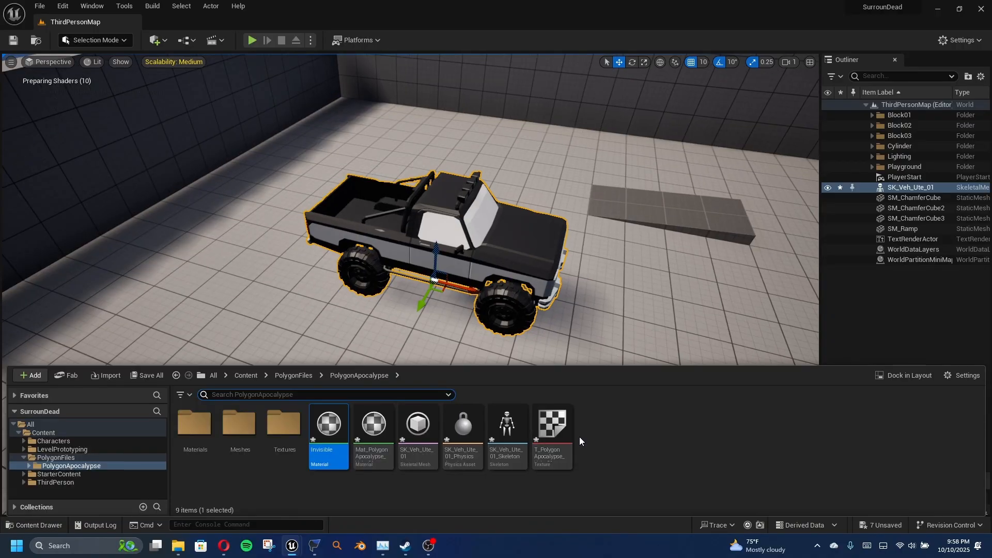
{"action": "left_click", "coordinate": [29, 465]}
{"action": "scroll", "coordinate": [30, 474], "scroll_direction": "down", "scroll_amount": 1}
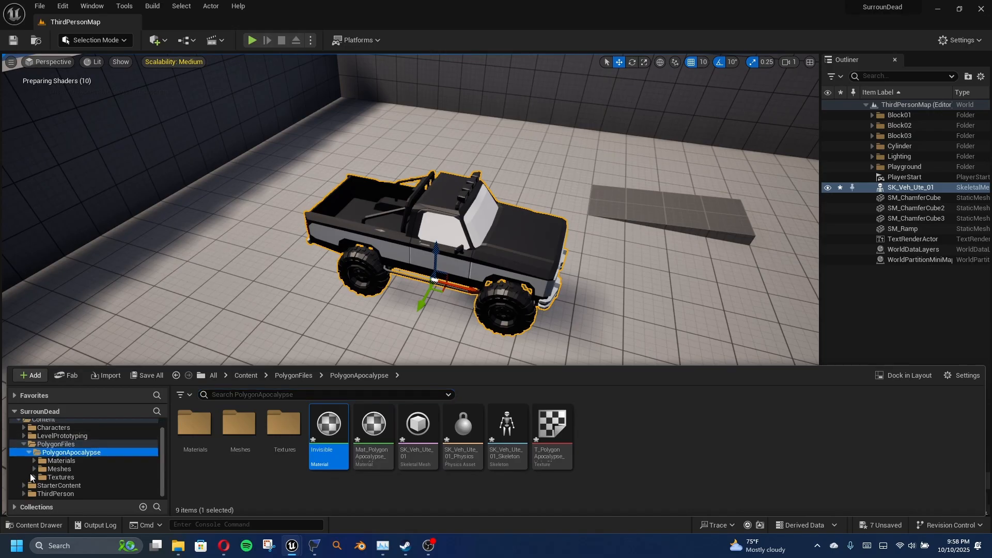
{"action": "left_click", "coordinate": [35, 476]}
{"action": "left_click", "coordinate": [33, 461]}
{"action": "left_click", "coordinate": [34, 469]}
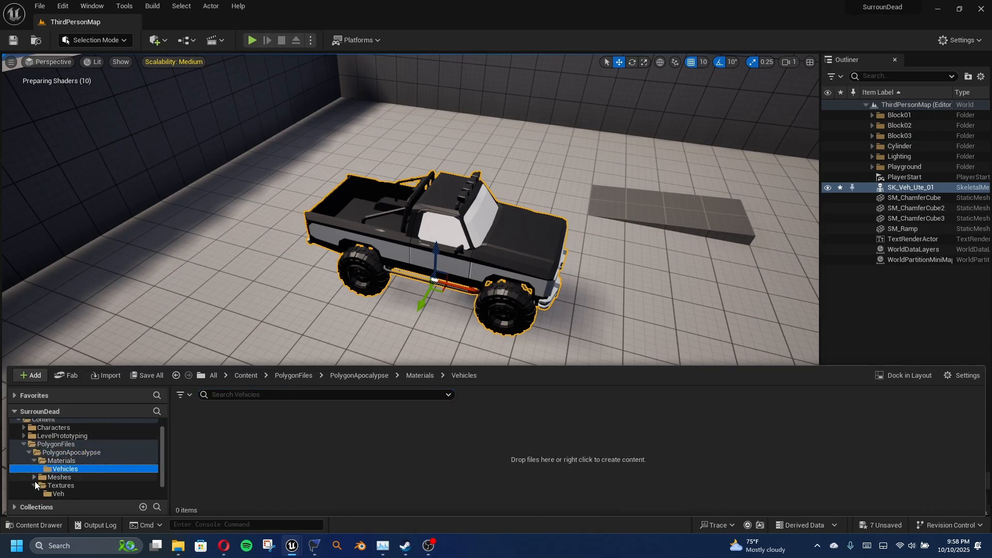
{"action": "left_click", "coordinate": [34, 477]}
{"action": "scroll", "coordinate": [34, 478], "scroll_direction": "down", "scroll_amount": 3}
{"action": "left_click", "coordinate": [57, 427]}
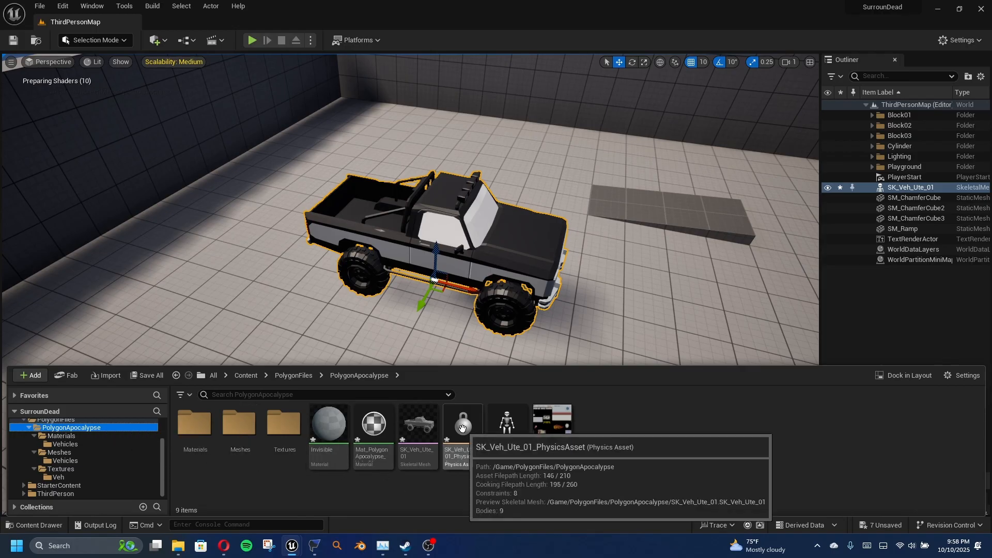
Open SK_Veh_Ute_01_PhysicsAsset and delete all of its bodies, including the wheels, steering wheel, rear flap, lights, glass and main body.
{"action": "double_click", "coordinate": [462, 431]}
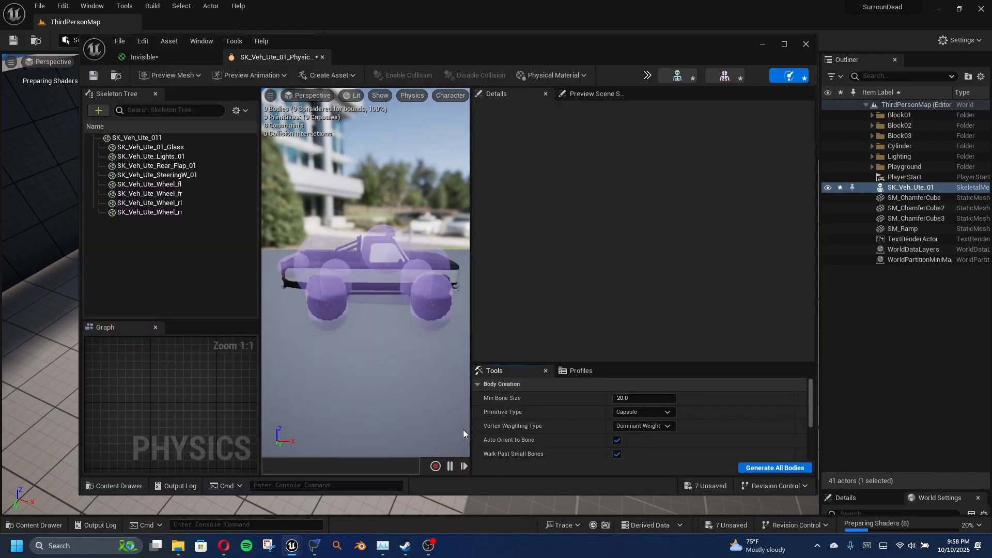
{"action": "left_click", "coordinate": [191, 212]}
{"action": "left_click", "coordinate": [191, 203], "text": "ctrl"}
{"action": "left_click", "coordinate": [191, 194], "text": "ctrl"}
{"action": "left_click", "coordinate": [193, 184], "text": "ctrl"}
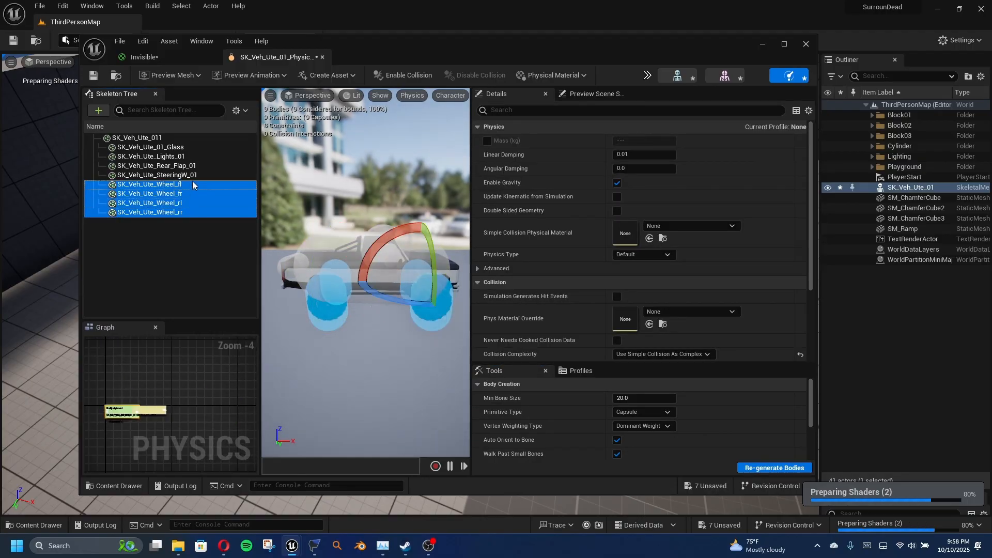
{"action": "left_click", "coordinate": [192, 174], "text": "ctrl"}
{"action": "left_click", "coordinate": [193, 165], "text": "ctrl"}
{"action": "left_click", "coordinate": [194, 156], "text": "ctrl"}
{"action": "left_click", "coordinate": [198, 148], "text": "ctrl"}
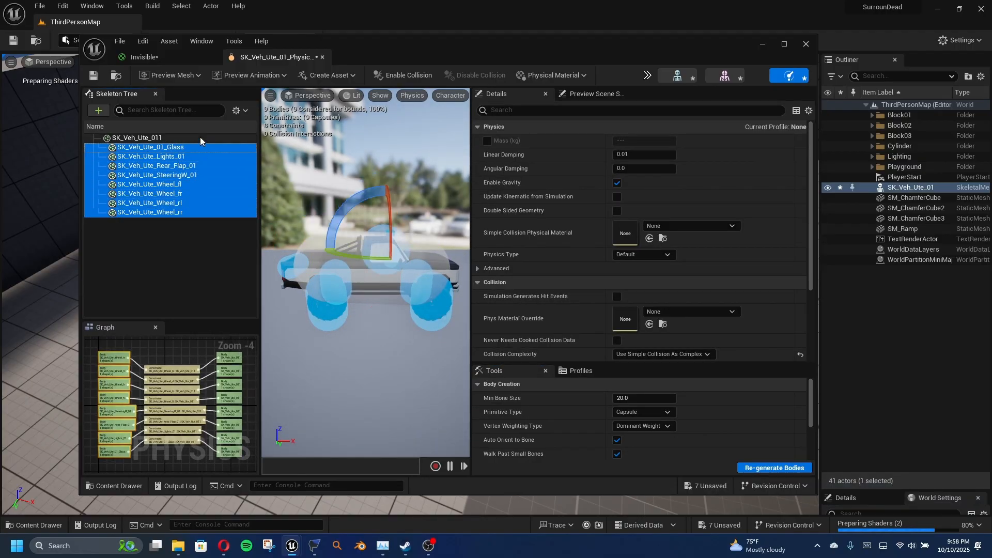
{"action": "left_click", "coordinate": [200, 138], "text": "ctrl"}
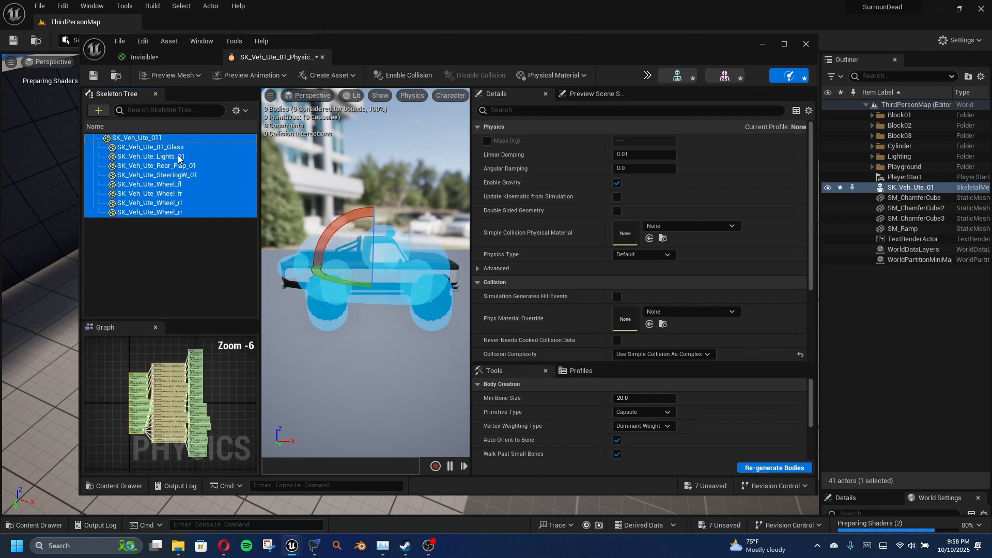
{"action": "key", "text": "Delete"}
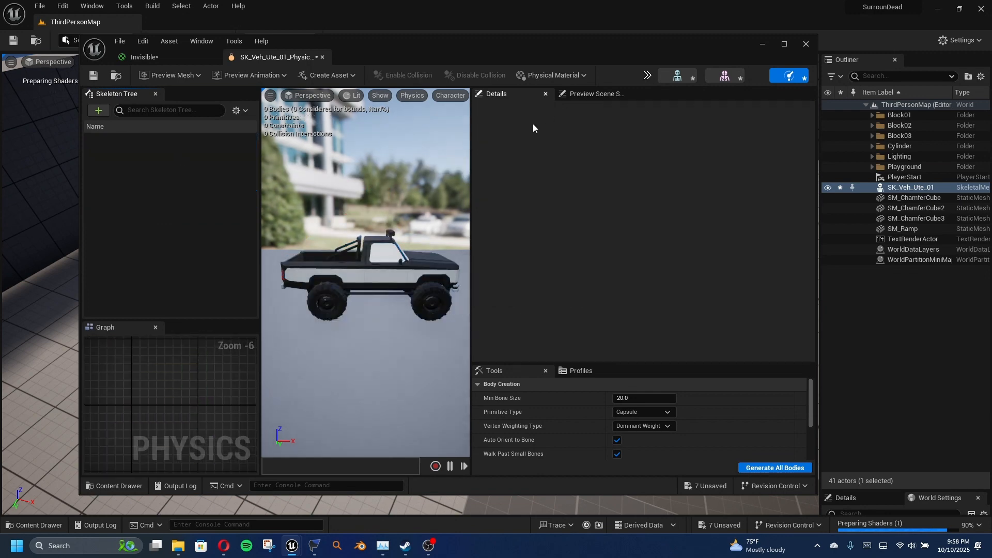
Widen the physics asset viewport and set the skeleton tree to show all bones.
{"action": "right_click_drag", "start_coordinate": [439, 272], "coordinate": [441, 224]}
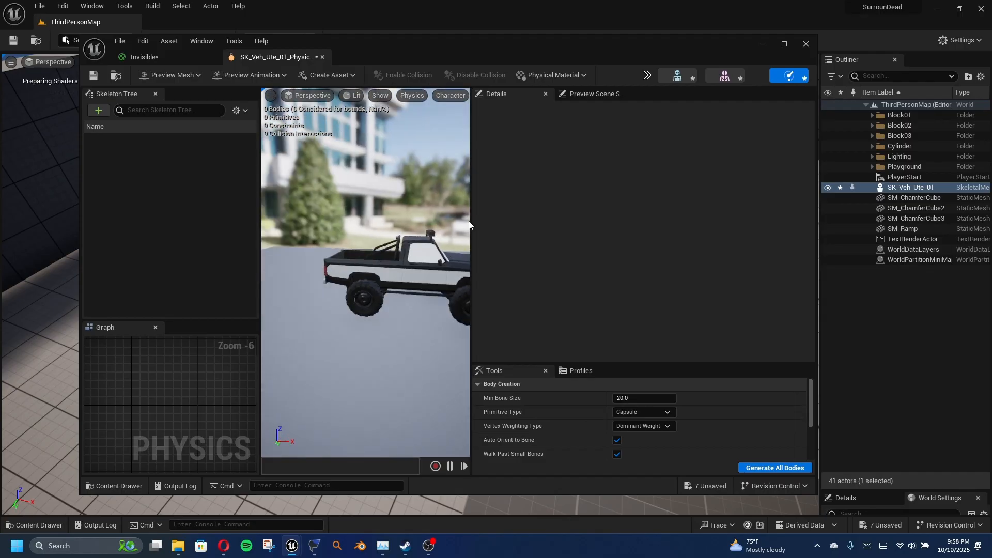
{"action": "left_click_drag", "start_coordinate": [470, 221], "coordinate": [700, 246]}
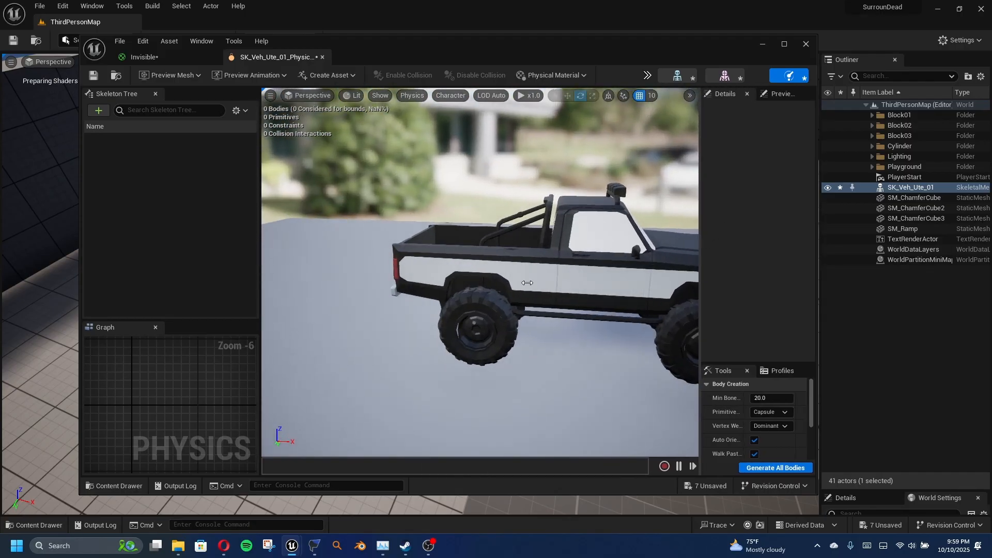
{"action": "right_click_drag", "start_coordinate": [533, 309], "coordinate": [589, 308]}
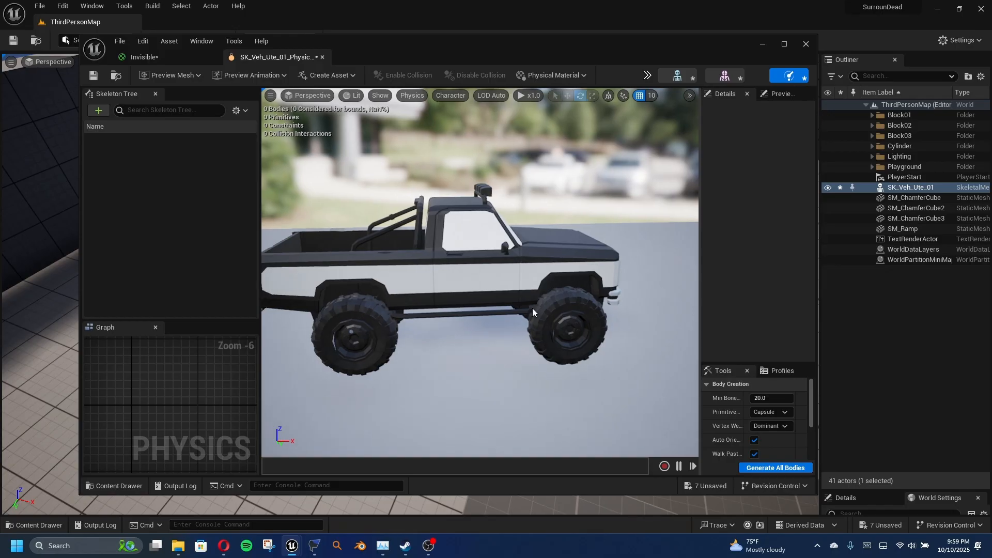
{"action": "left_click", "coordinate": [247, 111]}
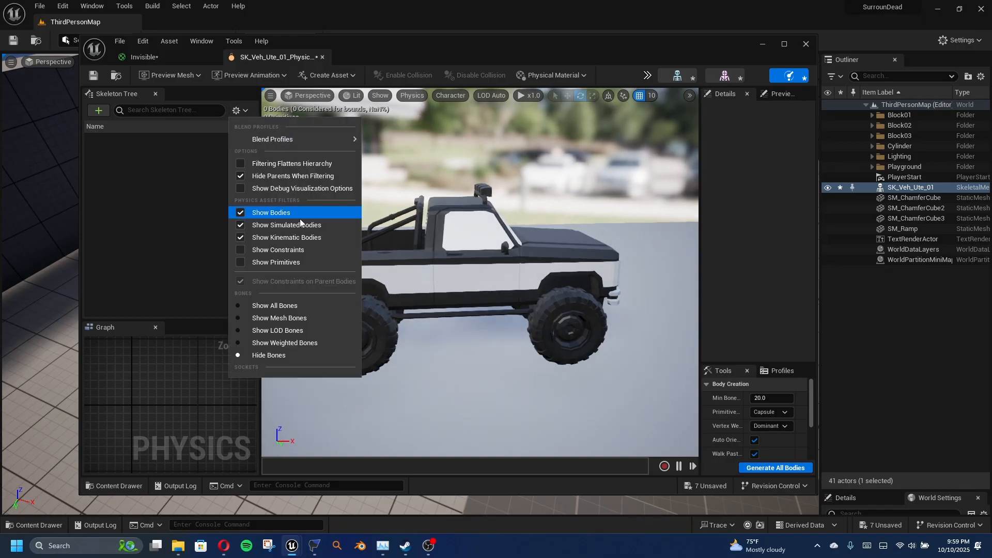
{"action": "left_click", "coordinate": [305, 308]}
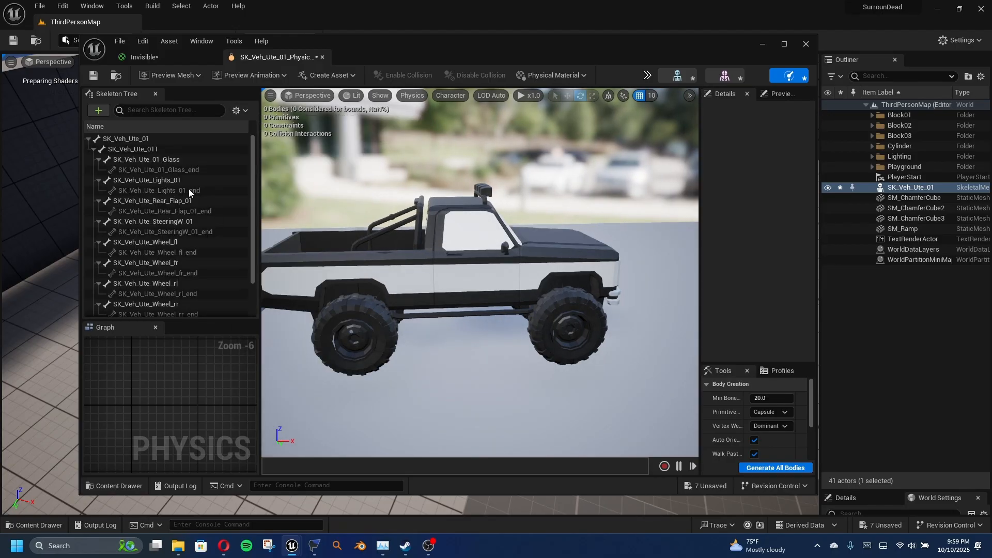
Add a box collision shape to the root bone SK_Veh_Ute_01 and select the new body.
{"action": "left_click", "coordinate": [160, 137]}
{"action": "left_click", "coordinate": [161, 150]}
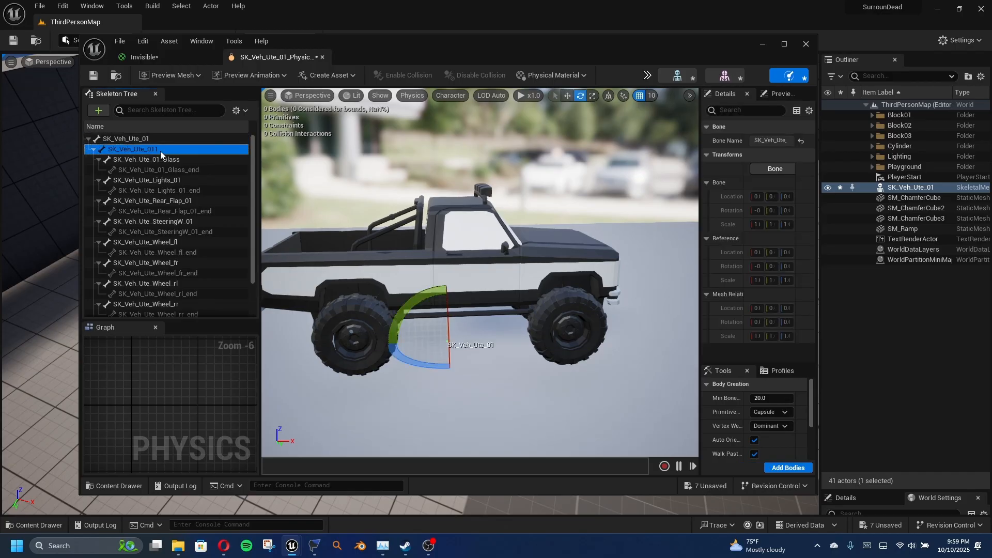
{"action": "left_click", "coordinate": [160, 142]}
{"action": "right_click", "coordinate": [160, 141]}
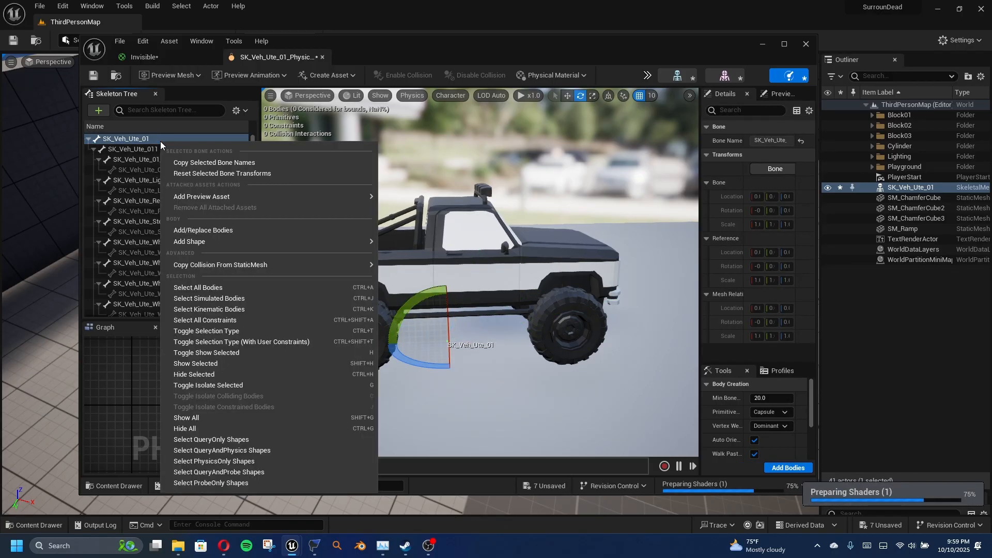
{"action": "mouse_move", "coordinate": [280, 246]}
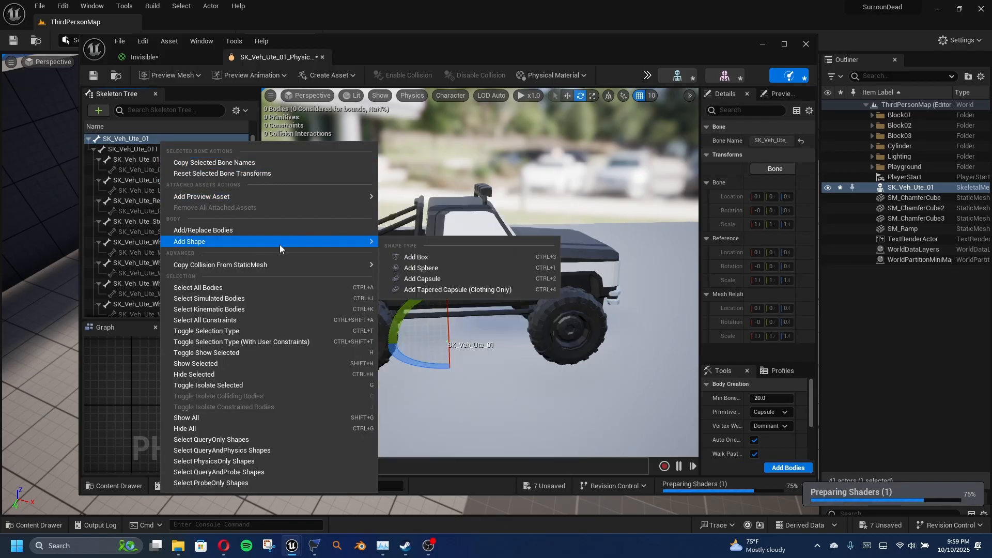
{"action": "left_click", "coordinate": [424, 256]}
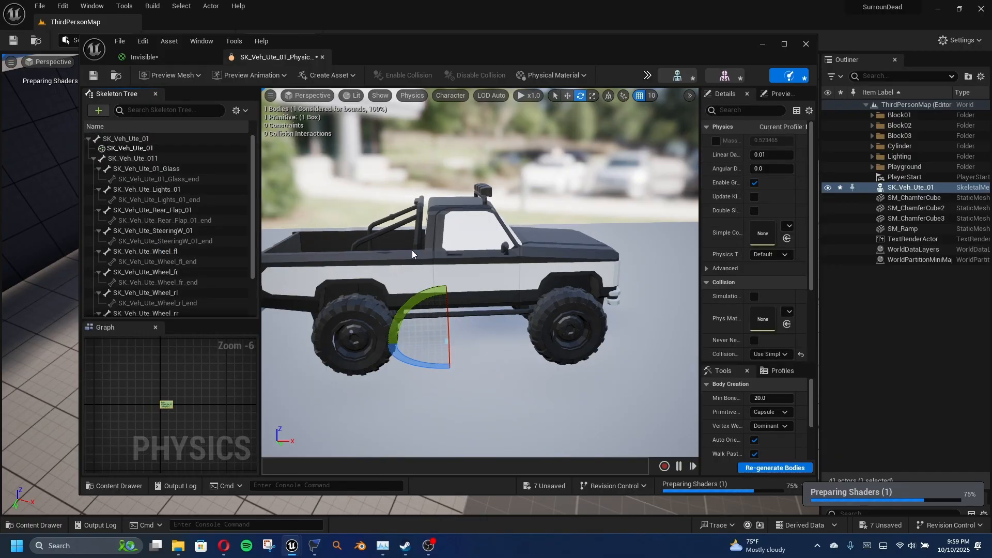
{"action": "left_click", "coordinate": [166, 150]}
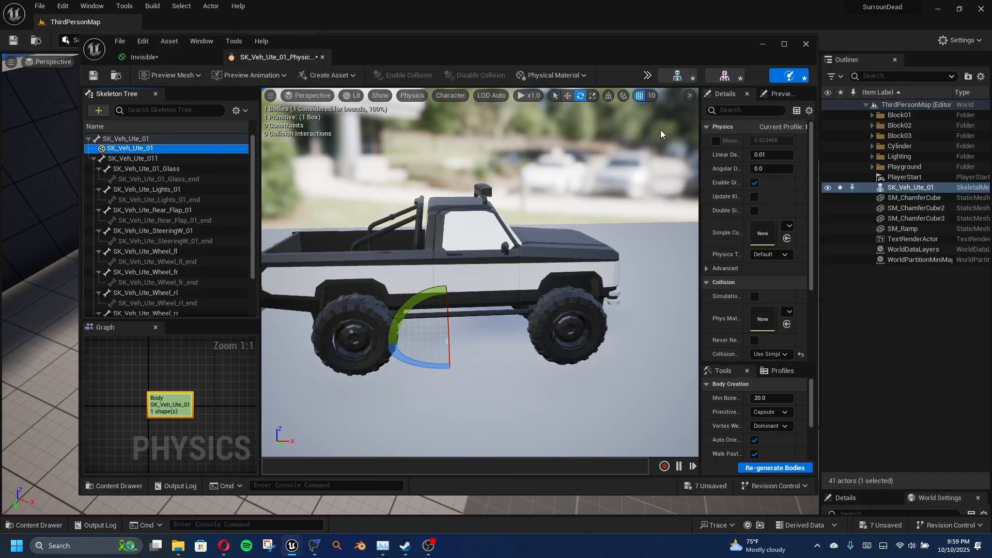
Scale the root body's collision box to roughly the truck's length and width.
{"action": "left_click", "coordinate": [570, 97]}
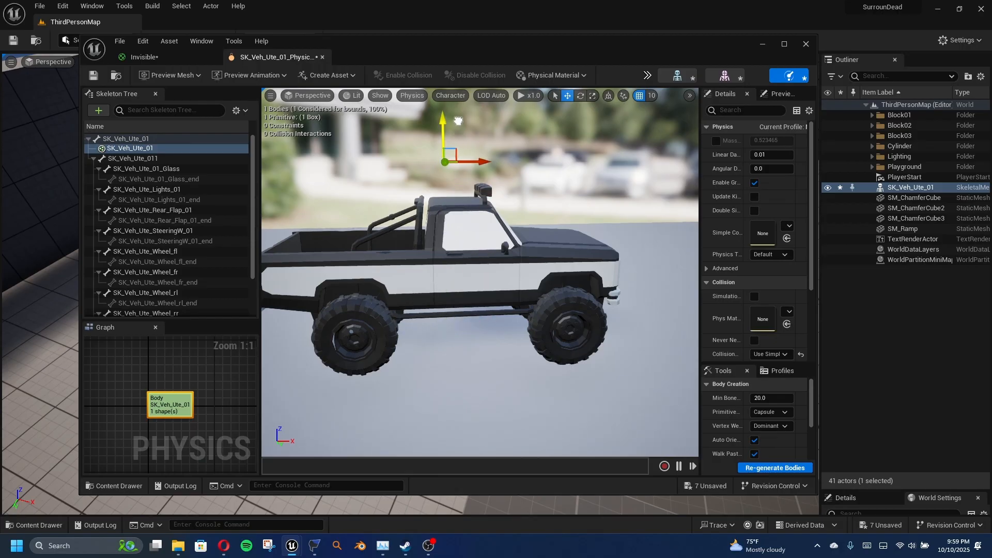
{"action": "right_click_drag", "start_coordinate": [504, 226], "coordinate": [566, 150]}
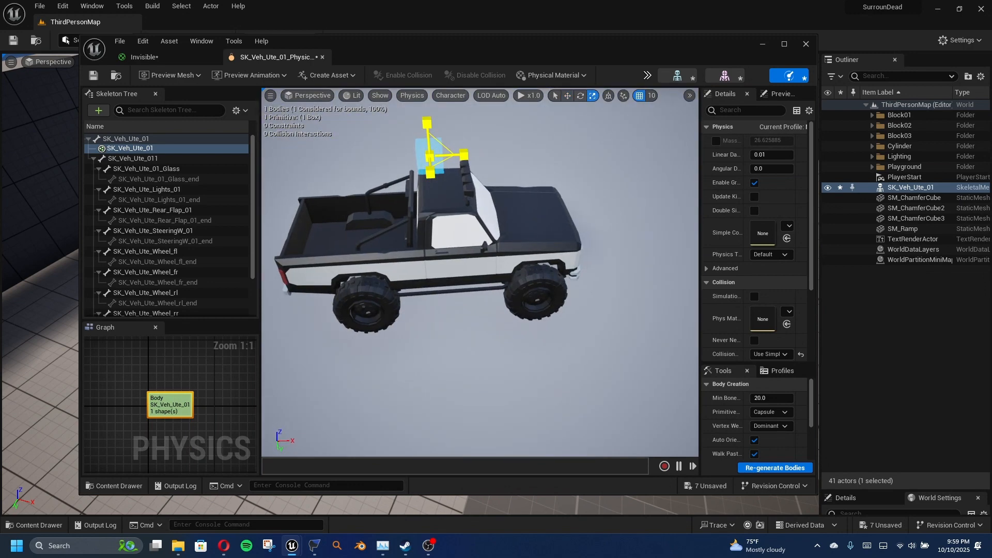
{"action": "left_click_drag", "start_coordinate": [430, 156], "coordinate": [483, 135]}
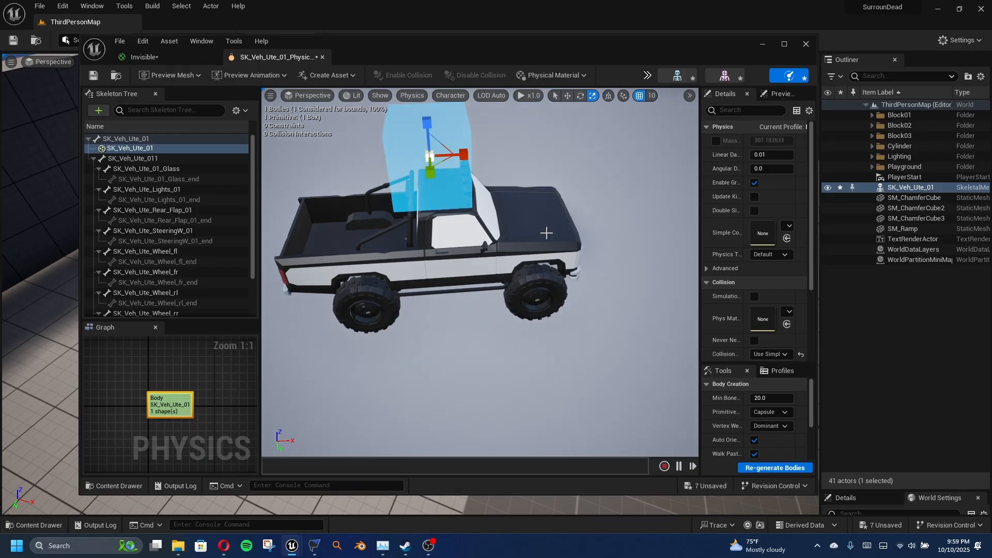
{"action": "right_click_drag", "start_coordinate": [546, 233], "coordinate": [531, 205]}
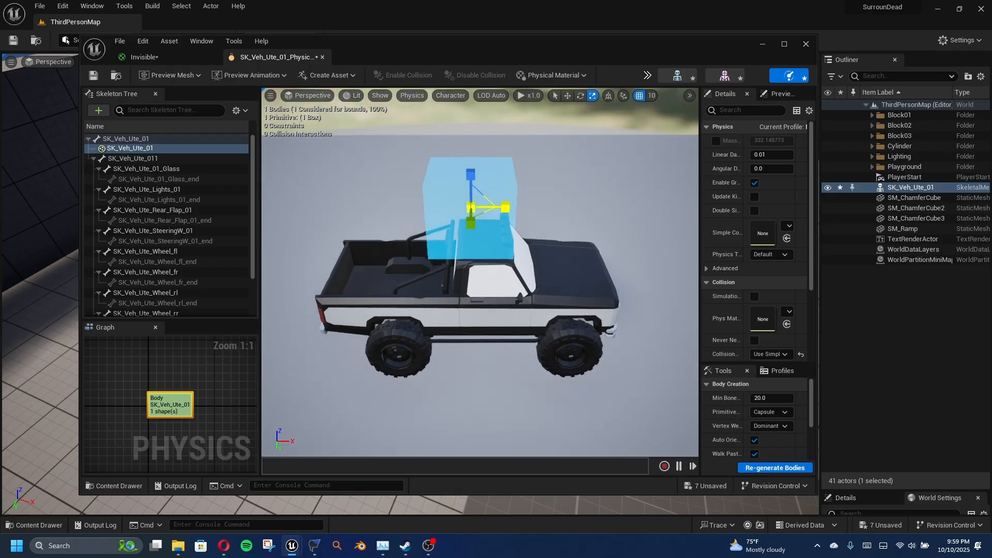
{"action": "left_click_drag", "start_coordinate": [505, 207], "coordinate": [605, 207]}
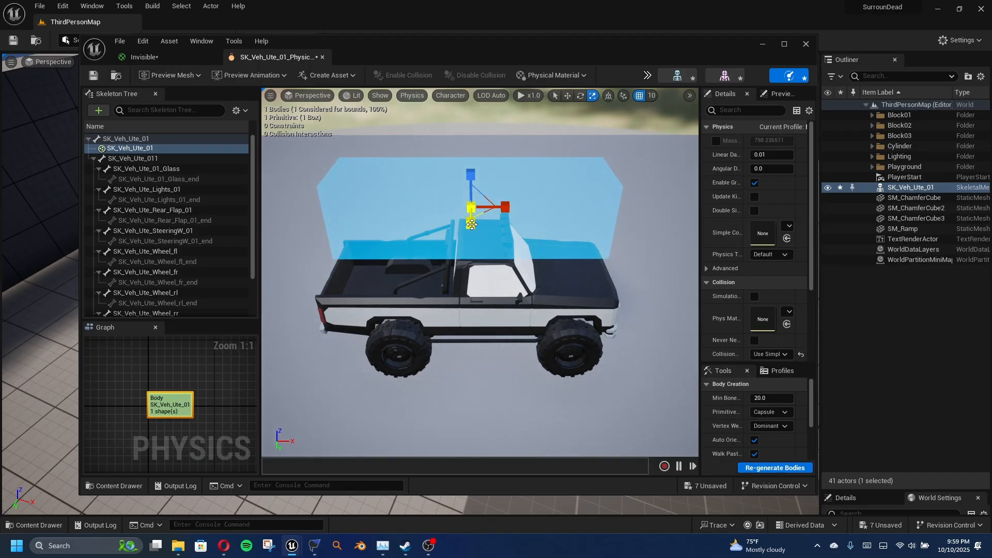
{"action": "left_click_drag", "start_coordinate": [471, 223], "coordinate": [471, 244]}
{"action": "right_click_drag", "start_coordinate": [535, 210], "coordinate": [423, 244]}
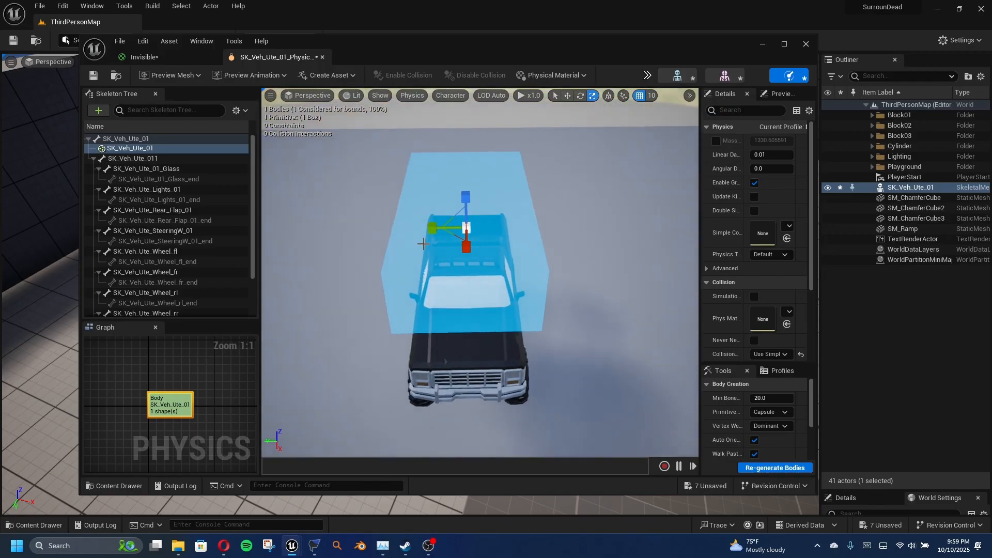
{"action": "left_click_drag", "start_coordinate": [432, 228], "coordinate": [445, 228]}
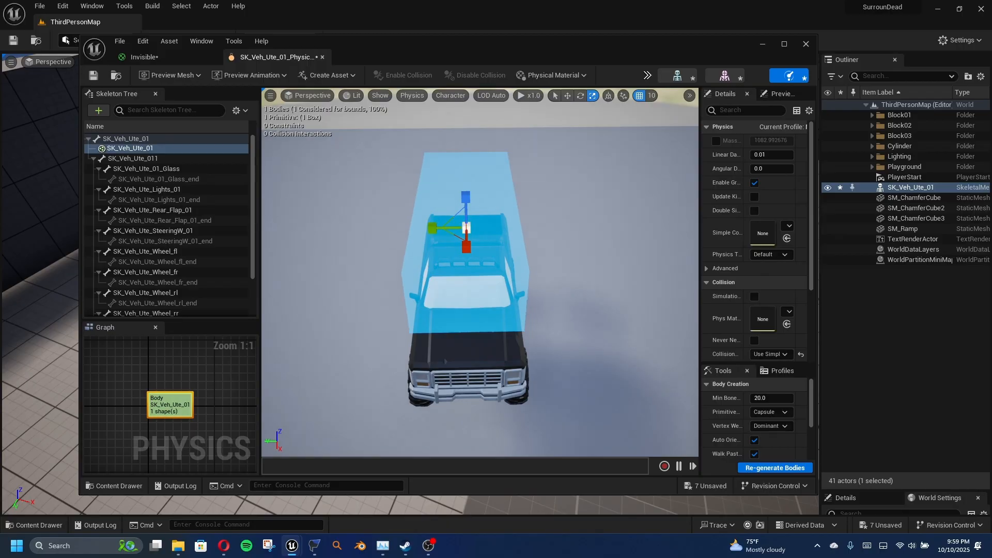
{"action": "right_click_drag", "start_coordinate": [445, 362], "coordinate": [541, 147]}
{"action": "key", "text": "a"}
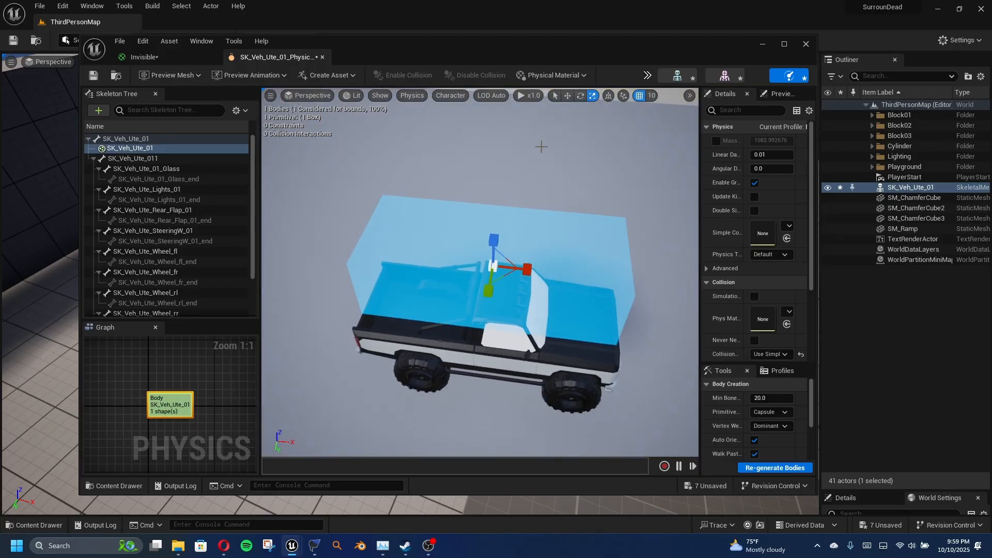
Lower the collision box onto the truck's bodywork and stretch it lengthwise to cover both bumpers.
{"action": "left_click", "coordinate": [567, 95]}
{"action": "left_click_drag", "start_coordinate": [495, 238], "coordinate": [496, 302]}
{"action": "right_click_drag", "start_coordinate": [507, 297], "coordinate": [560, 200]}
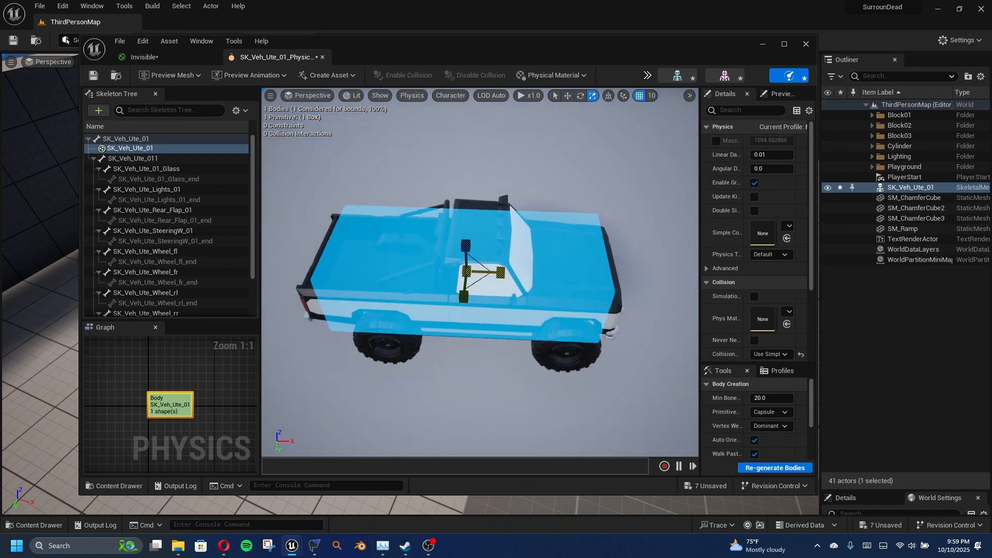
{"action": "left_click_drag", "start_coordinate": [500, 272], "coordinate": [515, 272]}
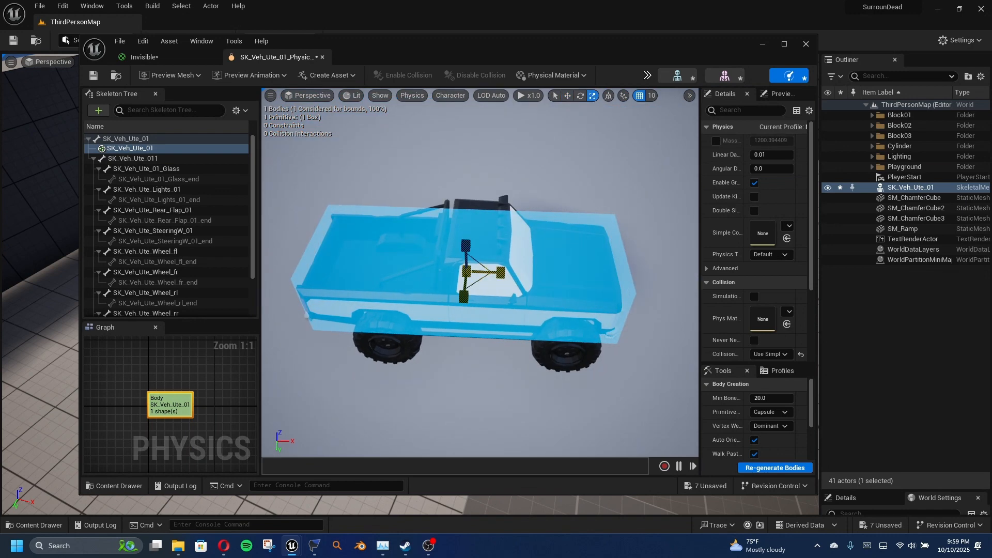
Increase the collision box's height slightly and adjust its vertical position so it encloses the lower body above the ground.
{"action": "right_click_drag", "start_coordinate": [543, 378], "coordinate": [542, 447]}
{"action": "right_click_drag", "start_coordinate": [472, 349], "coordinate": [472, 305]}
{"action": "key", "text": "s"}
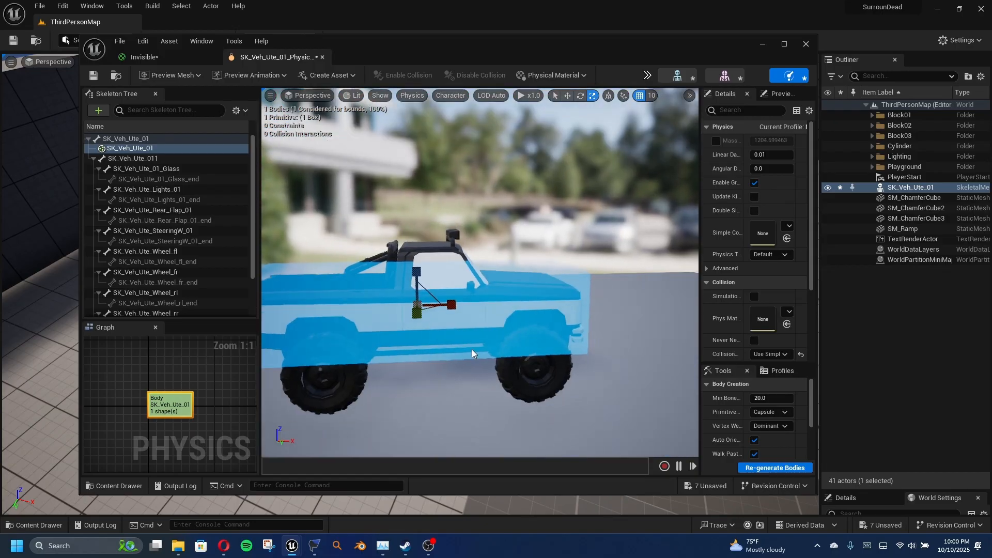
{"action": "left_click_drag", "start_coordinate": [417, 272], "coordinate": [350, 238]}
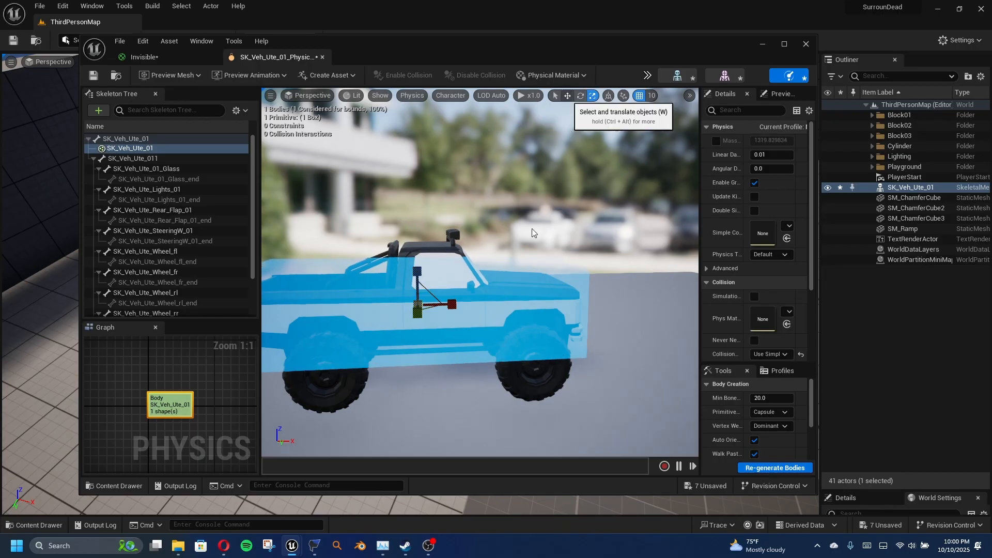
{"action": "left_click", "coordinate": [568, 95]}
{"action": "mouse_move", "coordinate": [418, 275]}
{"action": "left_mouse_down"}
{"action": "mouse_move", "coordinate": [419, 257]}
{"action": "mouse_move", "coordinate": [419, 277]}
{"action": "left_mouse_up"}
{"action": "key", "text": "w"}
{"action": "right_click_drag", "start_coordinate": [419, 277], "coordinate": [397, 302]}
{"action": "key", "text": "d"}
{"action": "key", "text": "a"}
Add sphere collision shapes to the four wheel bones fl, fr, rl and rr together.
{"action": "left_click", "coordinate": [184, 251]}
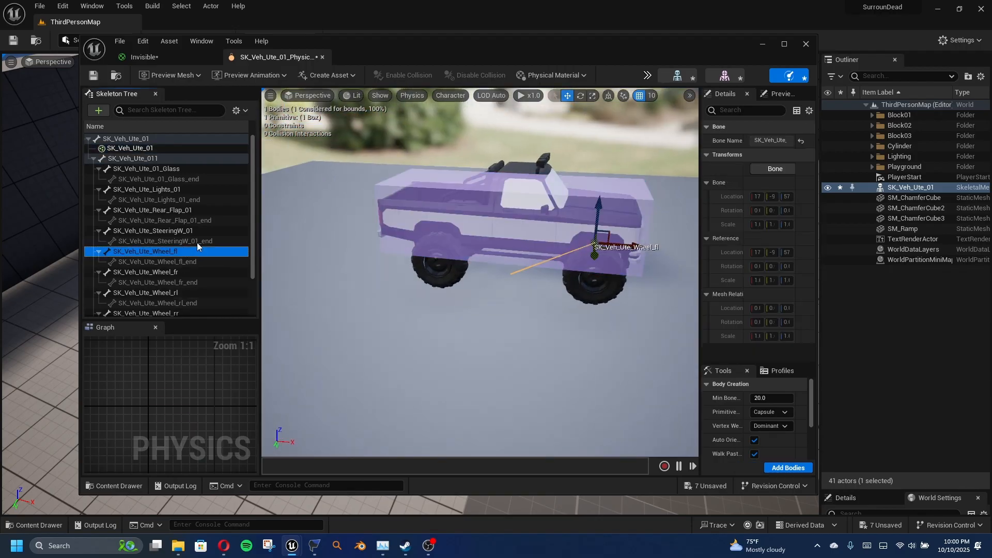
{"action": "scroll", "coordinate": [197, 243], "scroll_direction": "down", "scroll_amount": 2}
{"action": "left_click", "coordinate": [189, 224], "text": "ctrl"}
{"action": "left_click", "coordinate": [188, 243], "text": "ctrl"}
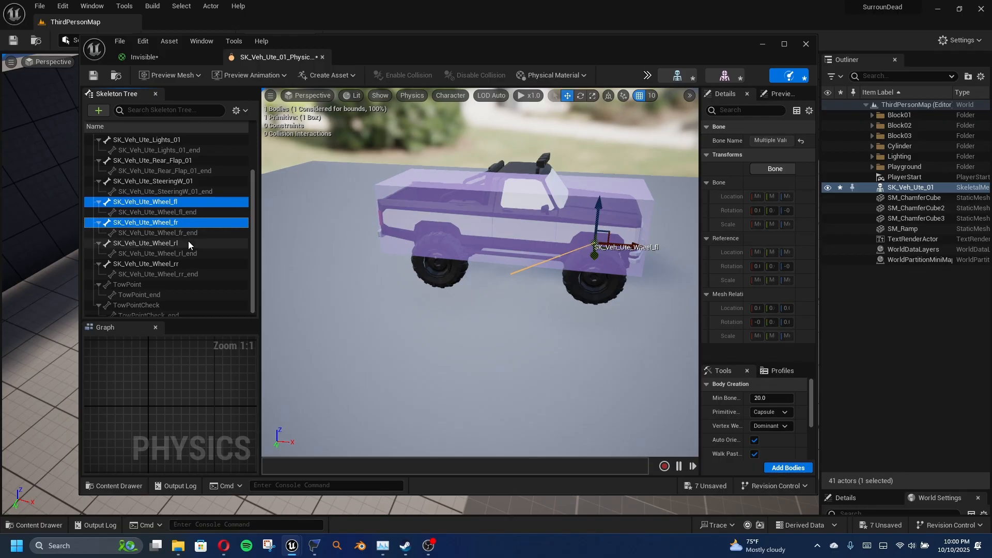
{"action": "left_click", "coordinate": [188, 264], "text": "ctrl"}
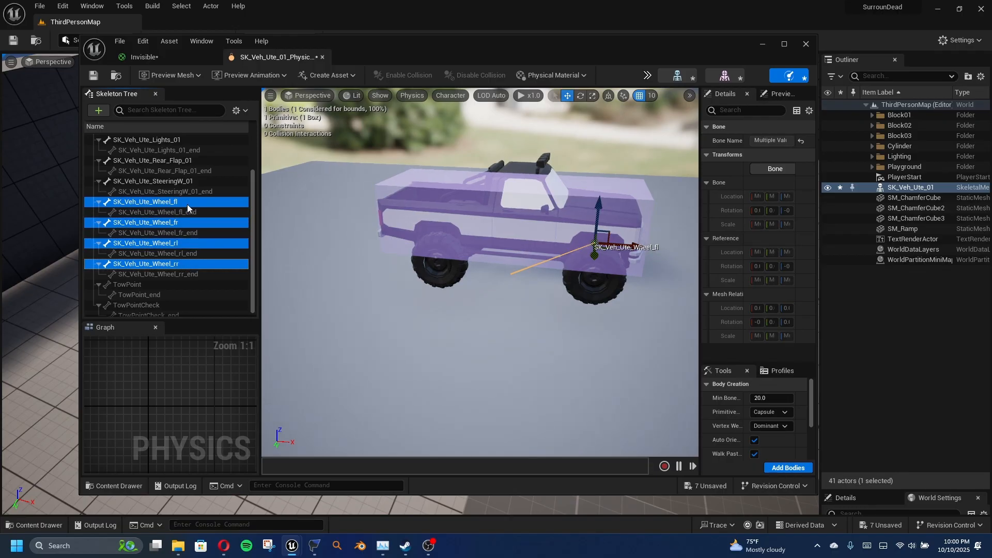
{"action": "right_click", "coordinate": [187, 204]}
{"action": "mouse_move", "coordinate": [391, 283]}
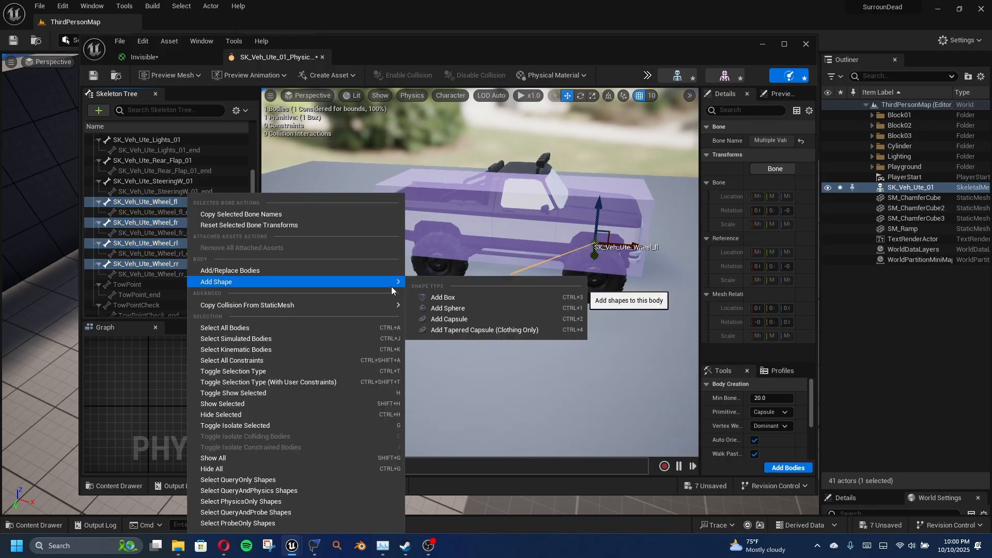
{"action": "left_click", "coordinate": [477, 309]}
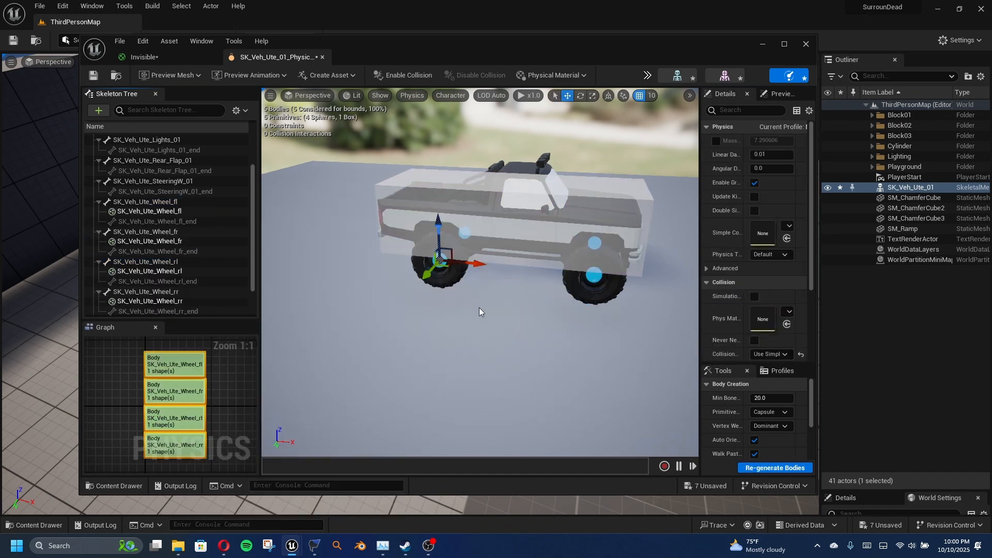
Scale the four wheel spheres up uniformly until they enclose the tires, and check the fit from other angles.
{"action": "left_click", "coordinate": [593, 96]}
{"action": "left_click_drag", "start_coordinate": [436, 260], "coordinate": [451, 241]}
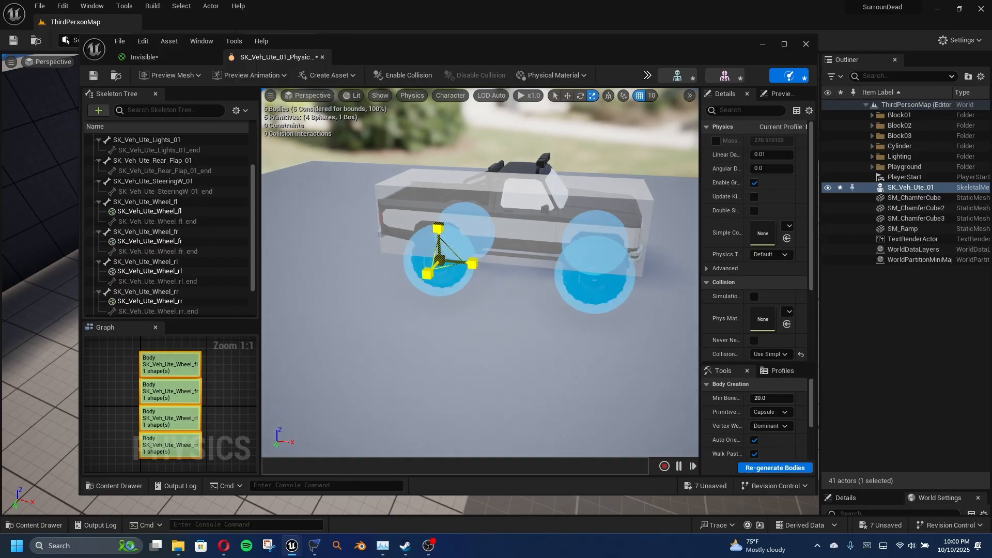
{"action": "left_click_drag", "start_coordinate": [425, 344], "coordinate": [264, 345], "text": "alt"}
{"action": "right_click_drag", "start_coordinate": [425, 344], "coordinate": [631, 225]}
{"action": "key", "text": "s"}
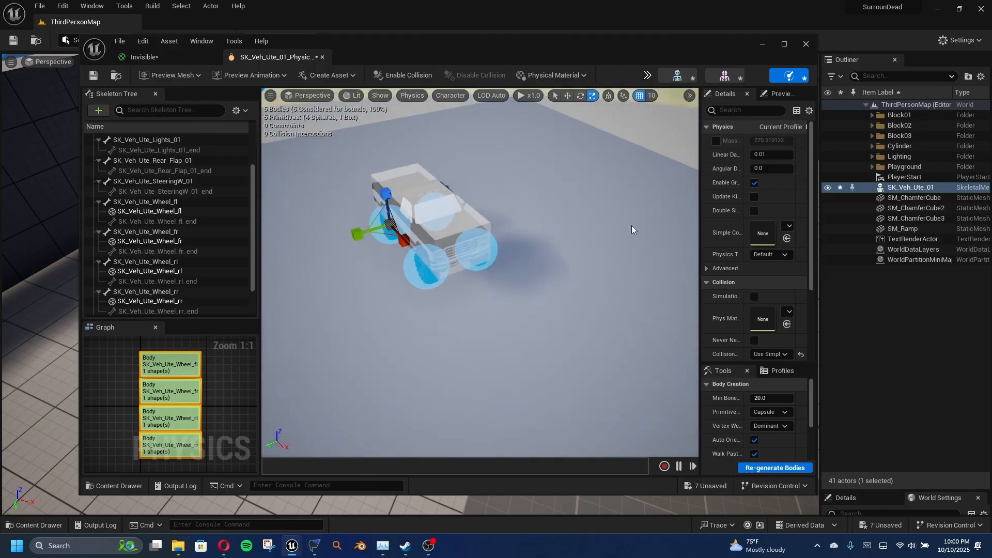
Set the Physics Type of the four wheel bodies to Kinematic, and select the main body box to review its settings.
{"action": "left_click_drag", "start_coordinate": [702, 219], "coordinate": [413, 298]}
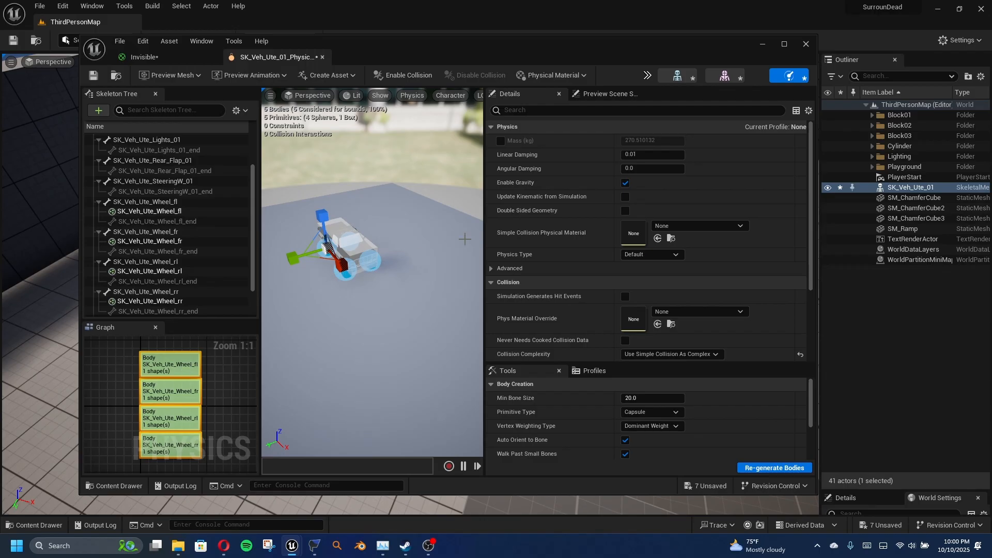
{"action": "left_click", "coordinate": [649, 255]}
{"action": "left_click", "coordinate": [651, 275]}
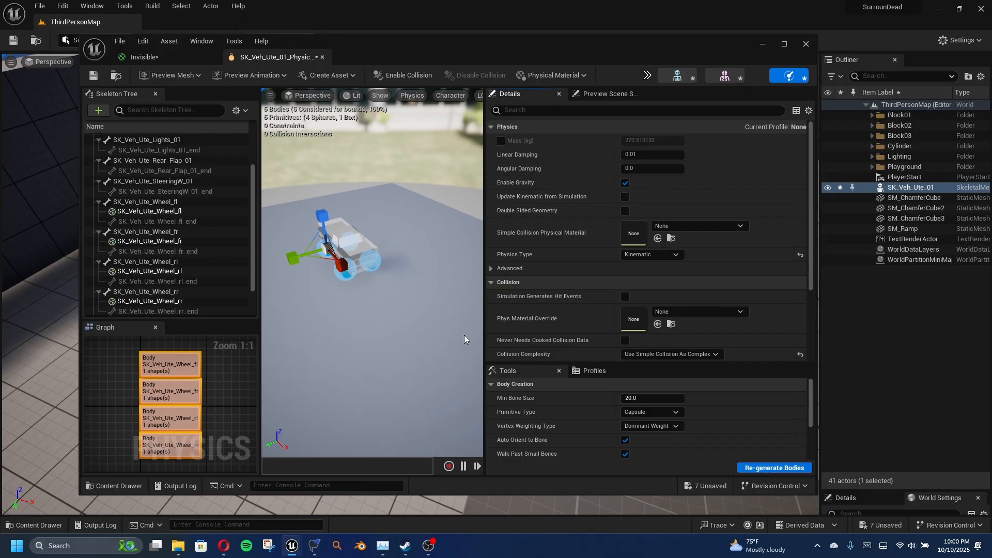
{"action": "right_click_drag", "start_coordinate": [451, 336], "coordinate": [443, 302]}
{"action": "left_click", "coordinate": [434, 200]}
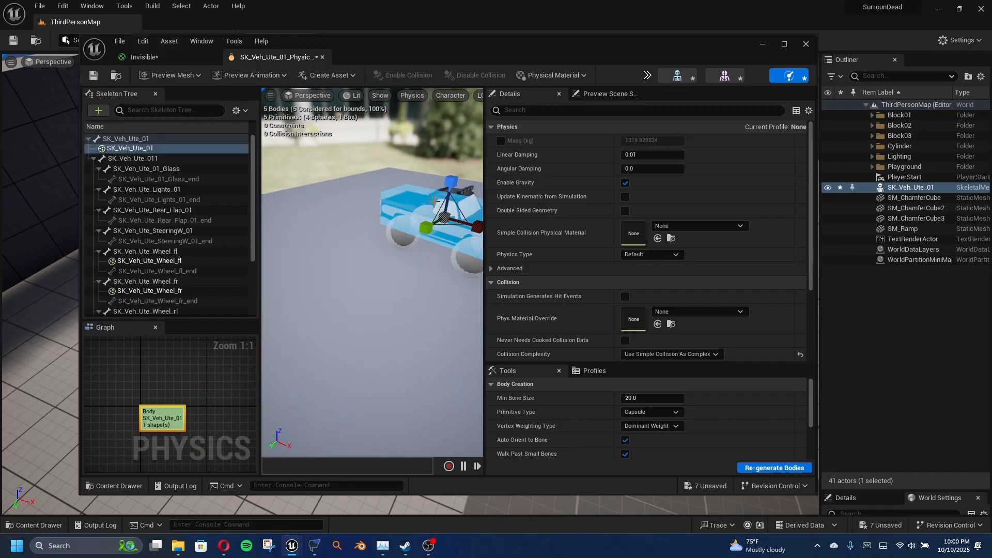
{"action": "right_click_drag", "start_coordinate": [368, 348], "coordinate": [341, 326]}
Save the truck's physics asset and the Invisible material, and close the asset editor window.
{"action": "left_click", "coordinate": [96, 77]}
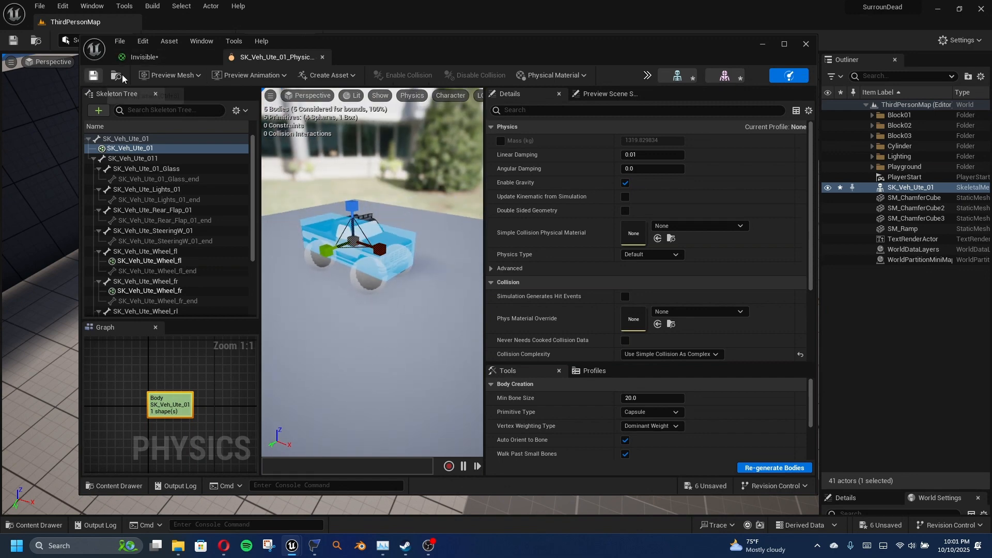
{"action": "left_click", "coordinate": [192, 59]}
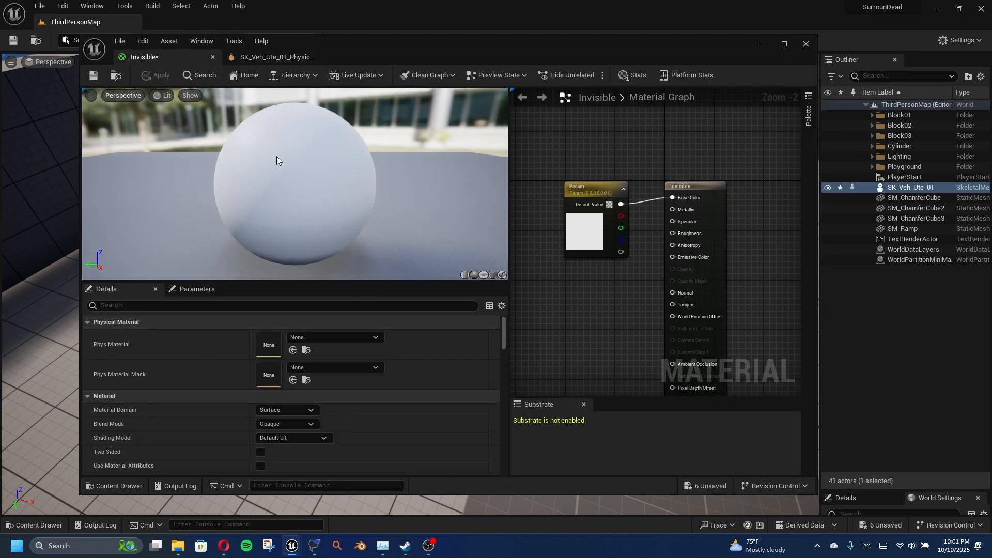
{"action": "left_click", "coordinate": [93, 75]}
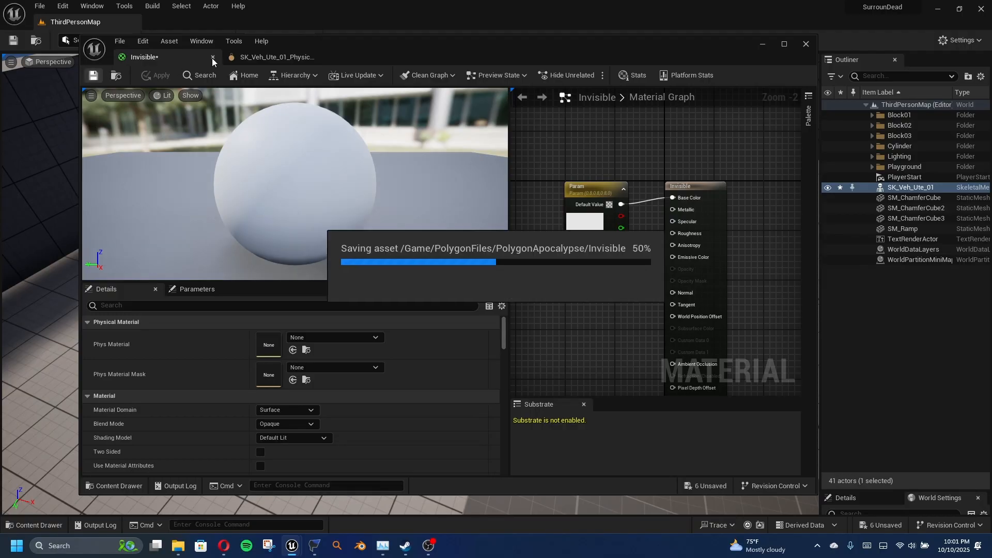
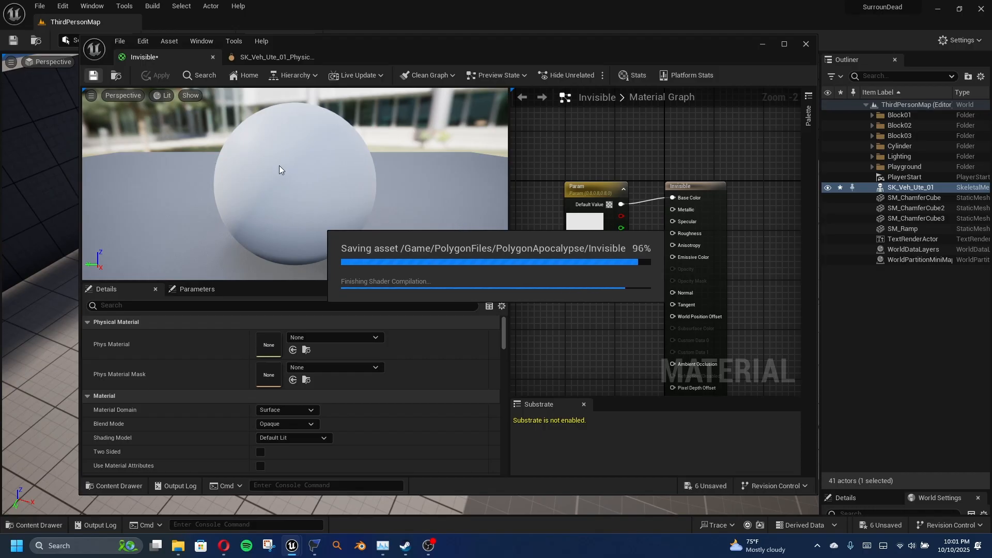
{"action": "left_click", "coordinate": [279, 57]}
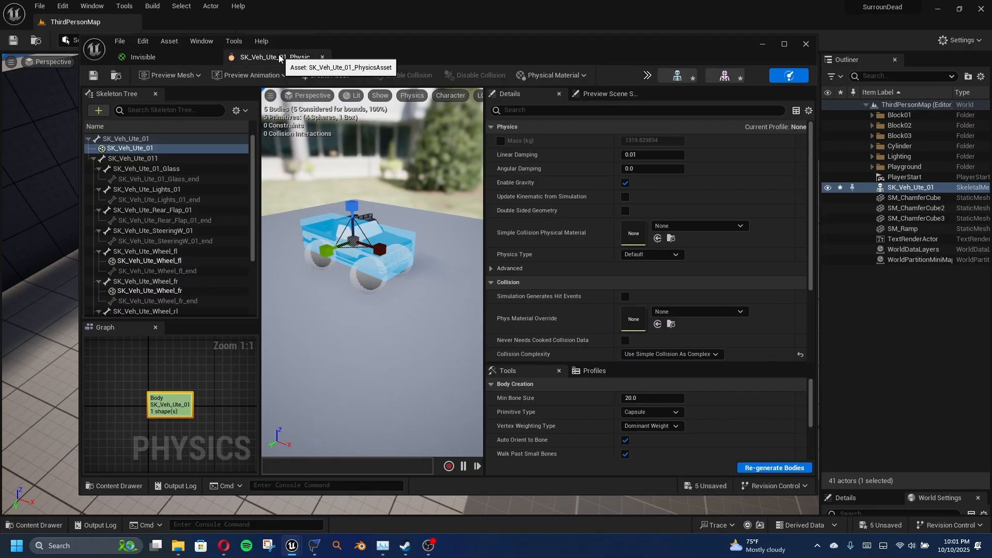
{"action": "left_click", "coordinate": [806, 44]}
Save all remaining unsaved content, including the truck's mesh, skeleton, material and texture.
{"action": "left_click", "coordinate": [34, 525]}
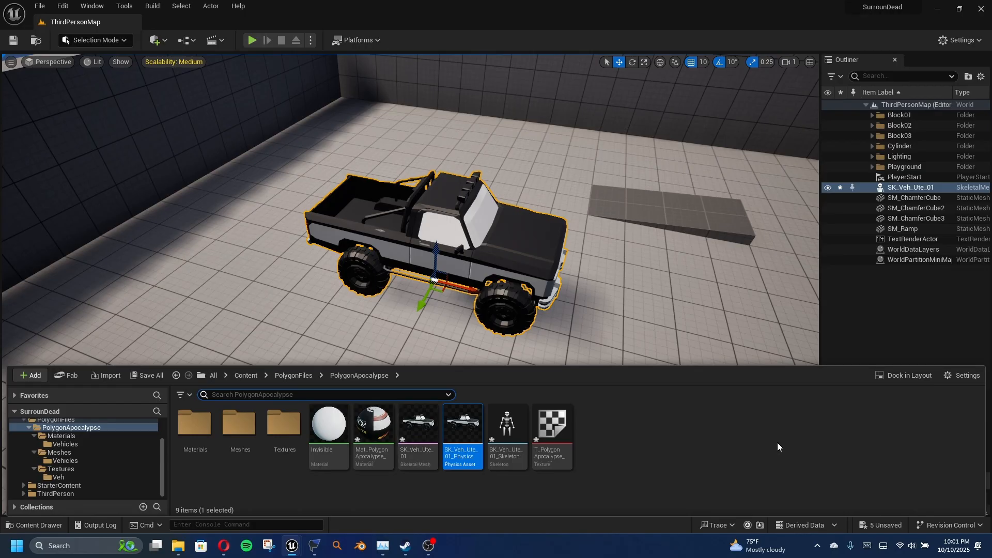
{"action": "left_click", "coordinate": [883, 525]}
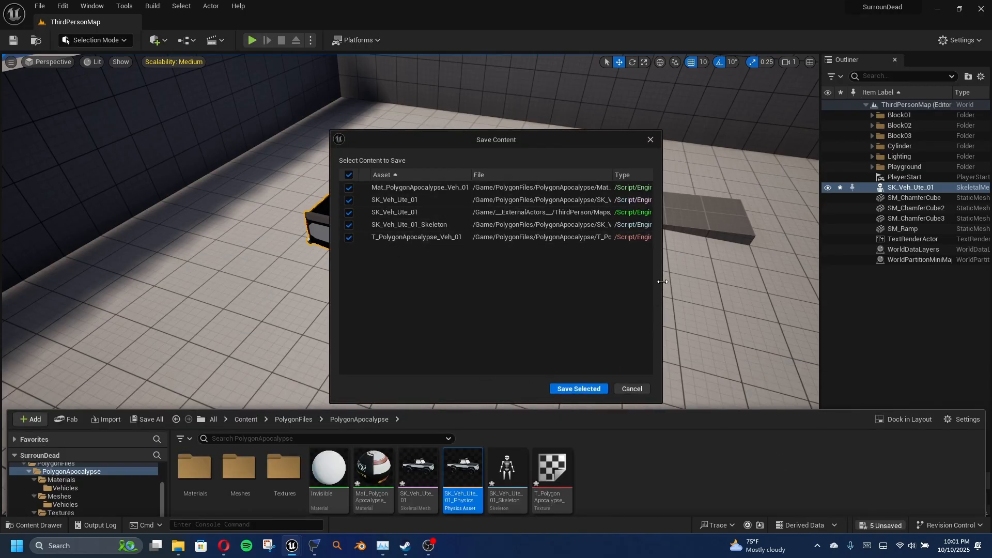
{"action": "left_click", "coordinate": [575, 388]}
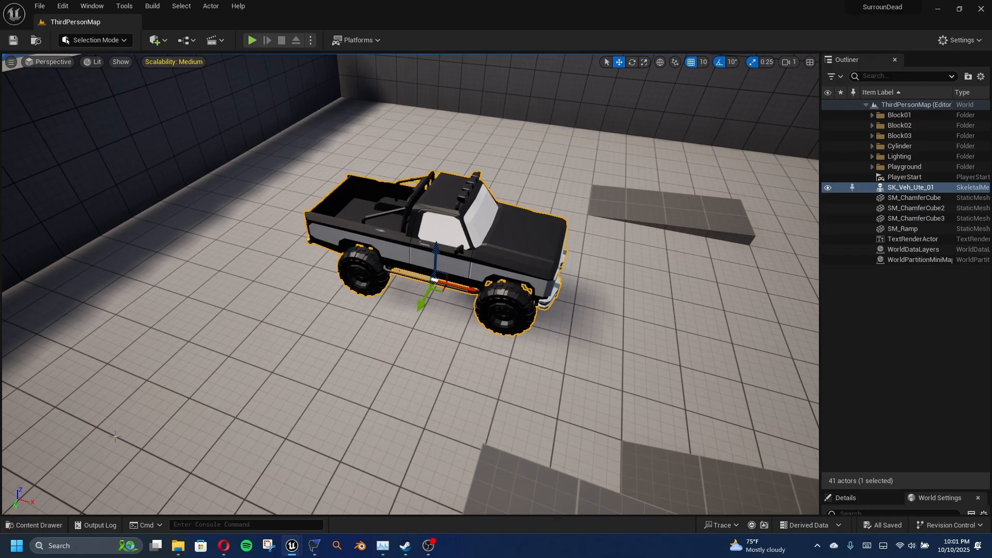
Move the SK_Veh_Ute_01 skeletal mesh, physics asset and skeleton into the Meshes/Vehicles folder of PolygonApocalypse.
{"action": "left_click", "coordinate": [36, 525]}
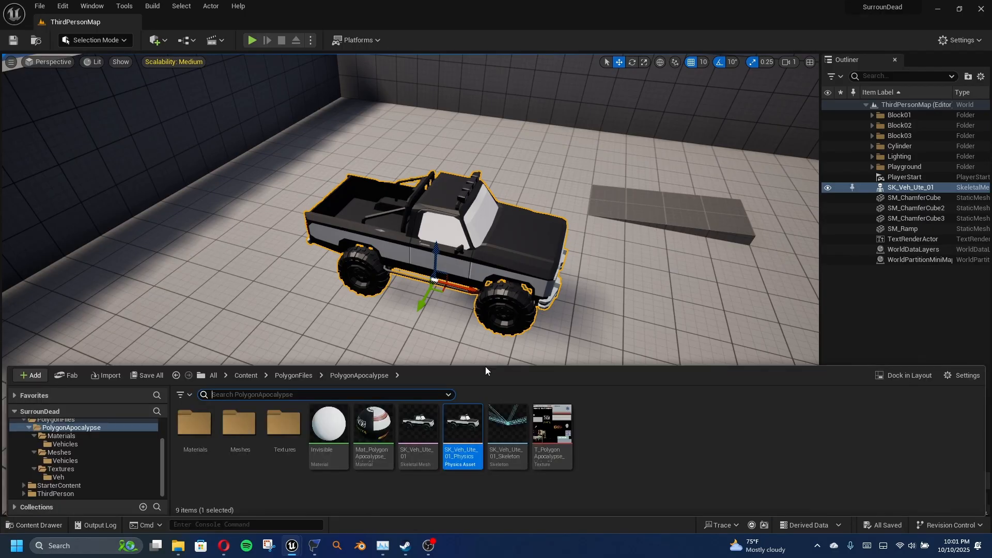
{"action": "left_click_drag", "start_coordinate": [486, 368], "coordinate": [497, 306]}
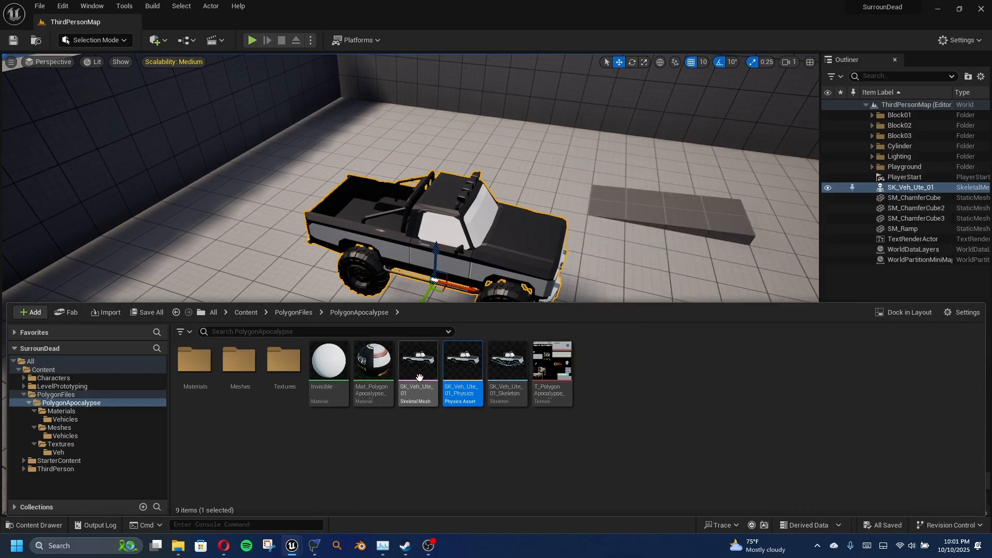
{"action": "left_click", "coordinate": [419, 377]}
{"action": "left_click", "coordinate": [507, 372], "text": "ctrl"}
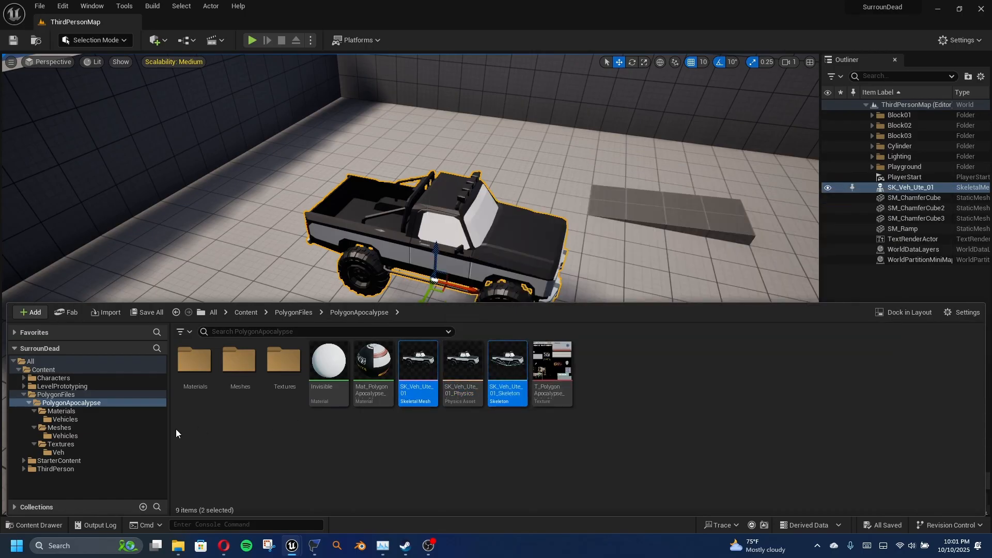
{"action": "left_click", "coordinate": [455, 378], "text": "ctrl"}
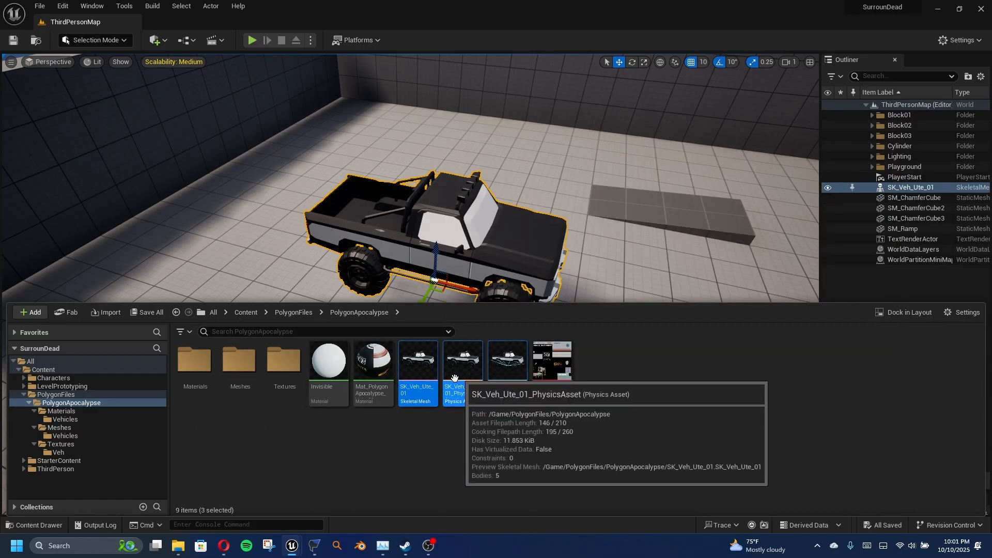
{"action": "left_click_drag", "start_coordinate": [455, 377], "coordinate": [73, 437]}
{"action": "left_click", "coordinate": [104, 452]}
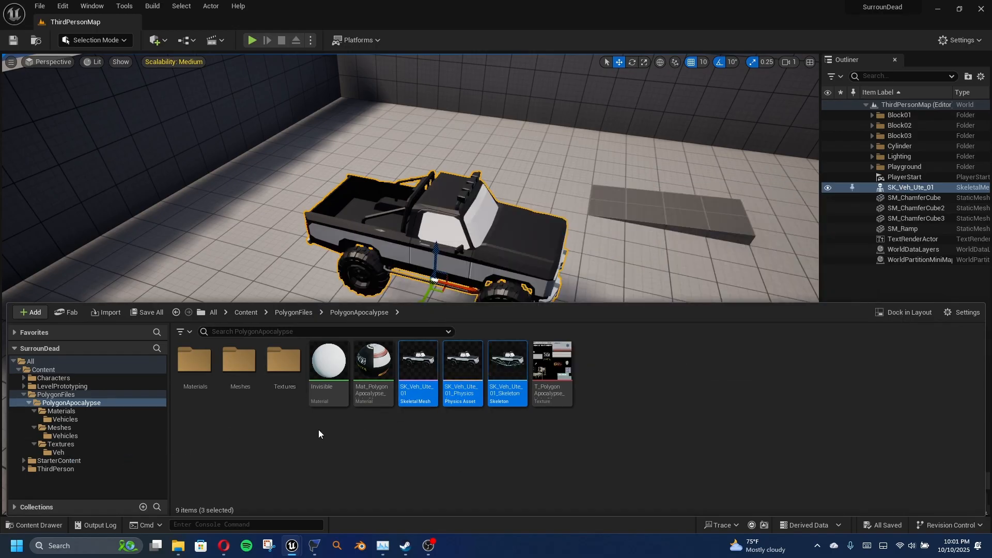
Move the Invisible material and the truck's PolygonApocalypse material into the Materials/Vehicles folder.
{"action": "left_click", "coordinate": [379, 376]}
{"action": "left_click", "coordinate": [321, 377], "text": "ctrl"}
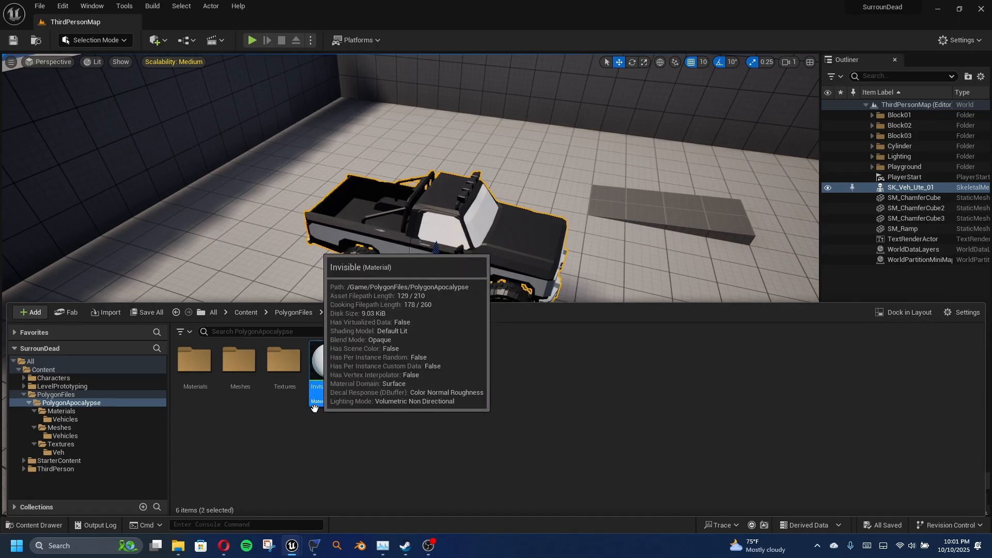
{"action": "left_click_drag", "start_coordinate": [331, 377], "coordinate": [85, 420]}
{"action": "left_click", "coordinate": [156, 439]}
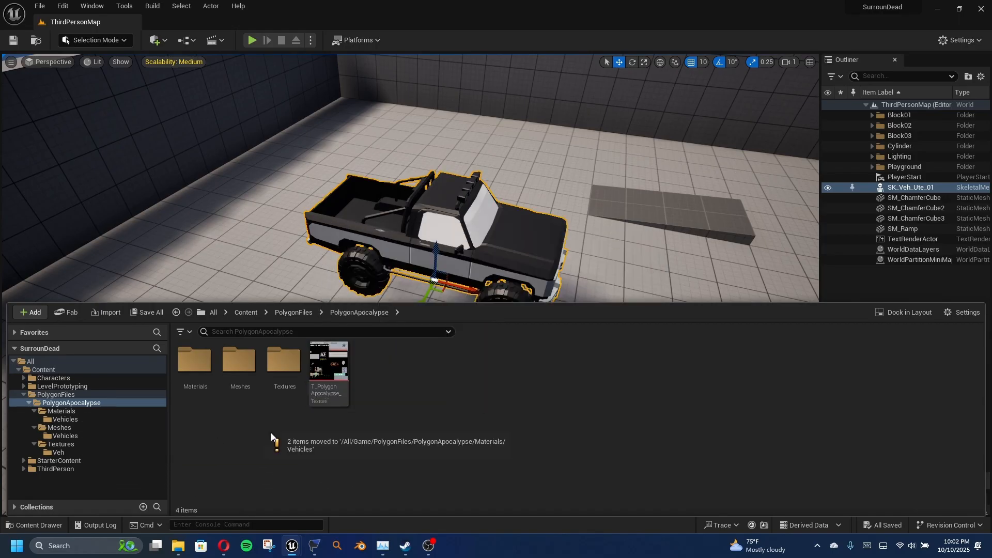
Move the truck's texture T_PolygonApocalypse_Veh_01 into the Textures/Veh folder and open that folder.
{"action": "left_click_drag", "start_coordinate": [341, 380], "coordinate": [73, 454]}
{"action": "left_click", "coordinate": [112, 473]}
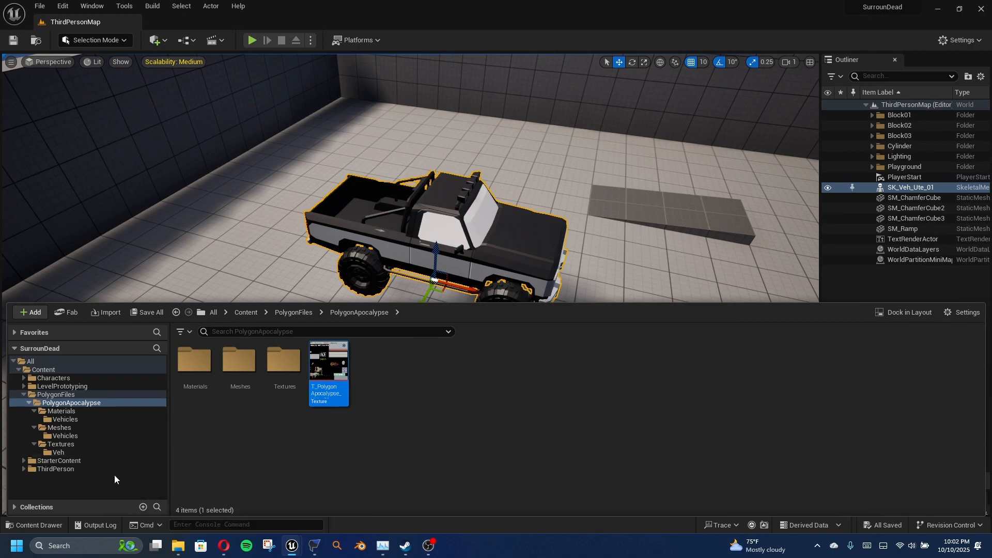
{"action": "left_click", "coordinate": [74, 452]}
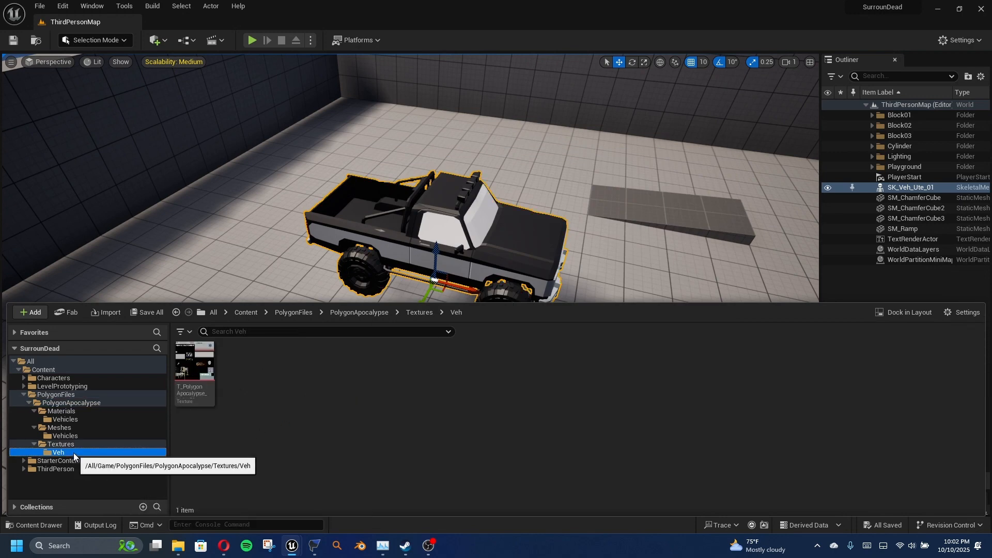
Duplicate the truck's texture in the Veh folder and name the copy T_PolygonApocalypse_Veh_01_Mud.
{"action": "left_click", "coordinate": [217, 373]}
{"action": "right_click", "coordinate": [203, 362]}
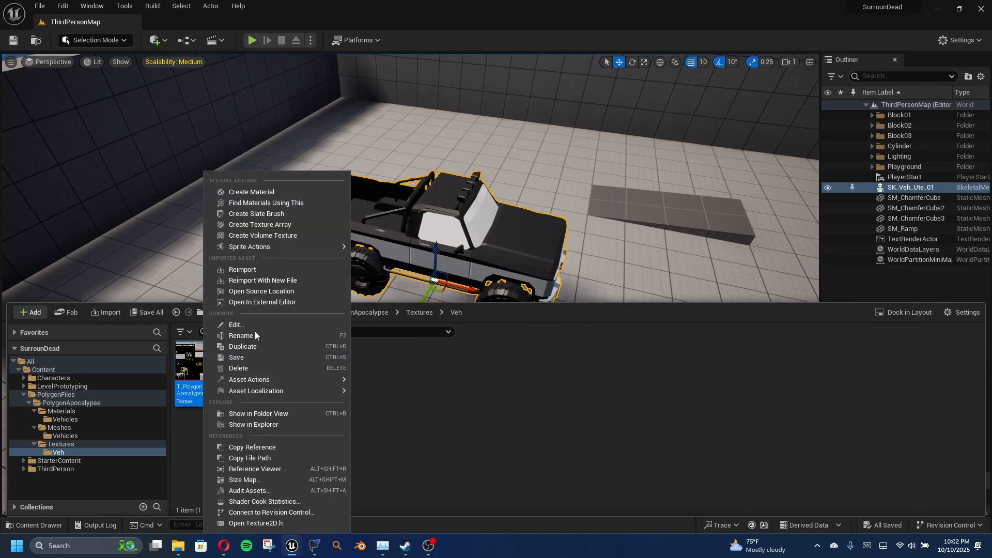
{"action": "left_click", "coordinate": [256, 346]}
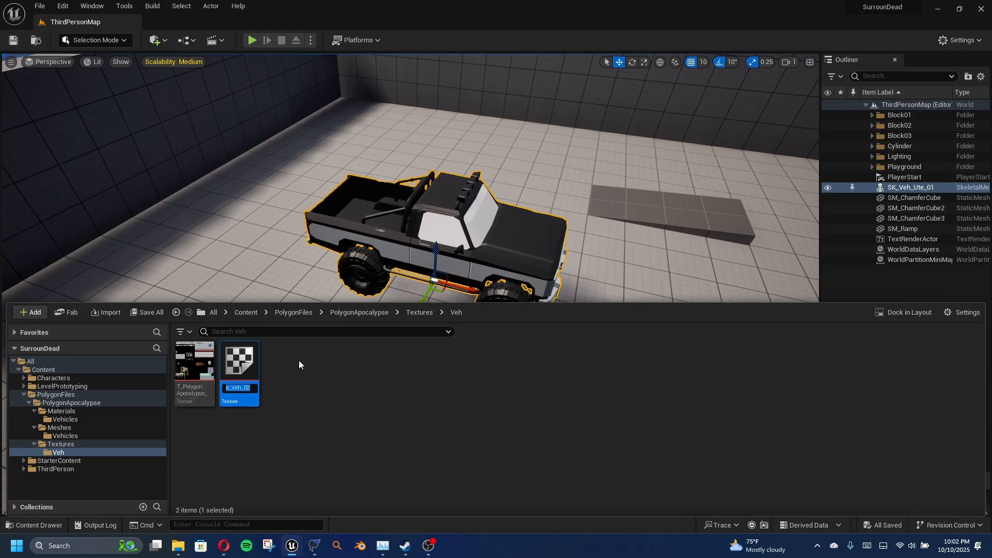
{"action": "key", "text": "End"}
{"action": "key", "text": "BackSpace"}
{"action": "type", "text": "1"}
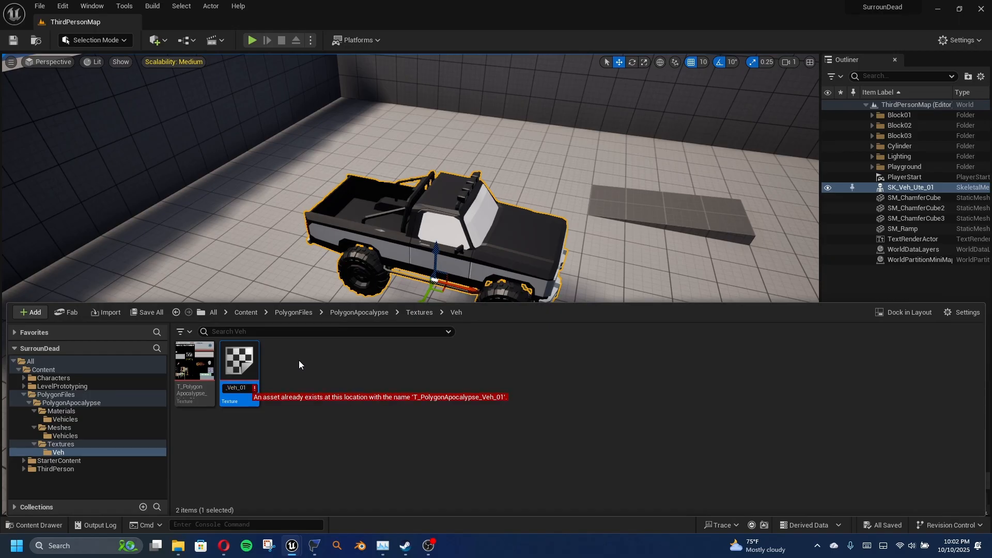
{"action": "type", "text": "_Mud"}
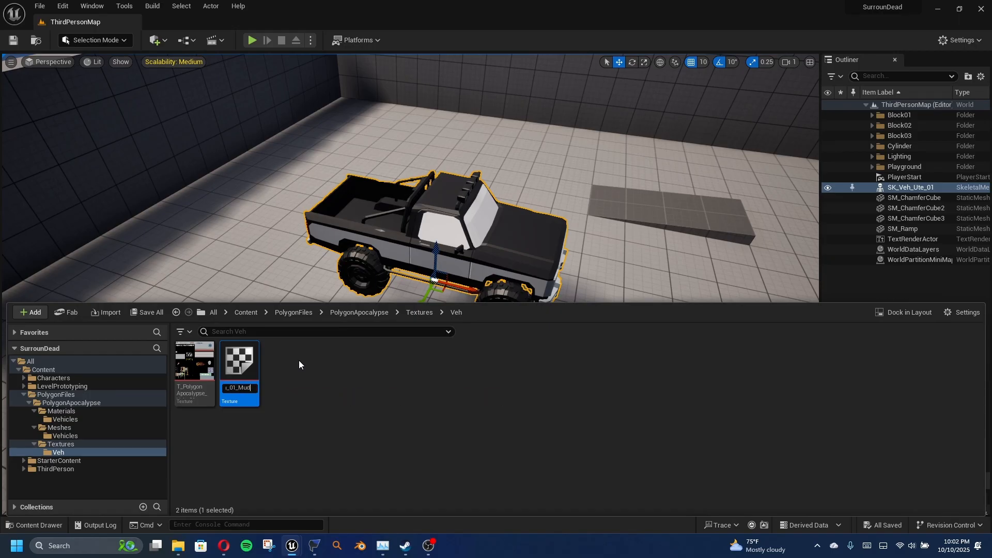
{"action": "key", "text": "Return"}
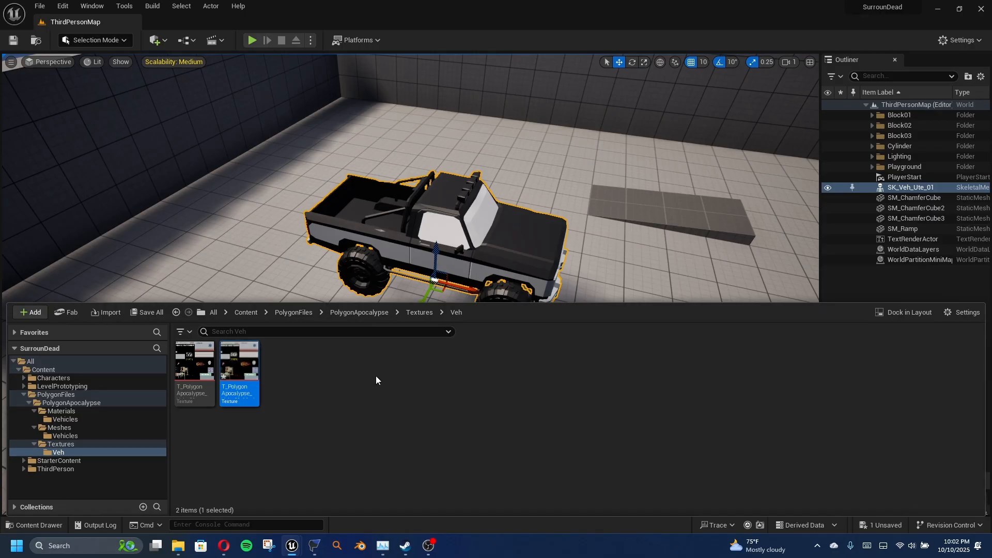
{"action": "left_click", "coordinate": [376, 376]}
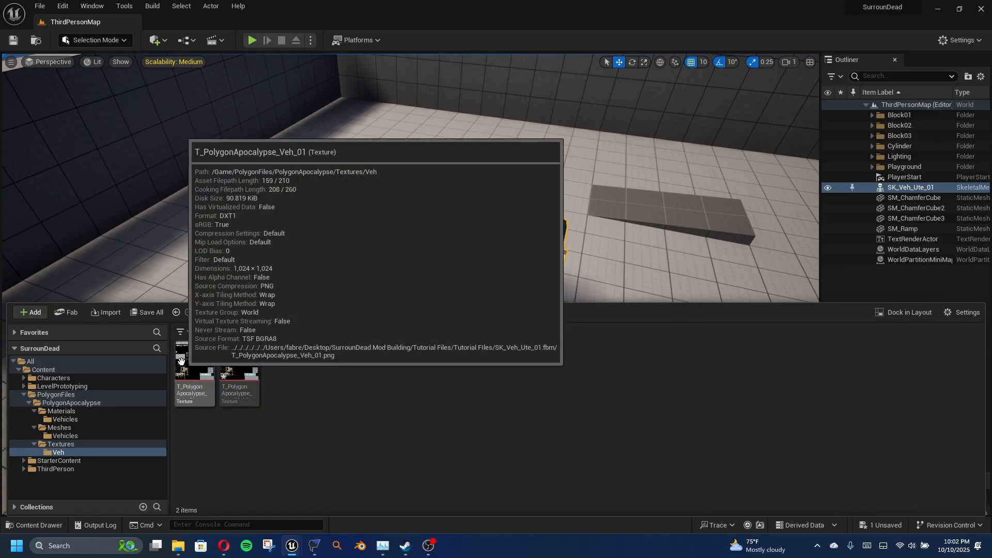
{"action": "mouse_move", "coordinate": [238, 376]}
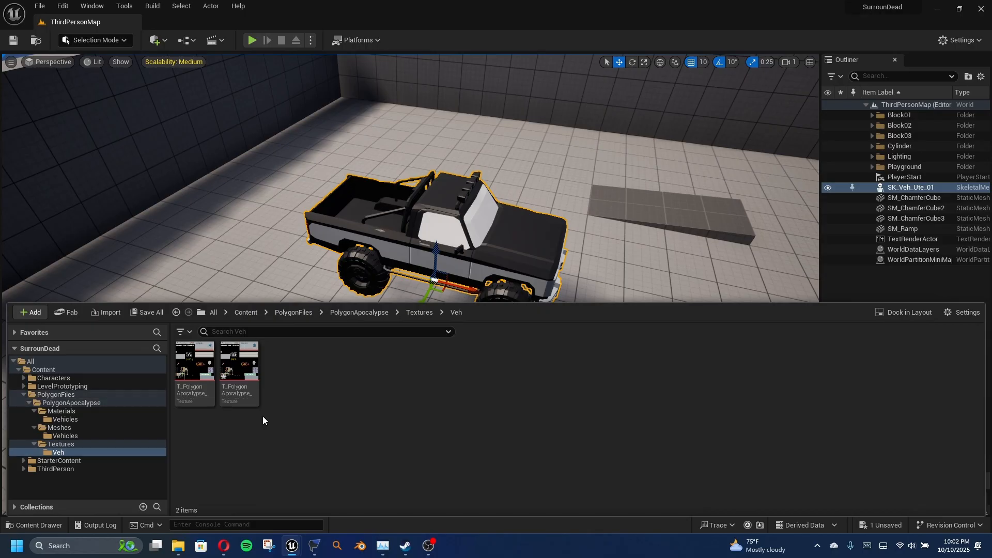
Cook the project's content for the Windows platform.
{"action": "left_click", "coordinate": [380, 42]}
{"action": "mouse_move", "coordinate": [404, 105]}
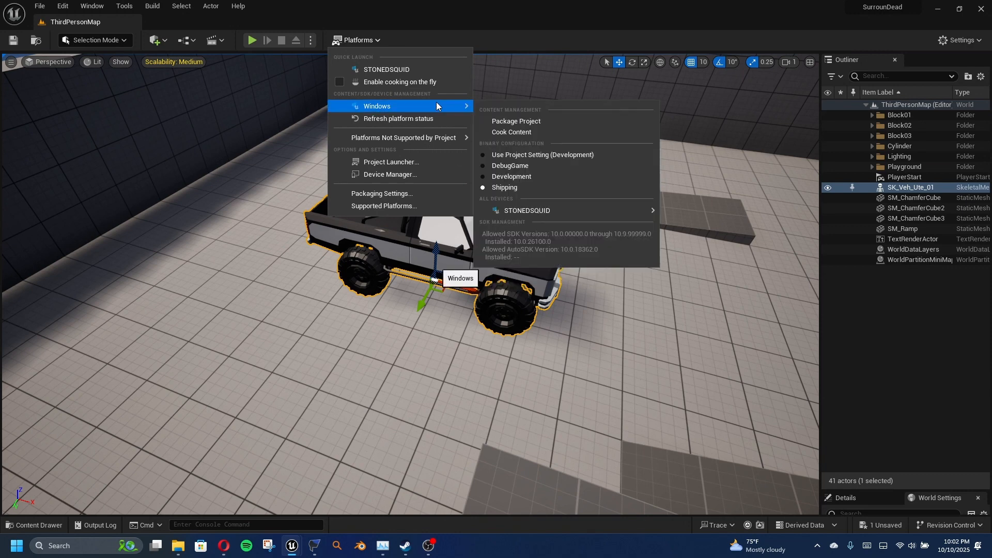
{"action": "left_click", "coordinate": [547, 132]}
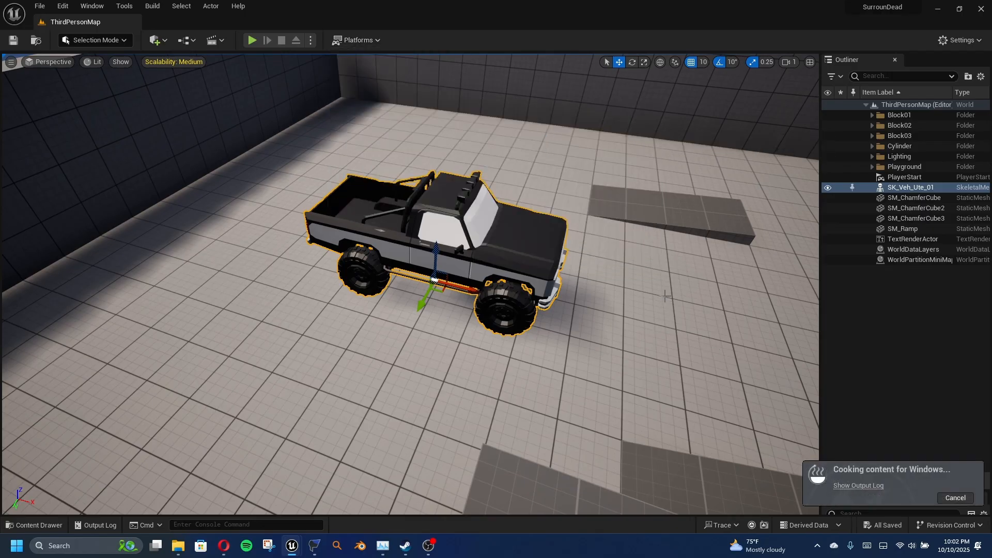
{"action": "scroll", "coordinate": [665, 295], "scroll_direction": "down", "scroll_amount": 10}
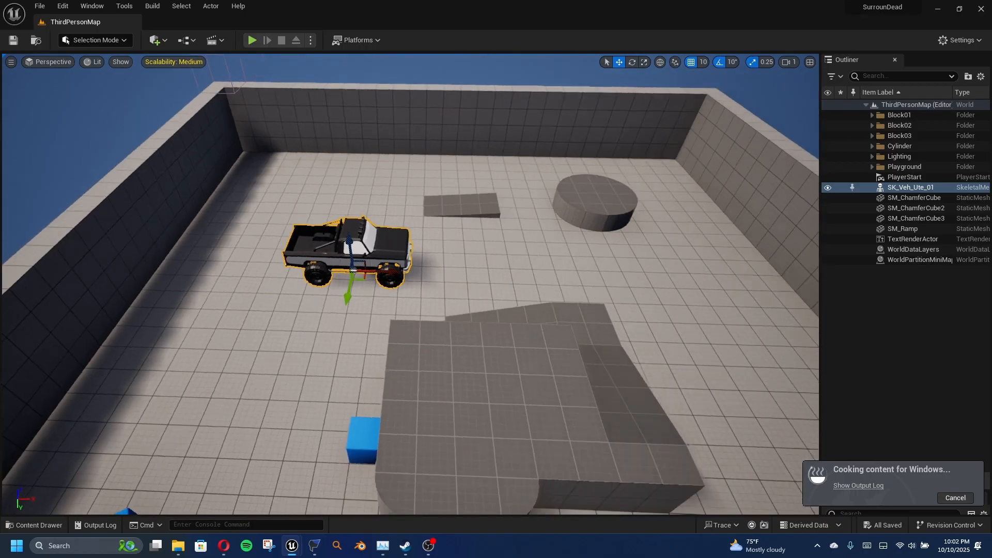
{"action": "key", "text": "s"}
{"action": "right_click_drag", "start_coordinate": [665, 296], "coordinate": [834, 310]}
{"action": "key", "text": "a"}
{"action": "key", "text": "a"}
{"action": "key", "text": "s"}
{"action": "right_click_drag", "start_coordinate": [671, 355], "coordinate": [678, 361]}
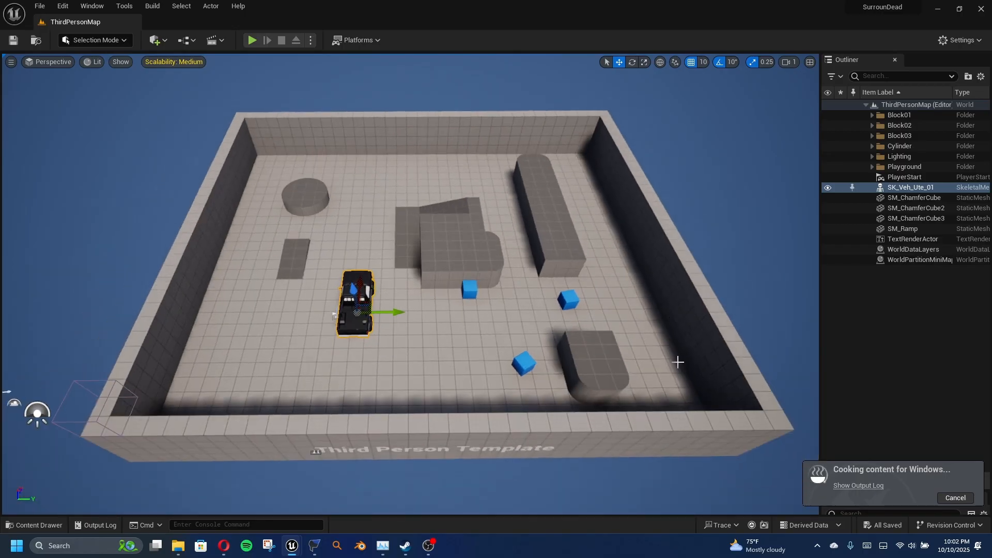
Follow the cooking process in the enlarged output log until it ends, and shrink the log again.
{"action": "left_click", "coordinate": [860, 486]}
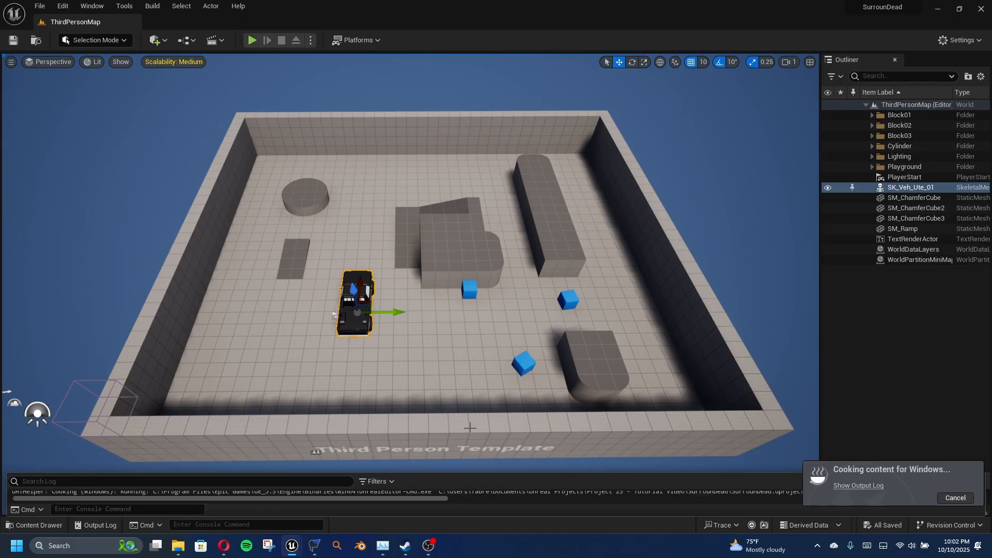
{"action": "left_click_drag", "start_coordinate": [468, 473], "coordinate": [552, 353]}
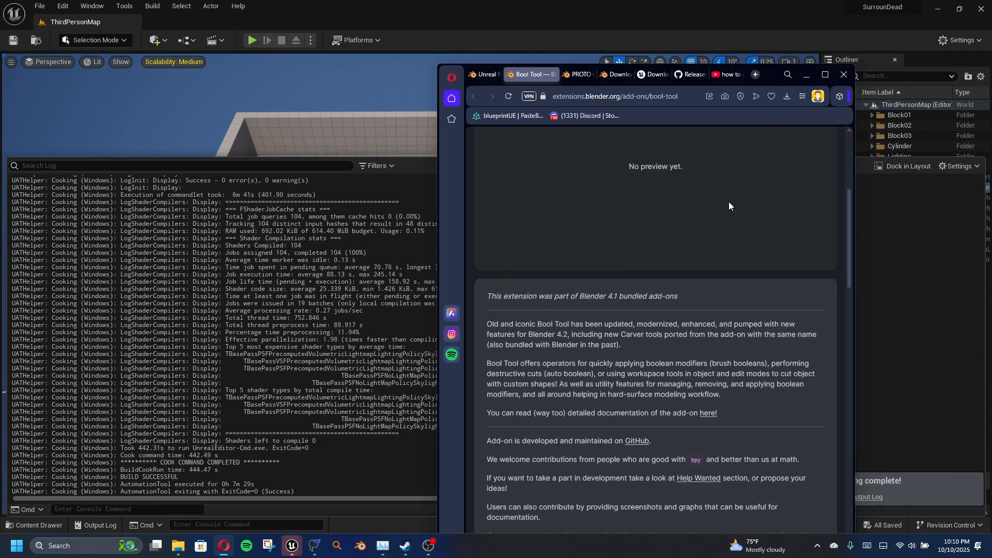
{"action": "left_click", "coordinate": [916, 297]}
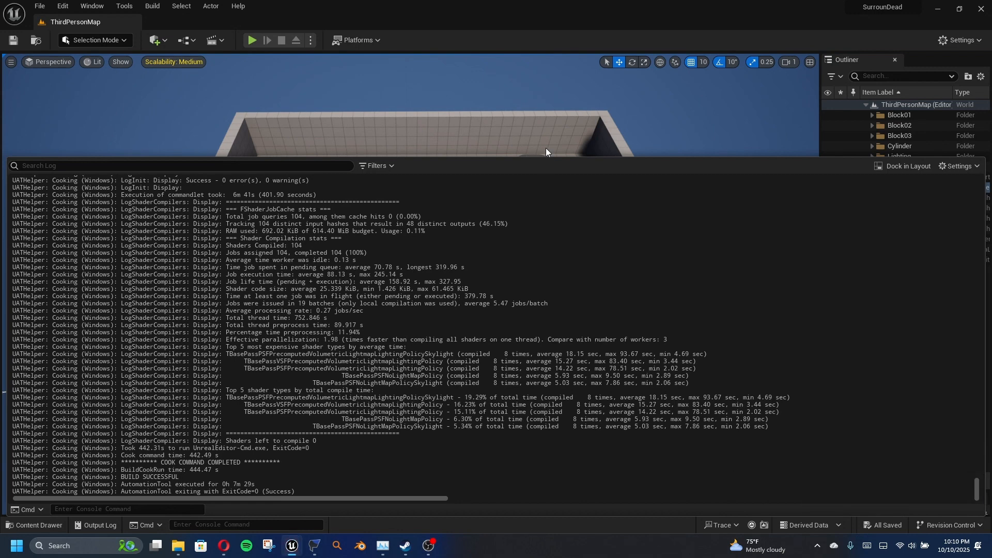
{"action": "left_click_drag", "start_coordinate": [551, 157], "coordinate": [537, 432]}
{"action": "left_click", "coordinate": [937, 9]}
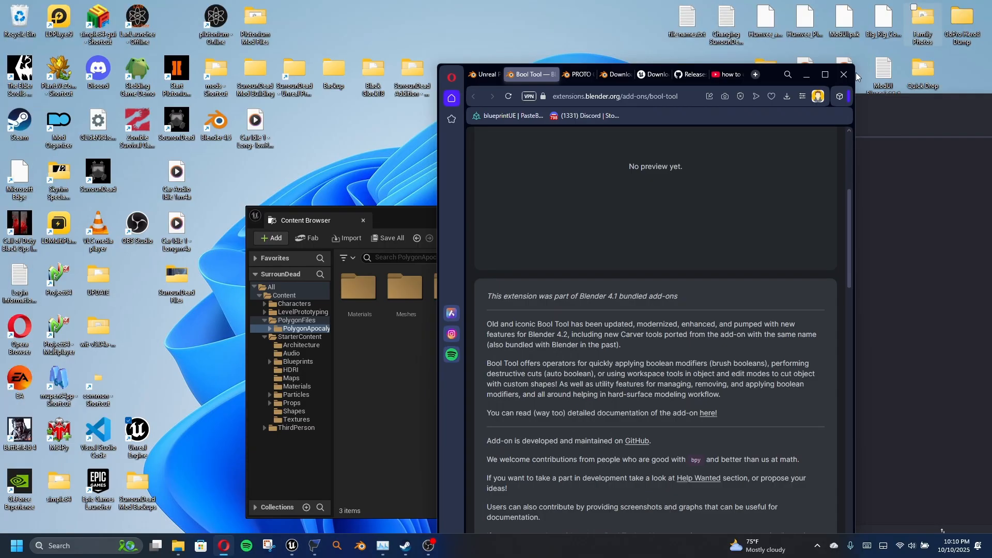
{"action": "left_click", "coordinate": [838, 75]}
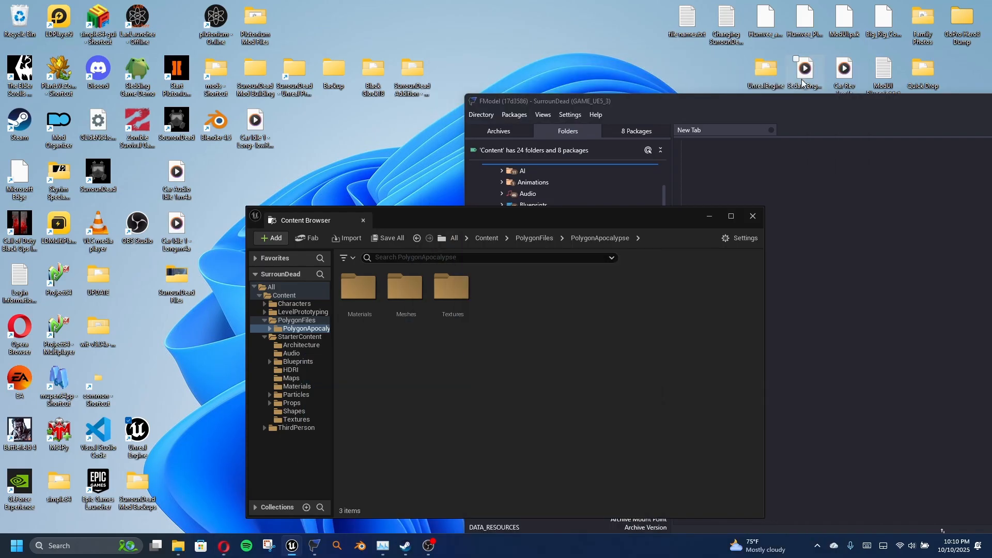
{"action": "left_click", "coordinate": [709, 217]}
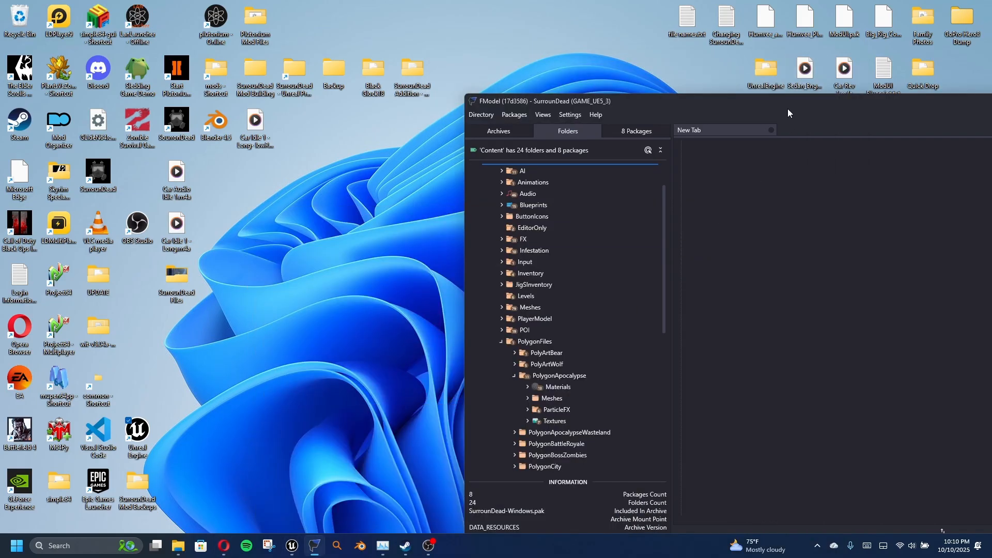
{"action": "left_click_drag", "start_coordinate": [787, 108], "coordinate": [408, 163]}
{"action": "left_click", "coordinate": [826, 157]}
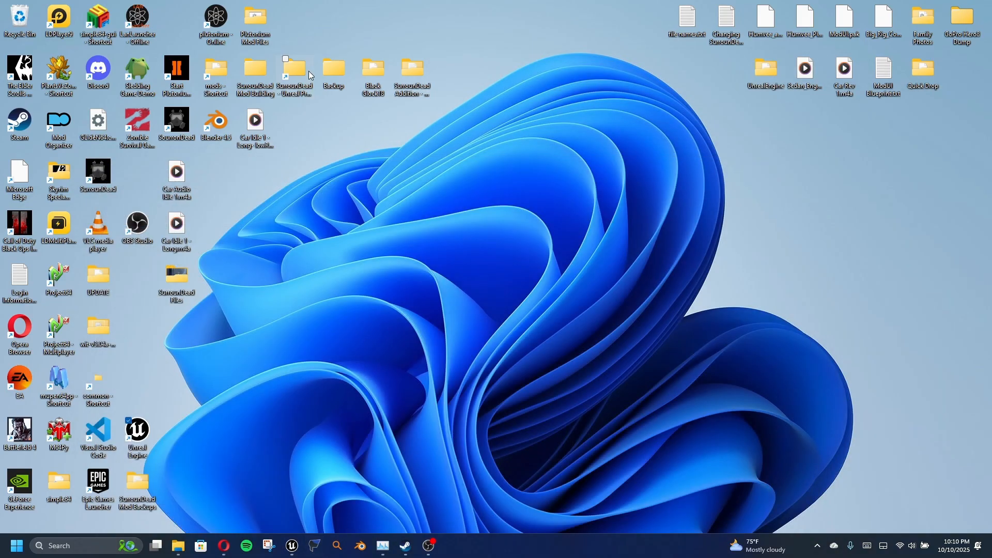
{"action": "double_click", "coordinate": [305, 72]}
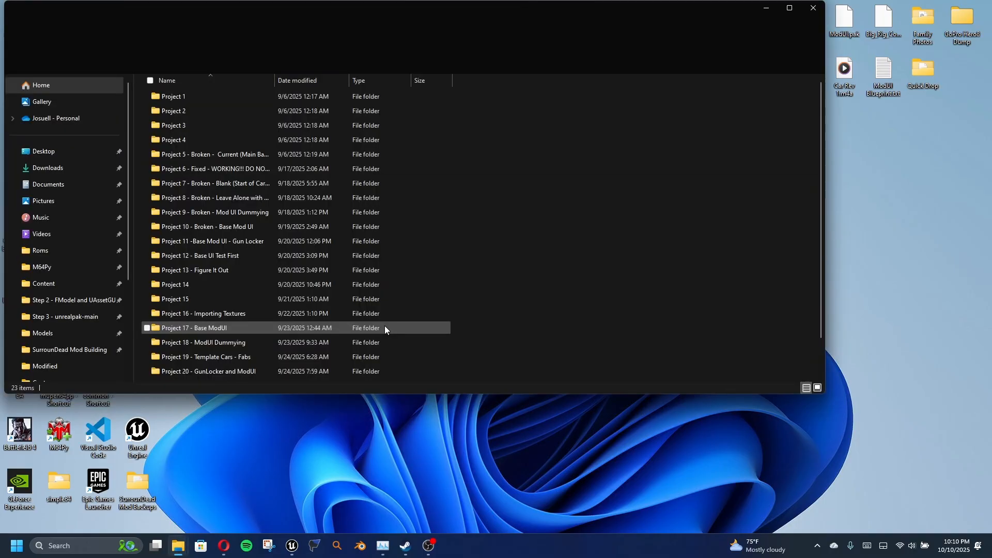
{"action": "left_click", "coordinate": [429, 546]}
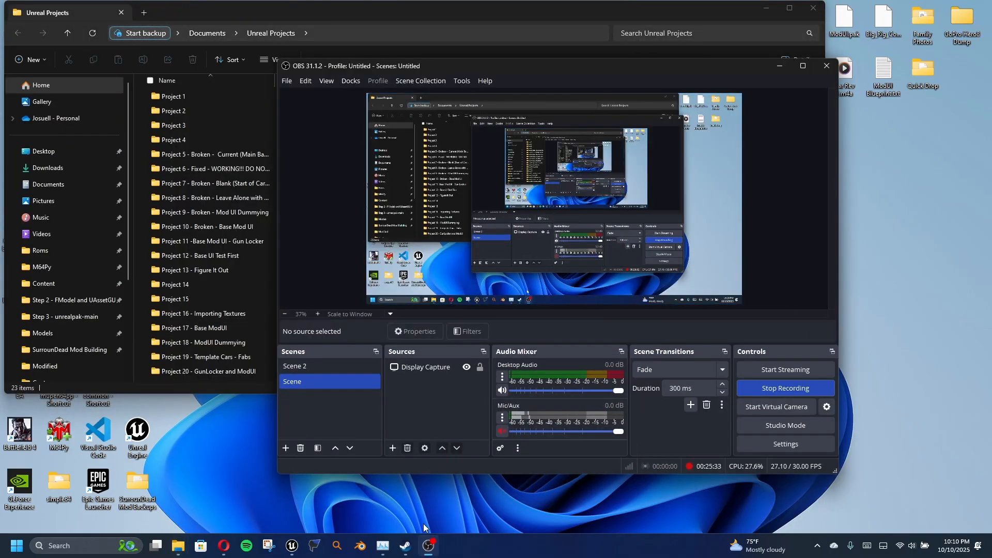
{"action": "left_click", "coordinate": [428, 546]}
Switch back to the Unreal Editor and show the project's Content folder in File Explorer.
{"action": "mouse_move", "coordinate": [292, 545]}
{"action": "left_click", "coordinate": [364, 482]}
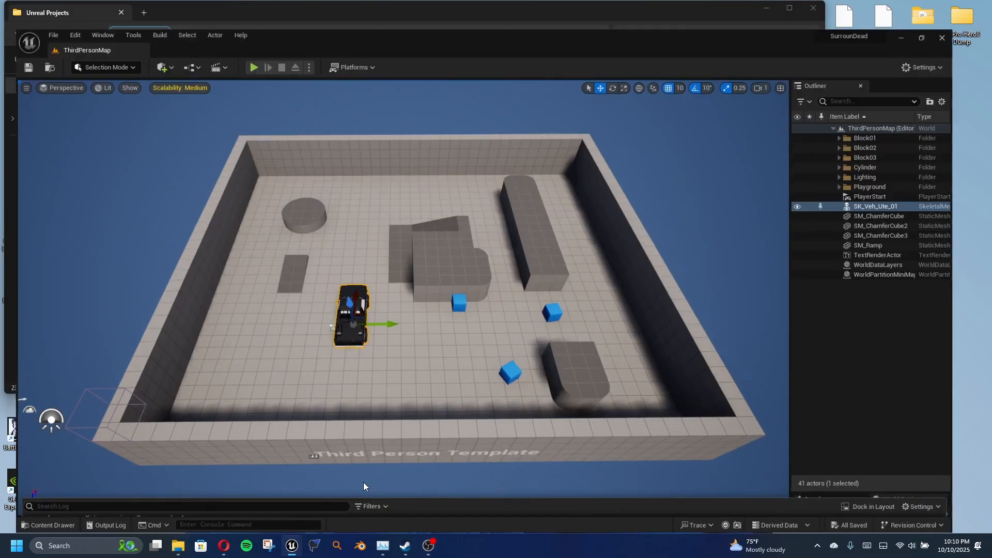
{"action": "left_click", "coordinate": [56, 526]}
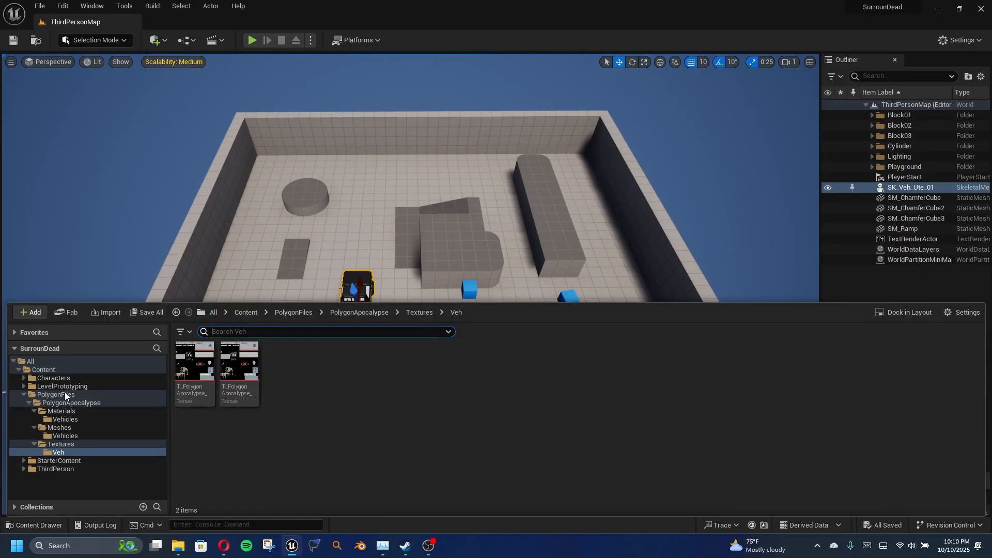
{"action": "left_click", "coordinate": [43, 370]}
{"action": "right_click", "coordinate": [65, 370]}
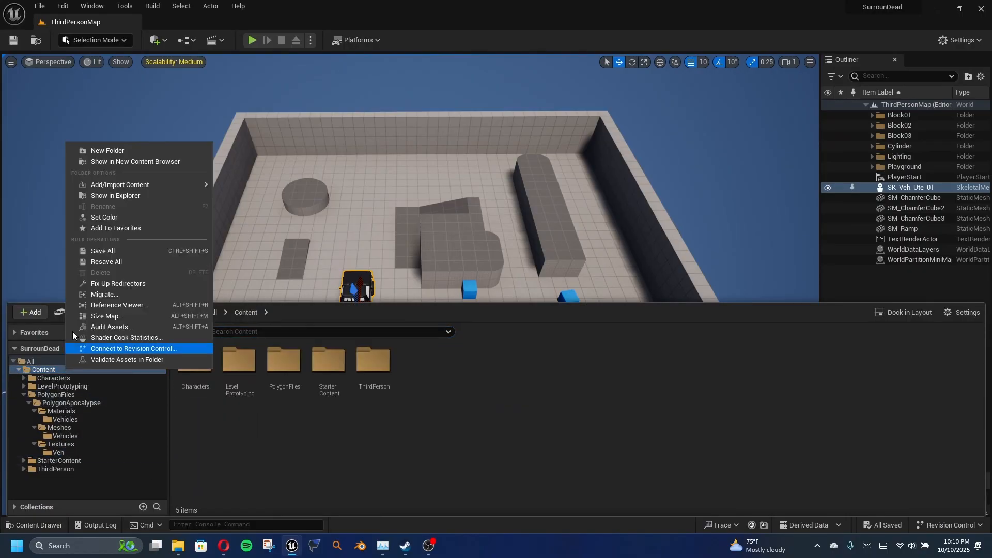
{"action": "left_click", "coordinate": [122, 194]}
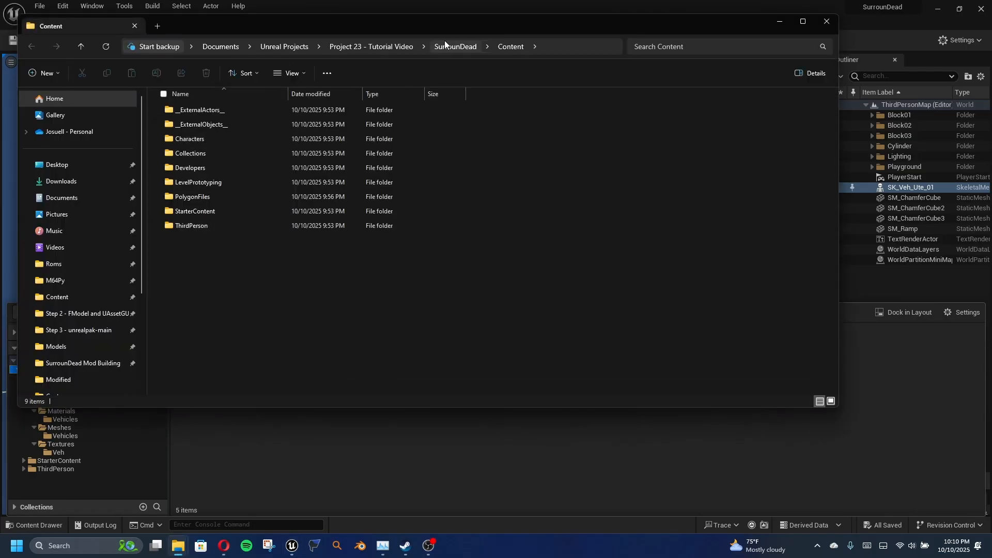
Browse from the SurrounDead project folder to Saved\Cooked\Windows and select the cooked SurrounDead folder.
{"action": "left_click", "coordinate": [446, 46]}
{"action": "left_click", "coordinate": [226, 182]}
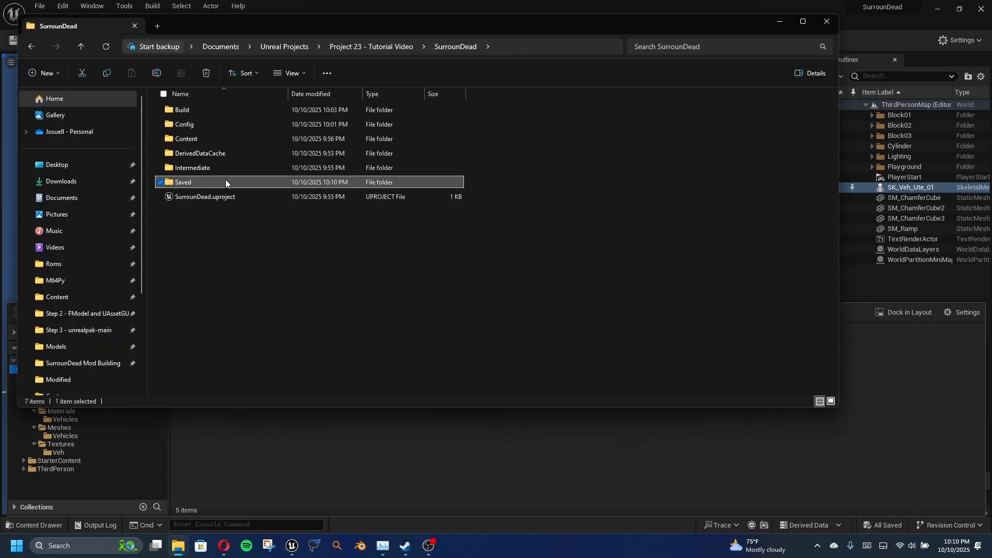
{"action": "double_click", "coordinate": [225, 182]}
{"action": "left_click", "coordinate": [201, 153]}
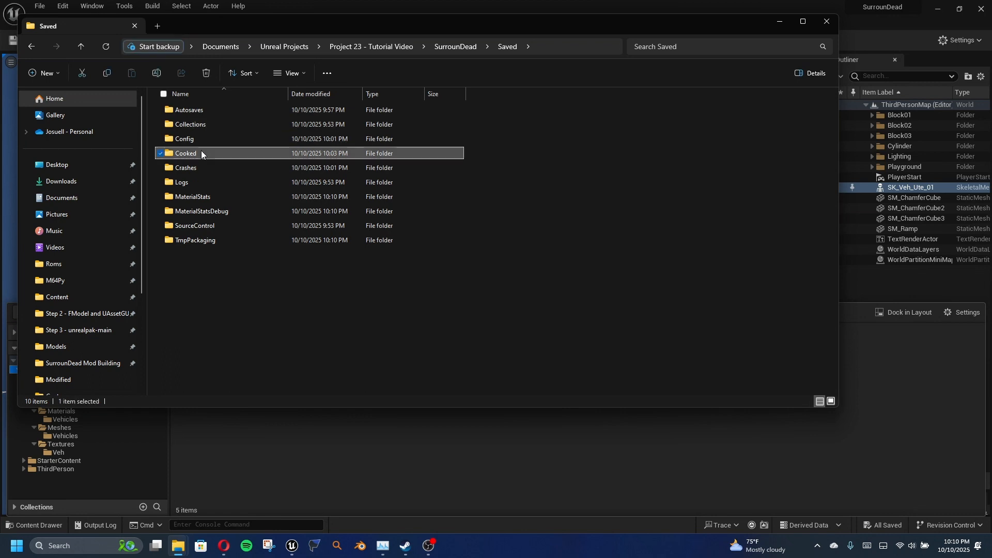
{"action": "double_click", "coordinate": [201, 153]}
{"action": "double_click", "coordinate": [230, 113]}
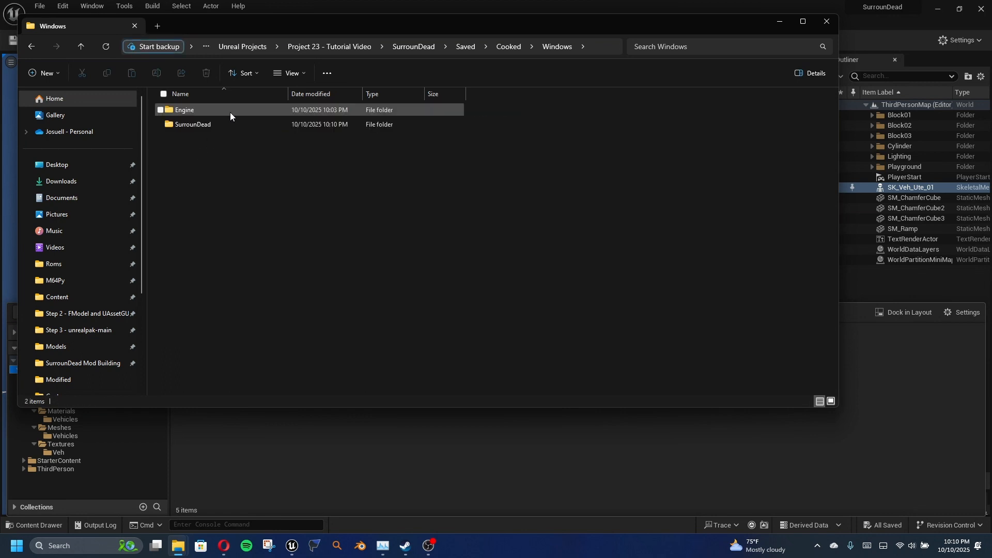
{"action": "left_click", "coordinate": [210, 126]}
Minimize the Unreal Editor and the Unreal Projects window, and open Step 3 - unrealpak-main inside the SurrounDead Mod Building folder.
{"action": "left_click_drag", "start_coordinate": [266, 25], "coordinate": [399, 71]}
{"action": "left_click", "coordinate": [938, 9]}
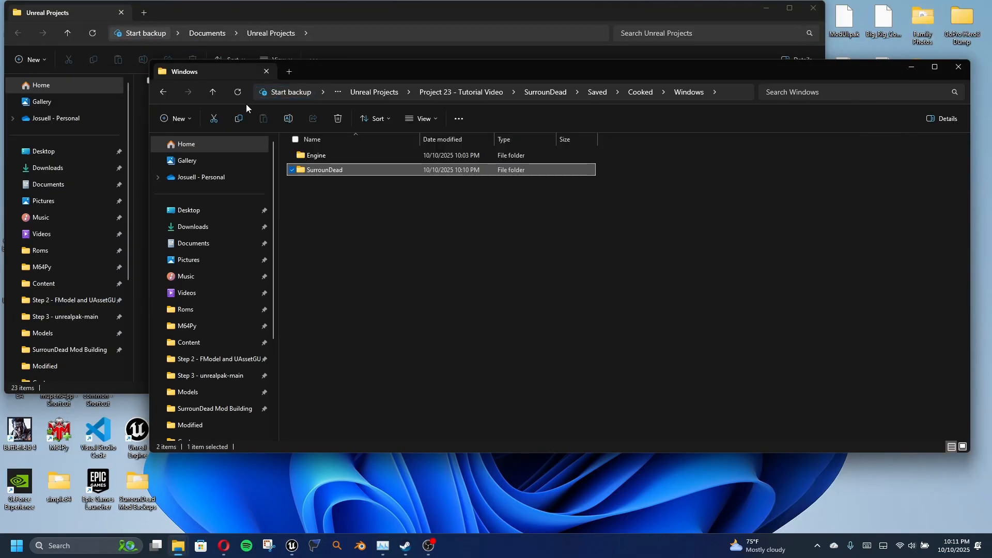
{"action": "left_click_drag", "start_coordinate": [440, 72], "coordinate": [649, 159]}
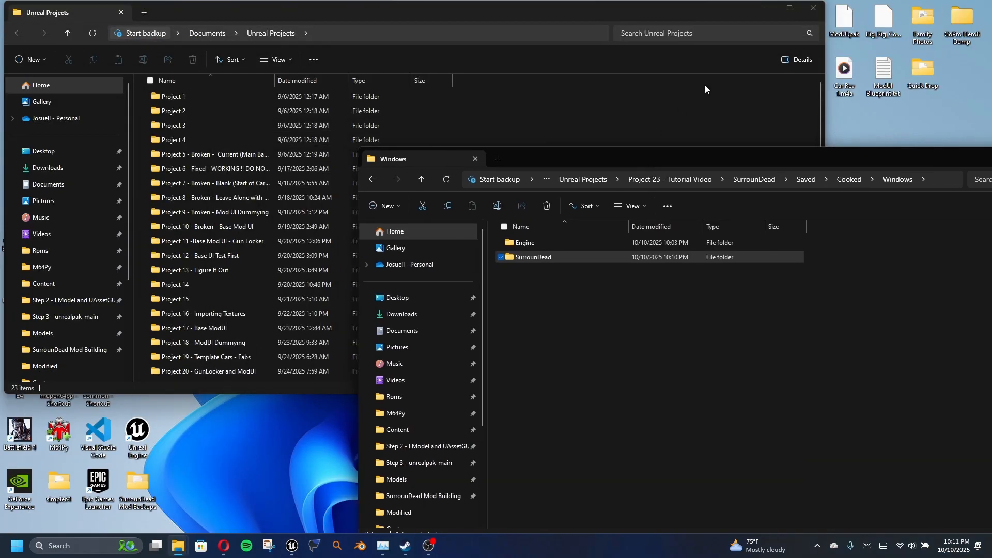
{"action": "left_click", "coordinate": [760, 11]}
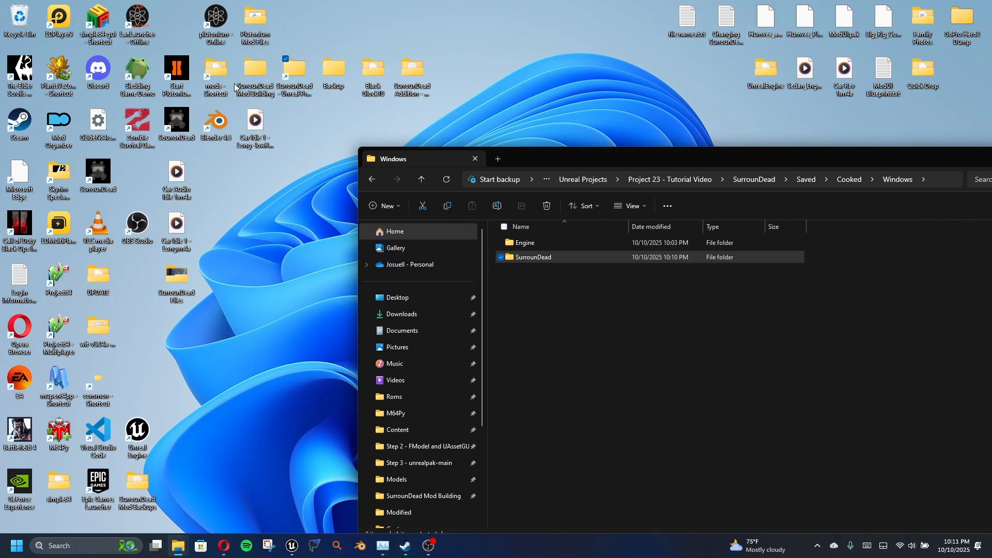
{"action": "left_click", "coordinate": [252, 69]}
{"action": "double_click", "coordinate": [252, 70]}
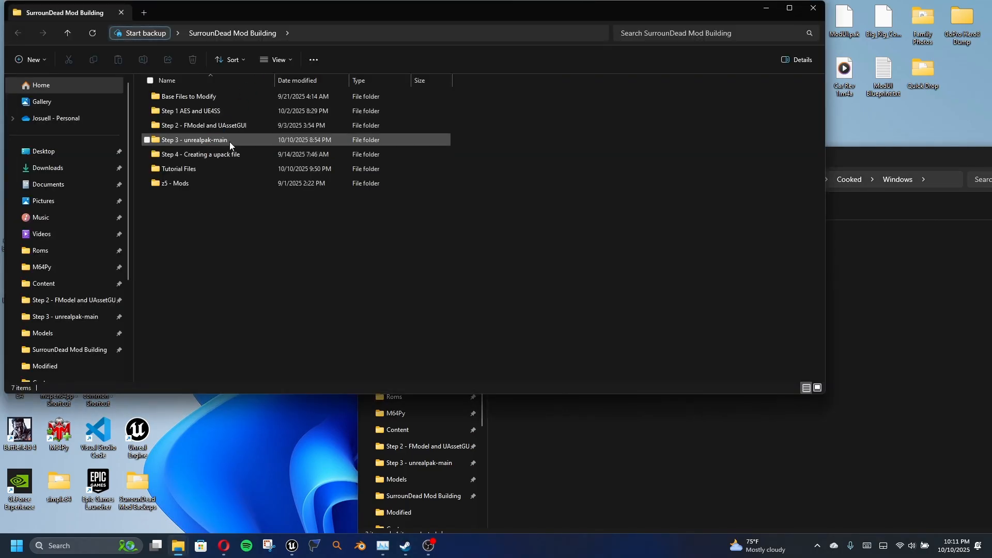
{"action": "double_click", "coordinate": [229, 141]}
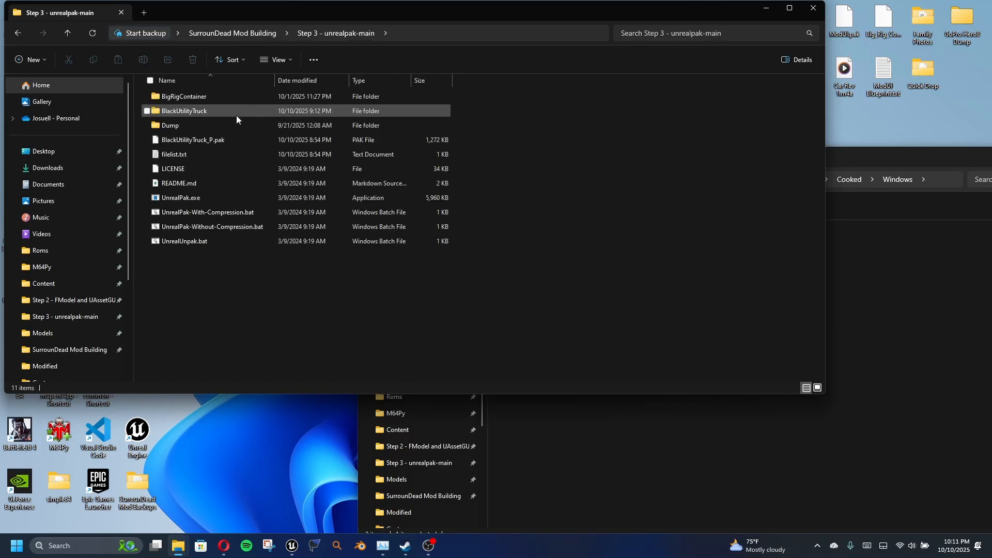
Create a folder named TutorialVideoTest in Step 3 - unrealpak-main and open it.
{"action": "right_click", "coordinate": [230, 270]}
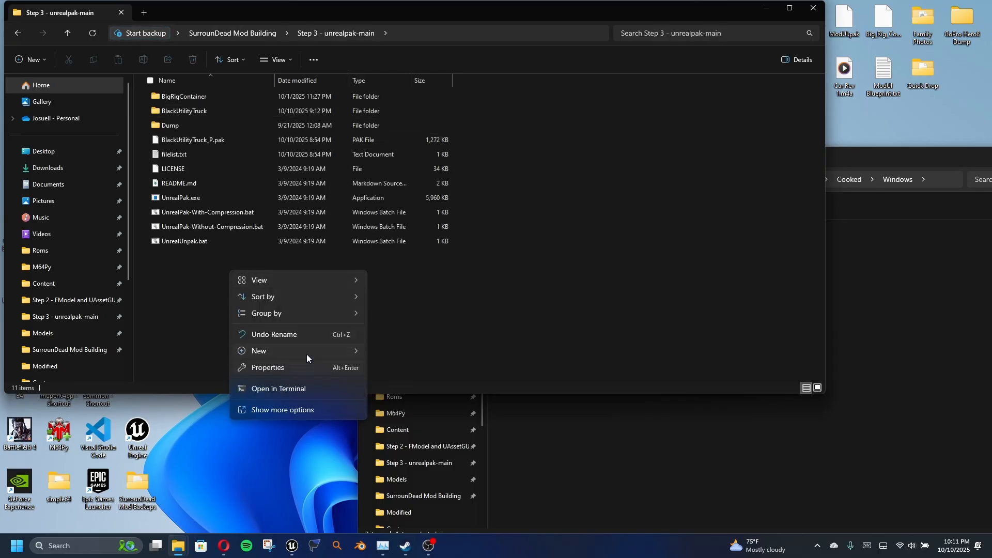
{"action": "mouse_move", "coordinate": [329, 351]}
{"action": "left_click", "coordinate": [397, 354]}
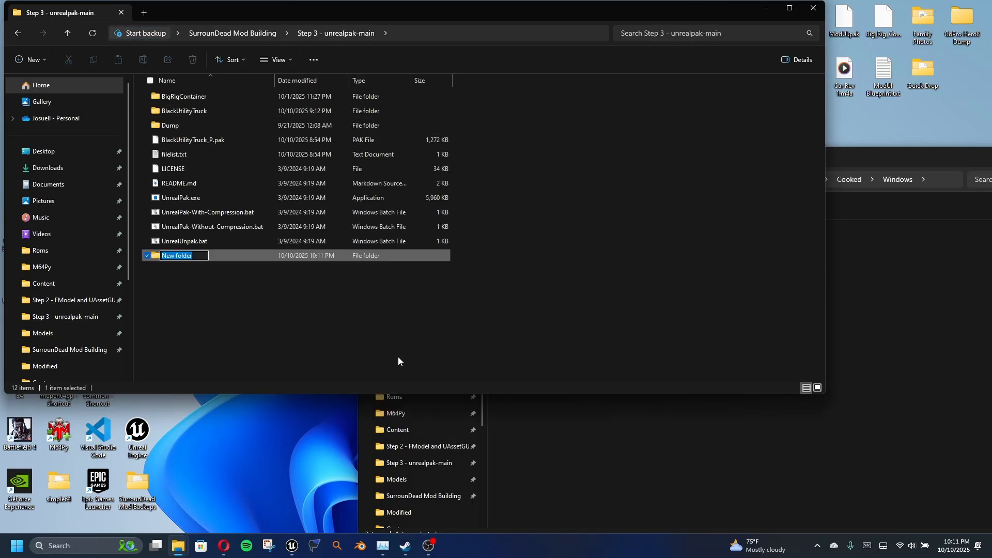
{"action": "type", "text": "Tutoria"}
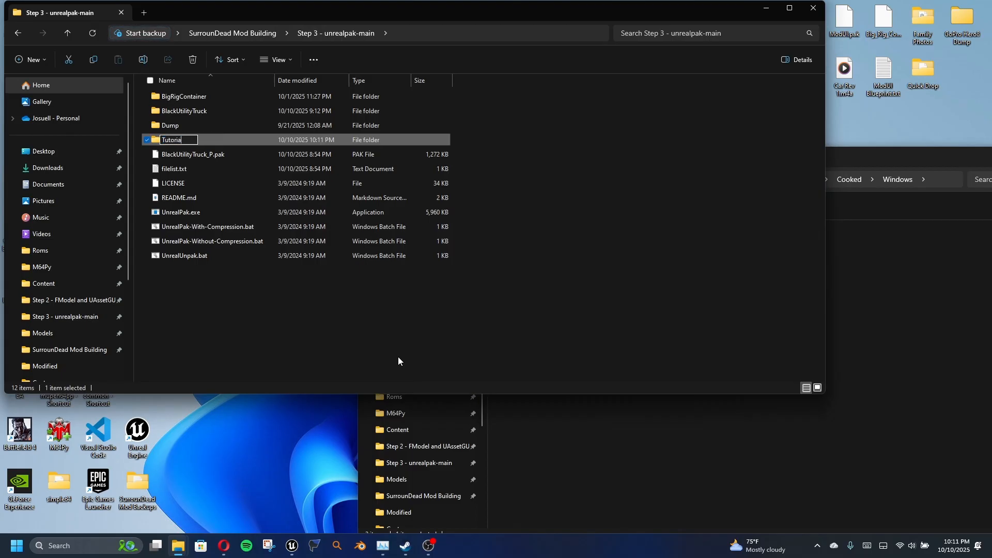
{"action": "type", "text": "lVideoTest"}
{"action": "key", "text": "Return"}
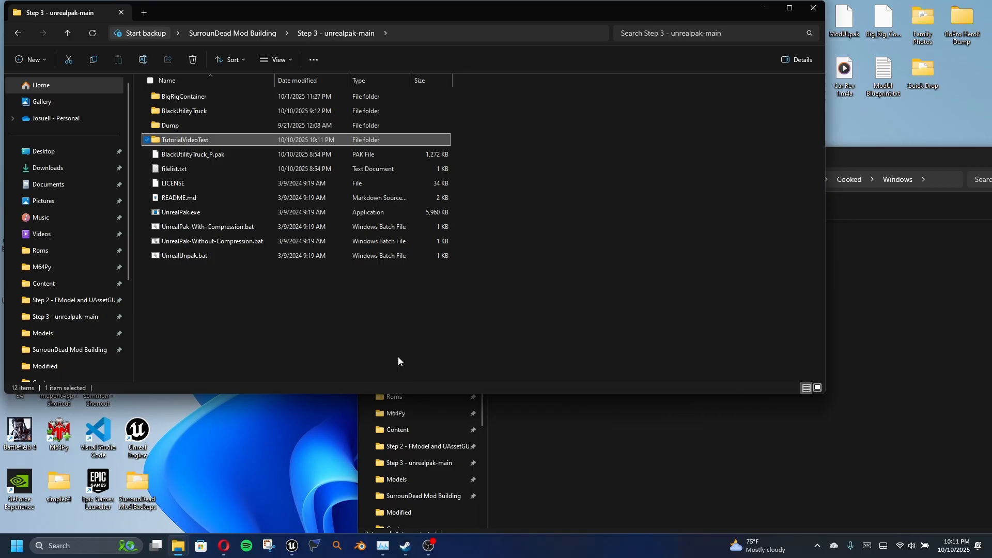
{"action": "key", "text": "Return"}
Copy the cooked SurrounDead folder from the Windows folder into TutorialVideoTest.
{"action": "left_click", "coordinate": [836, 492]}
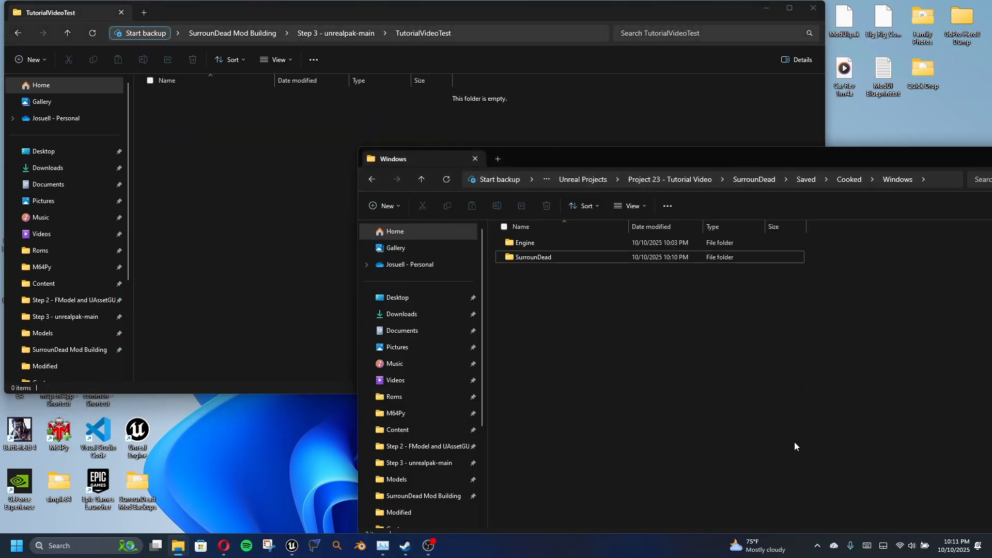
{"action": "left_click", "coordinate": [584, 256]}
{"action": "key", "text": "ctrl+c"}
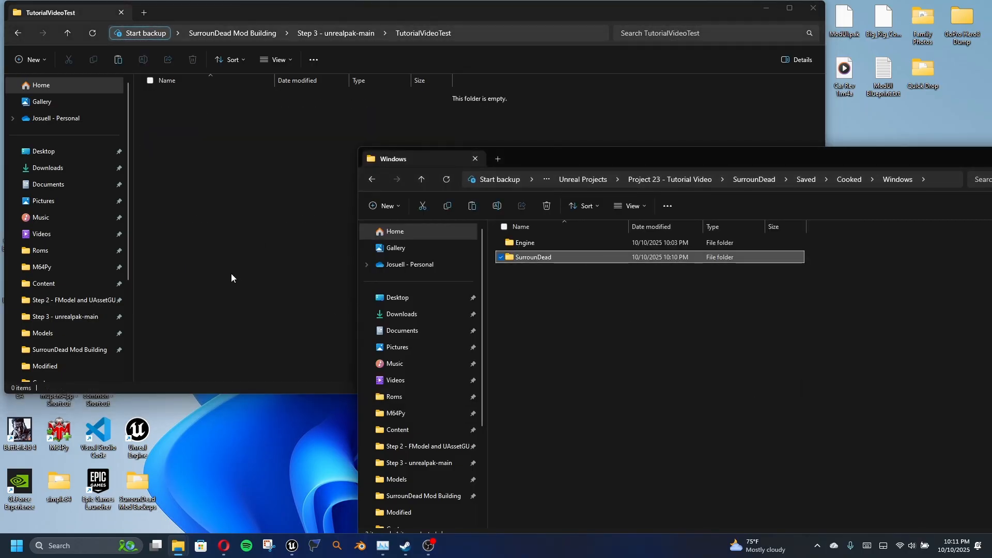
{"action": "left_click", "coordinate": [231, 275]}
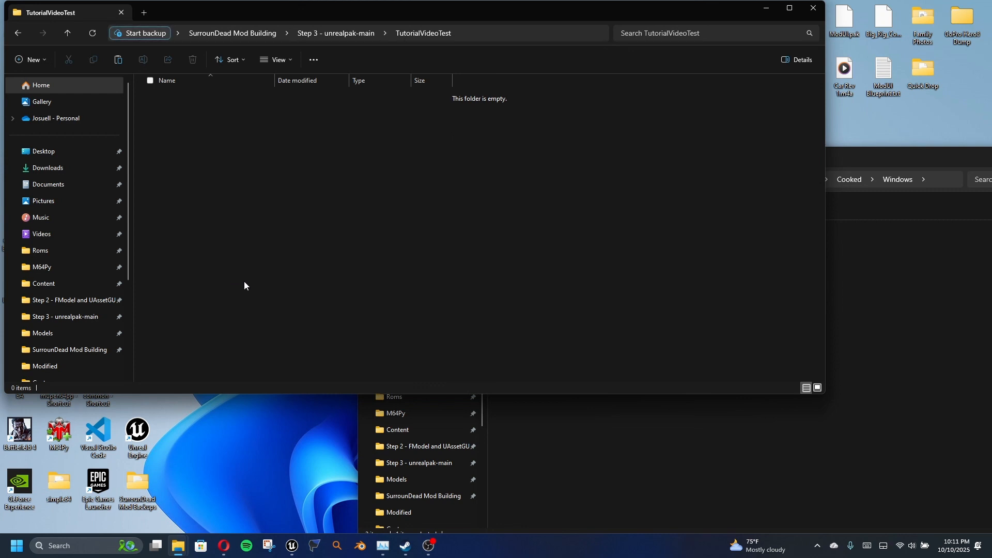
{"action": "key", "text": "ctrl+v"}
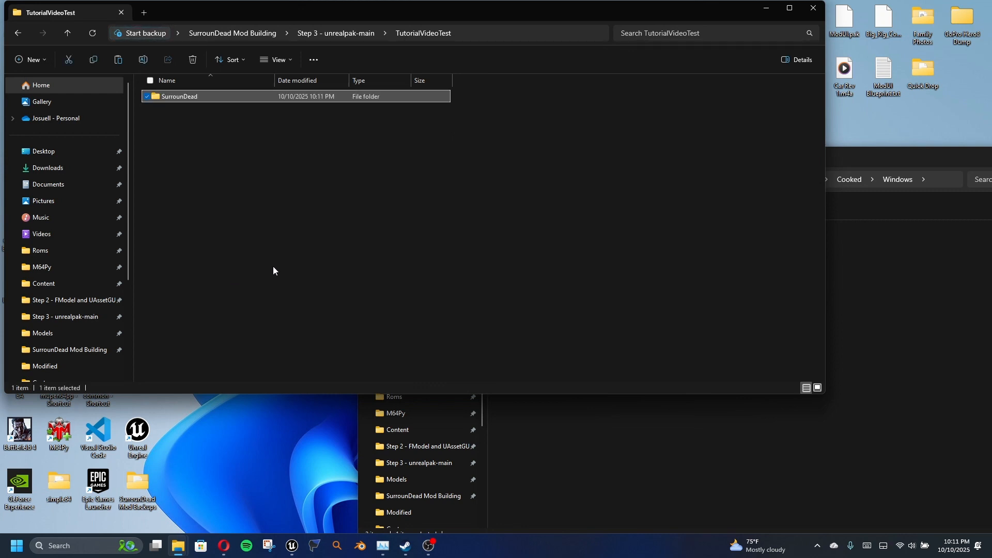
Delete the Metadata folder and AssetRegistry.bin from the copied SurrounDead folder, keeping only Content.
{"action": "double_click", "coordinate": [204, 102]}
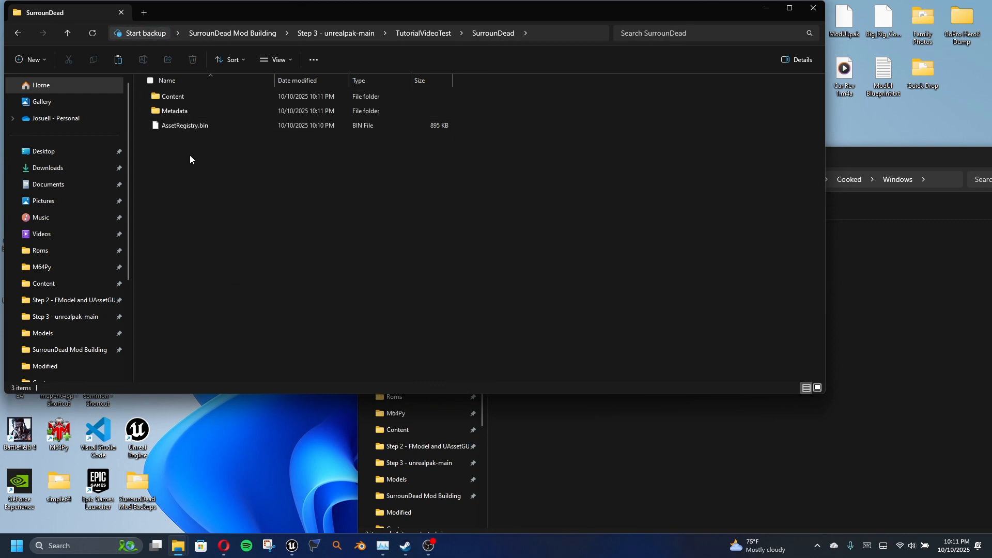
{"action": "left_click_drag", "start_coordinate": [190, 155], "coordinate": [254, 111]}
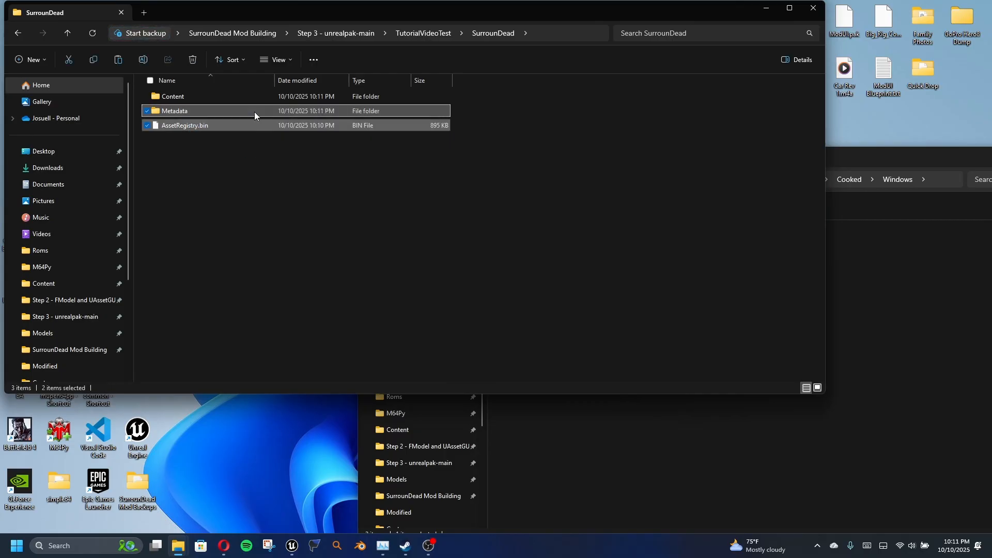
{"action": "key", "text": "Delete"}
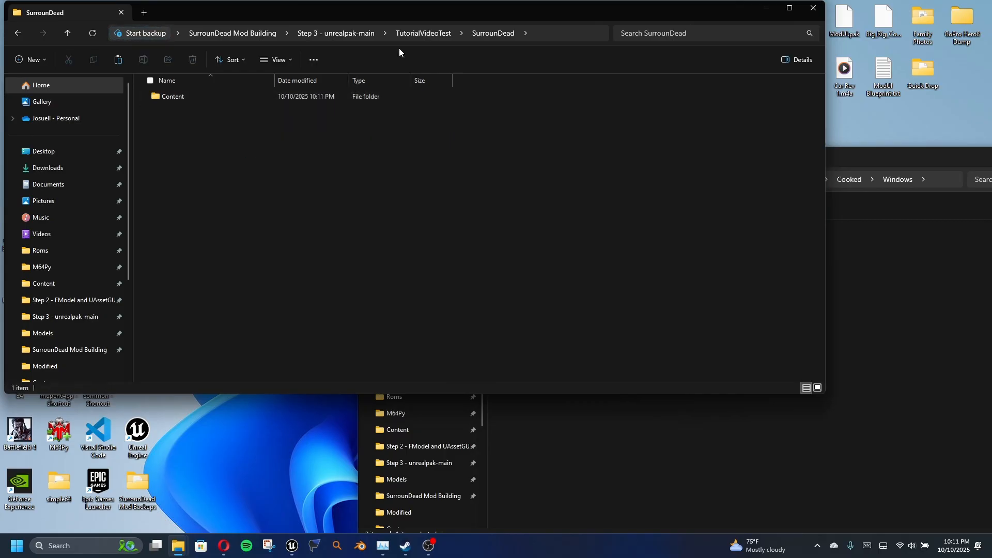
Return to Step 3 - unrealpak-main and pack the TutorialVideoTest folder into a pak file with UnrealPak-With-Compression.bat.
{"action": "left_click", "coordinate": [361, 36]}
{"action": "left_click", "coordinate": [392, 107]}
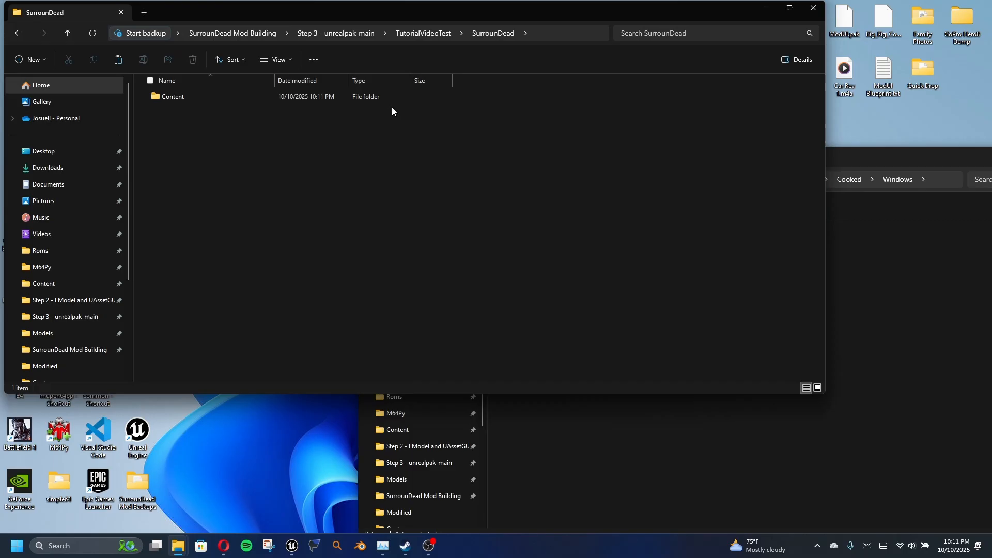
{"action": "left_click", "coordinate": [343, 37]}
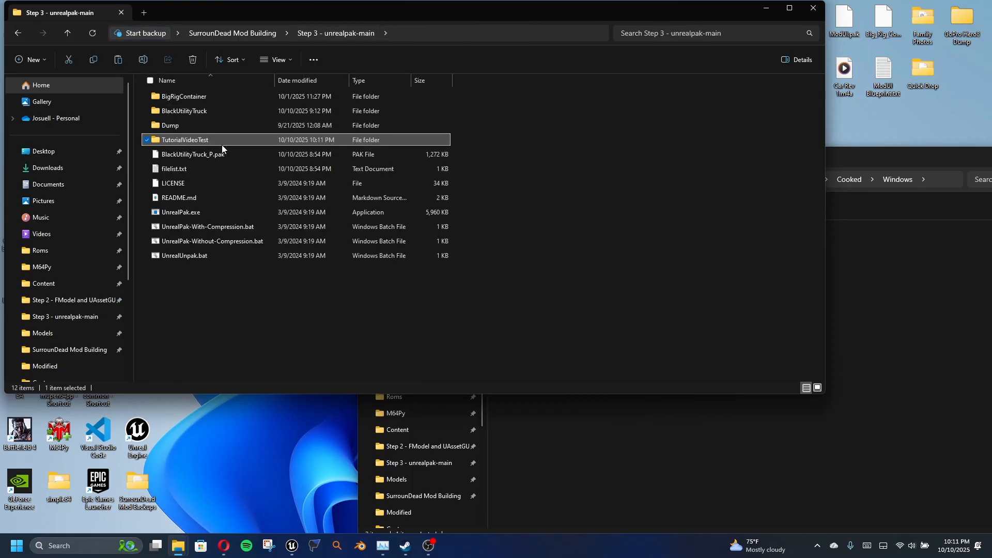
{"action": "left_click", "coordinate": [218, 152]}
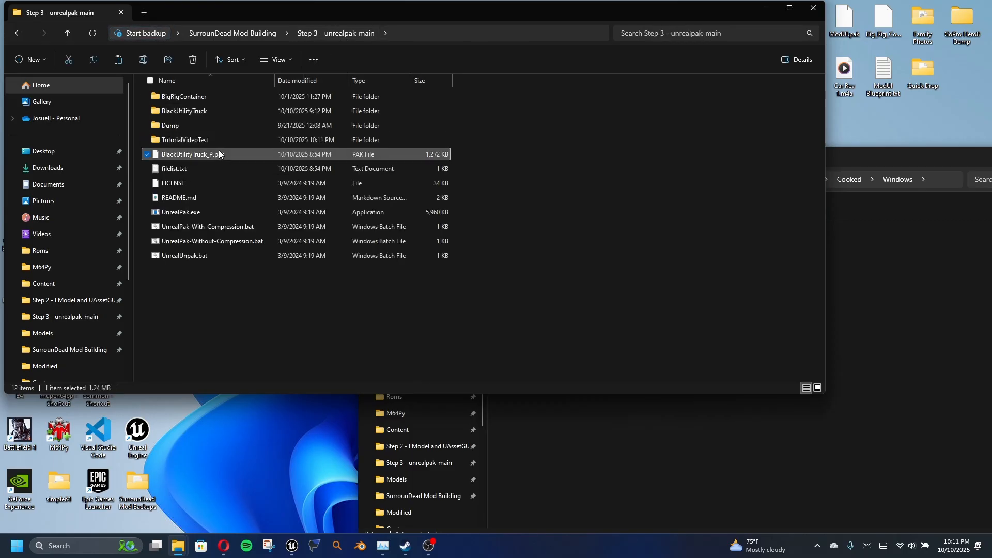
{"action": "left_click", "coordinate": [231, 143]}
{"action": "left_click_drag", "start_coordinate": [231, 143], "coordinate": [290, 229]}
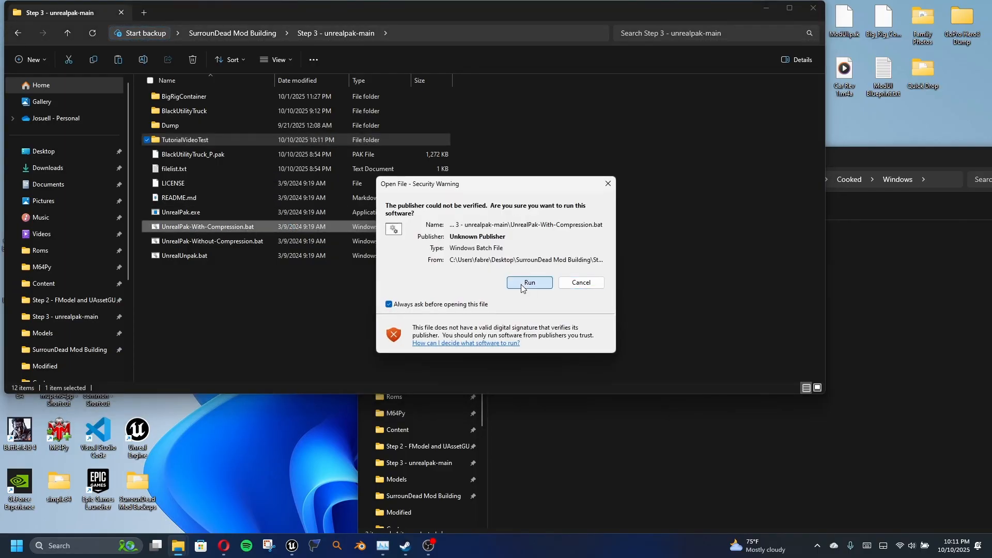
{"action": "left_click", "coordinate": [577, 283]}
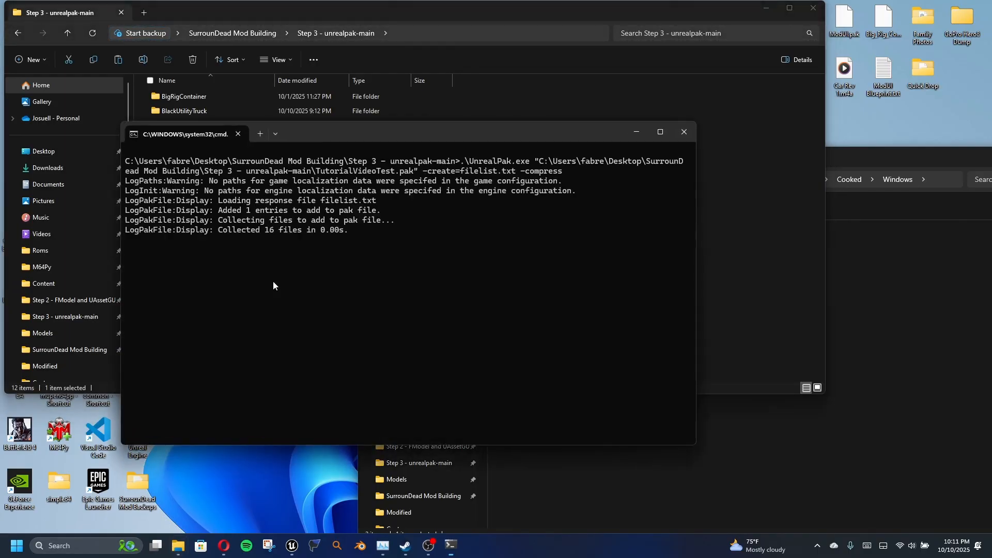
{"action": "key", "text": "Return"}
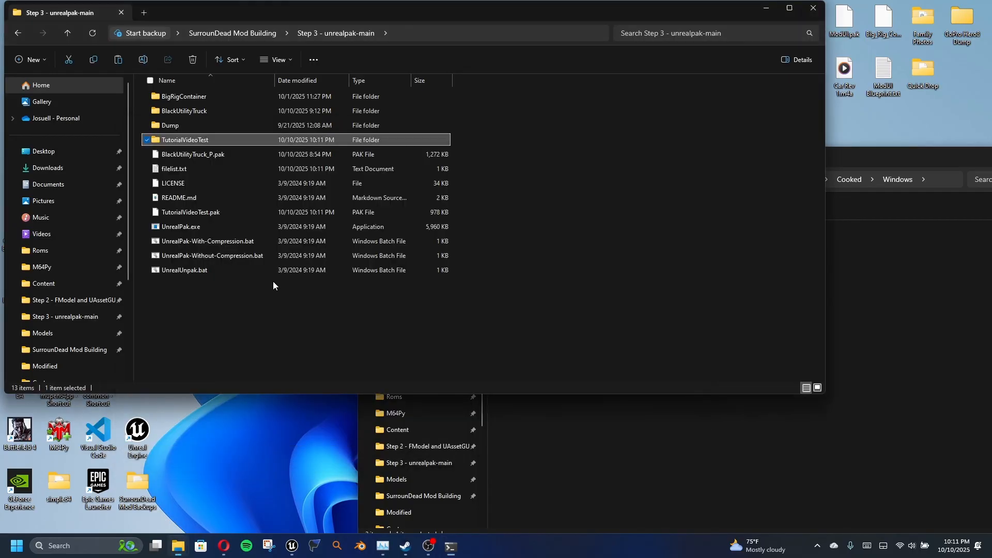
Rename the new pak file as TutorialVideoTest_P.pak.
{"action": "left_click", "coordinate": [237, 215]}
{"action": "right_click", "coordinate": [237, 215]}
{"action": "left_click", "coordinate": [289, 228]}
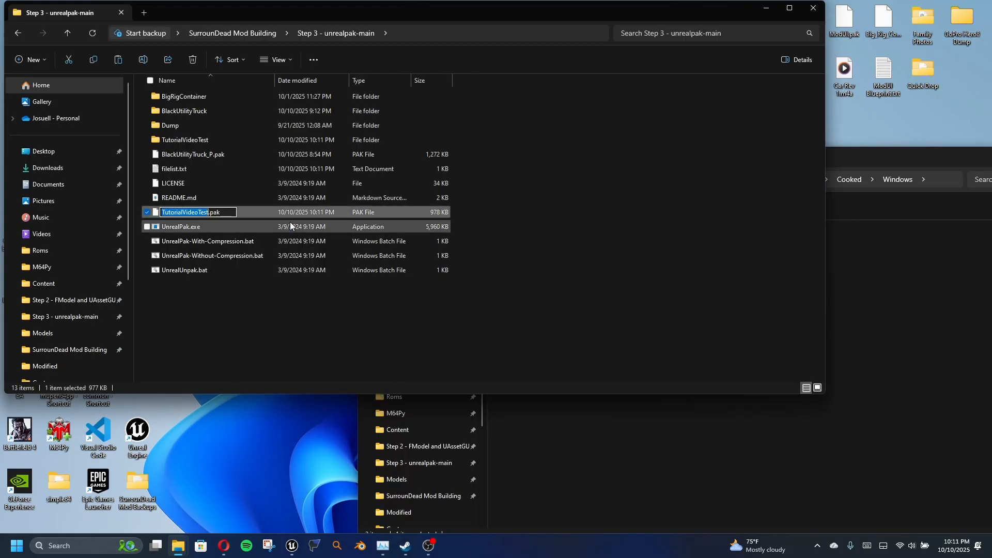
{"action": "key", "text": "Right"}
{"action": "type", "text": "_P"}
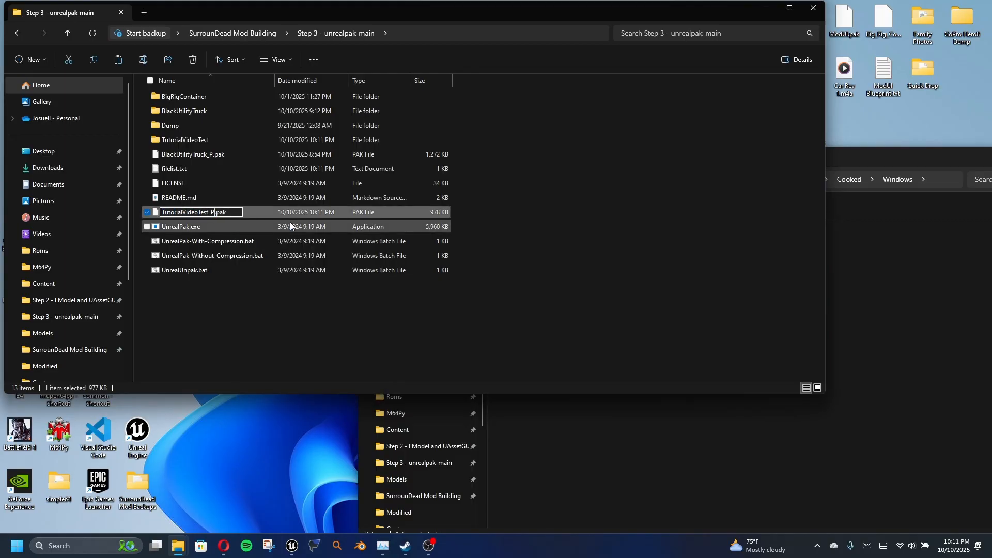
{"action": "key", "text": "Return"}
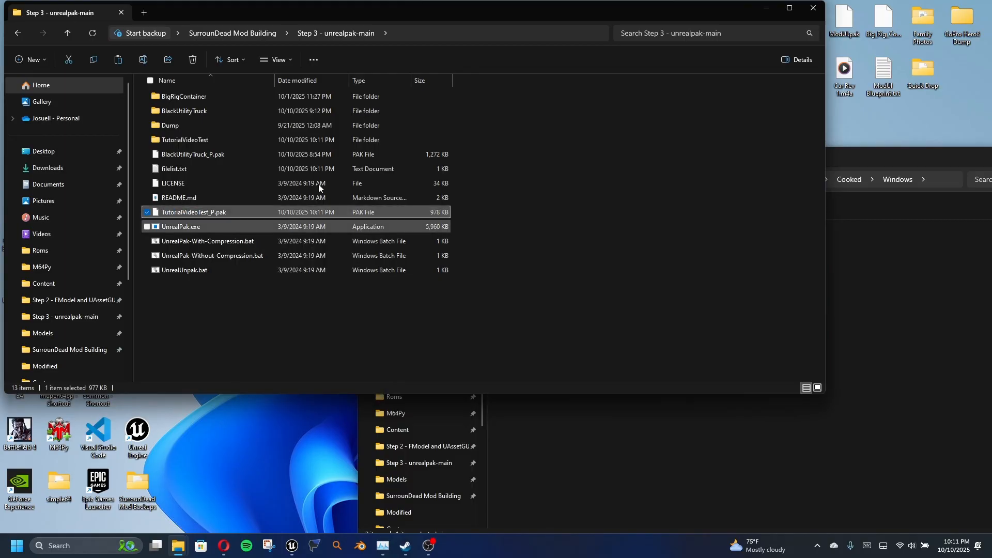
Place a copy of TutorialVideoTest_P.pak in SurrounDead's Paks\mods folder through the mods desktop shortcut.
{"action": "left_click", "coordinate": [766, 8]}
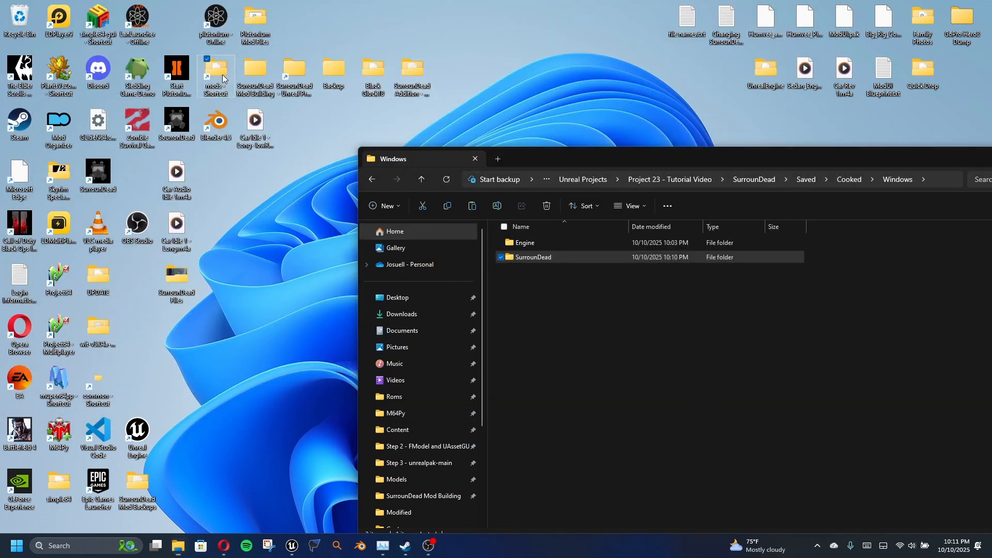
{"action": "double_click", "coordinate": [216, 72]}
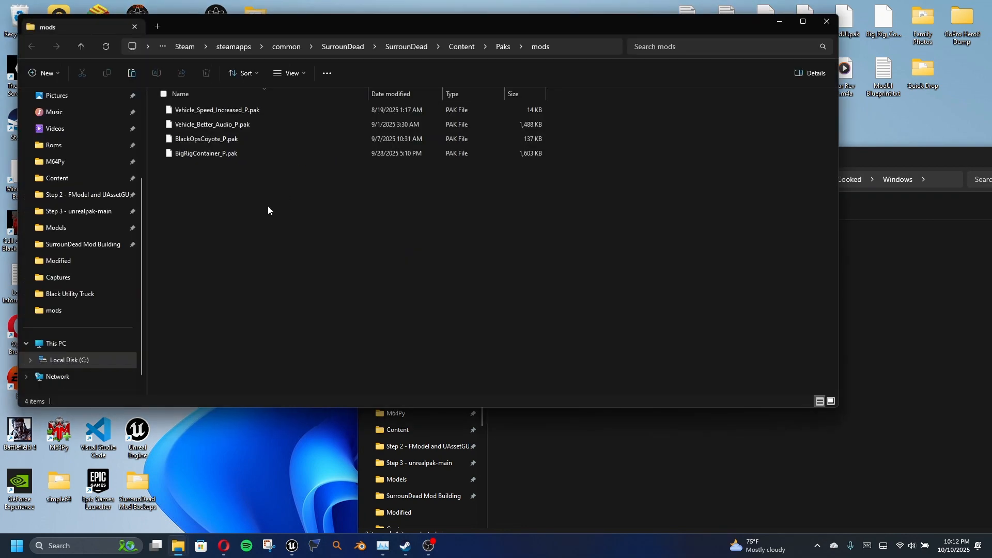
{"action": "key", "text": "ctrl+v"}
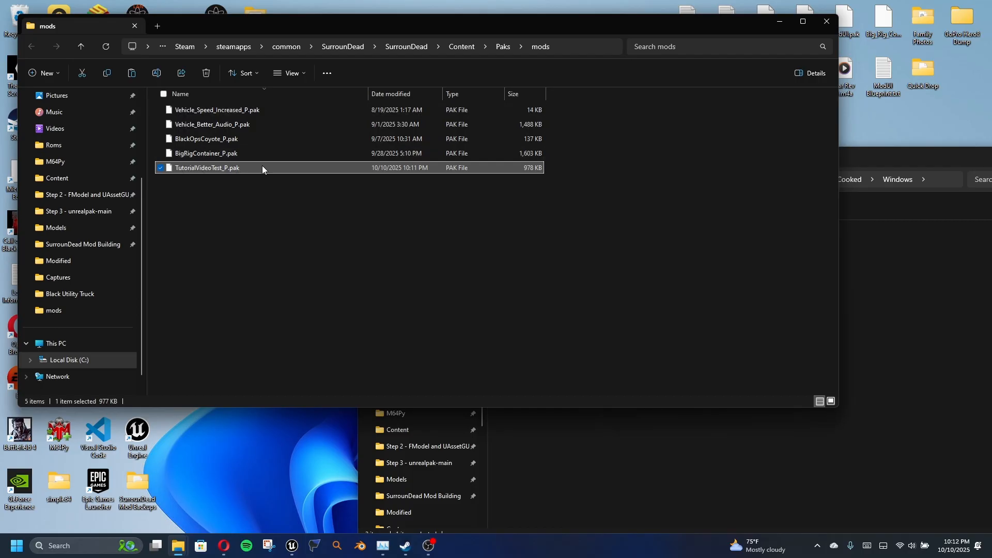
Clear the file windows away and launch SurrounDead from the Steam library with the standard Play SurrounDead option.
{"action": "left_click", "coordinate": [780, 21]}
{"action": "left_click_drag", "start_coordinate": [859, 158], "coordinate": [583, 155]}
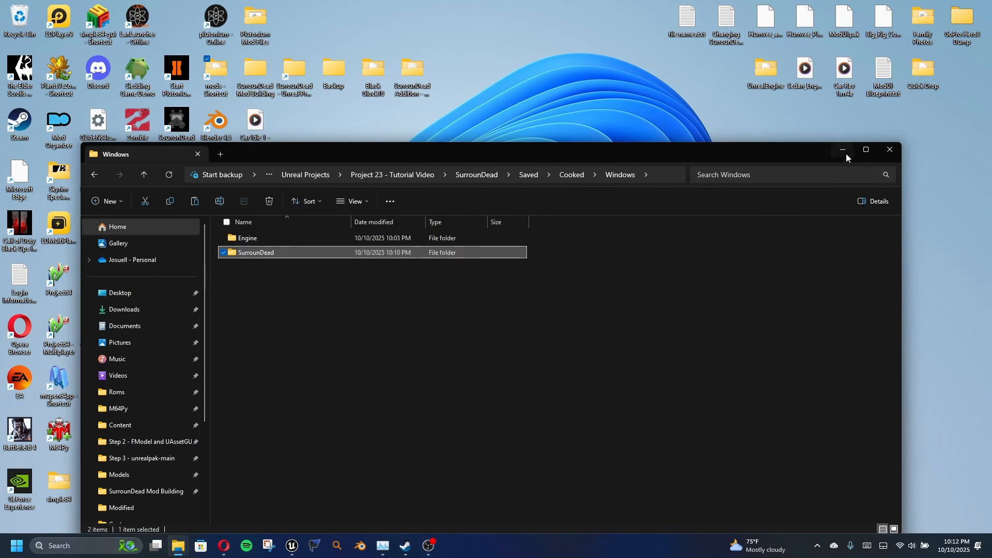
{"action": "left_click", "coordinate": [846, 154]}
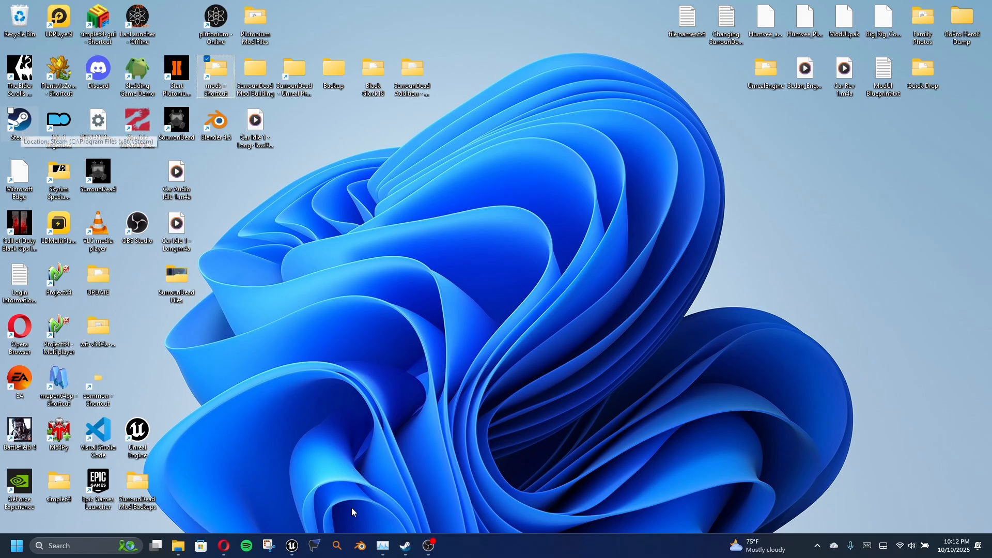
{"action": "left_click", "coordinate": [417, 548]}
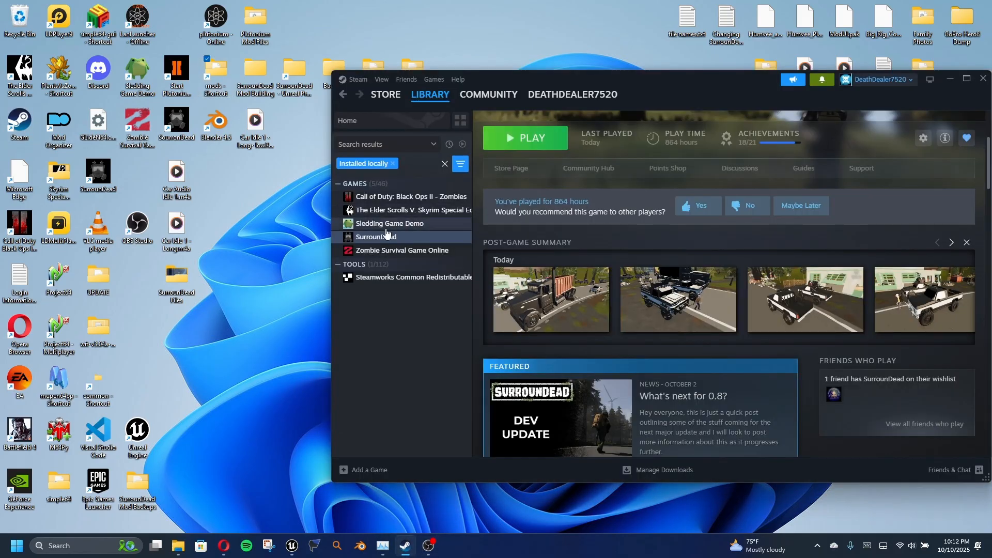
{"action": "double_click", "coordinate": [381, 239]}
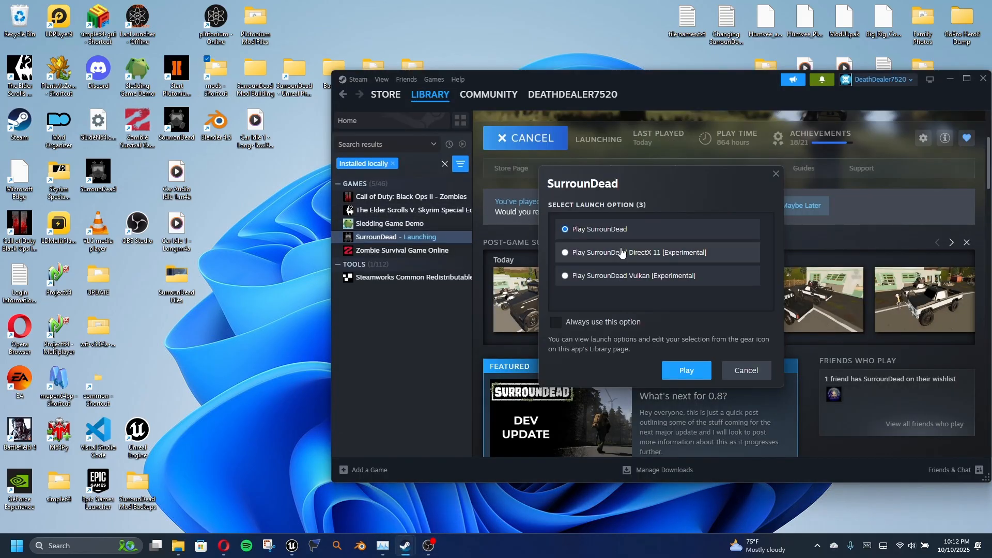
{"action": "left_click", "coordinate": [674, 371]}
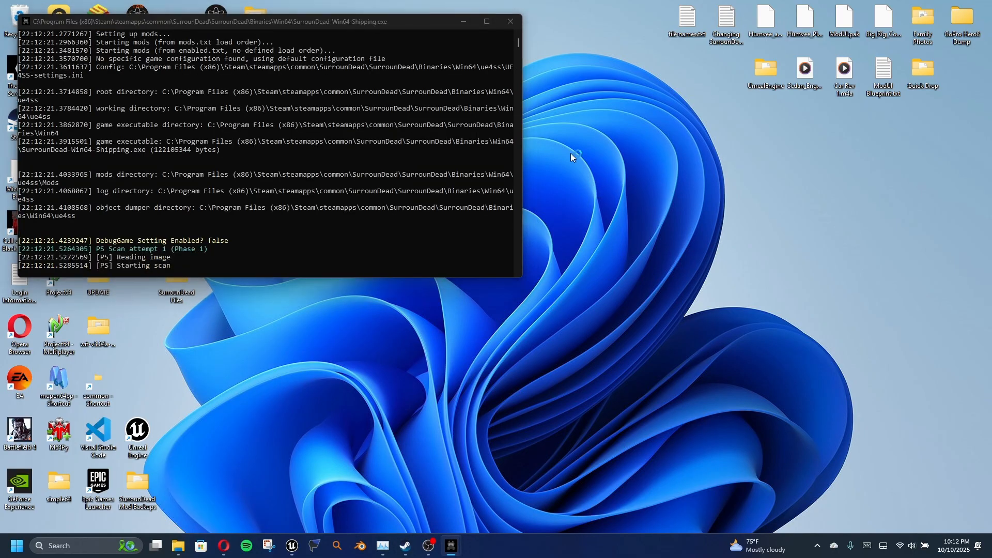
{"action": "left_click_drag", "start_coordinate": [429, 20], "coordinate": [411, 276]}
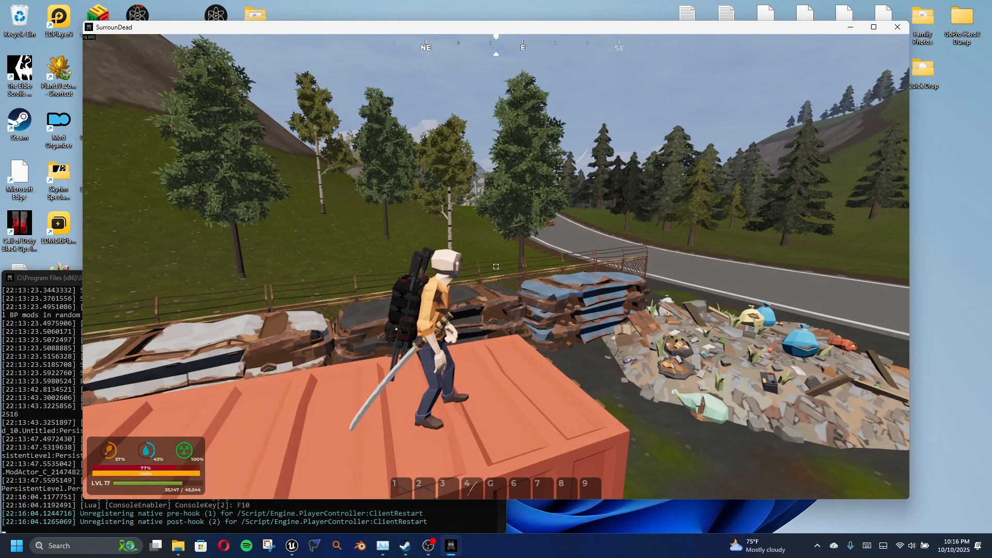
Enable invincibility in the game's debug menu and run off the container to the open ground beside the road.
{"action": "key", "text": "F1"}
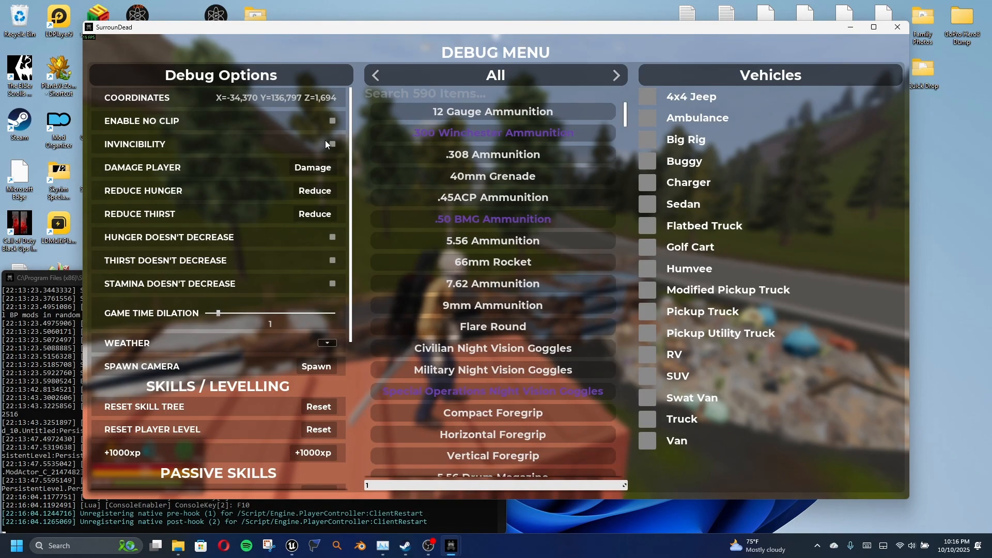
{"action": "key", "text": "F1"}
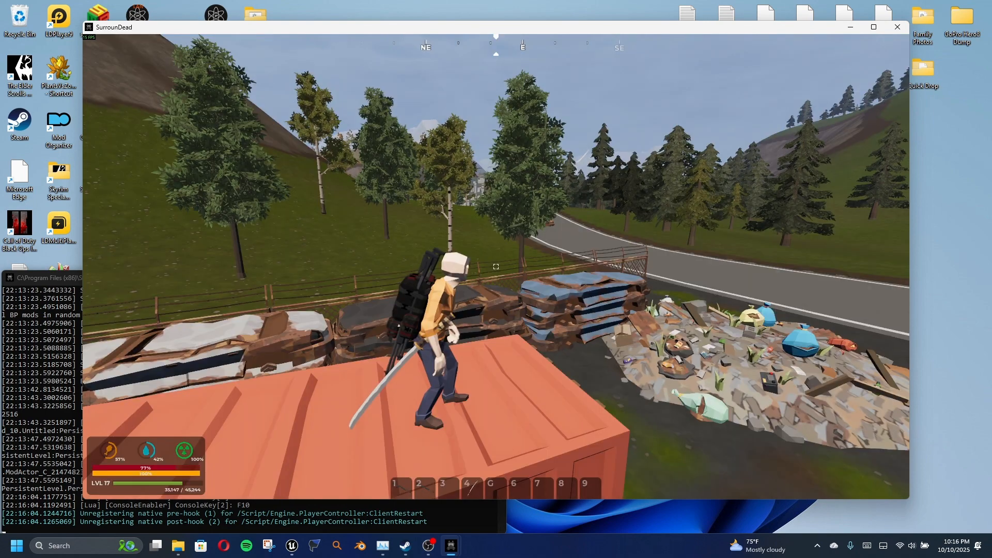
{"action": "key", "text": "w"}
{"action": "key", "text": "w"}
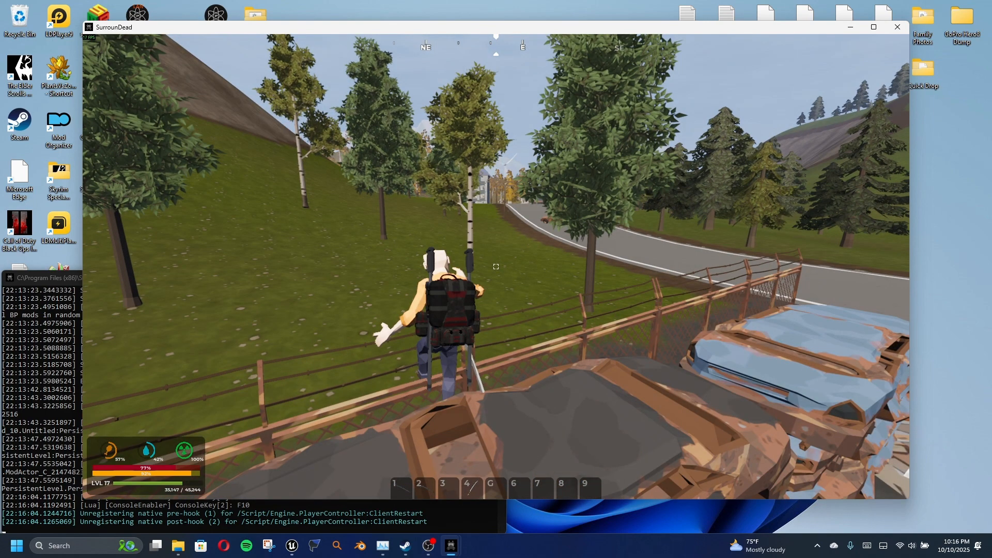
{"action": "key", "text": "w"}
{"action": "key", "text": "w"}
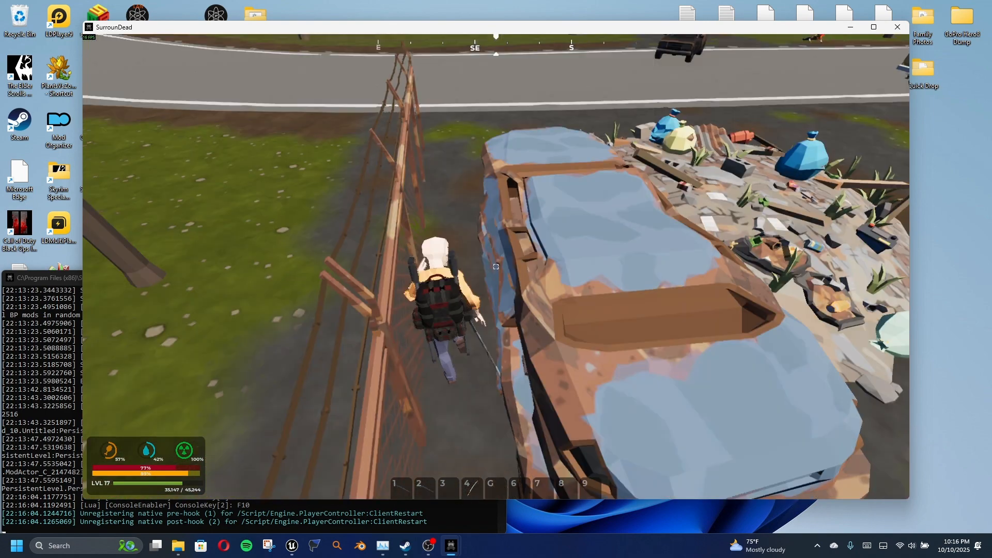
{"action": "key", "text": "w"}
Spawn several Pickup Utility Trucks near the road through the debug menu.
{"action": "key", "text": "F1"}
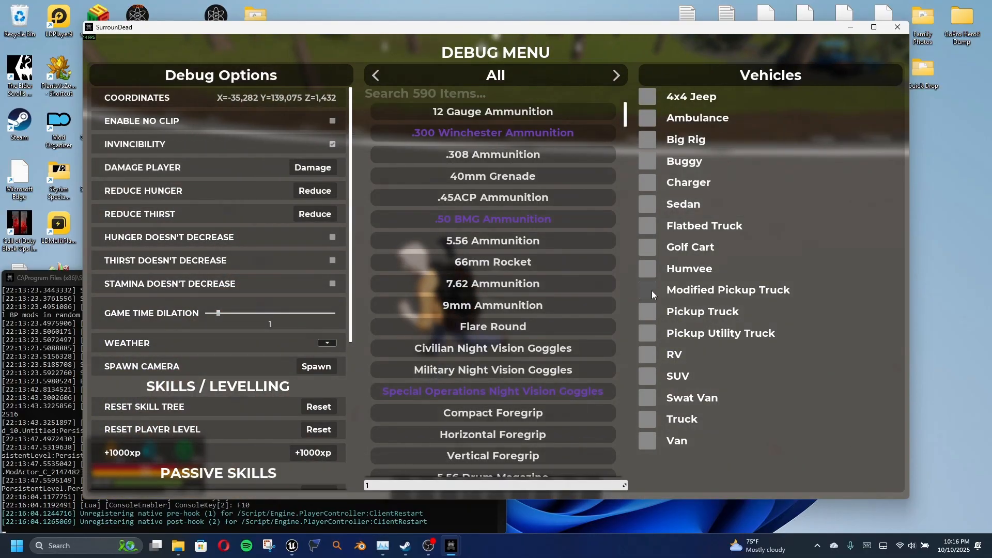
{"action": "left_click", "coordinate": [649, 334]}
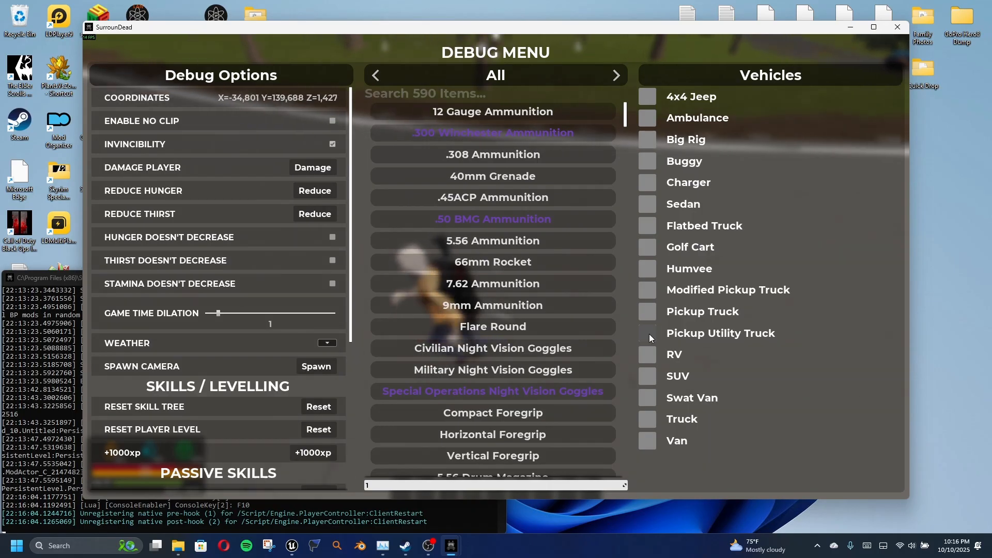
{"action": "key", "text": "F1"}
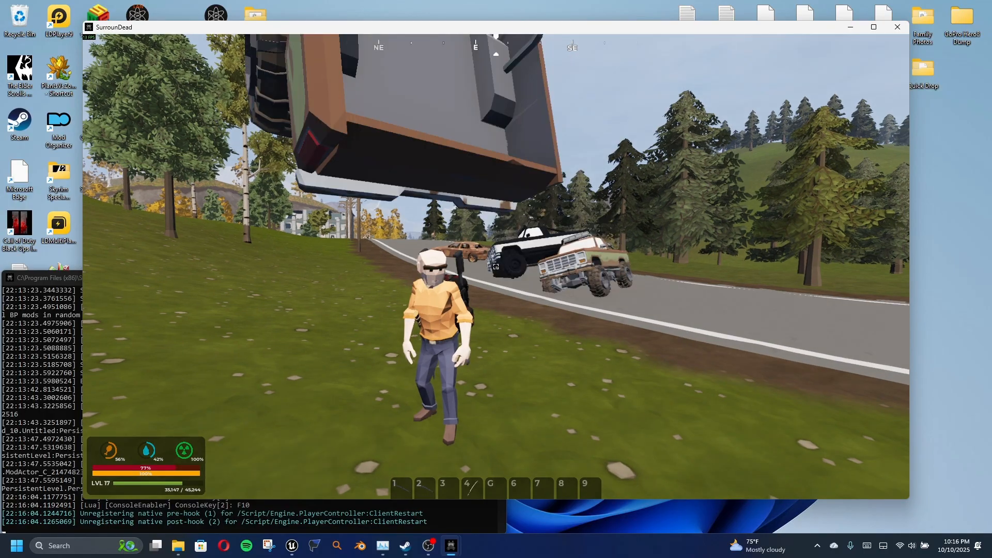
Walk around the spawned utility trucks and examine the modded black-and-white truck from the front and sides.
{"action": "key", "text": "w"}
{"action": "key", "text": "shift+w"}
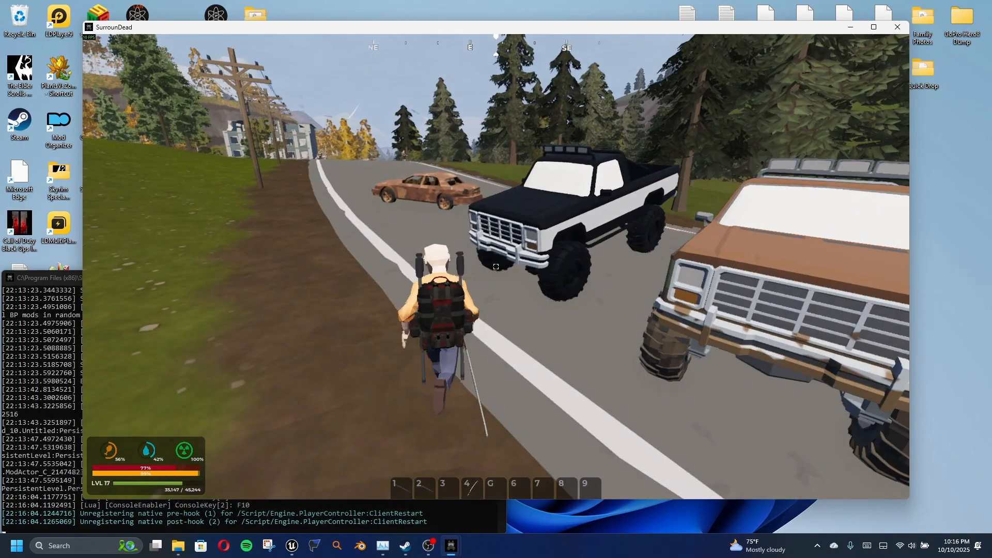
{"action": "key", "text": "shift+w"}
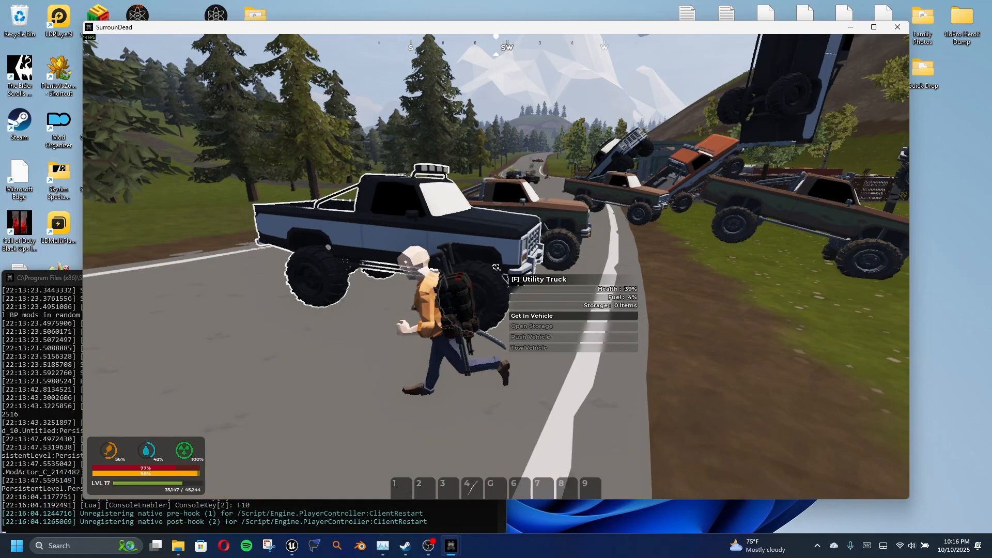
{"action": "key", "text": "w"}
{"action": "key", "text": "s"}
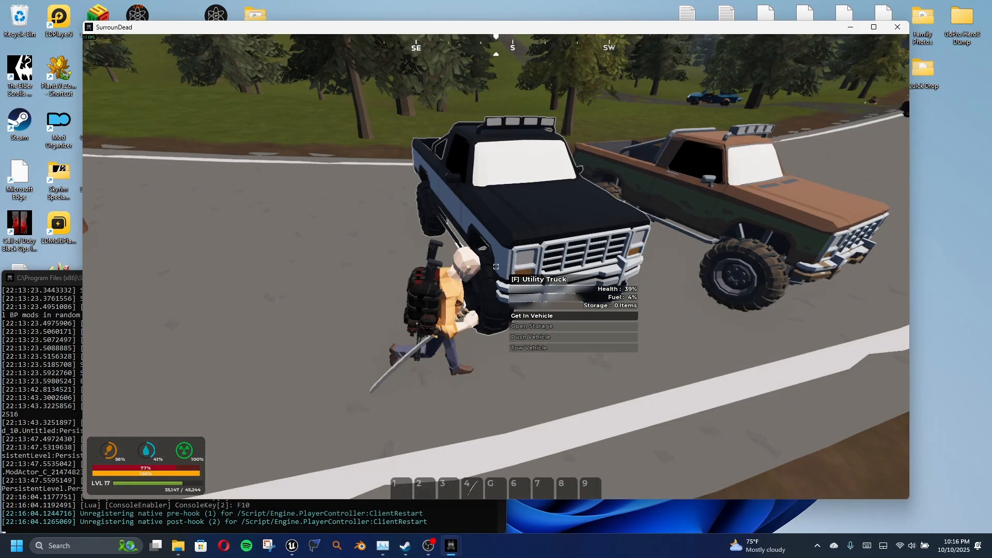
{"action": "key", "text": "d"}
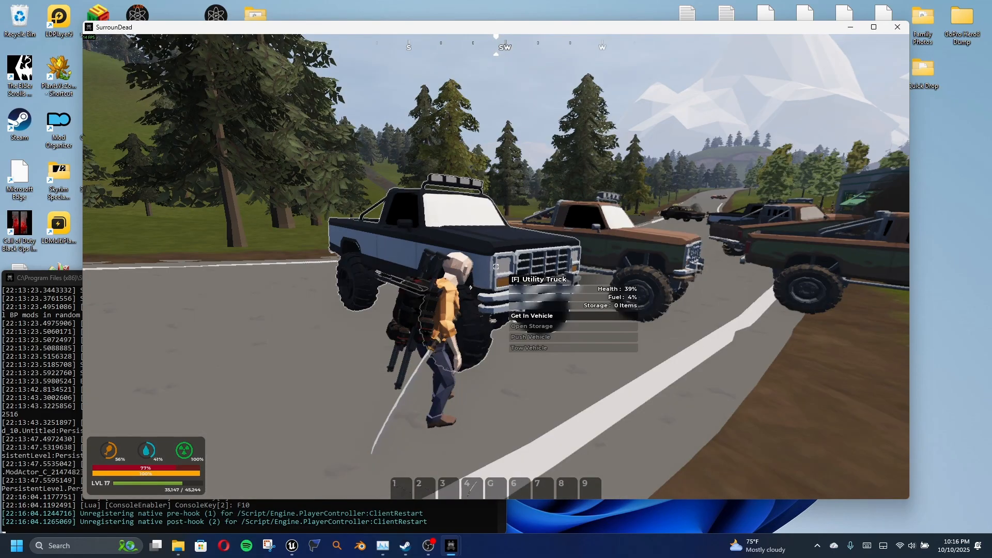
Get in the black-and-white Utility Truck and test-drive it over the grass beside the road.
{"action": "key", "text": "f"}
{"action": "key", "text": "w"}
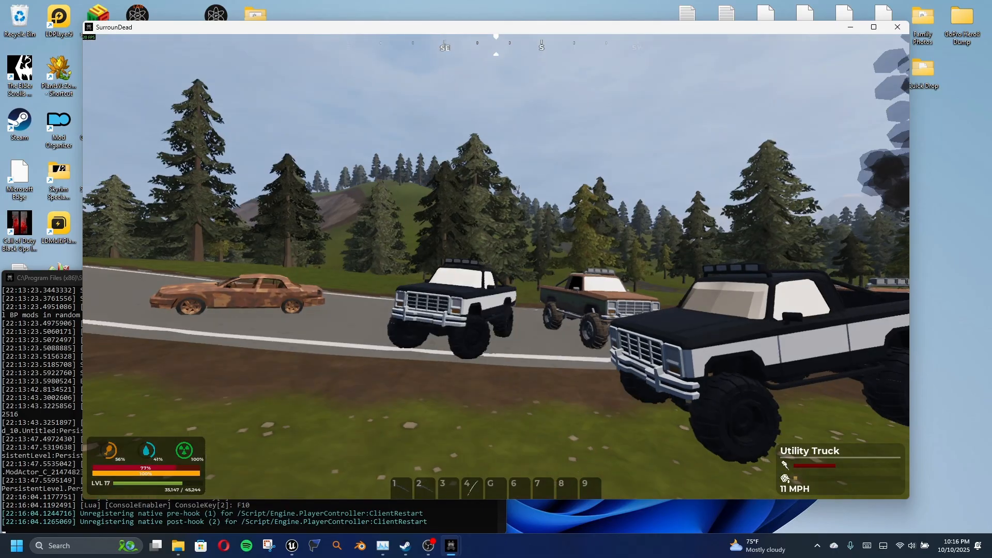
{"action": "key", "text": "w"}
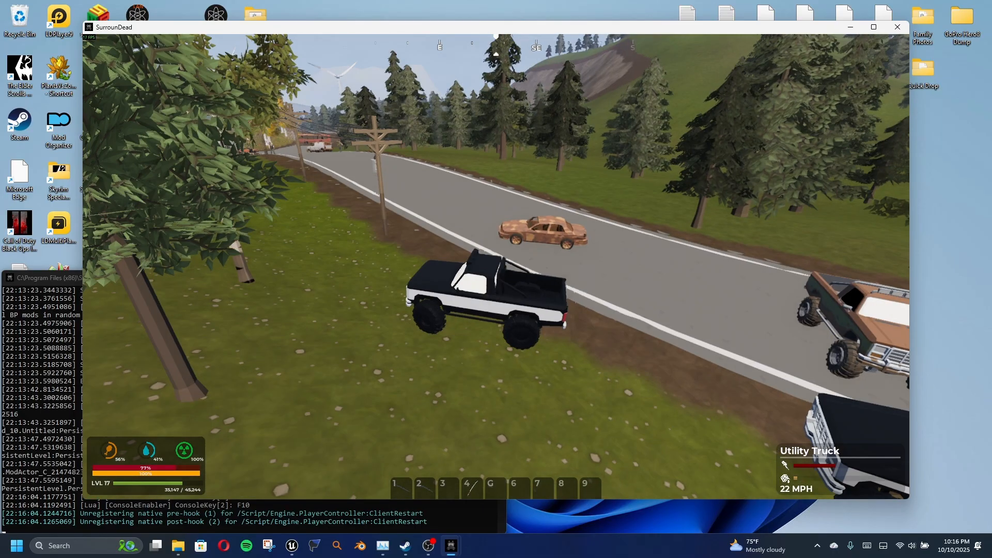
{"action": "key", "text": "w"}
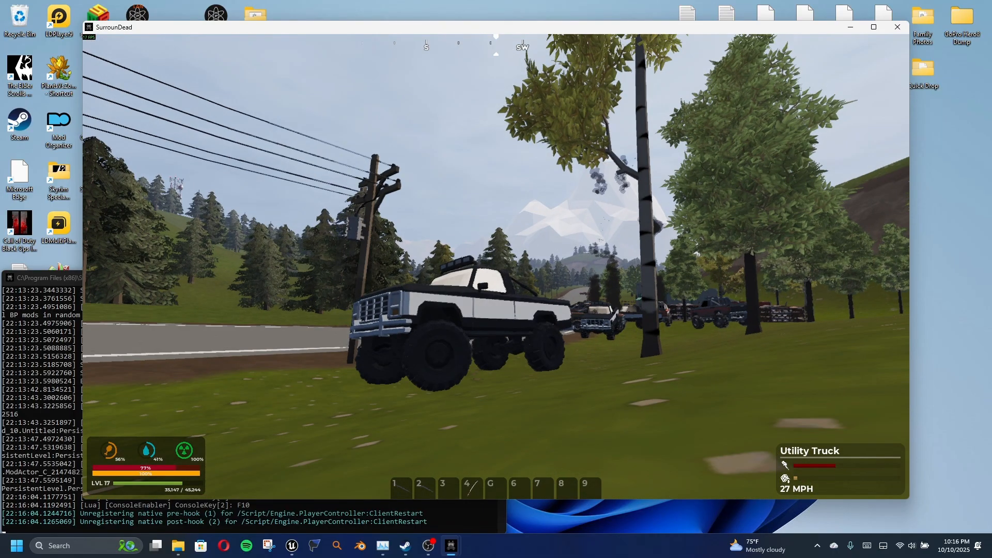
{"action": "key", "text": "w"}
{"action": "key", "text": "d"}
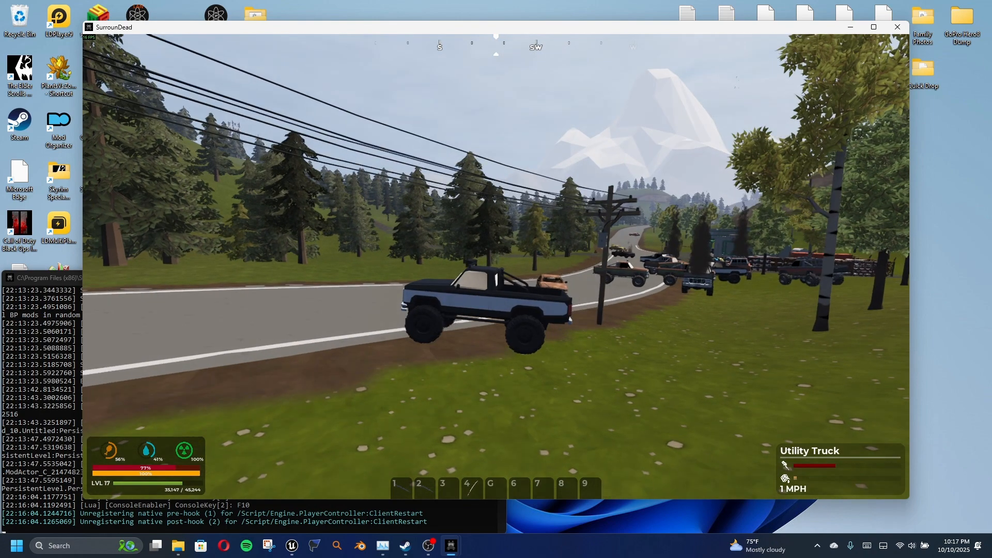
Mute the system sound and keep driving the Utility Truck, turning it around beside the road.
{"action": "key", "text": "XF86AudioMute"}
{"action": "key", "text": "w"}
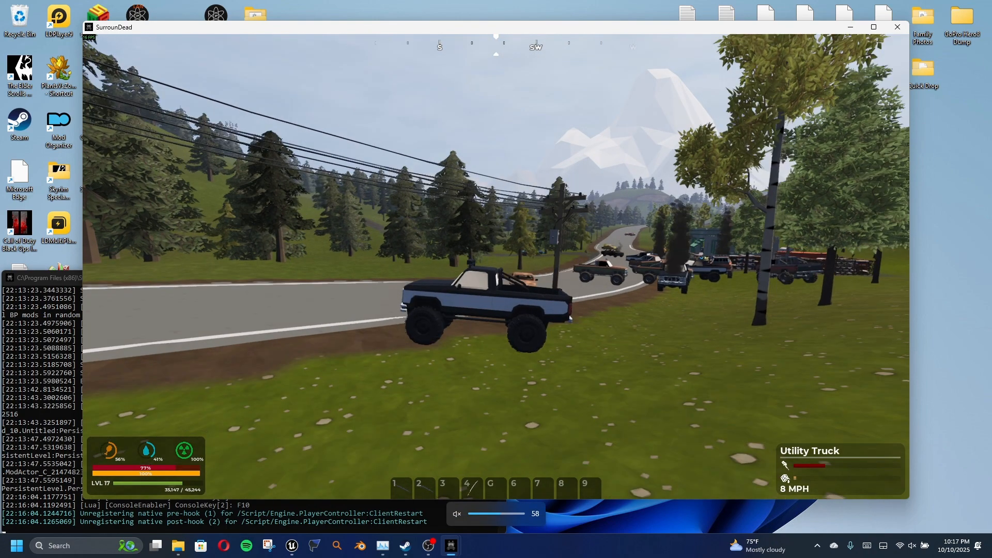
{"action": "key", "text": "a"}
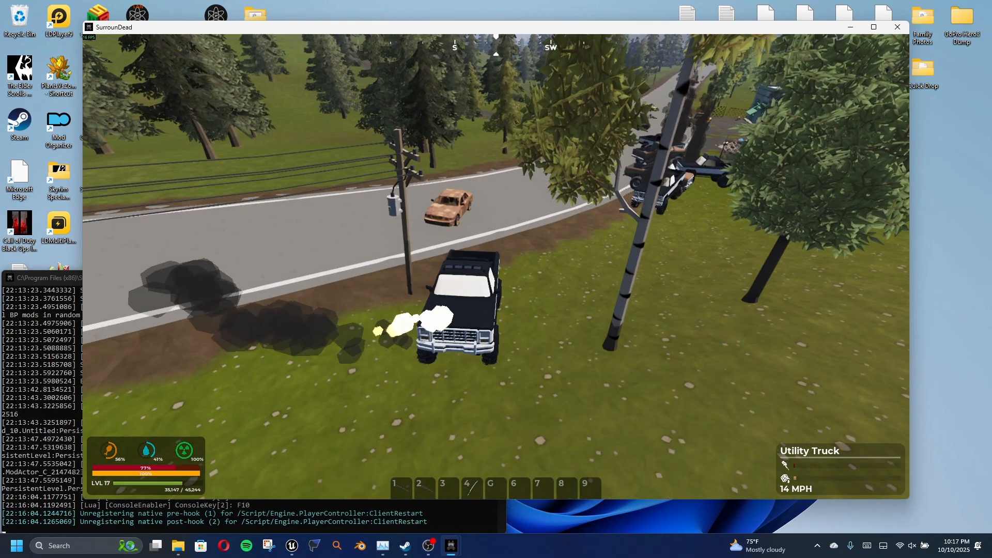
{"action": "key", "text": "a"}
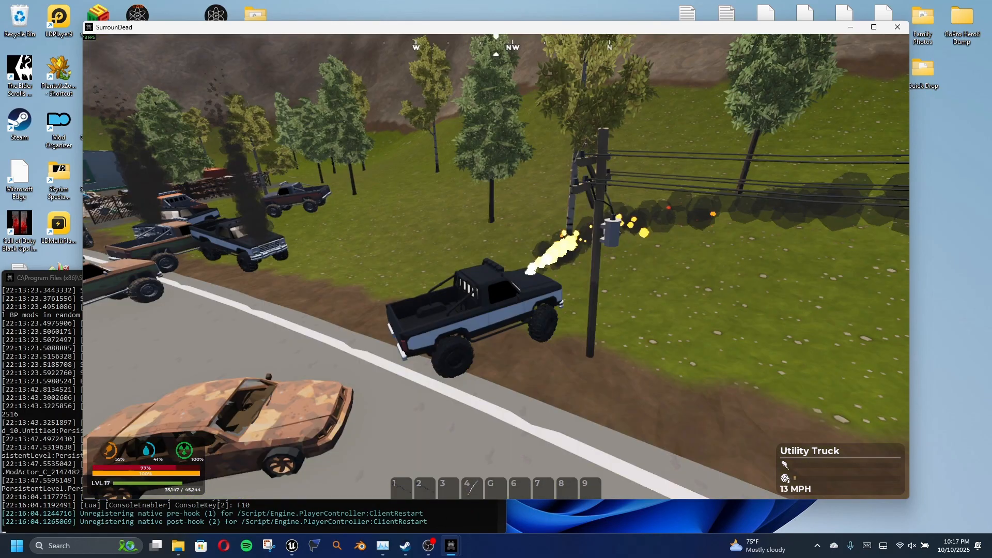
Leave the Utility Truck, run onto the open grass and spawn several Big Rigs through the debug menu.
{"action": "key", "text": "f"}
{"action": "key", "text": "shift+w"}
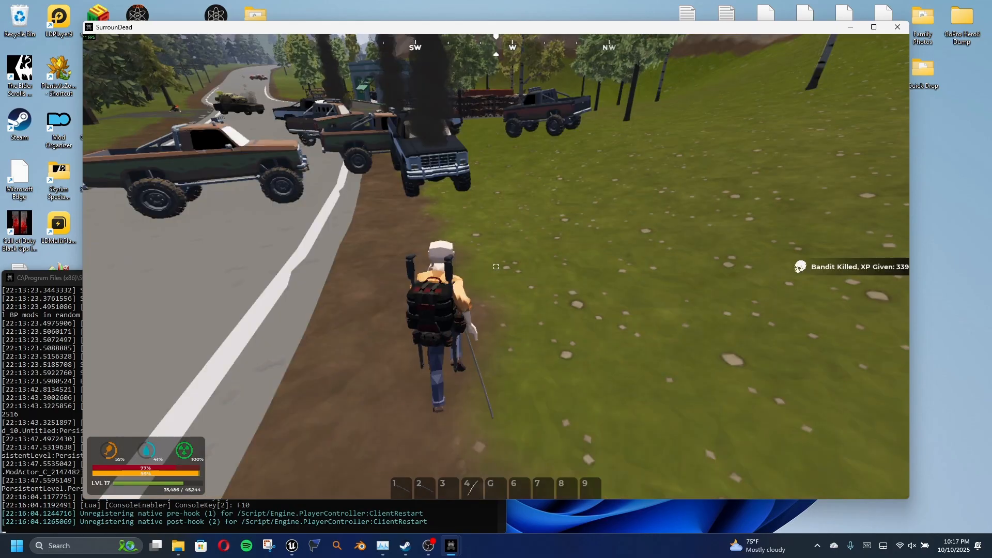
{"action": "key", "text": "shift+d"}
{"action": "key", "text": "shift+s"}
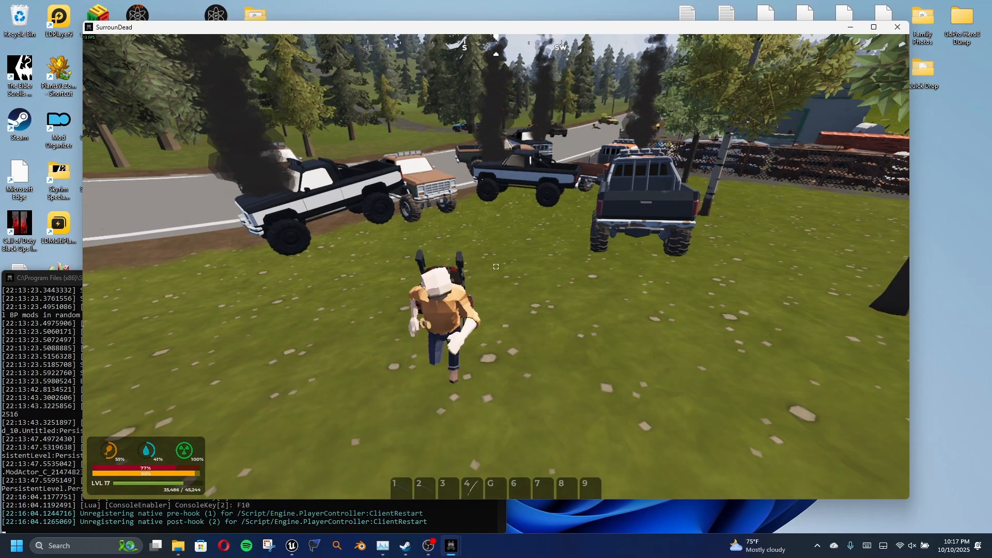
{"action": "key", "text": "F1"}
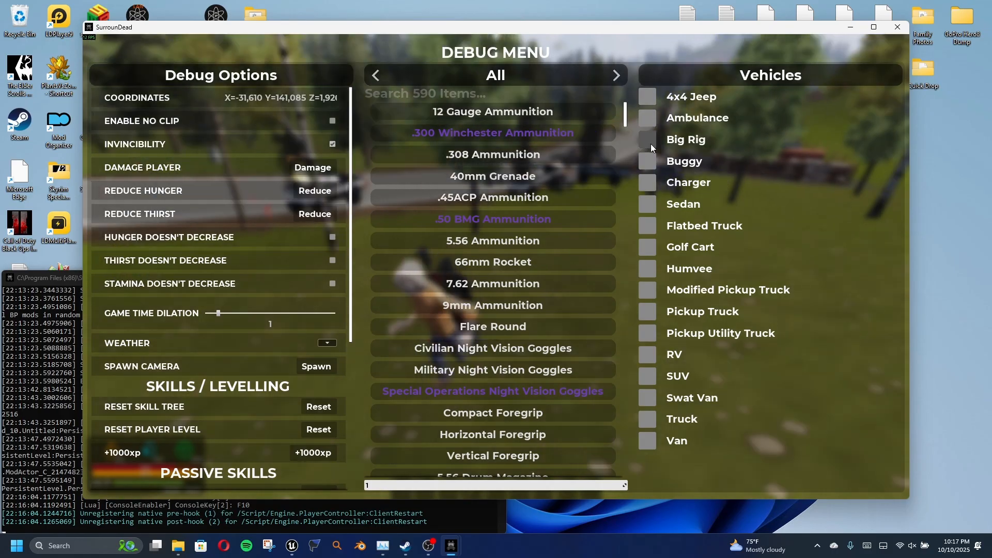
{"action": "left_click", "coordinate": [648, 140]}
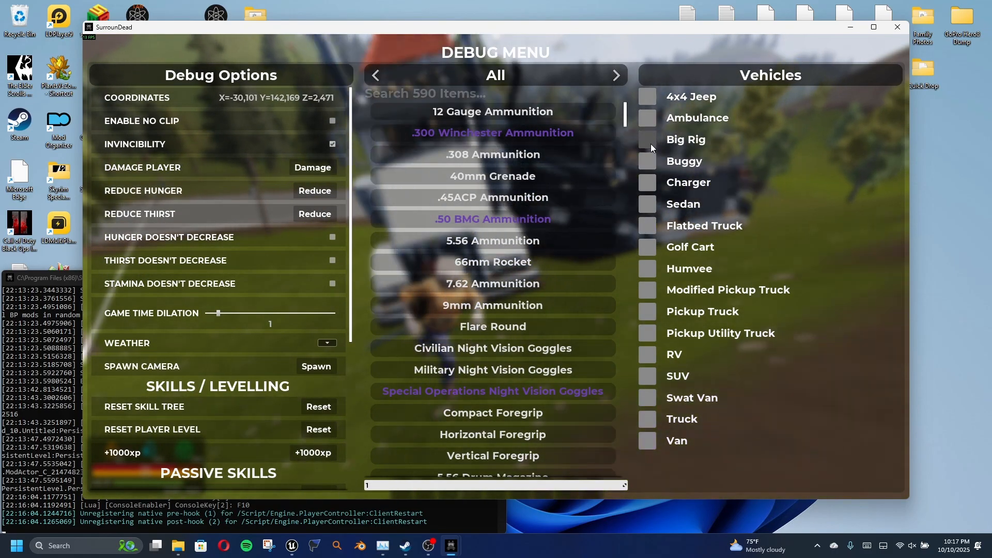
{"action": "key", "text": "Escape"}
Get in the black Big Rig carrying the red container and drive it forward across the grass.
{"action": "key", "text": "w"}
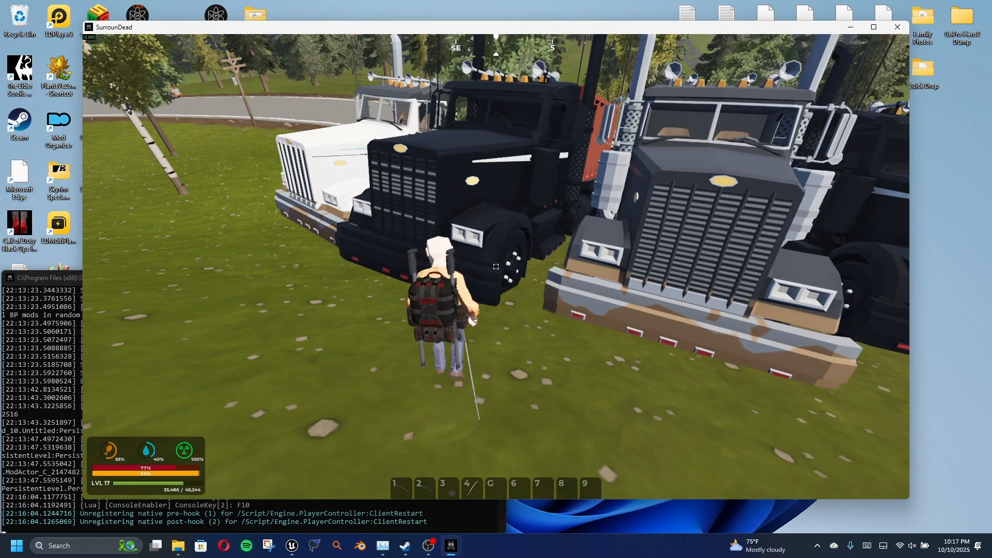
{"action": "key", "text": "e"}
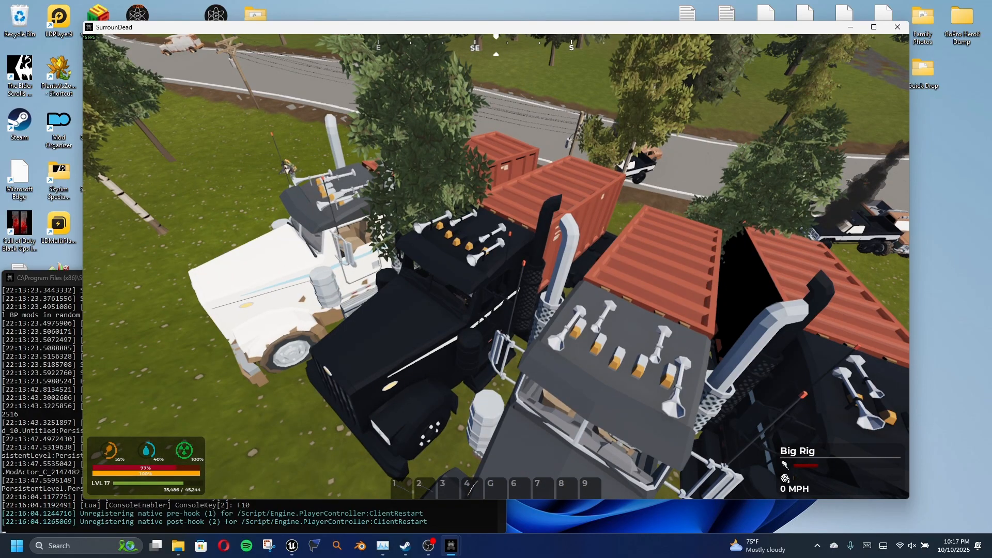
{"action": "key", "text": "w"}
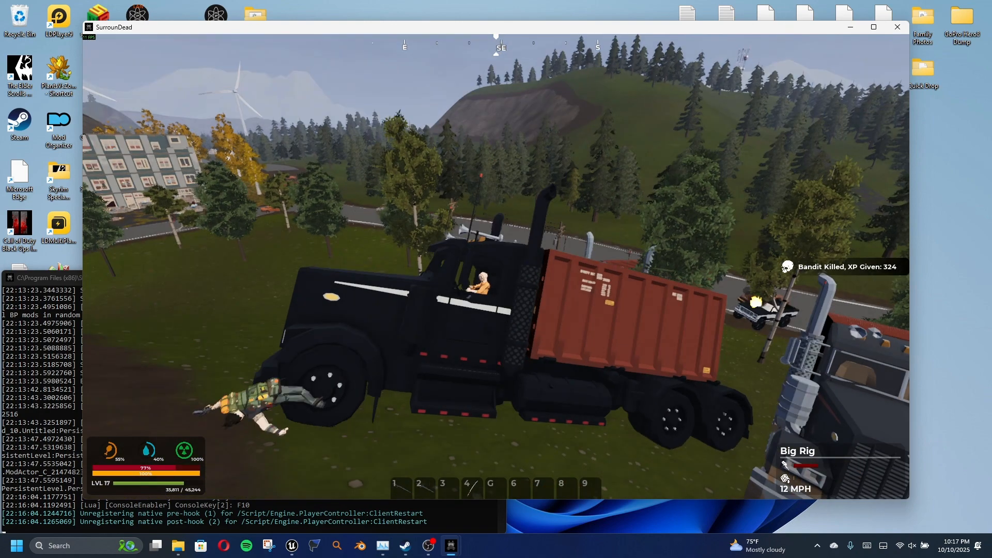
Get out of the Big Rig and walk past the other rigs to examine them and the utility trucks.
{"action": "key", "text": "f"}
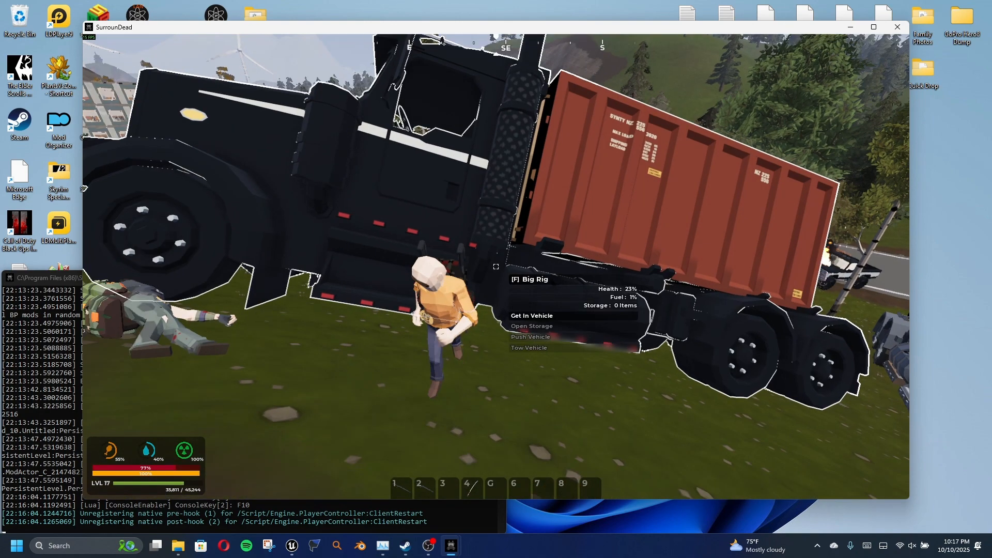
{"action": "key", "text": "shift+d"}
{"action": "key", "text": "shift+w"}
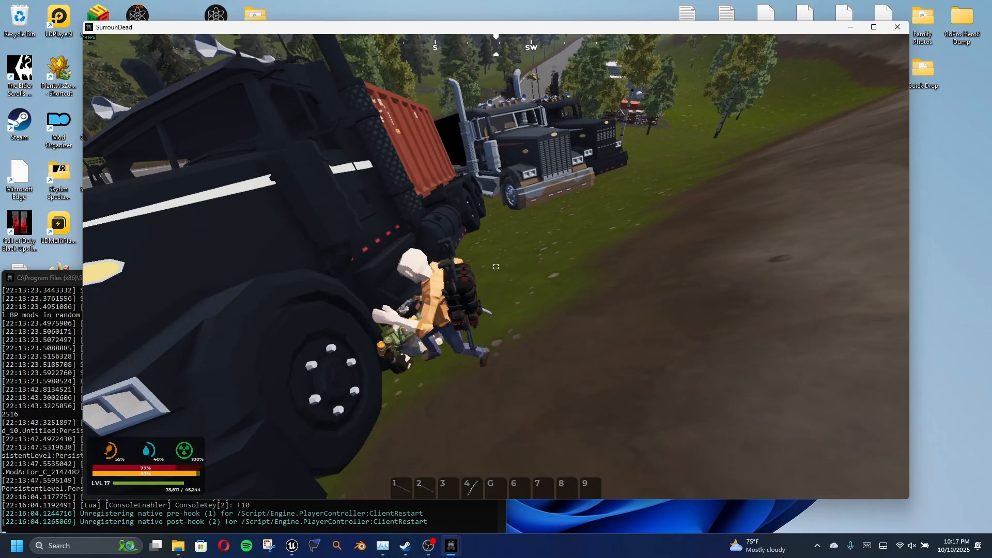
{"action": "key", "text": "shift+w"}
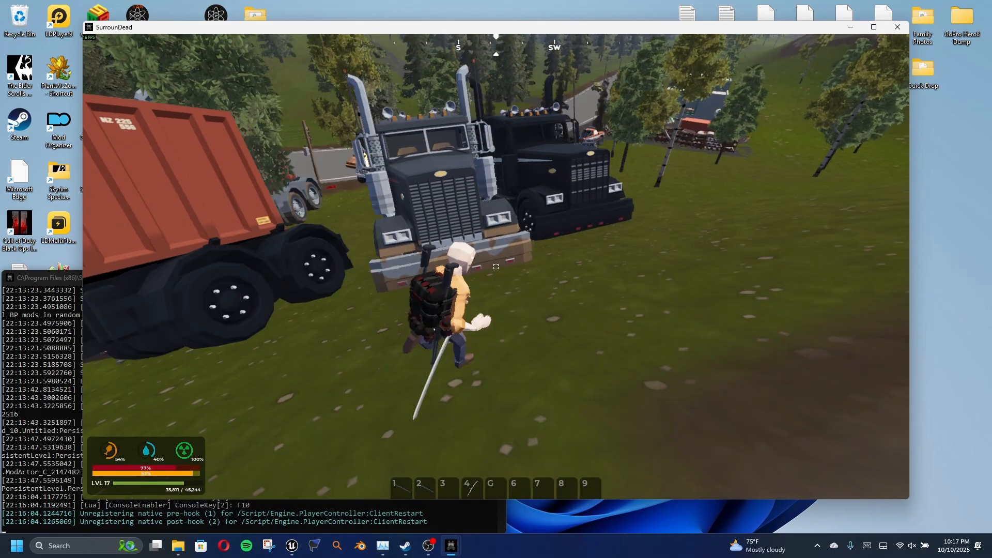
{"action": "key", "text": "shift+w"}
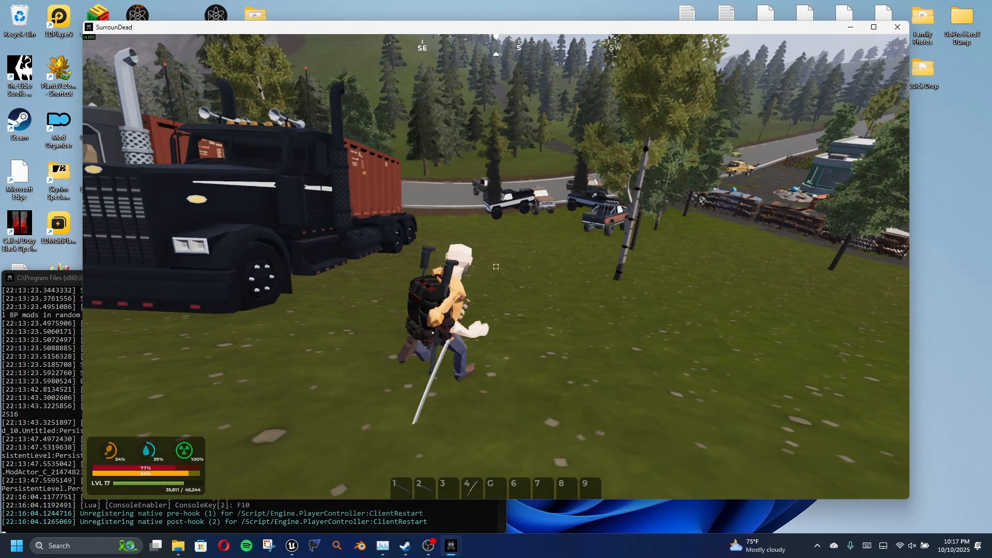
{"action": "key", "text": "shift+w"}
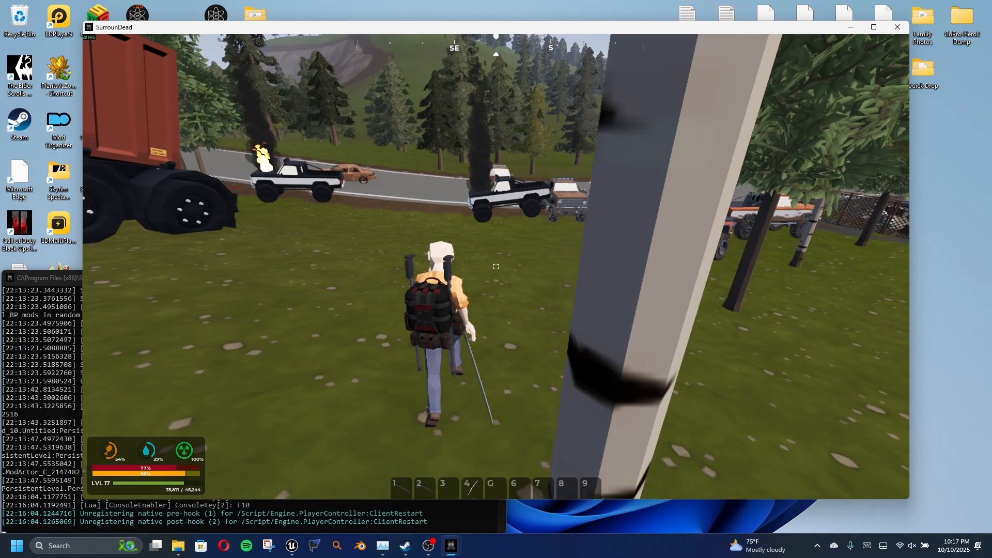